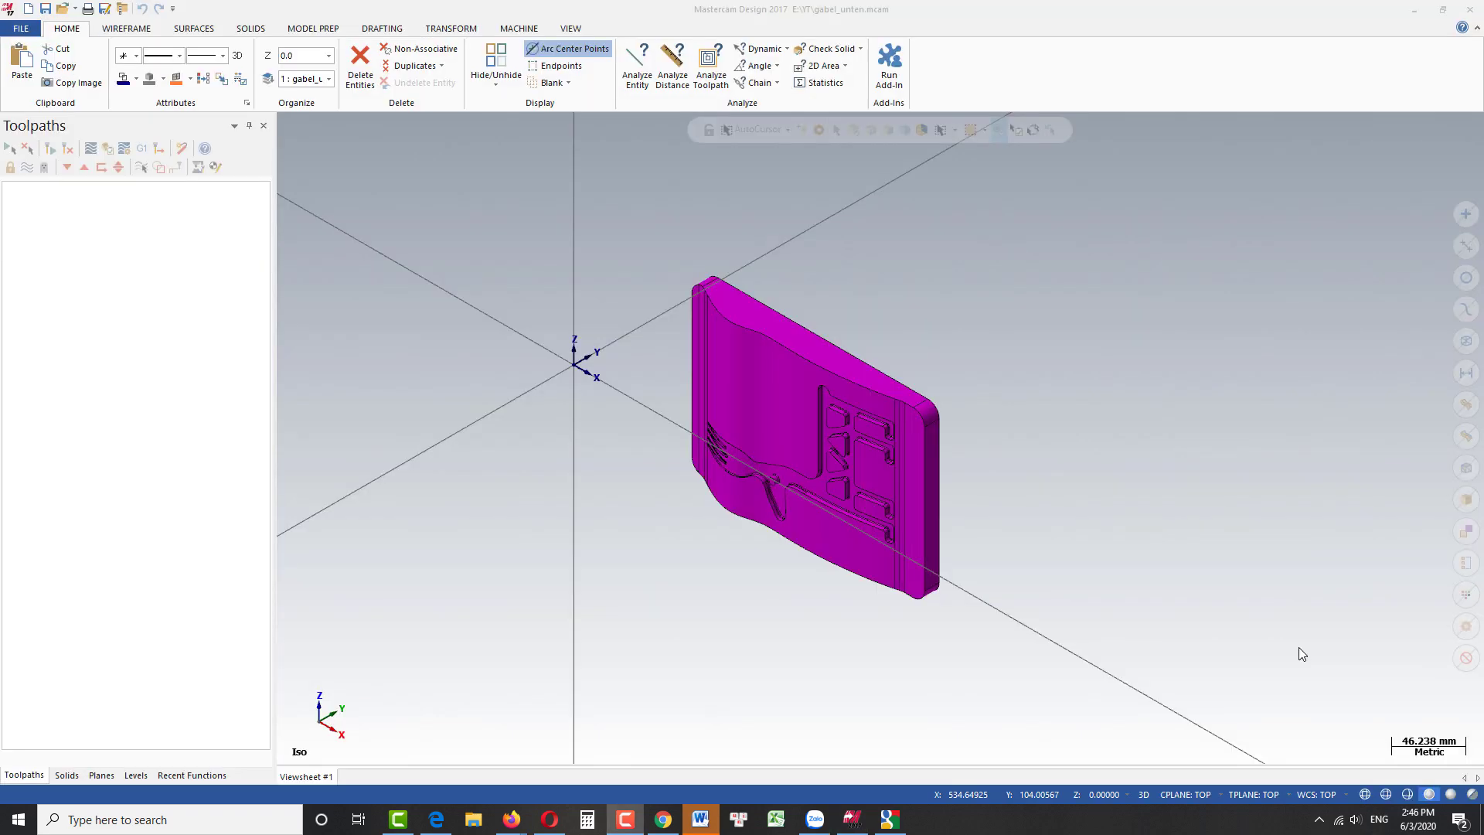
Step: Rotate the whole part -90° about the X axis through the origin with a Dynamic transform in Move mode
{"action": "left_click", "coordinate": [451, 29]}
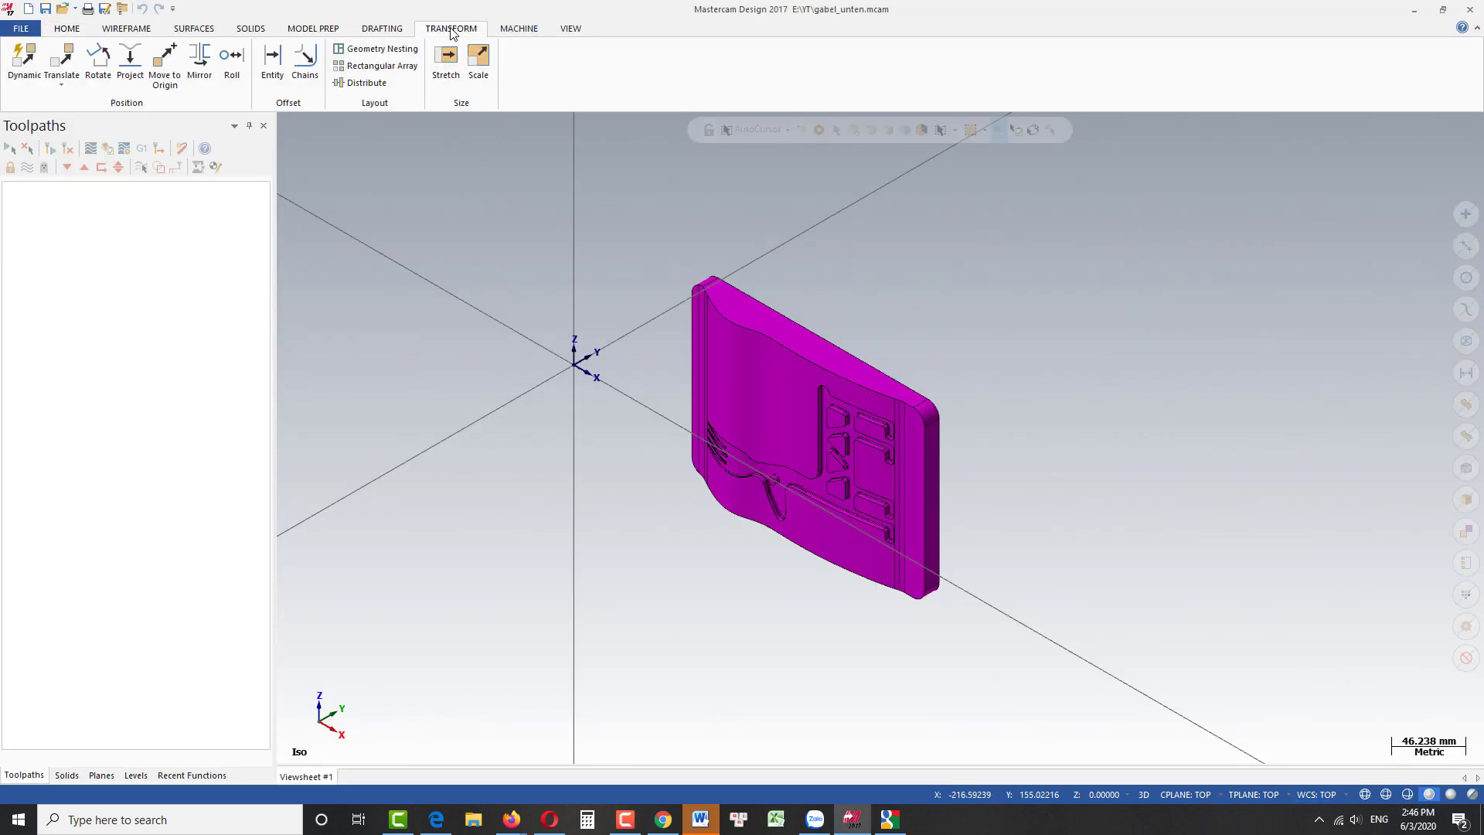
{"action": "left_click", "coordinate": [24, 62]}
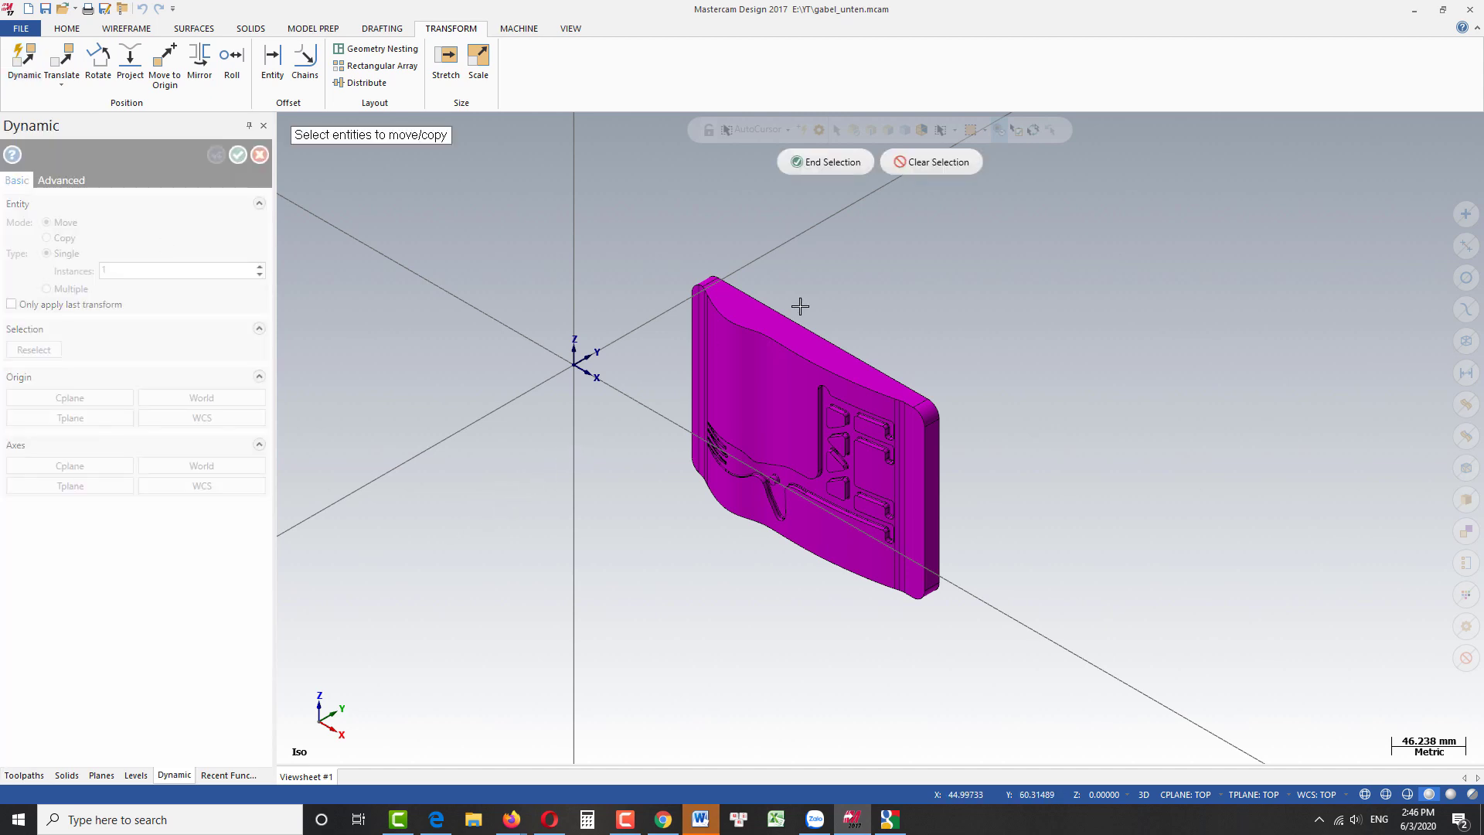
{"action": "left_click_drag", "start_coordinate": [638, 252], "coordinate": [1032, 707]}
{"action": "left_click", "coordinate": [835, 179]}
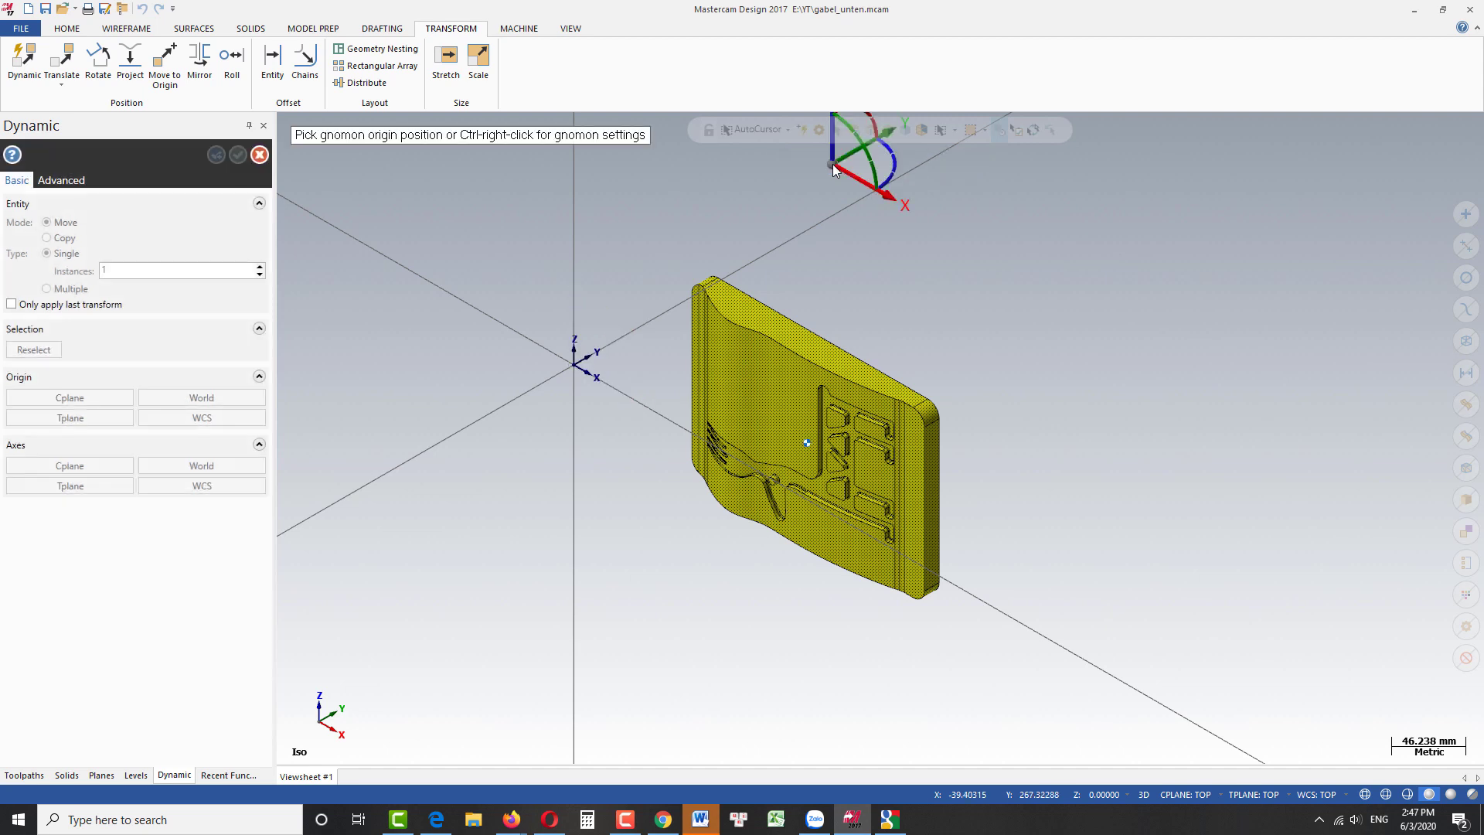
{"action": "left_click", "coordinate": [572, 364]}
{"action": "left_click", "coordinate": [614, 329]}
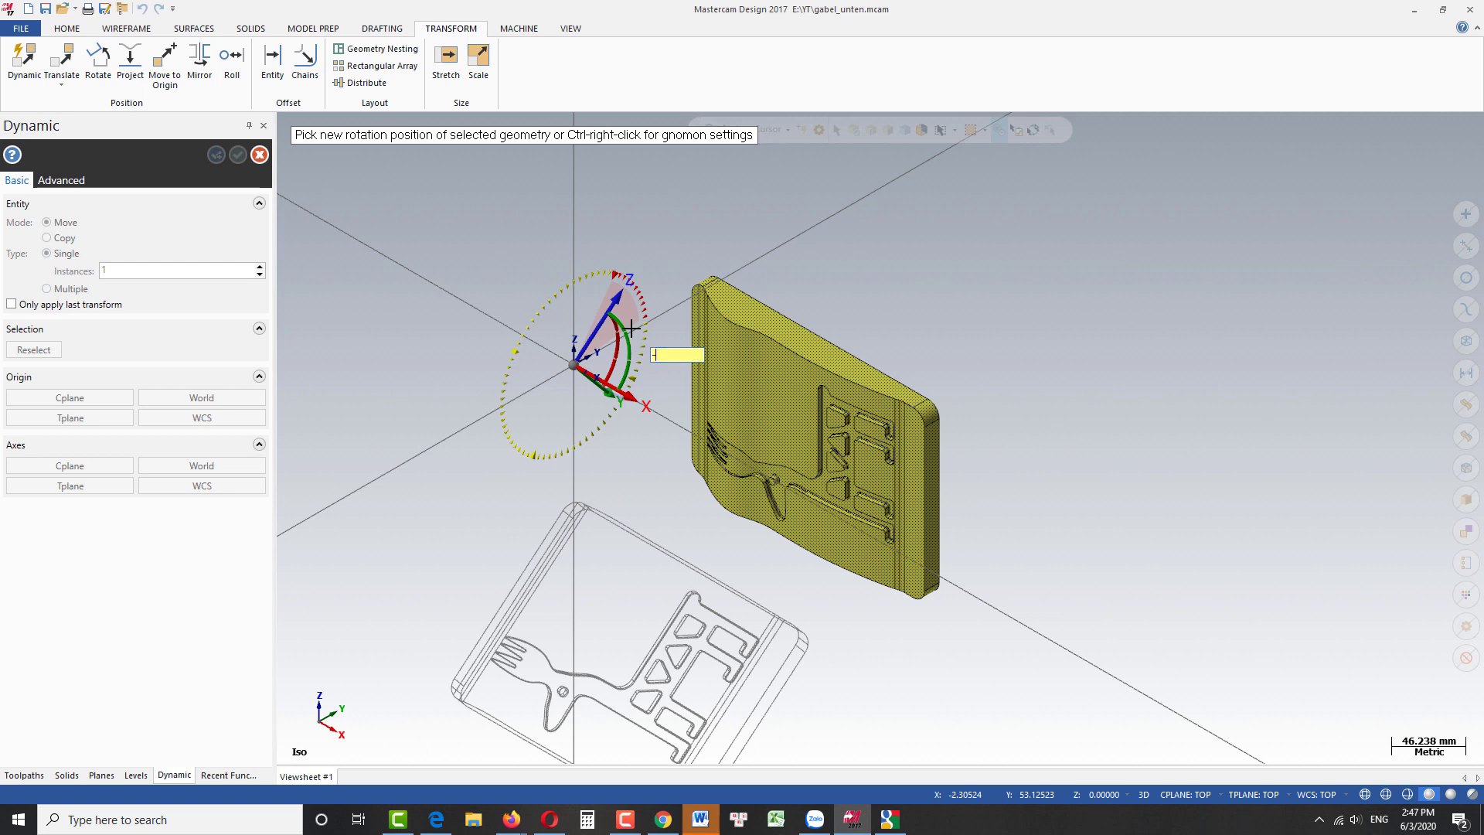
{"action": "type", "text": "-90"}
{"action": "key", "text": "Return"}
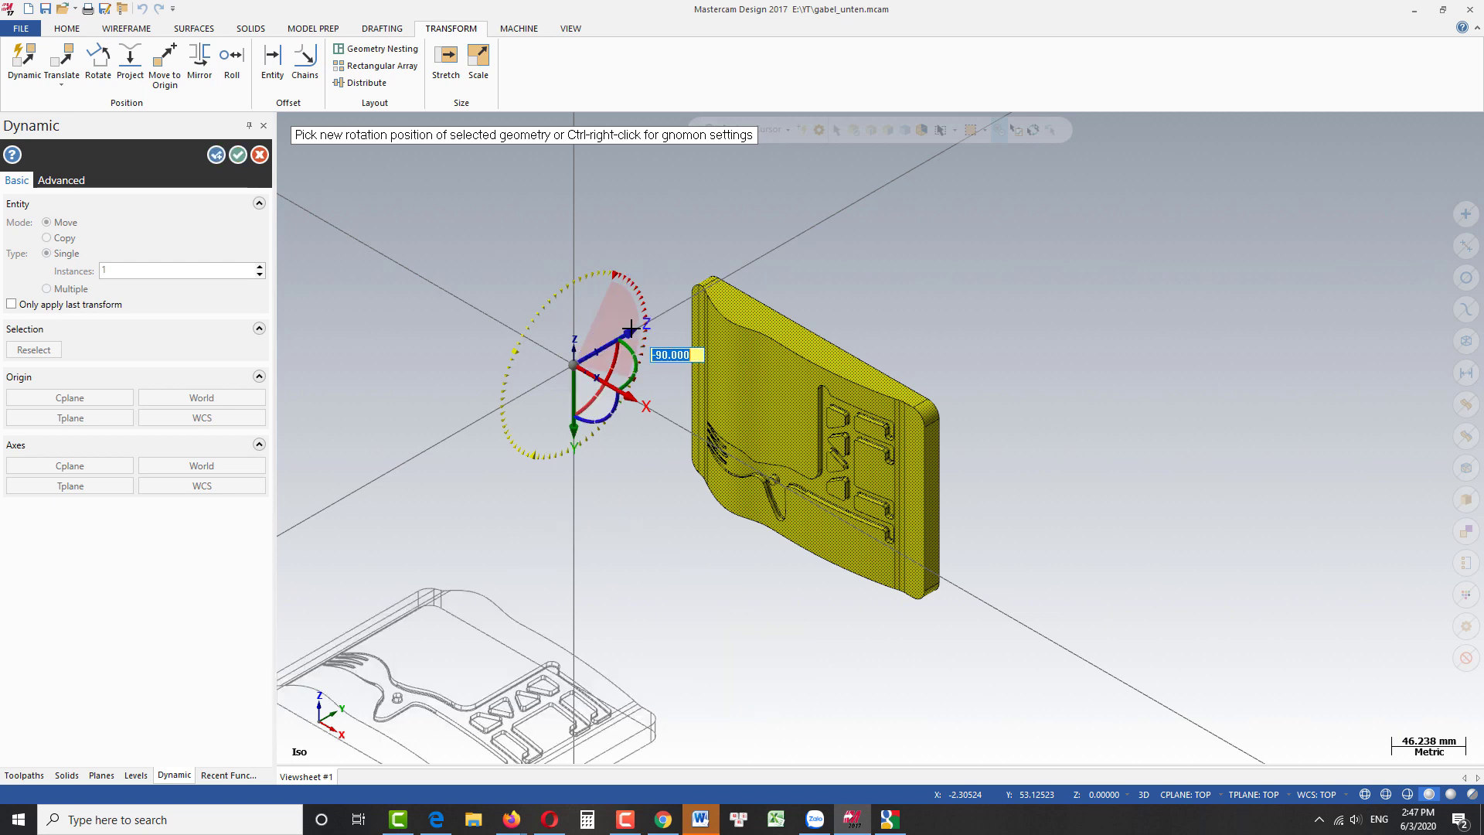
{"action": "scroll", "coordinate": [631, 329], "scroll_direction": "down", "scroll_amount": 2}
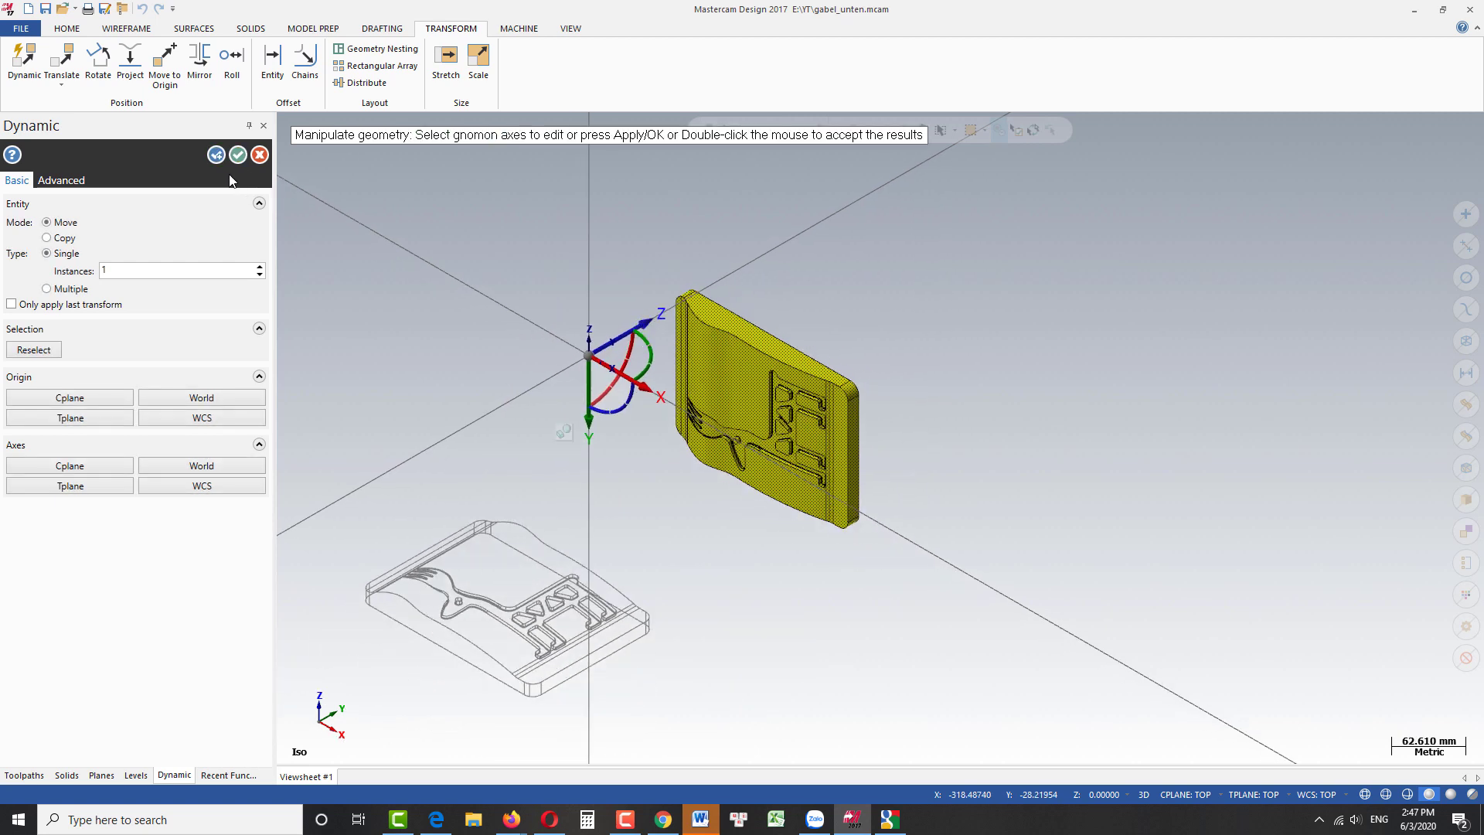
{"action": "left_click", "coordinate": [237, 156]}
Step: Create a rectangular bounding box of lines and arcs around the entire part
{"action": "scroll", "coordinate": [829, 372], "scroll_direction": "down", "scroll_amount": 2}
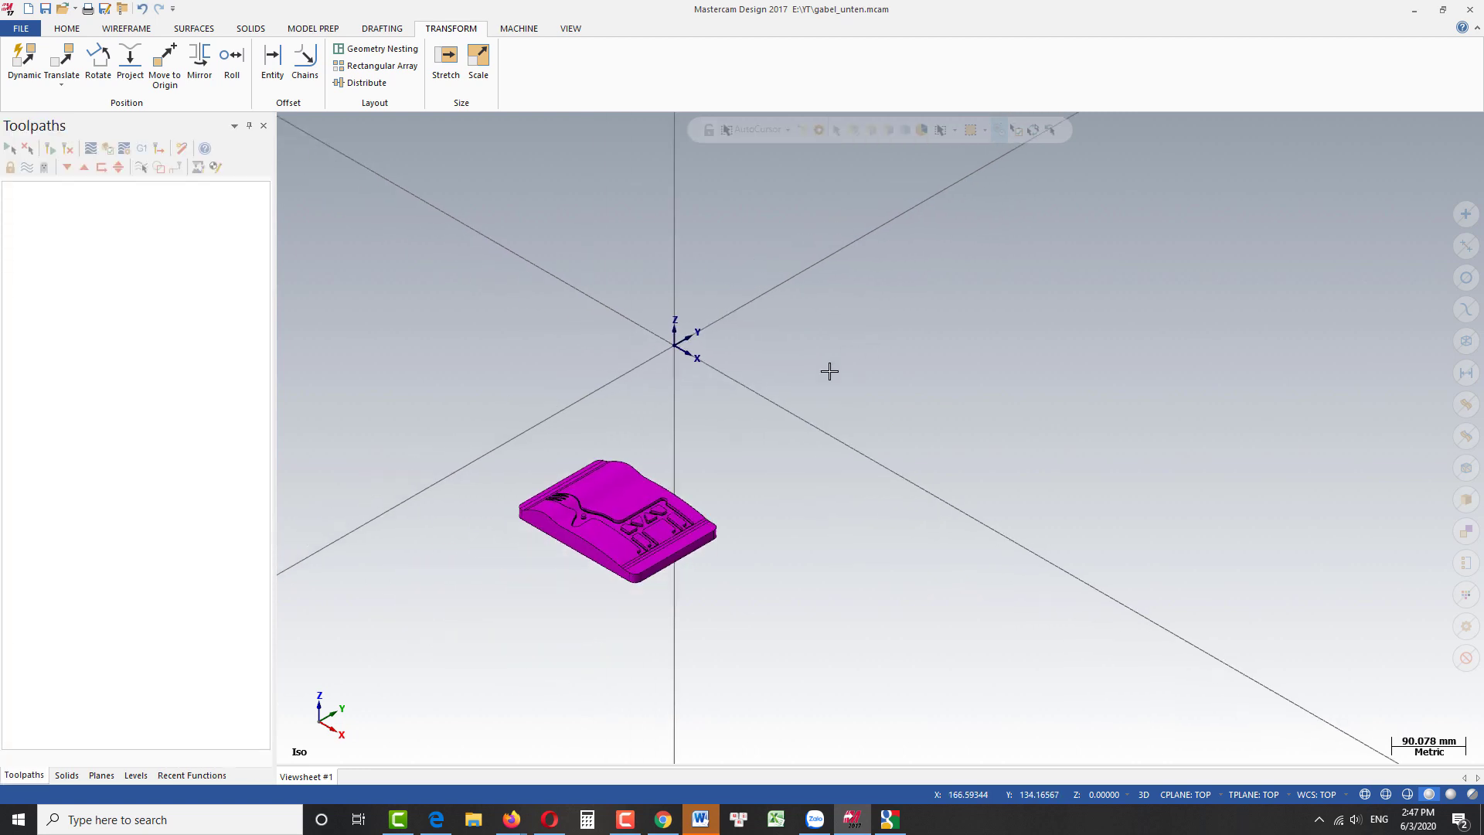
{"action": "scroll", "coordinate": [577, 583], "scroll_direction": "up", "scroll_amount": 2}
{"action": "scroll", "coordinate": [562, 556], "scroll_direction": "up", "scroll_amount": 1}
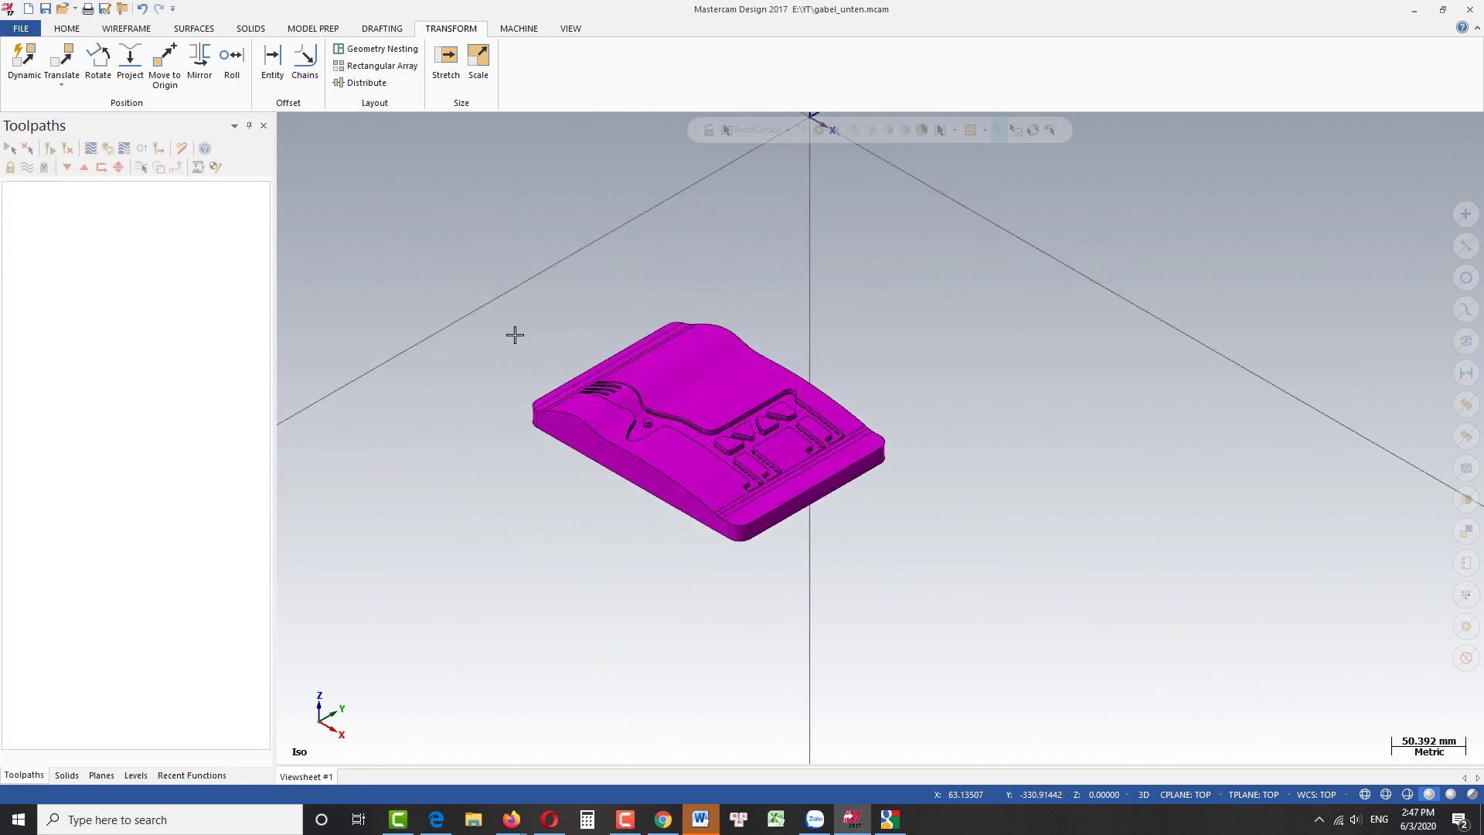
{"action": "left_click", "coordinate": [128, 29]}
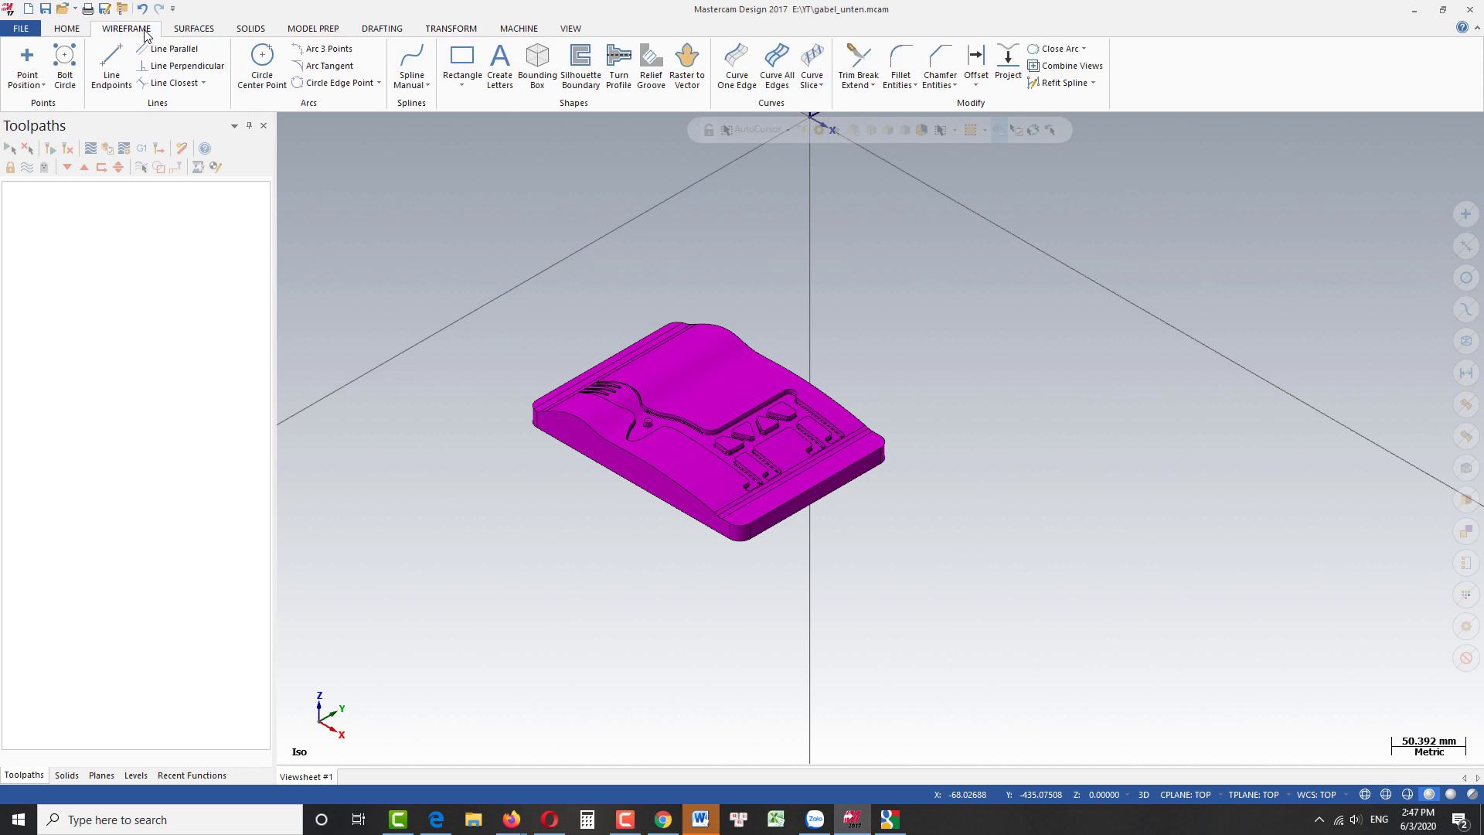
{"action": "left_click", "coordinate": [540, 63]}
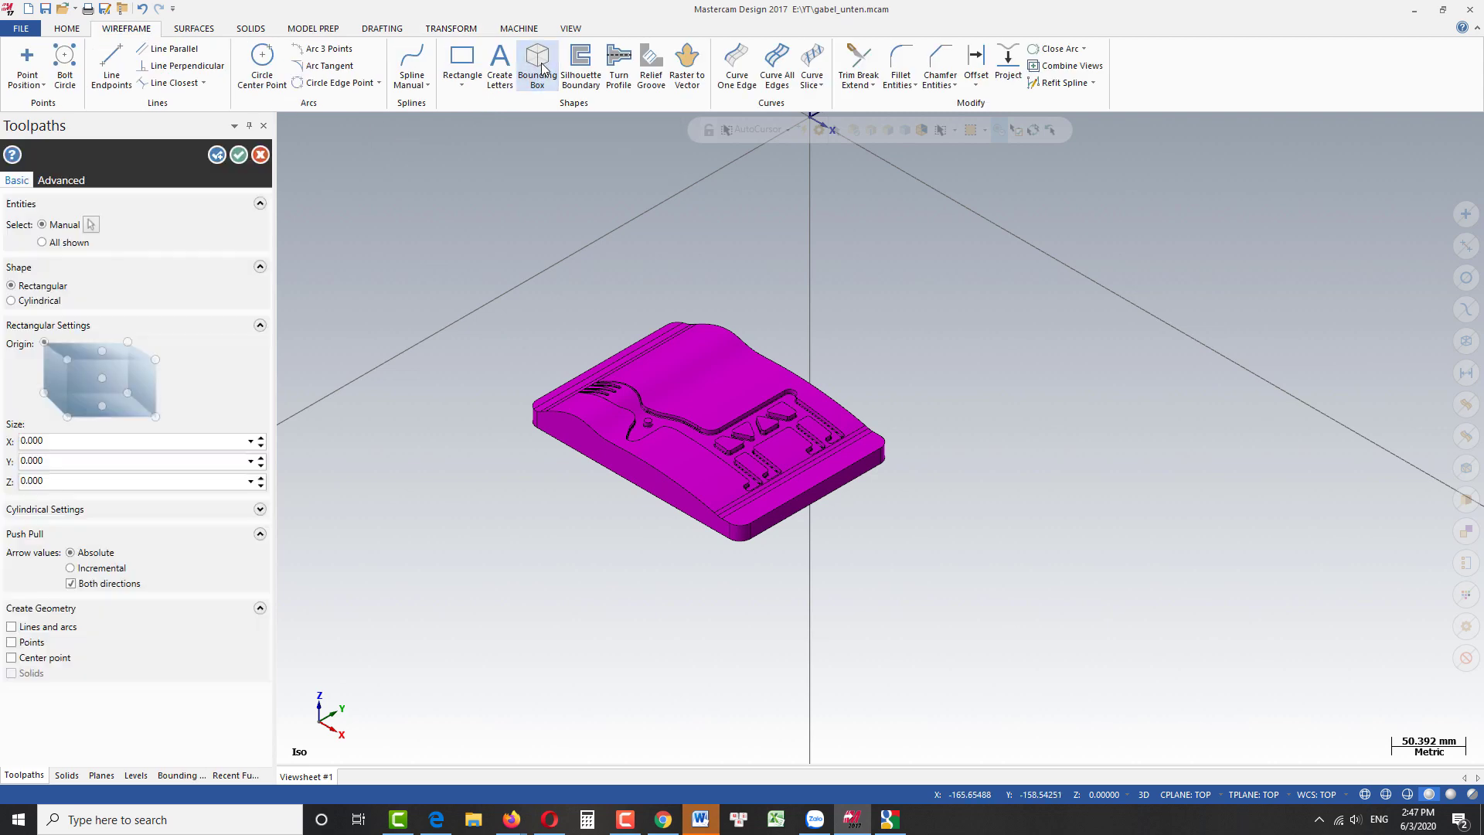
{"action": "left_click_drag", "start_coordinate": [477, 276], "coordinate": [981, 589]}
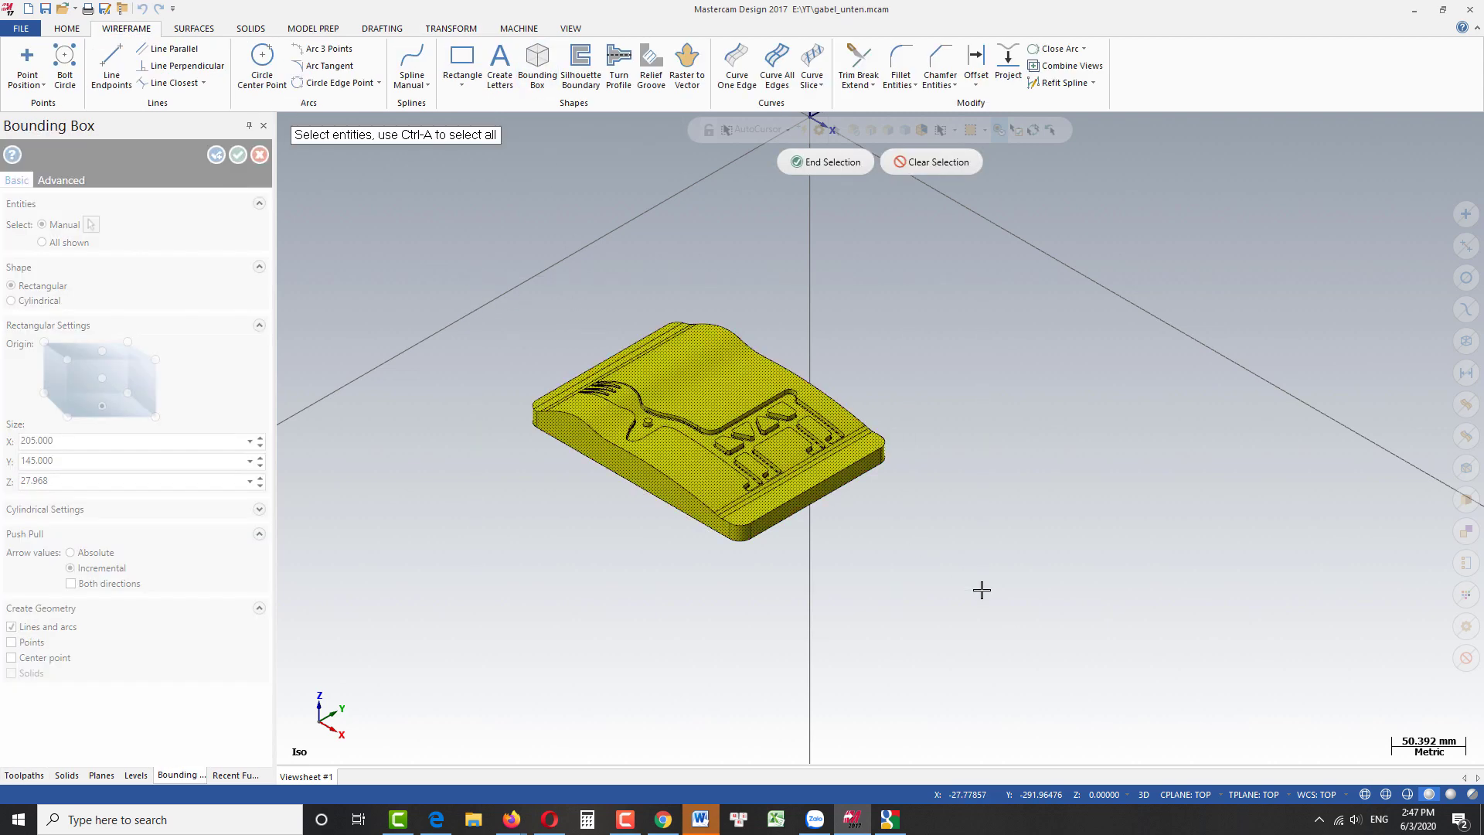
{"action": "left_click", "coordinate": [822, 164]}
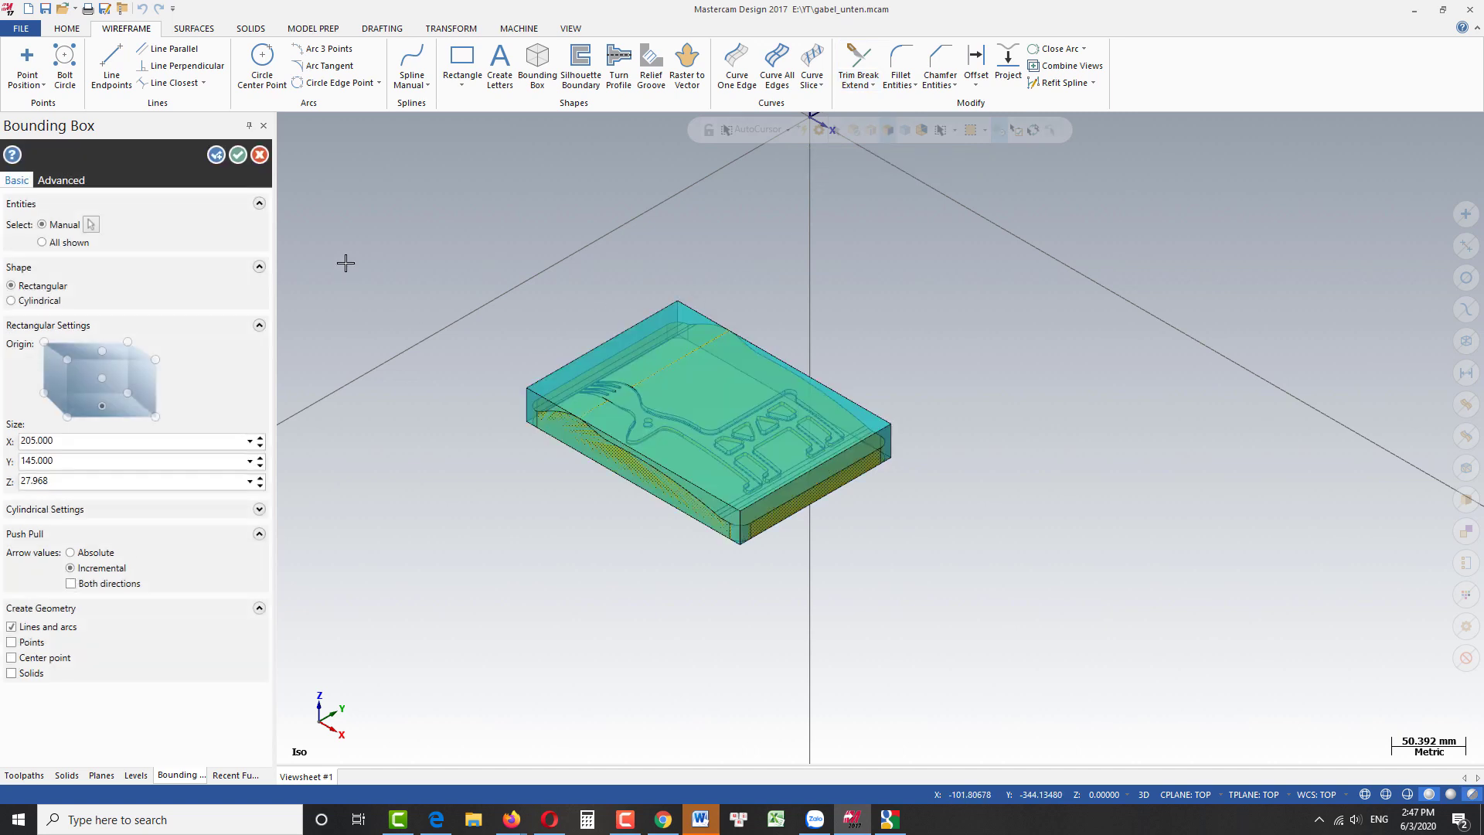
{"action": "left_click", "coordinate": [238, 155]}
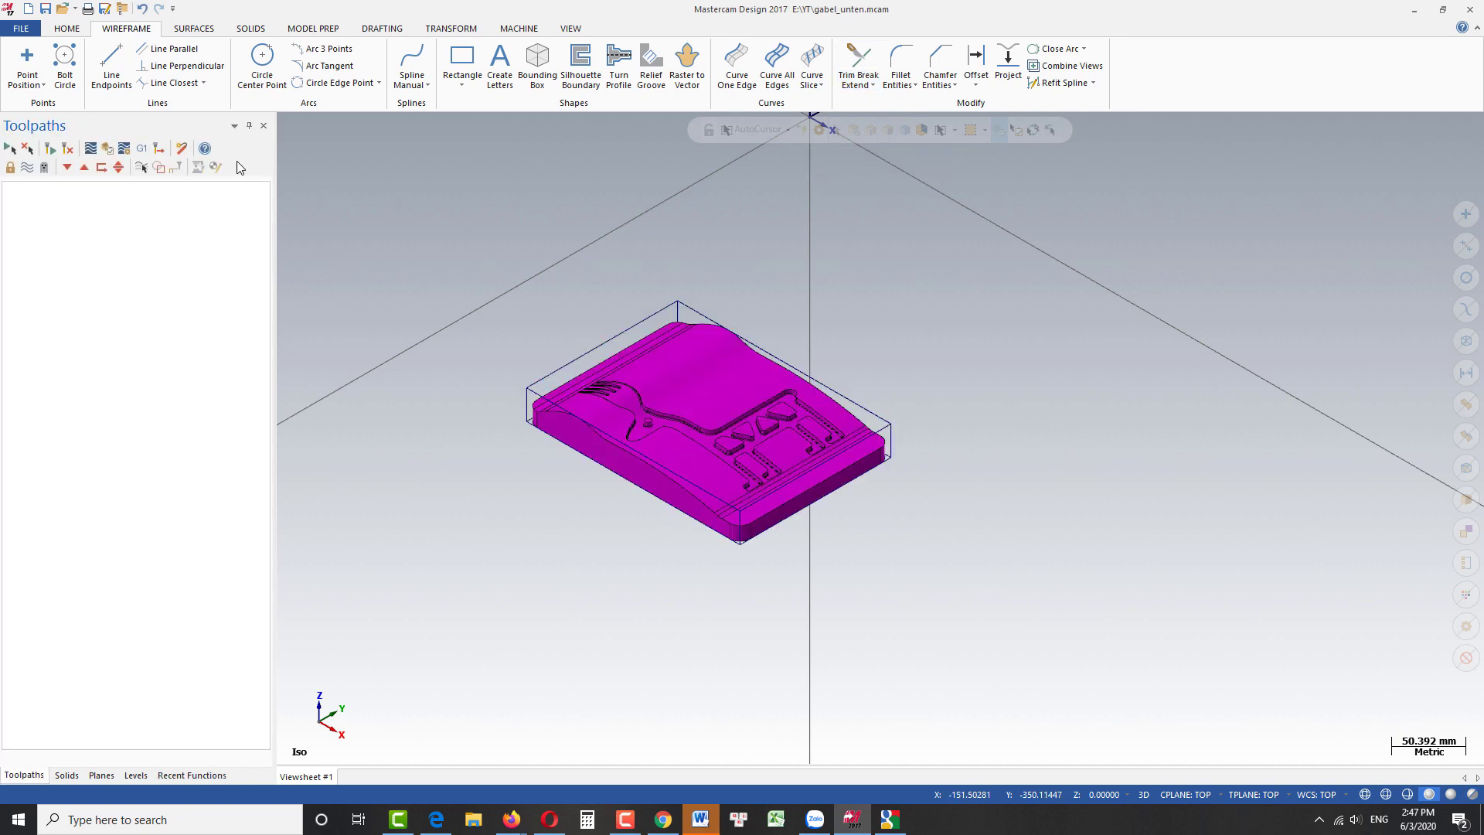
Step: Move the part and its bounding box to the origin, using the box's upper back corner as the translate-from point
{"action": "scroll", "coordinate": [888, 503], "scroll_direction": "down", "scroll_amount": 2}
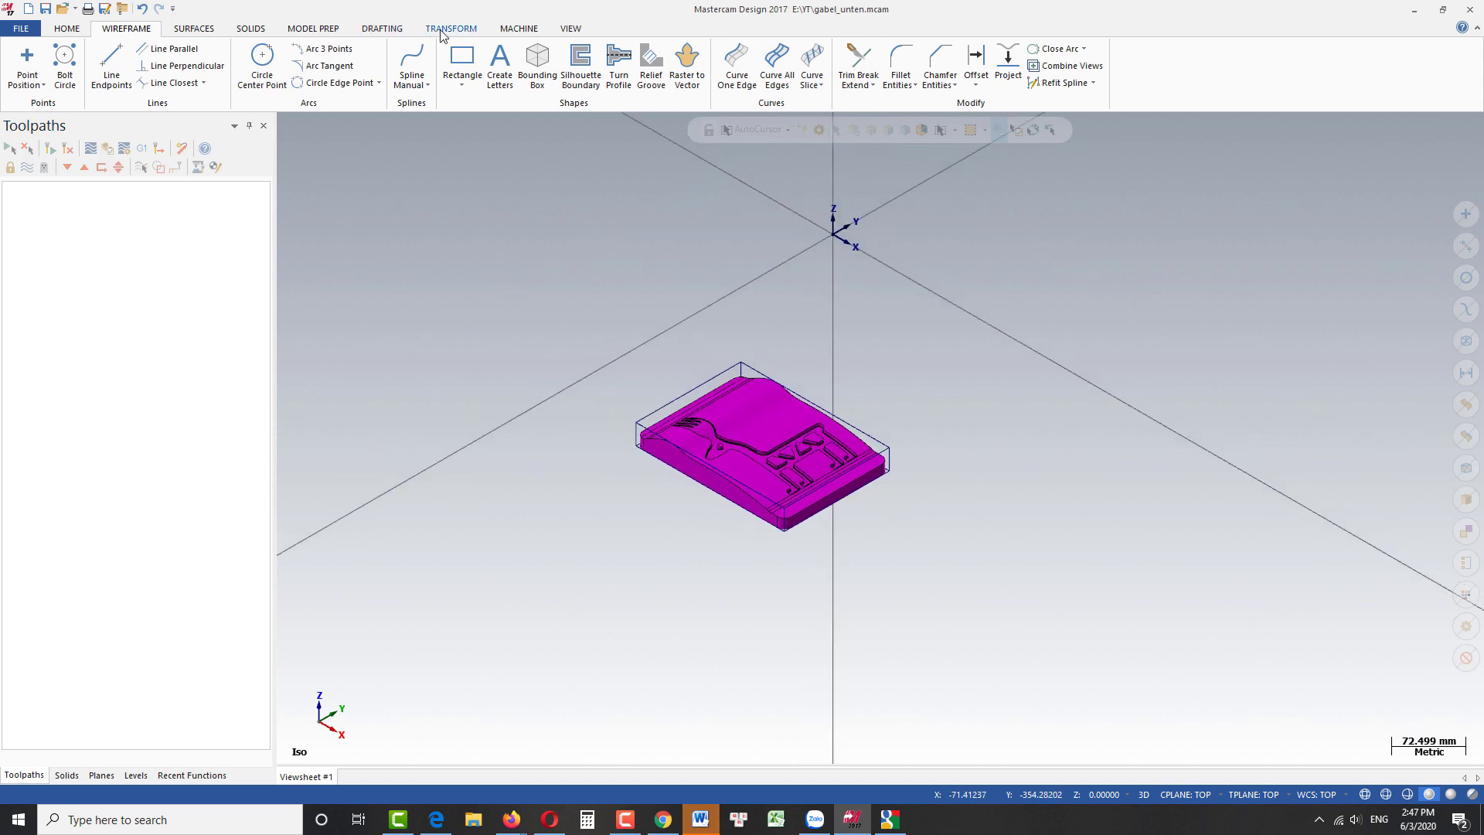
{"action": "left_click", "coordinate": [444, 29]}
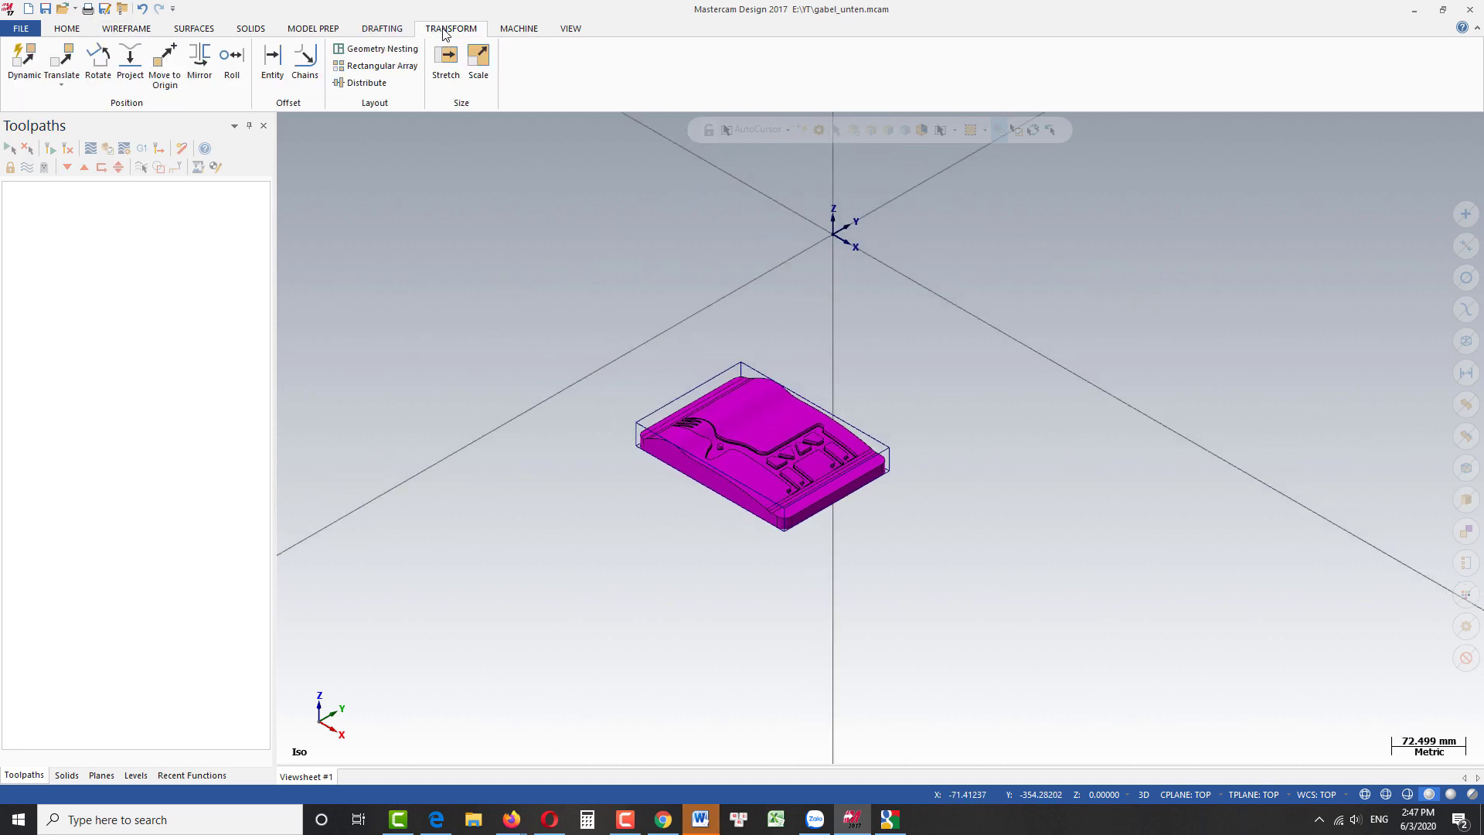
{"action": "left_click", "coordinate": [167, 81]}
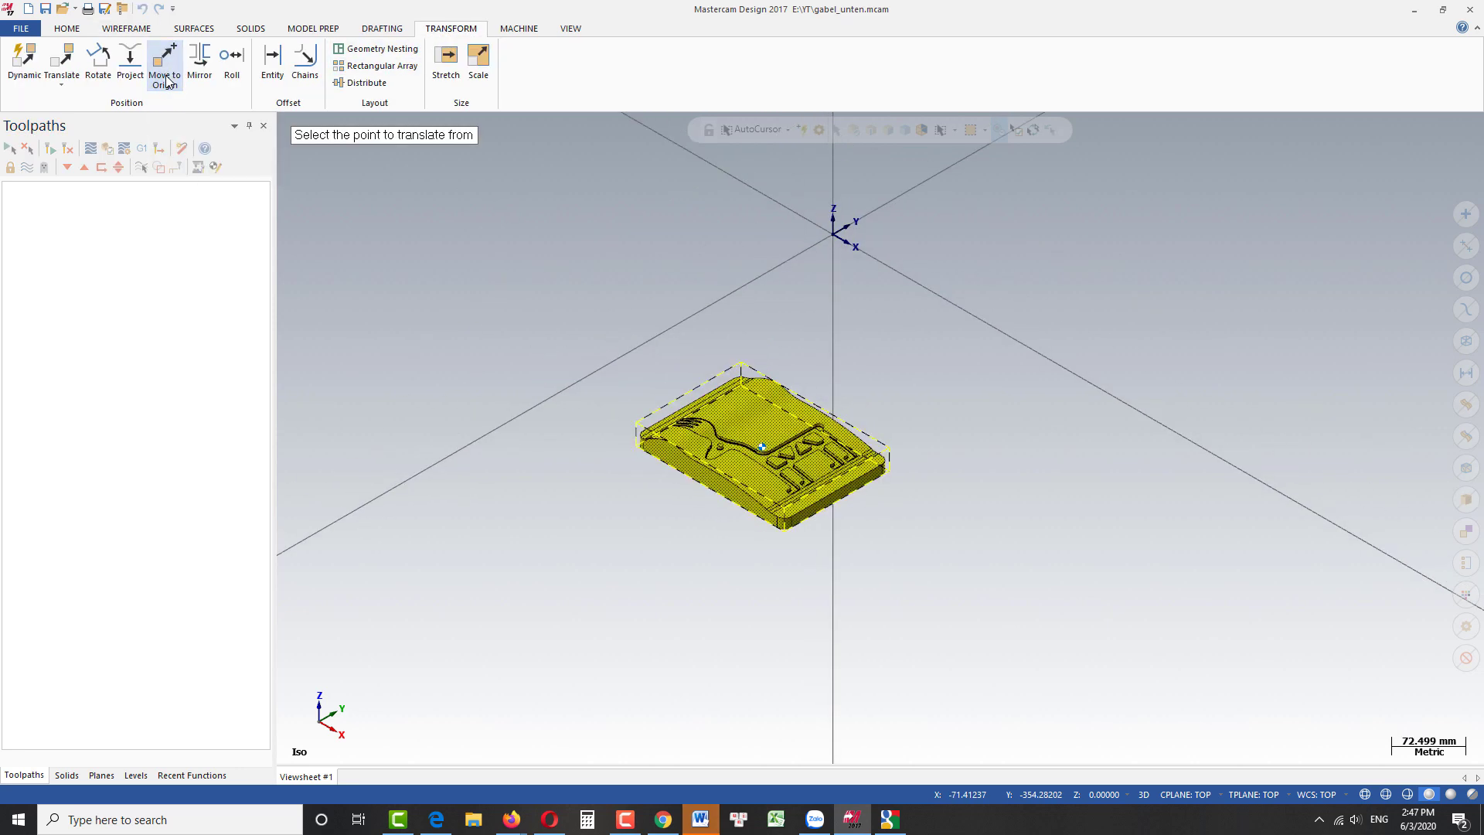
{"action": "left_click", "coordinate": [734, 360]}
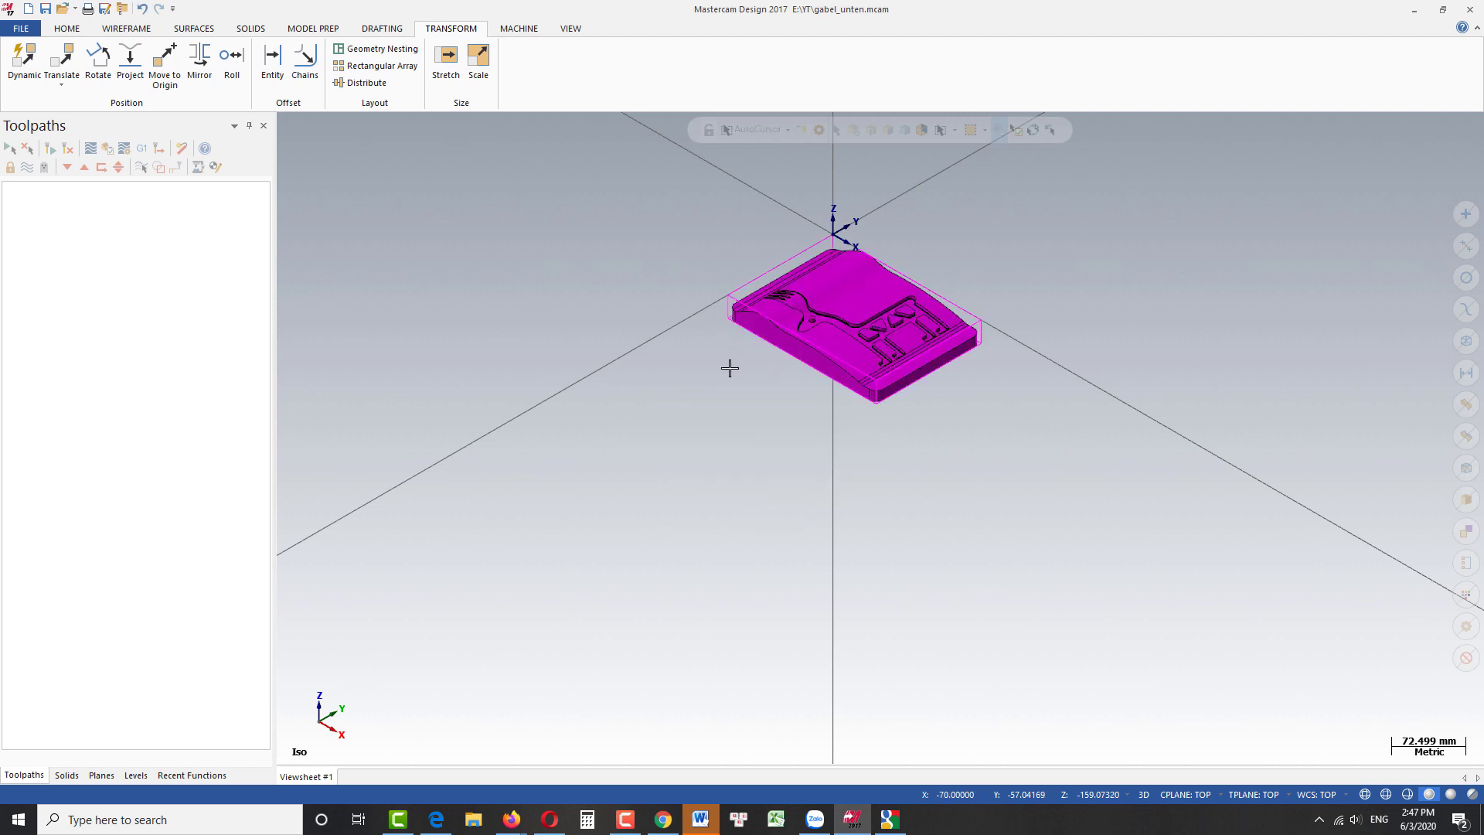
Step: Set up a machine group with the default metric mill machine
{"action": "scroll", "coordinate": [799, 246], "scroll_direction": "up", "scroll_amount": 4}
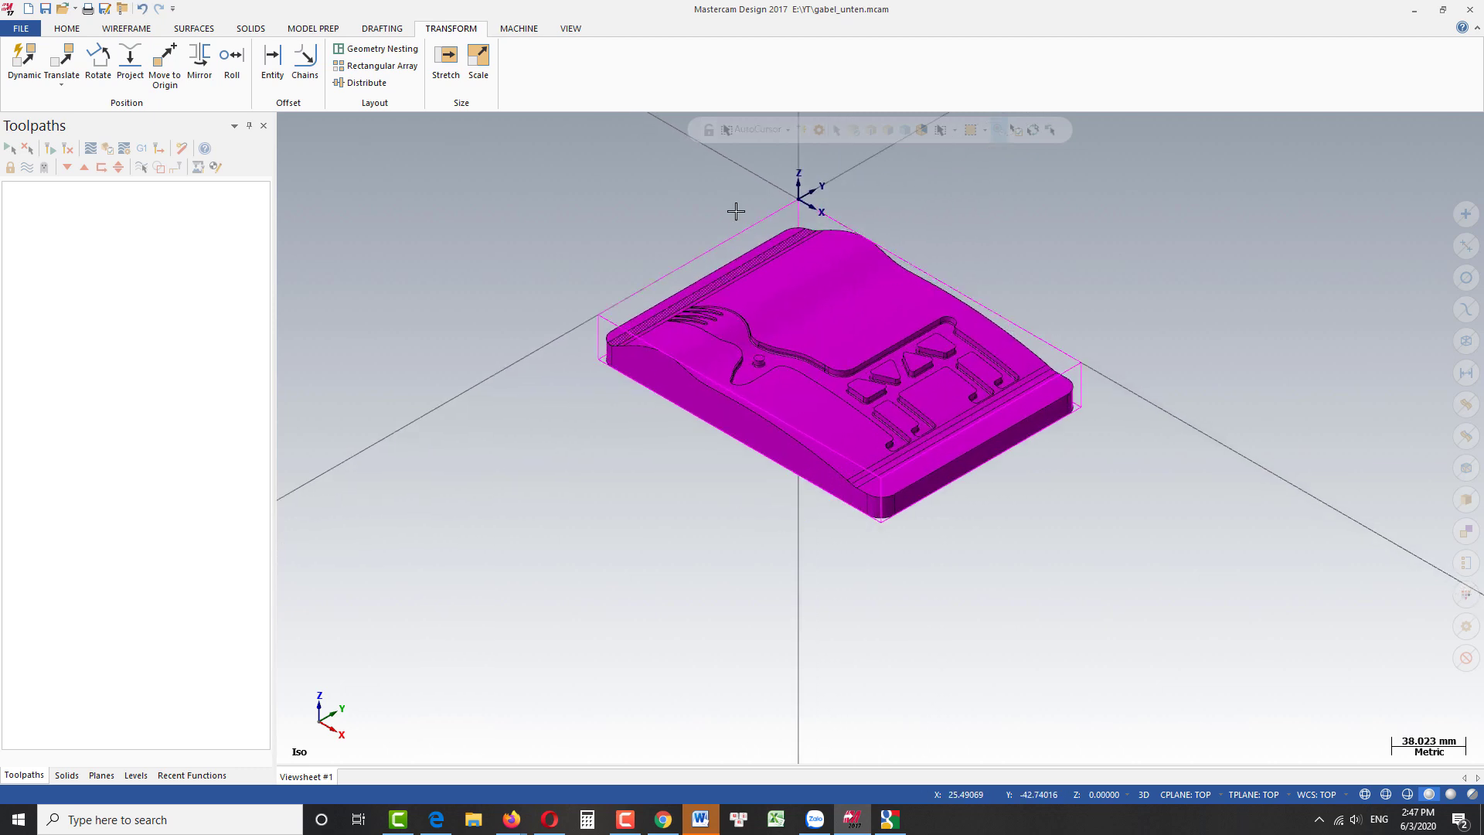
{"action": "scroll", "coordinate": [735, 209], "scroll_direction": "up", "scroll_amount": 1}
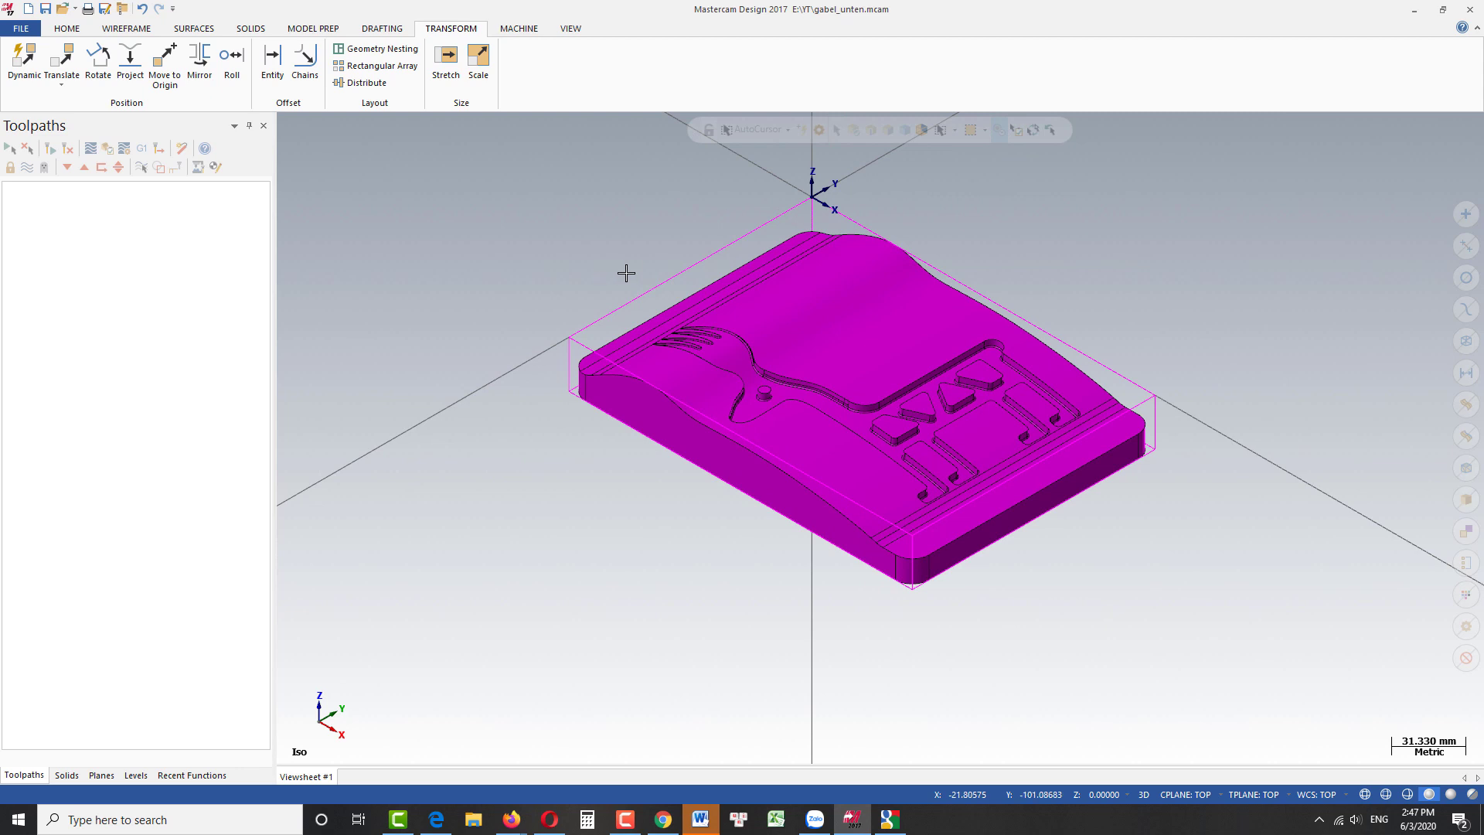
{"action": "left_click", "coordinate": [517, 28]}
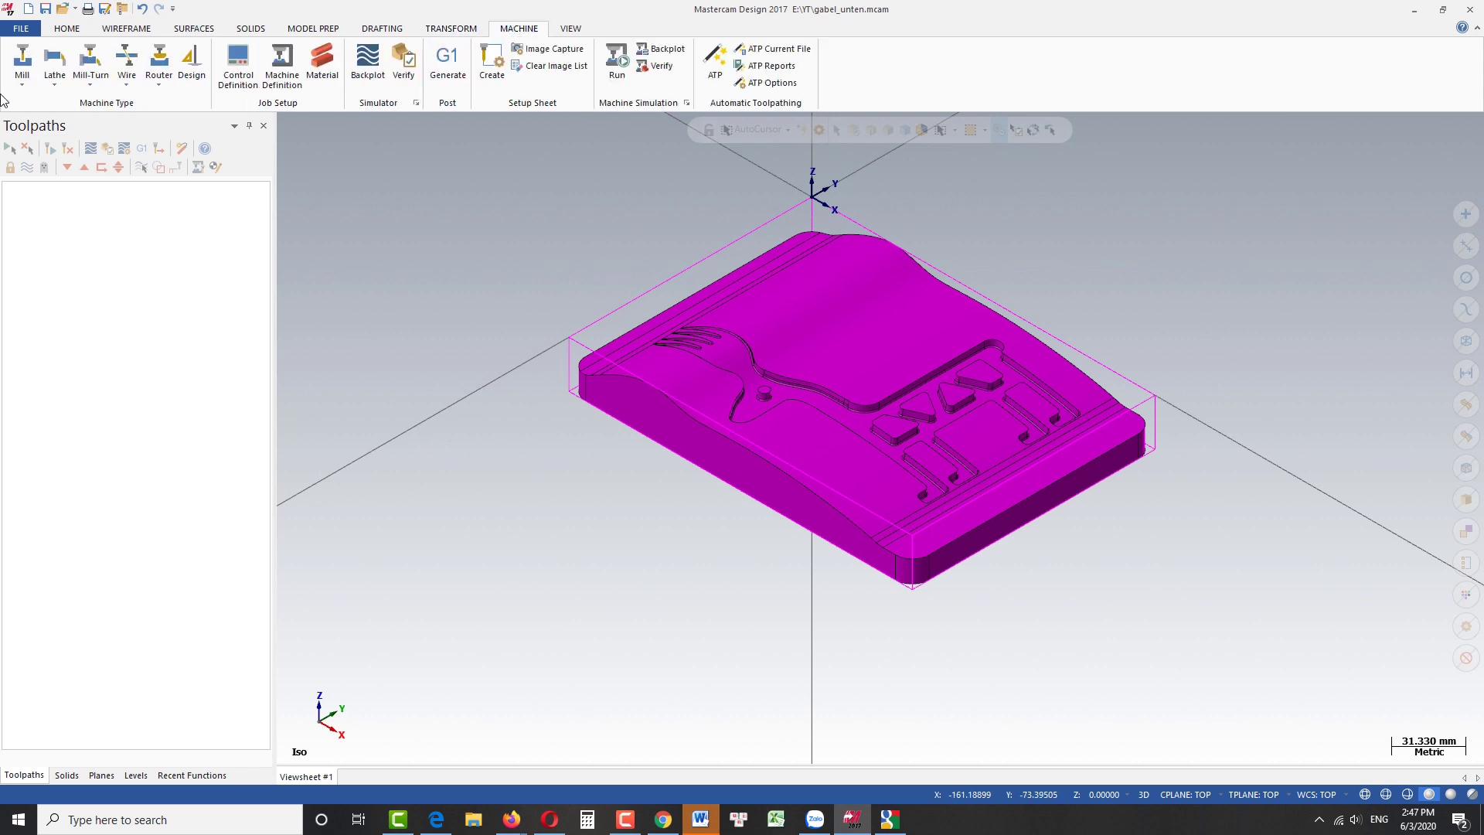
{"action": "left_click", "coordinate": [22, 81]}
{"action": "left_click", "coordinate": [48, 101]}
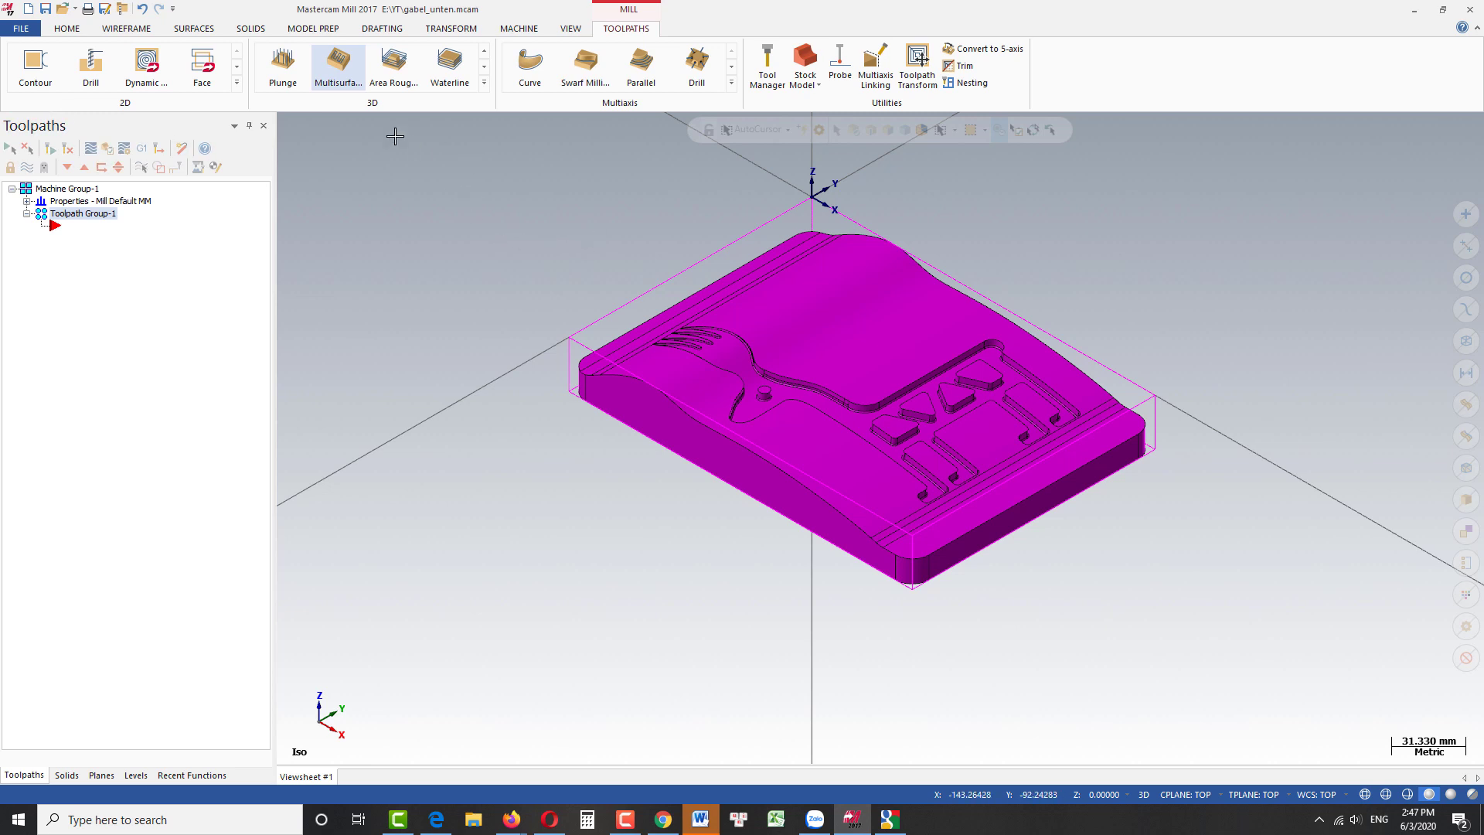
Step: Start a Multisurface Rough Pocket toolpath with the NC name gabel_unten and select the whole part as drive surfaces
{"action": "left_click", "coordinate": [338, 63]}
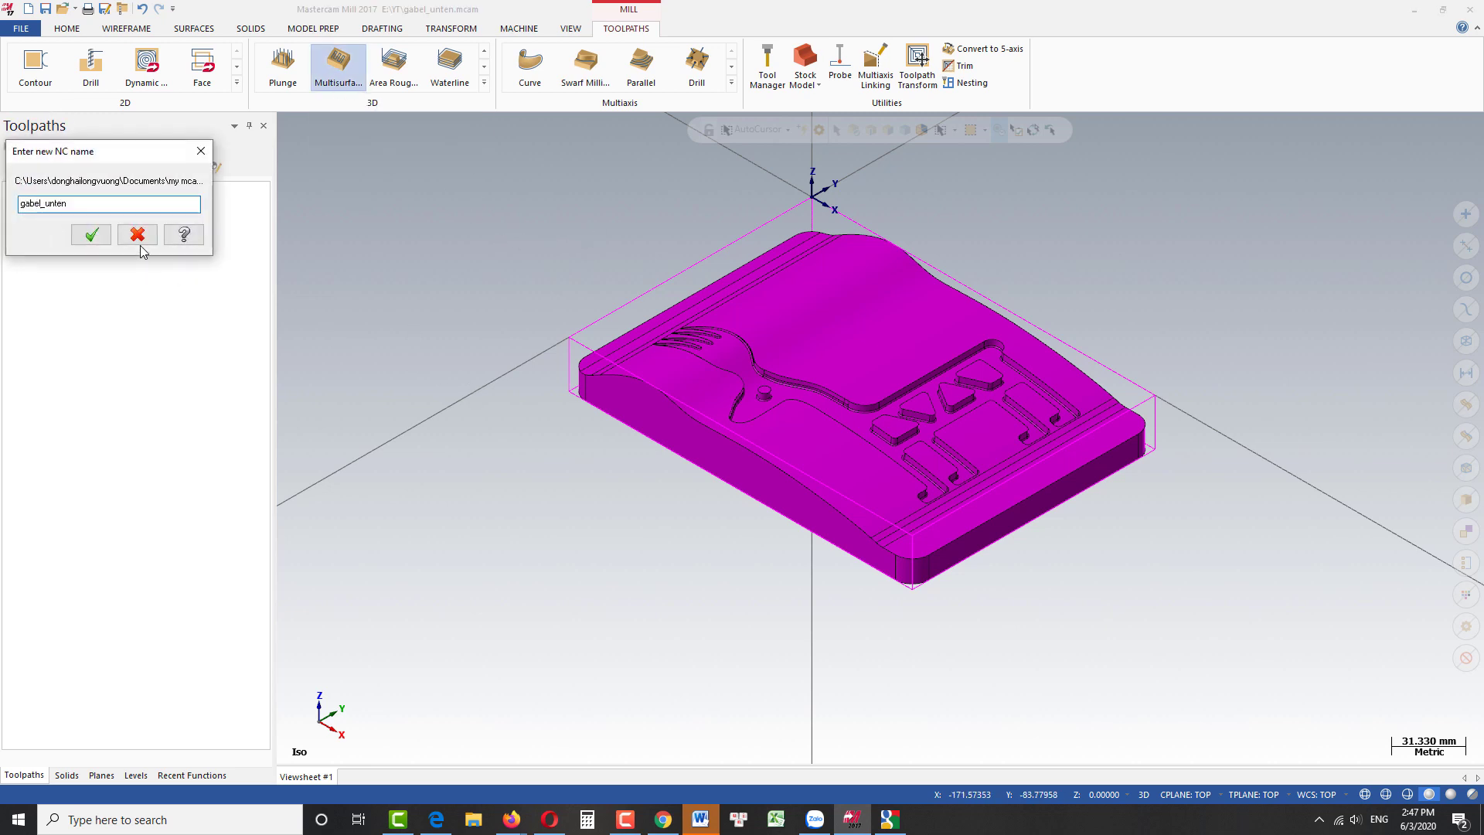
{"action": "left_click", "coordinate": [91, 235]}
{"action": "scroll", "coordinate": [564, 464], "scroll_direction": "down", "scroll_amount": 3}
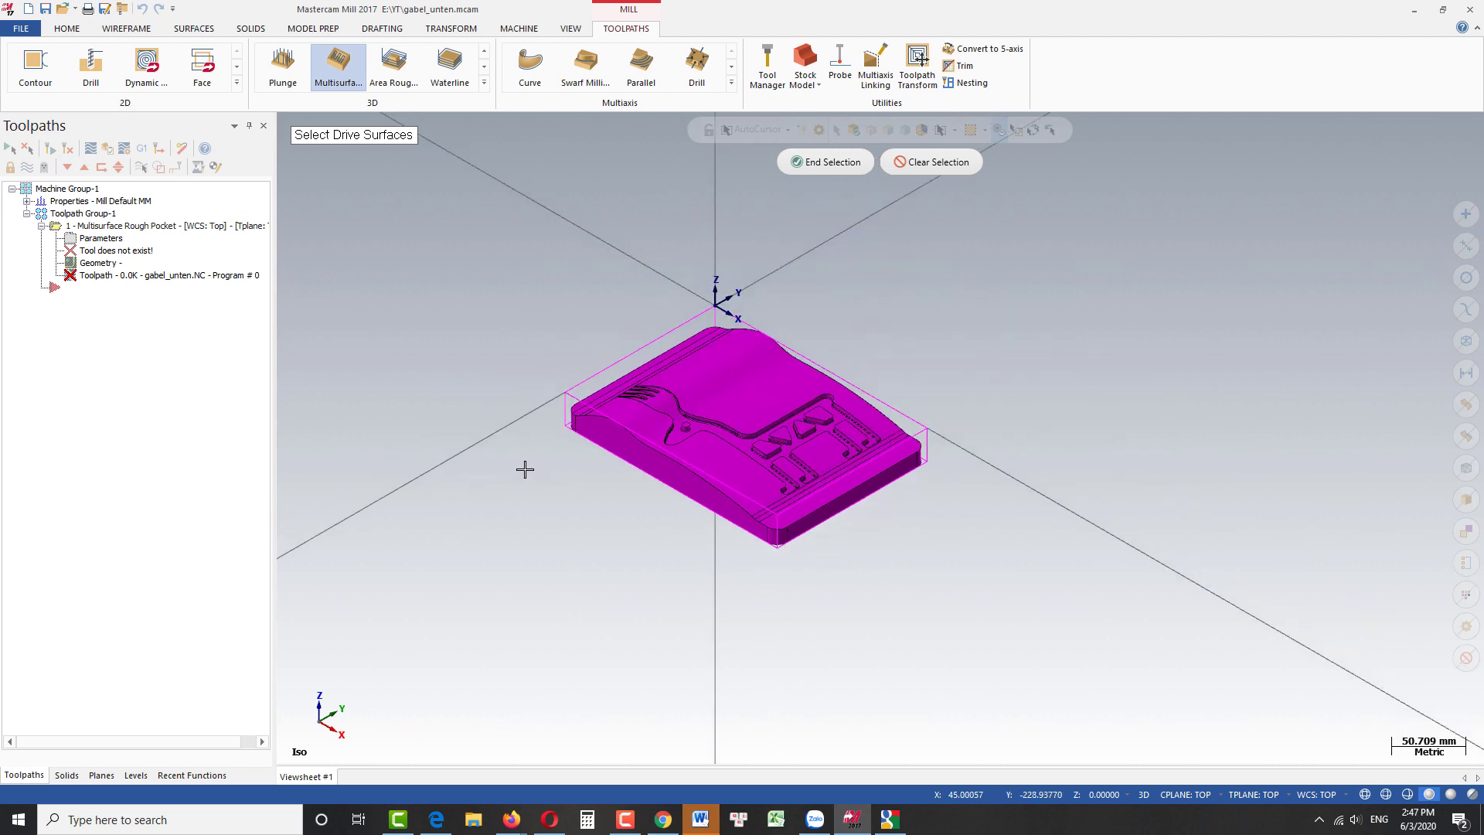
{"action": "left_click_drag", "start_coordinate": [940, 580], "coordinate": [997, 611]}
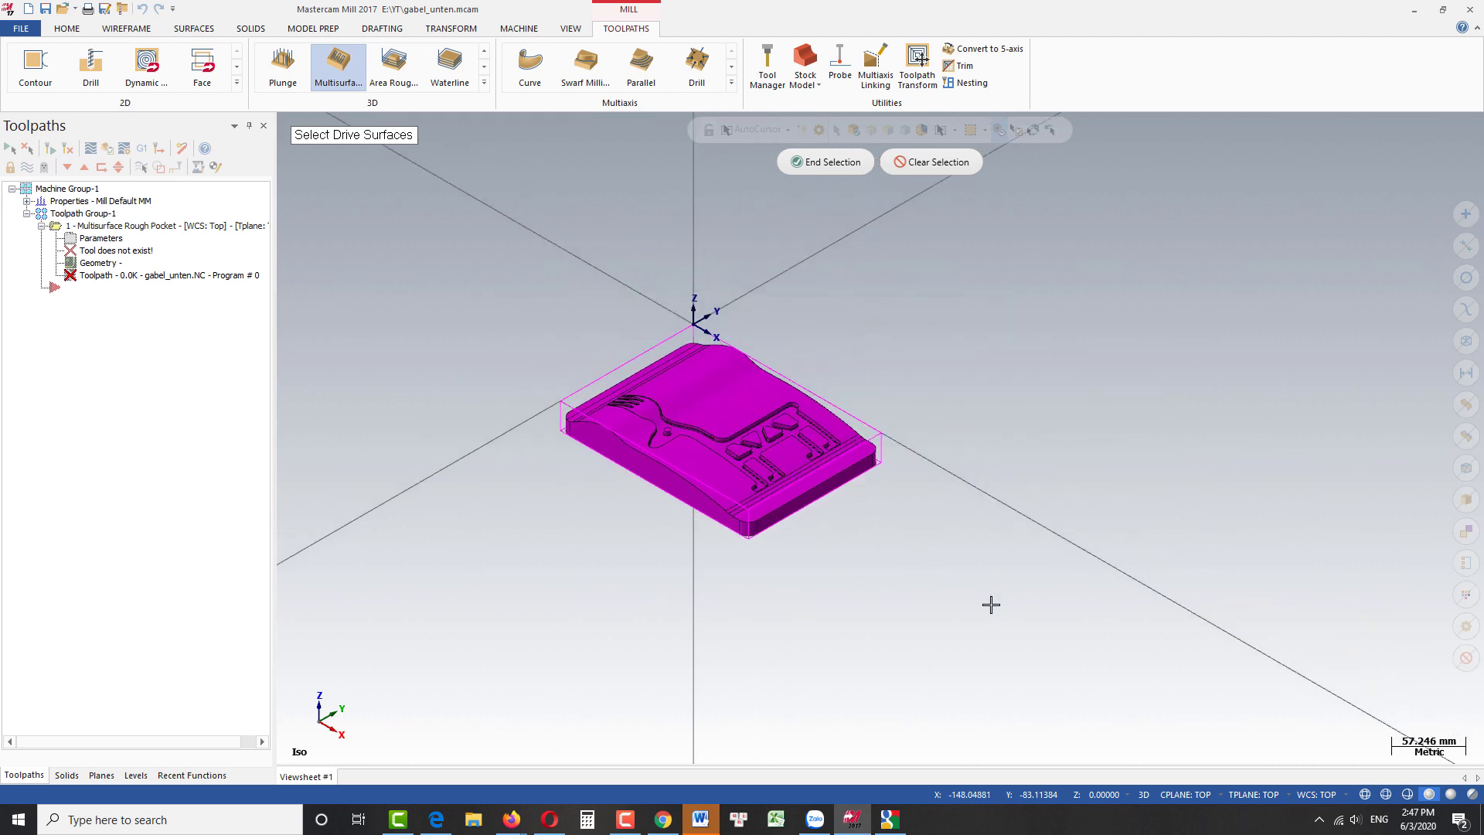
{"action": "left_click", "coordinate": [824, 162]}
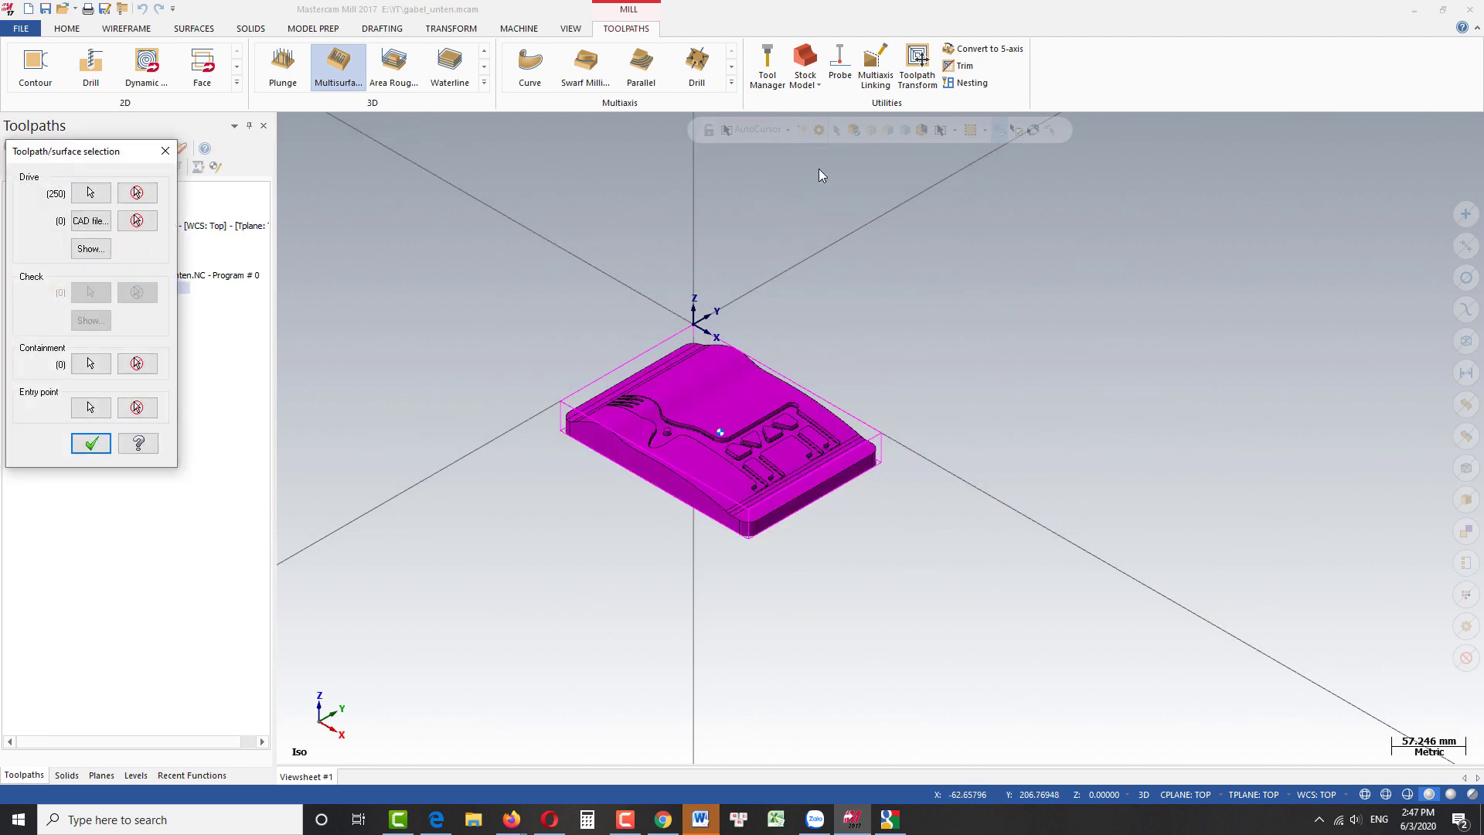
Step: Chain the bounding box's upper rectangle as the tool containment boundary and accept the surface selection
{"action": "left_click", "coordinate": [89, 363]}
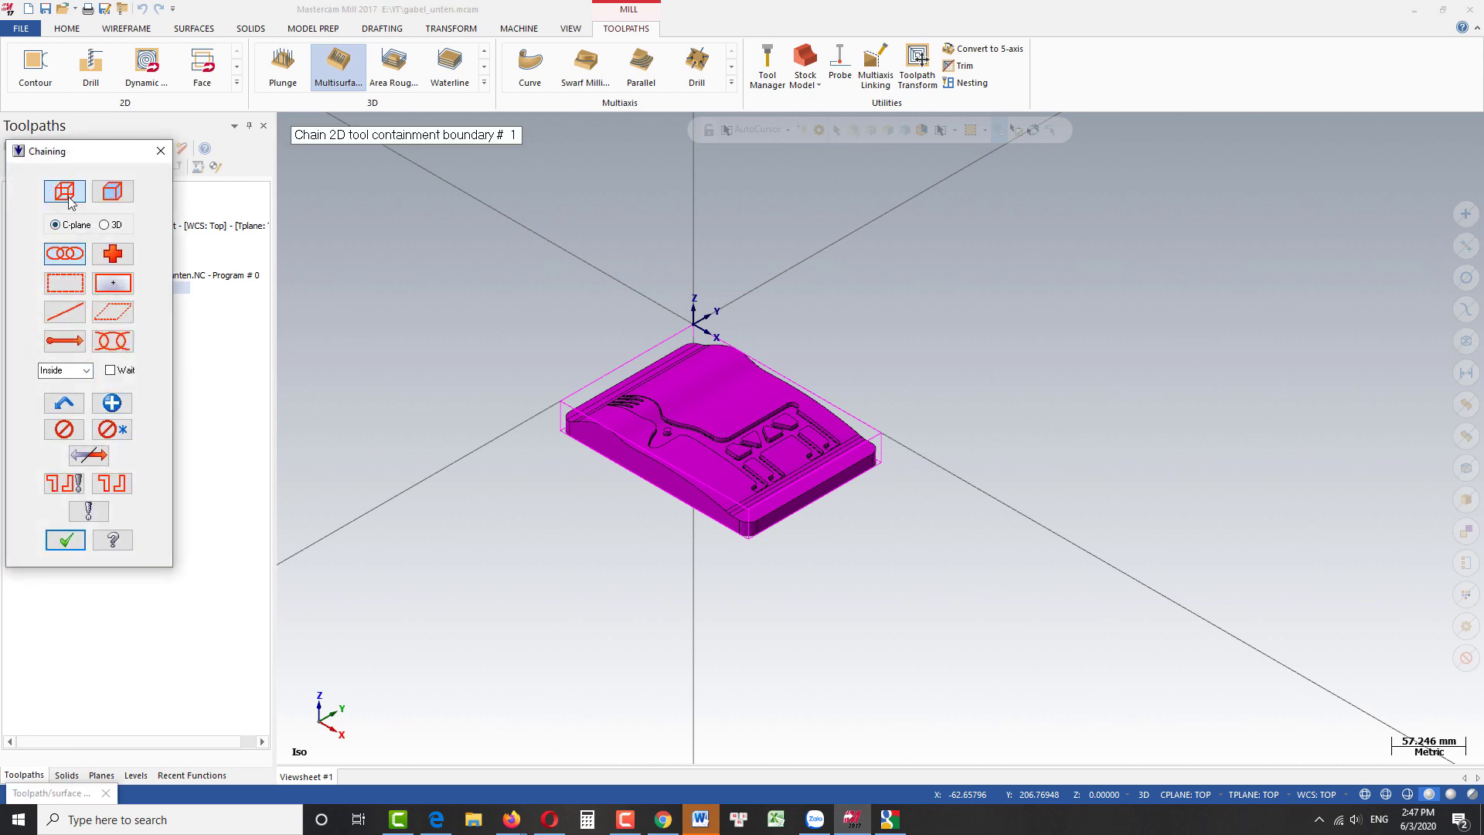
{"action": "left_click", "coordinate": [585, 384]}
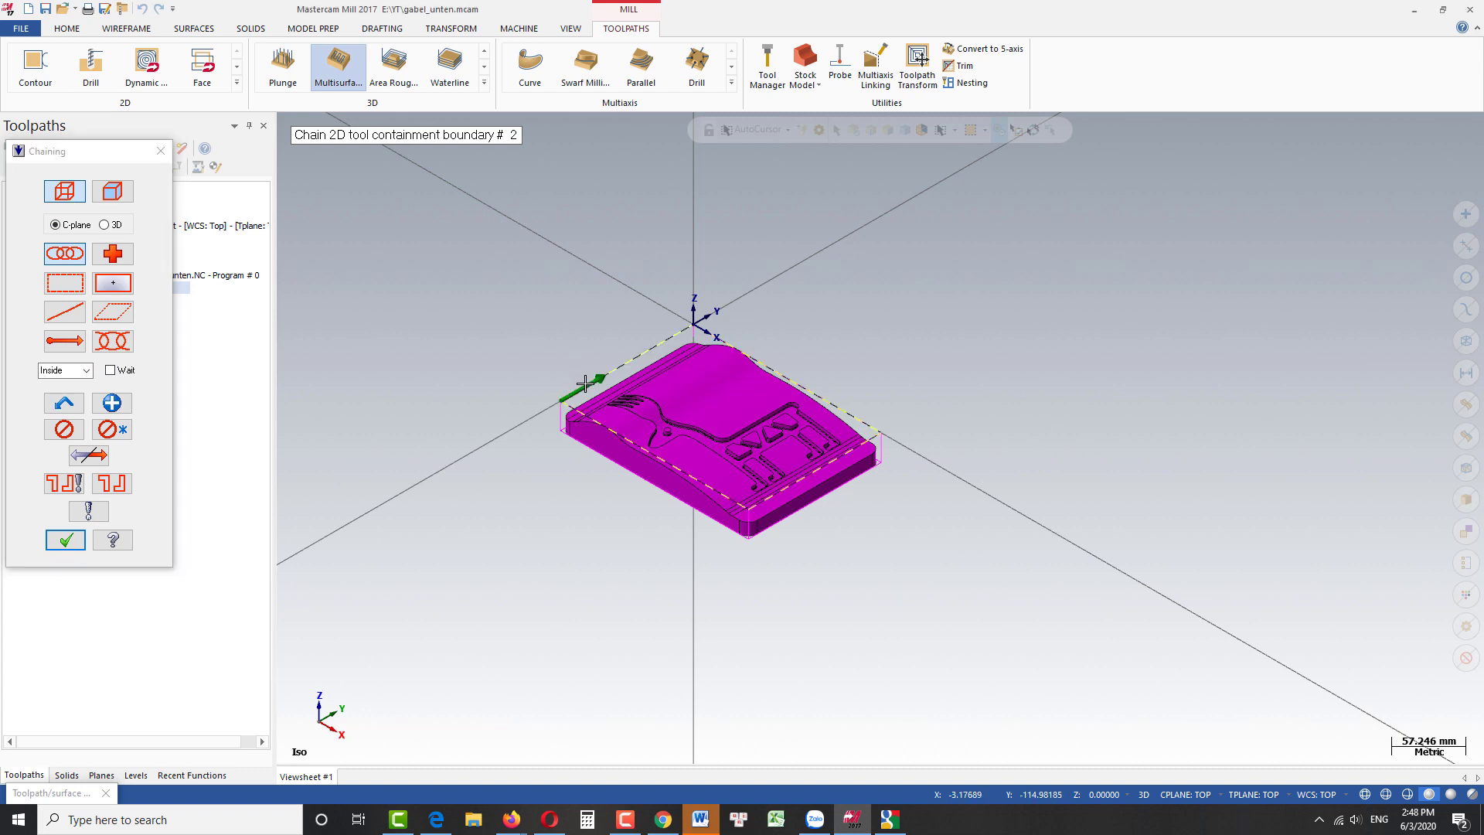
{"action": "left_click", "coordinate": [66, 541]}
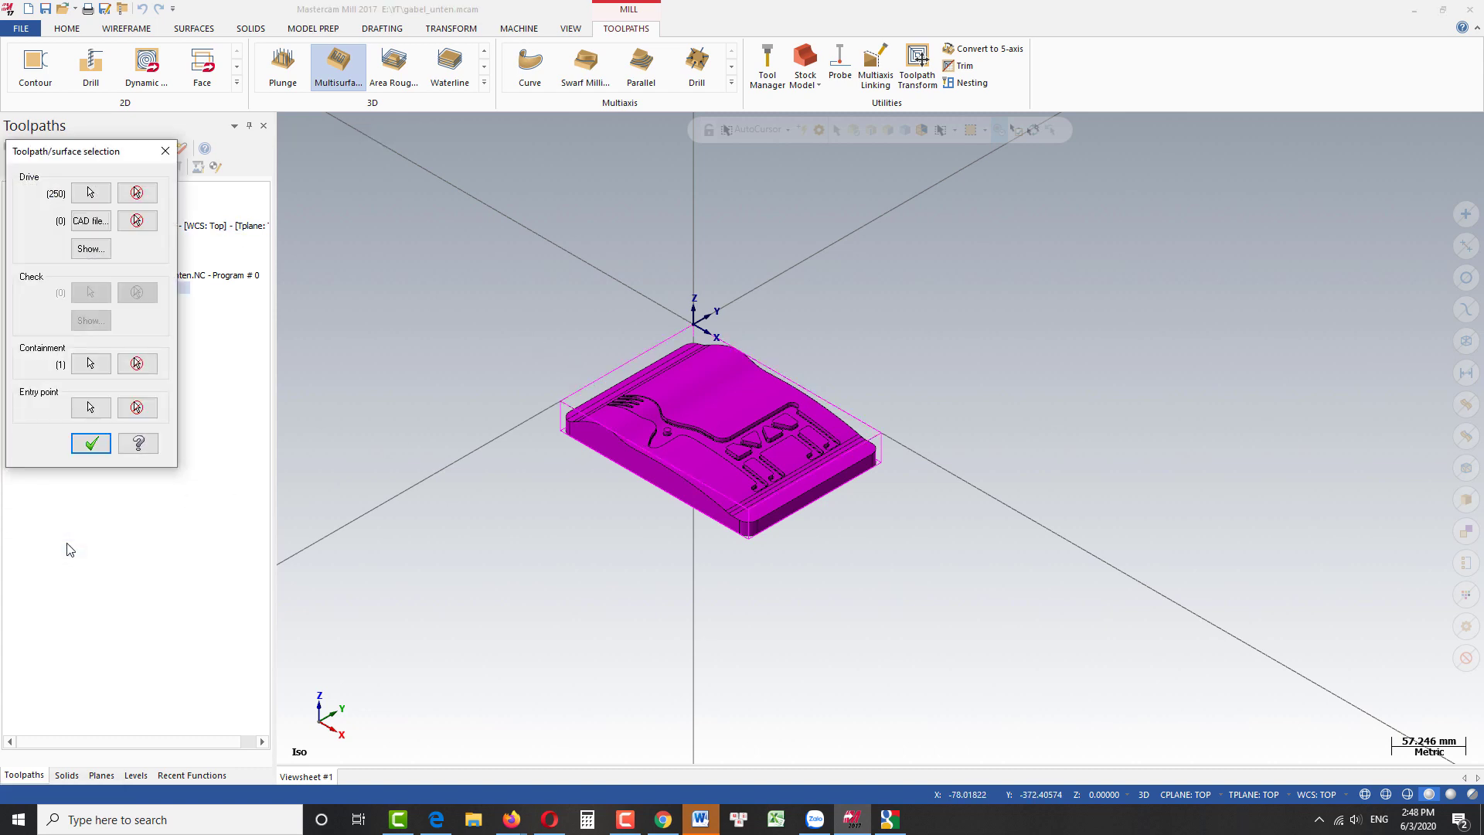
{"action": "left_click", "coordinate": [92, 444]}
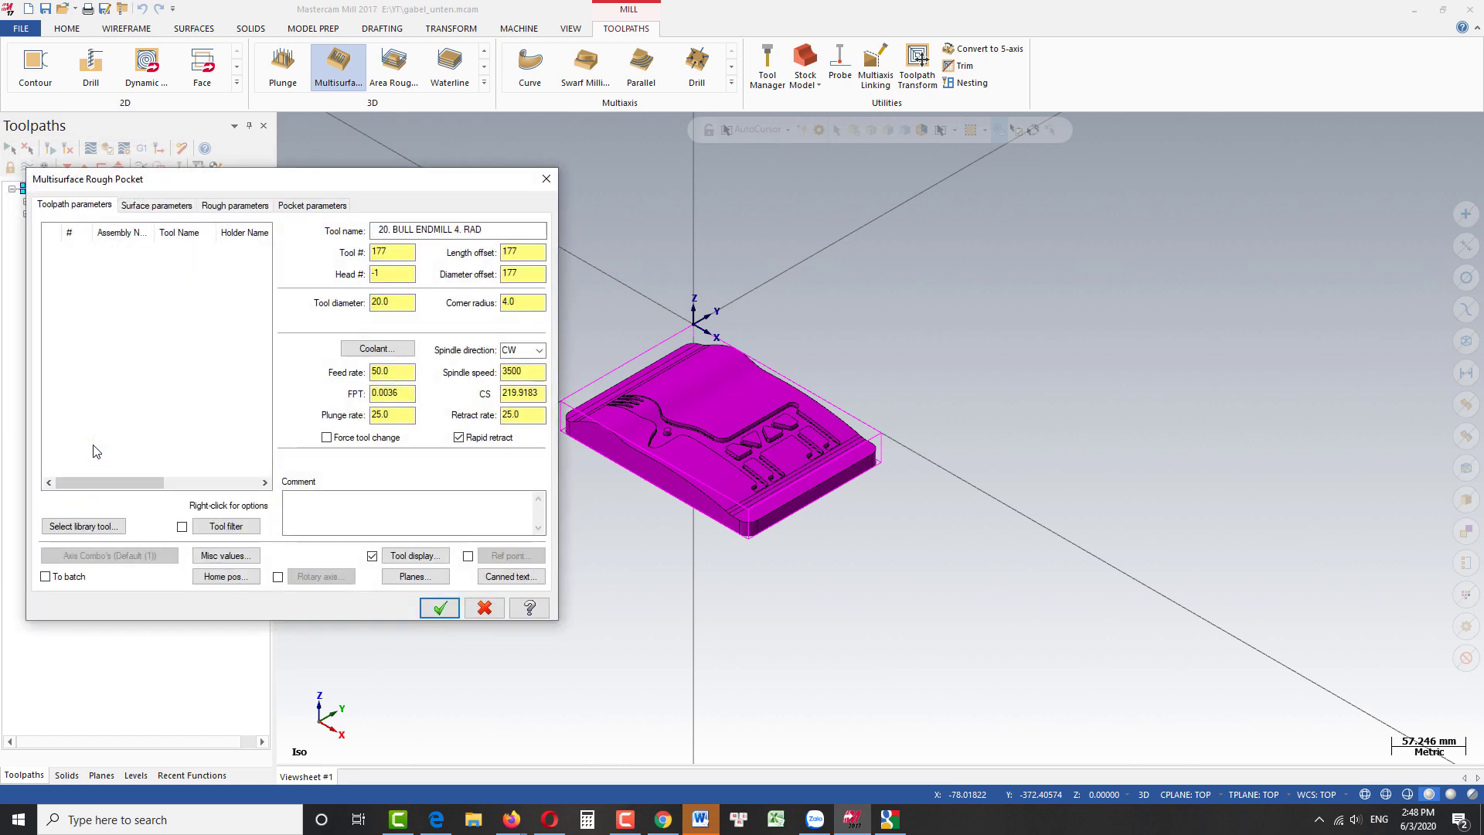
Step: Create a 10 mm flat end mill with overall length 35 and recalculated feeds and speeds for the roughing toolpath
{"action": "right_click", "coordinate": [124, 291]}
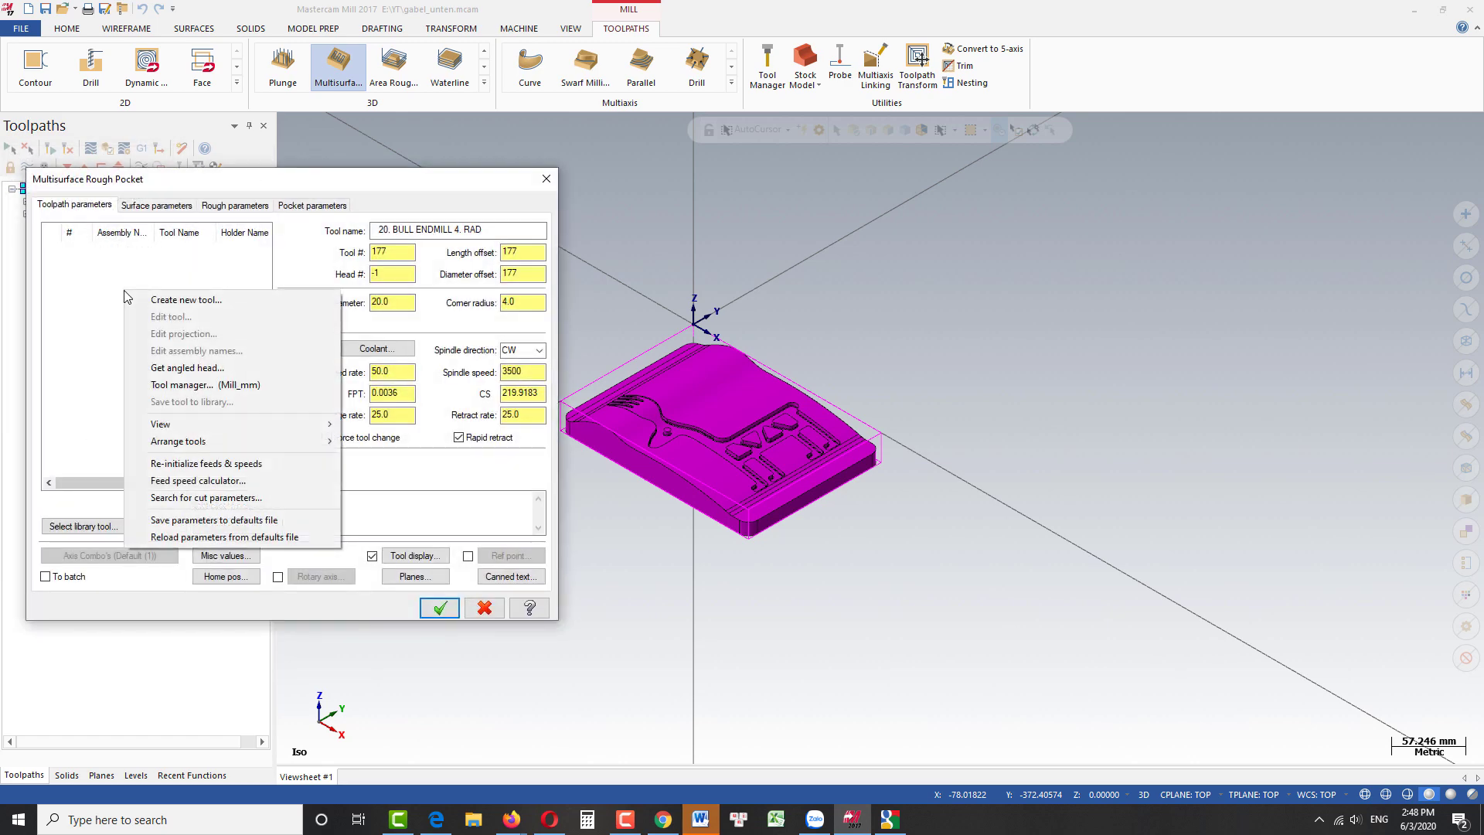
{"action": "left_click", "coordinate": [166, 301]}
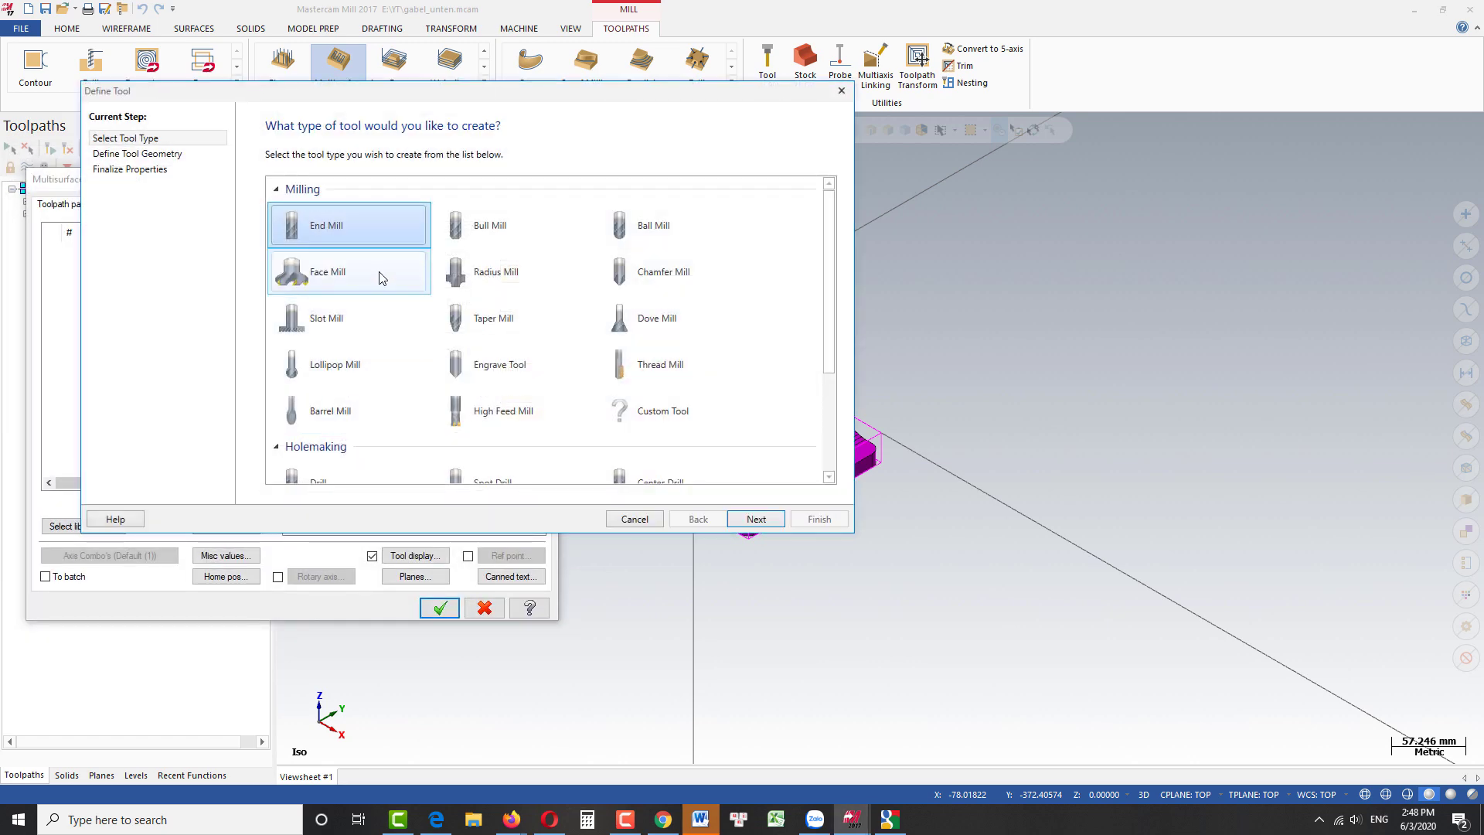
{"action": "left_click", "coordinate": [369, 238]}
{"action": "left_click", "coordinate": [754, 519]}
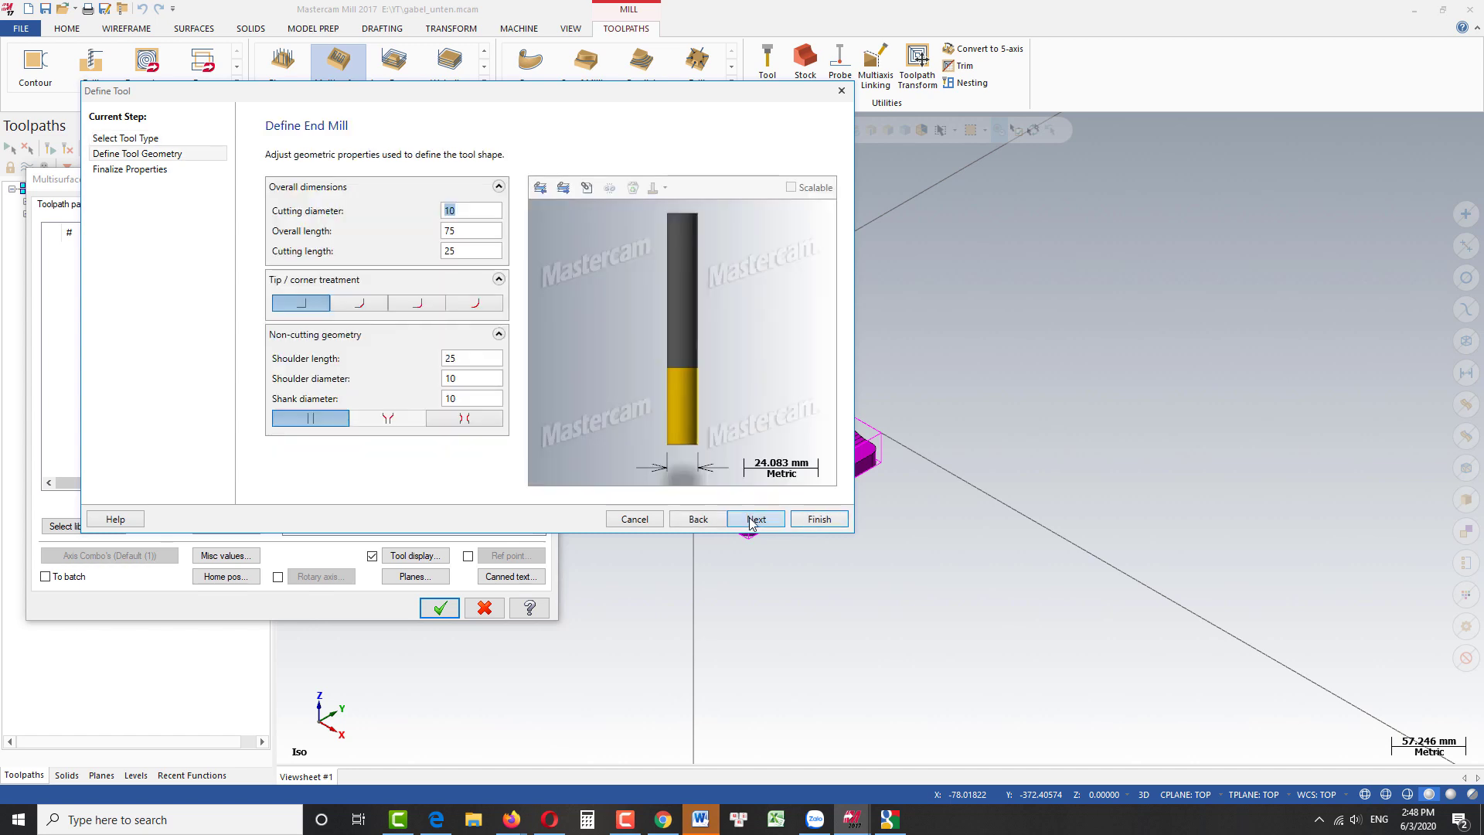
{"action": "left_click", "coordinate": [460, 231]}
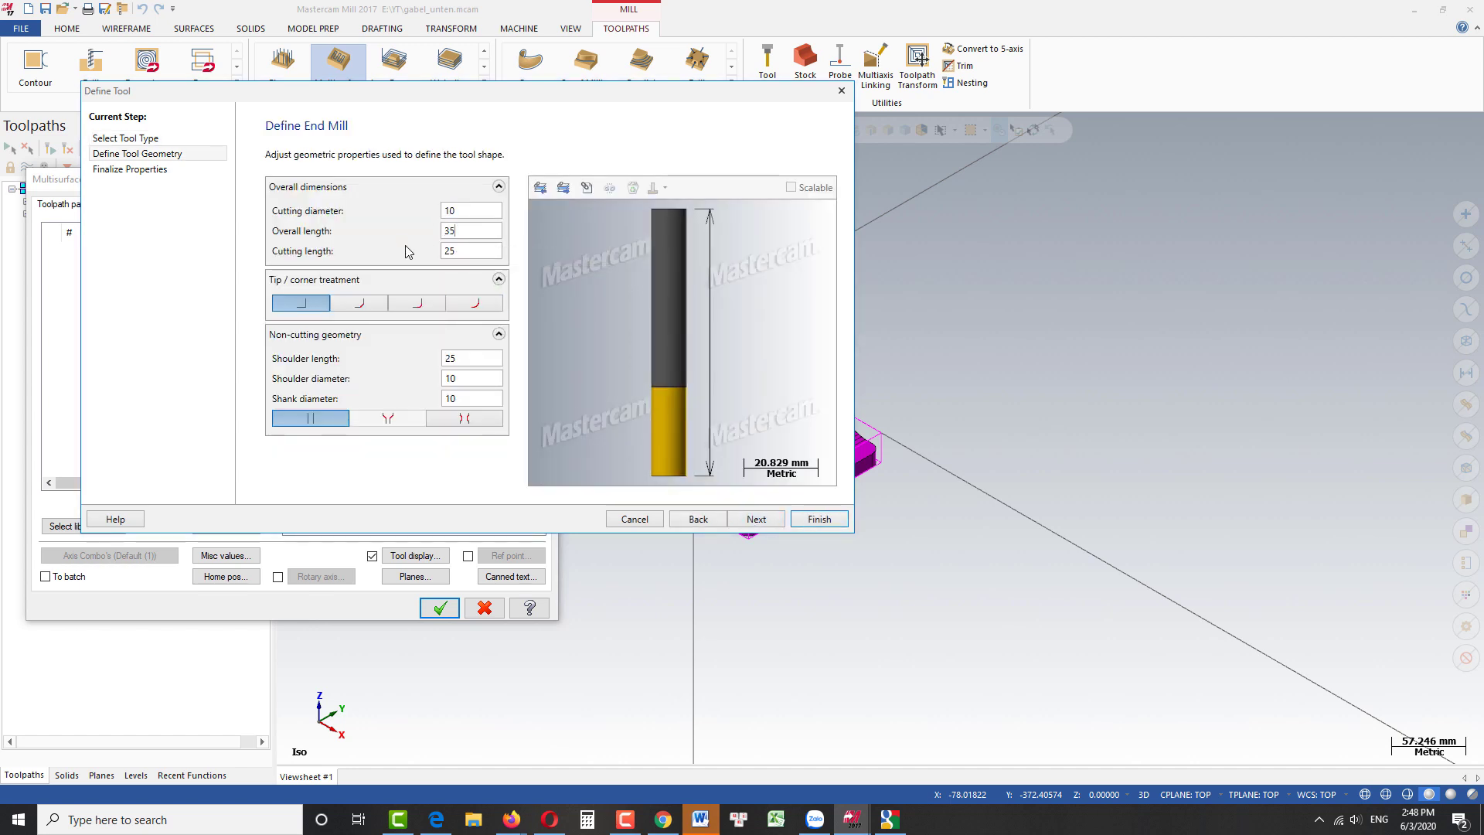
{"action": "left_click", "coordinate": [754, 519]}
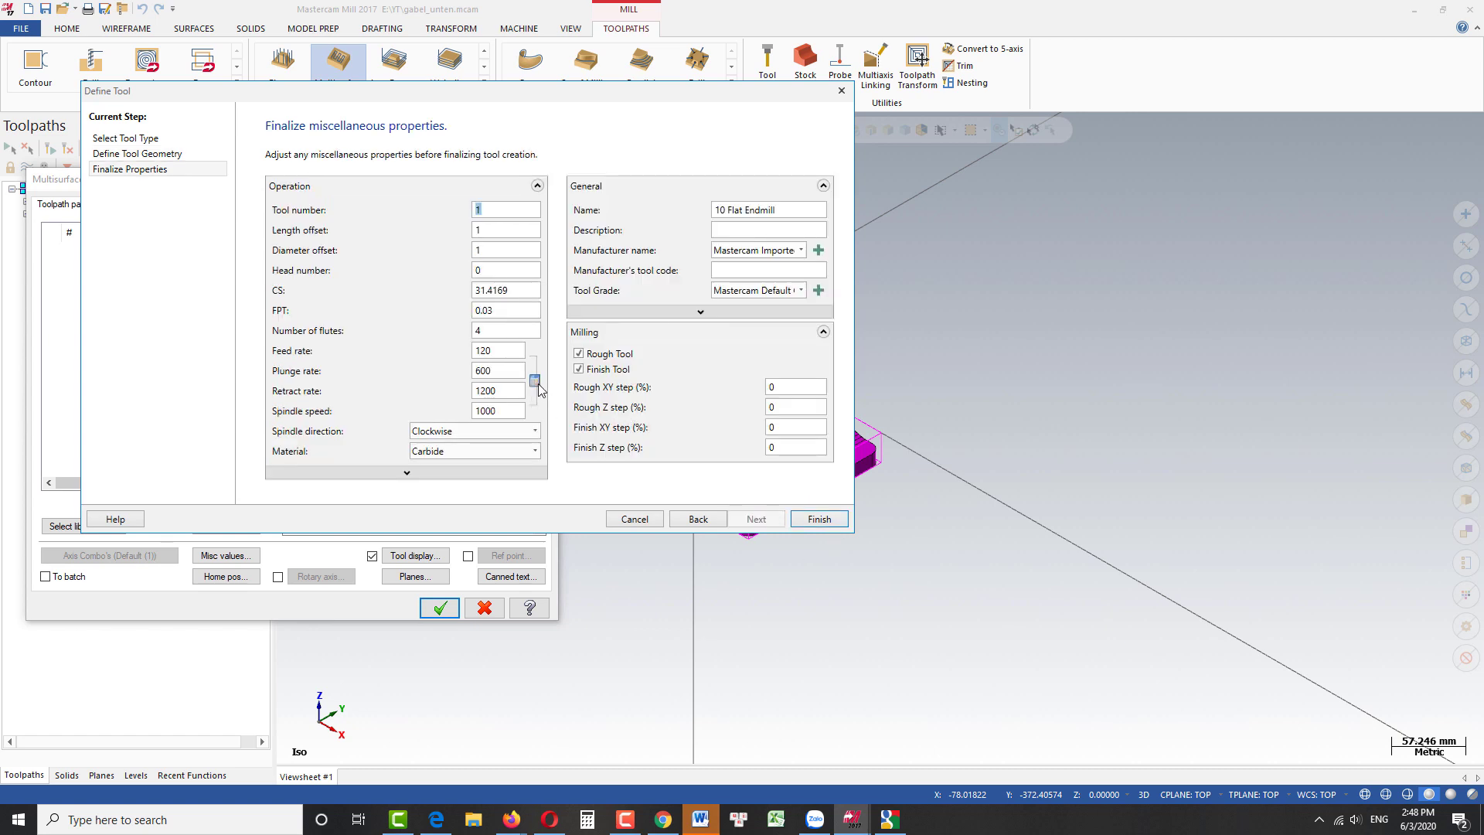
{"action": "left_click", "coordinate": [814, 519]}
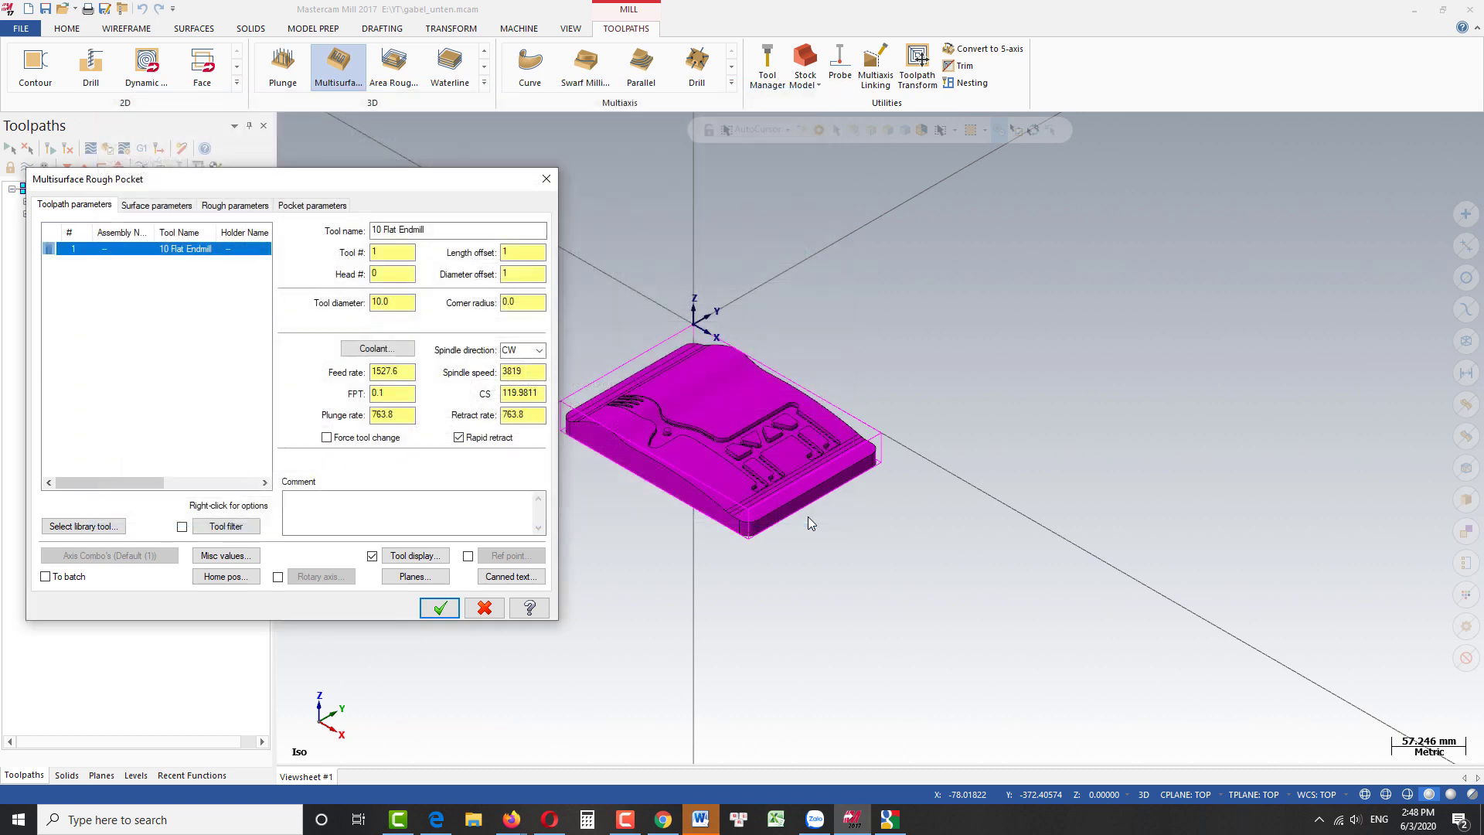
Step: Set absolute cut depths with a minimum of -0.5 and the maximum taken from the Z coordinate of the front corner's upper edge point
{"action": "left_click", "coordinate": [150, 207]}
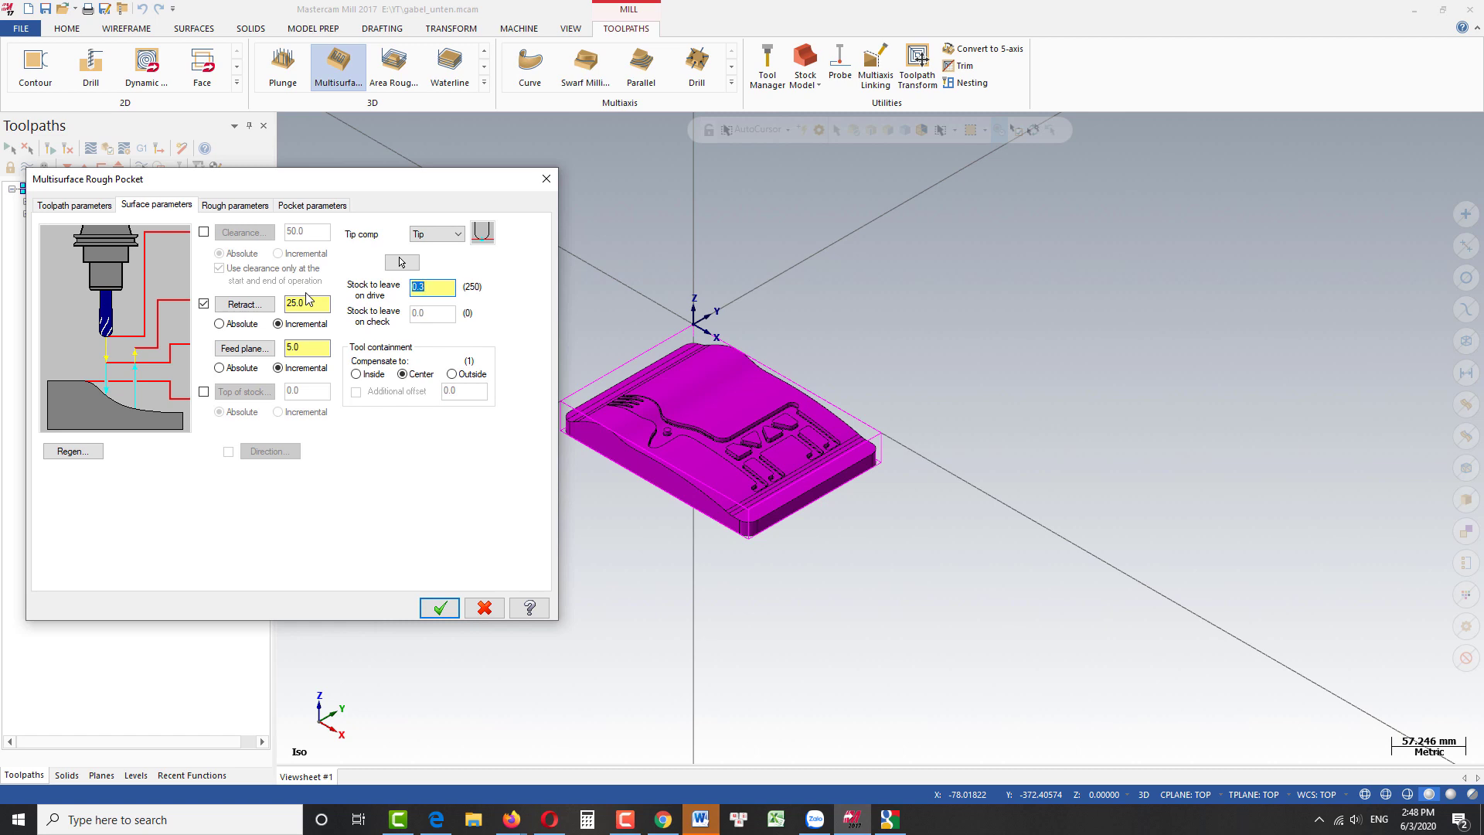
{"action": "left_click", "coordinate": [235, 206]}
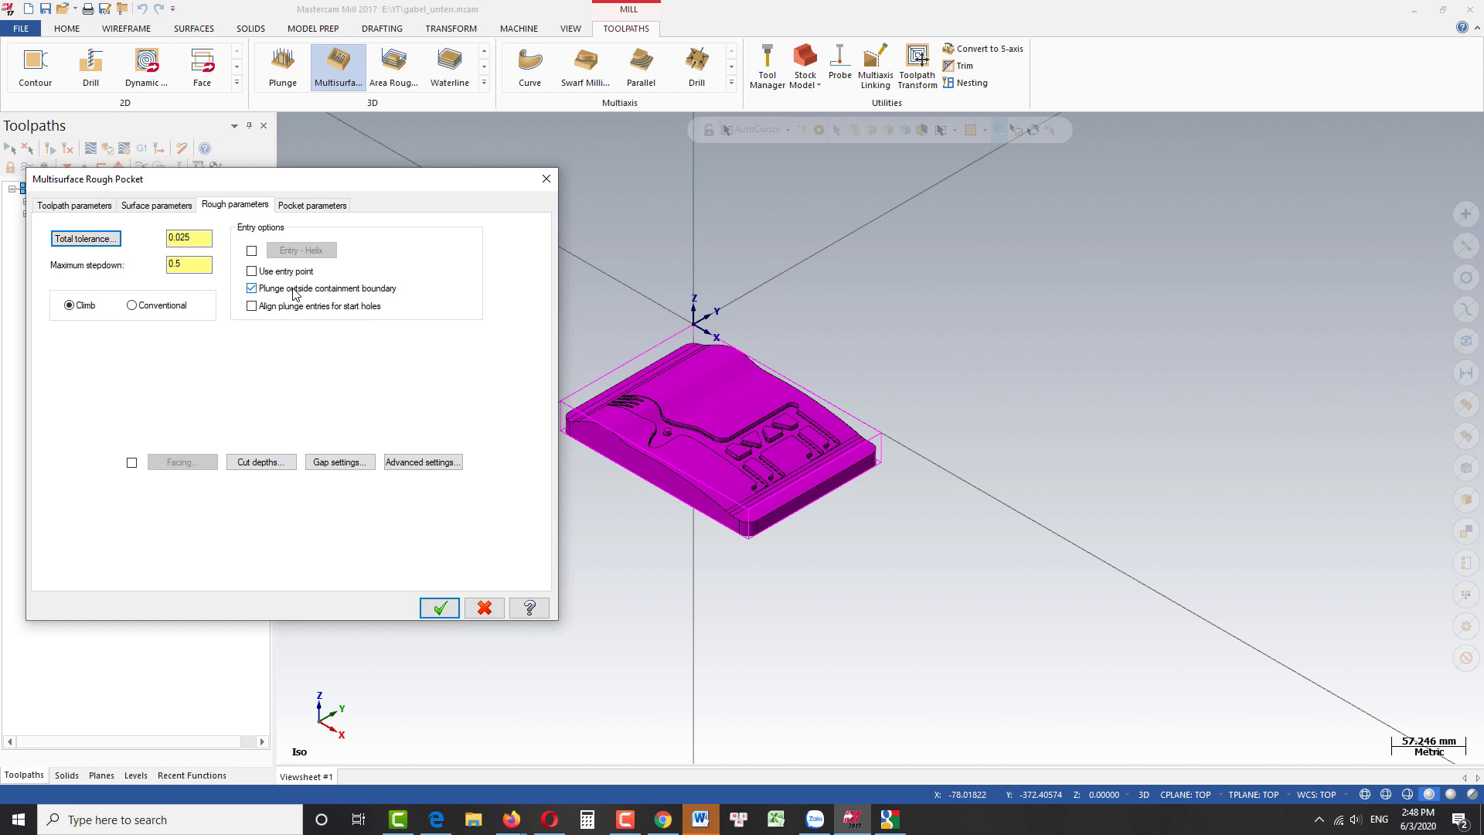
{"action": "left_click", "coordinate": [265, 464]}
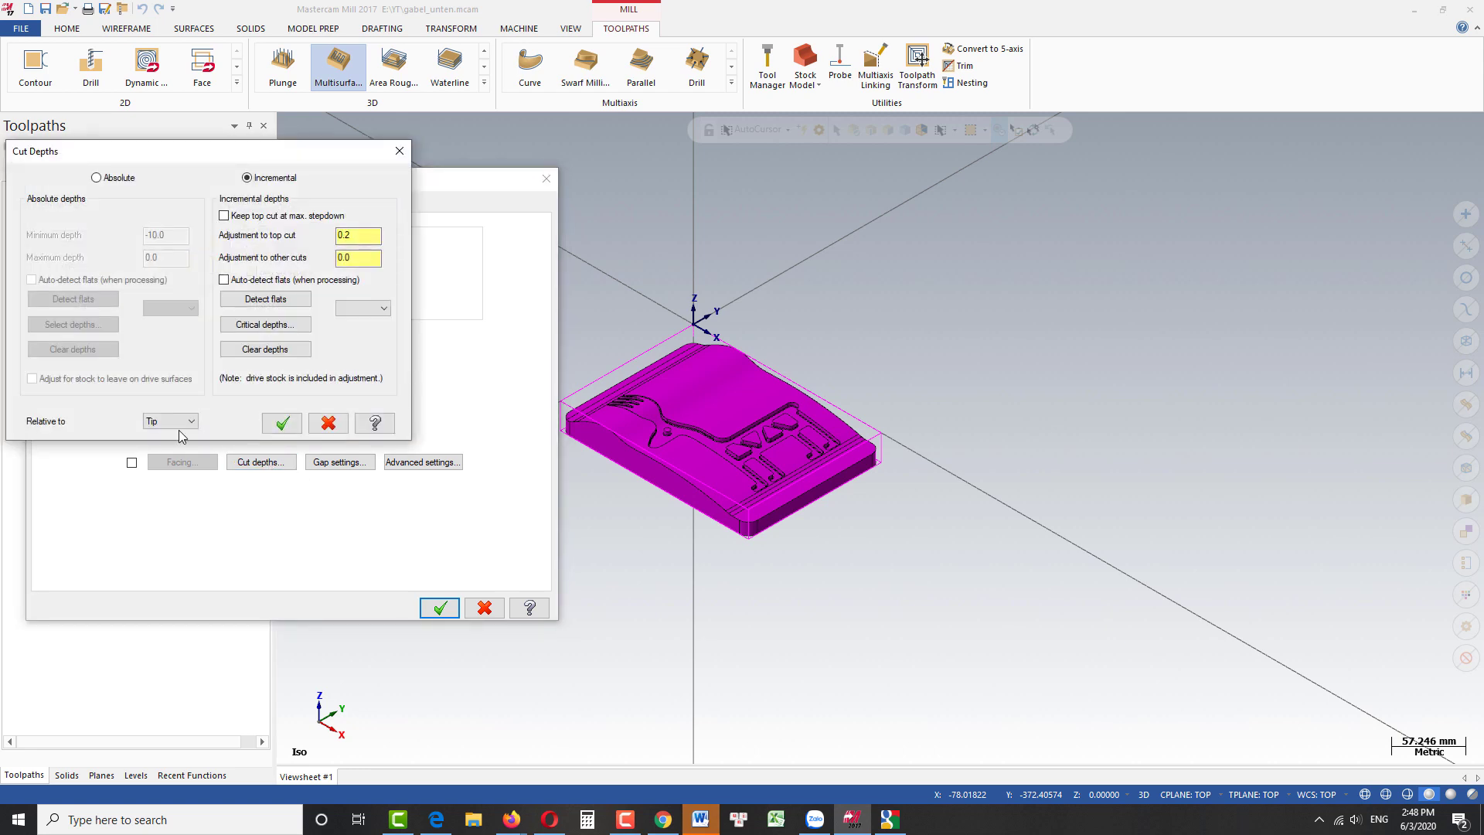
{"action": "left_click", "coordinate": [116, 178]}
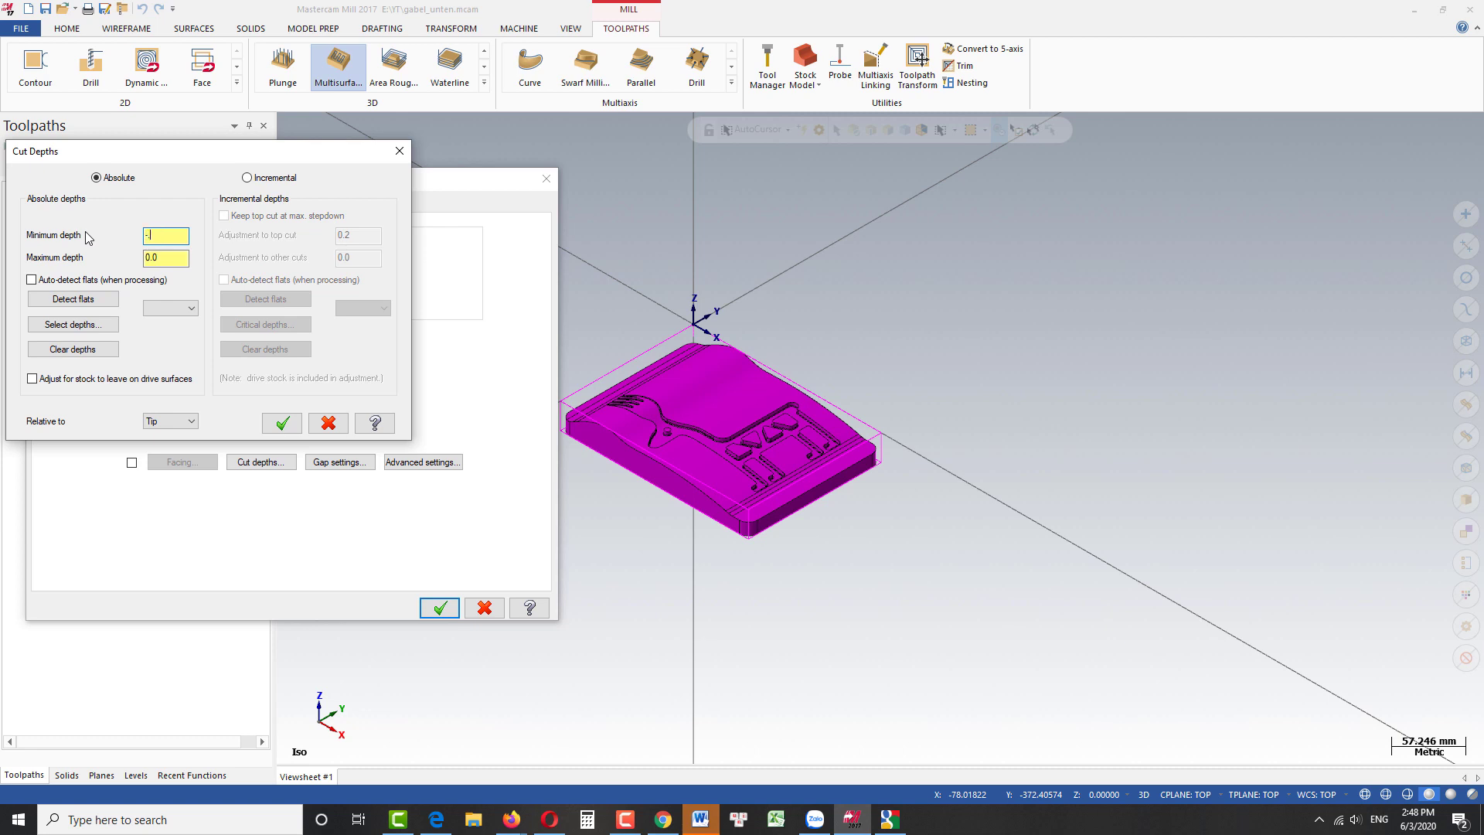
{"action": "right_click", "coordinate": [173, 255]}
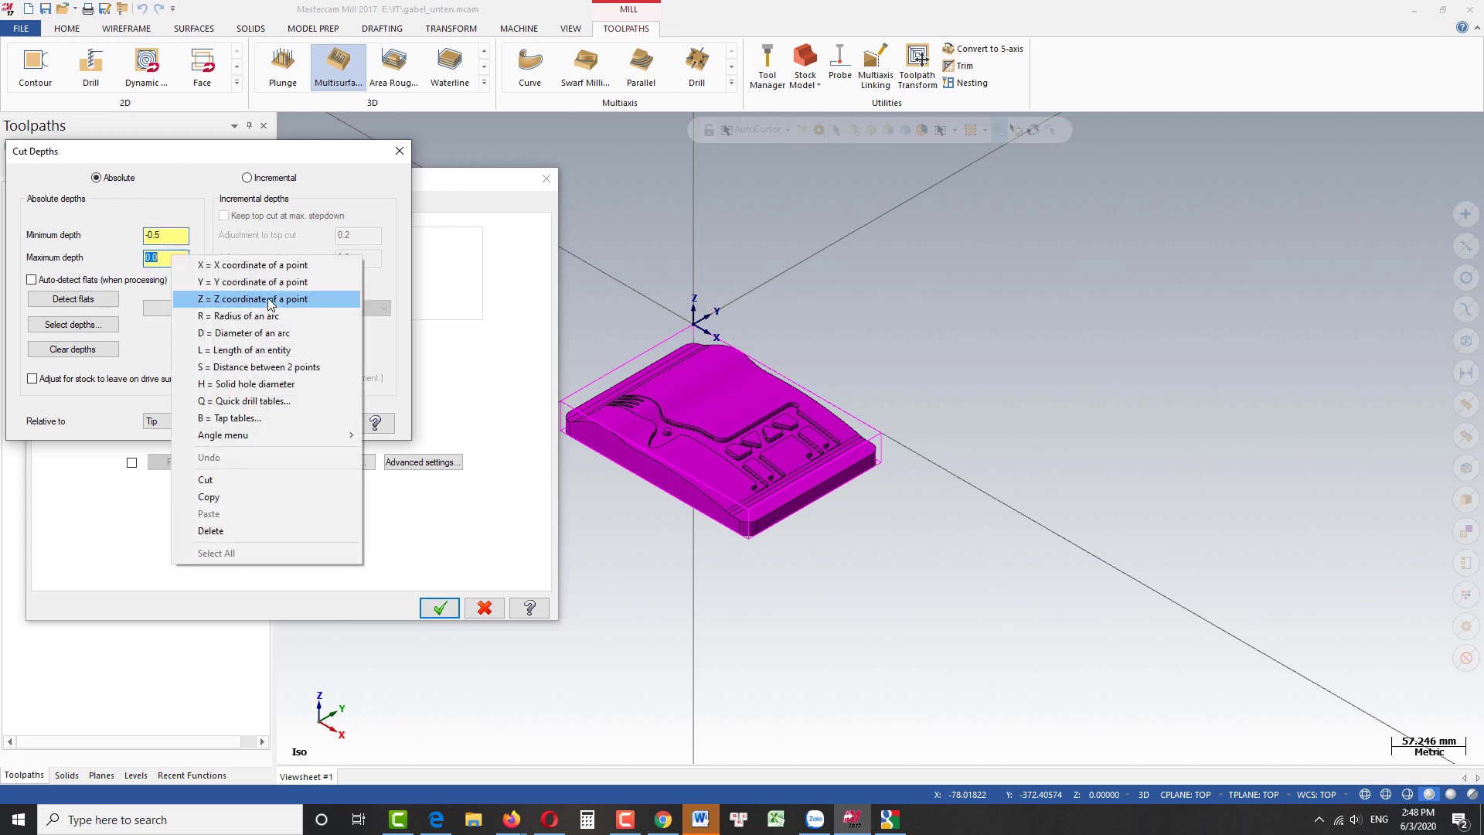
{"action": "left_click", "coordinate": [272, 305]}
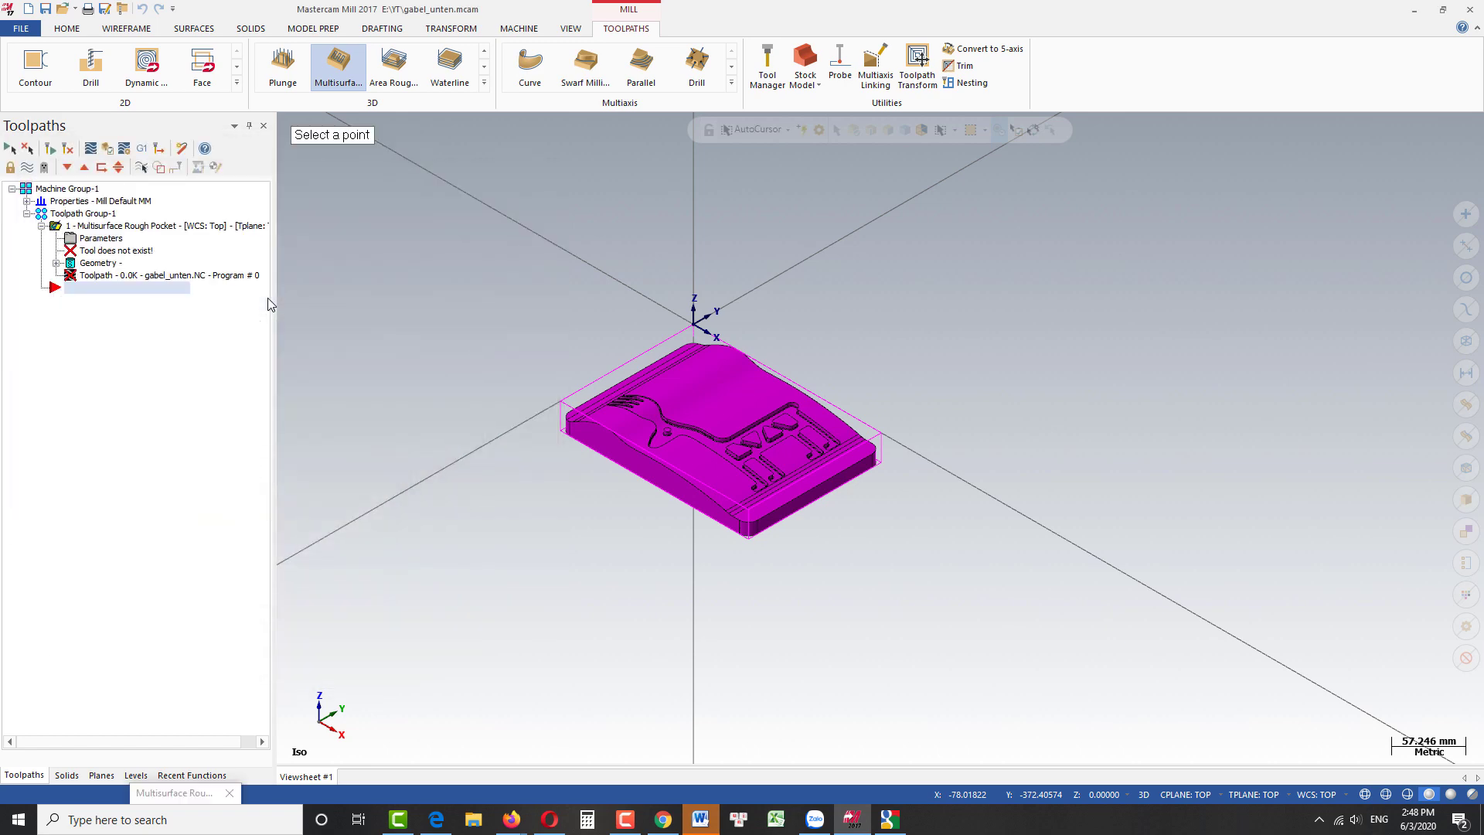
{"action": "scroll", "coordinate": [773, 503], "scroll_direction": "up", "scroll_amount": 8}
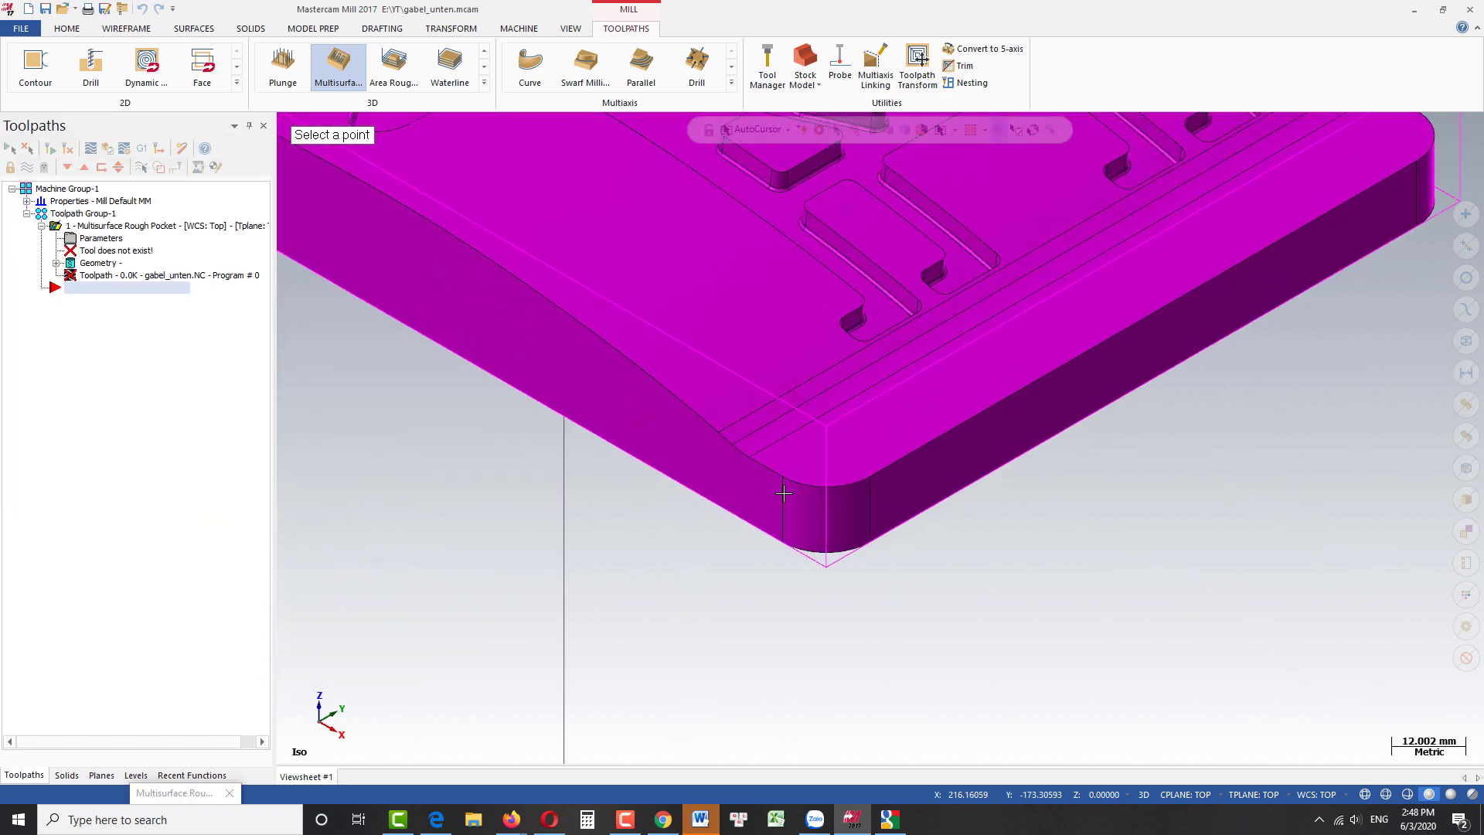
{"action": "left_click", "coordinate": [782, 483]}
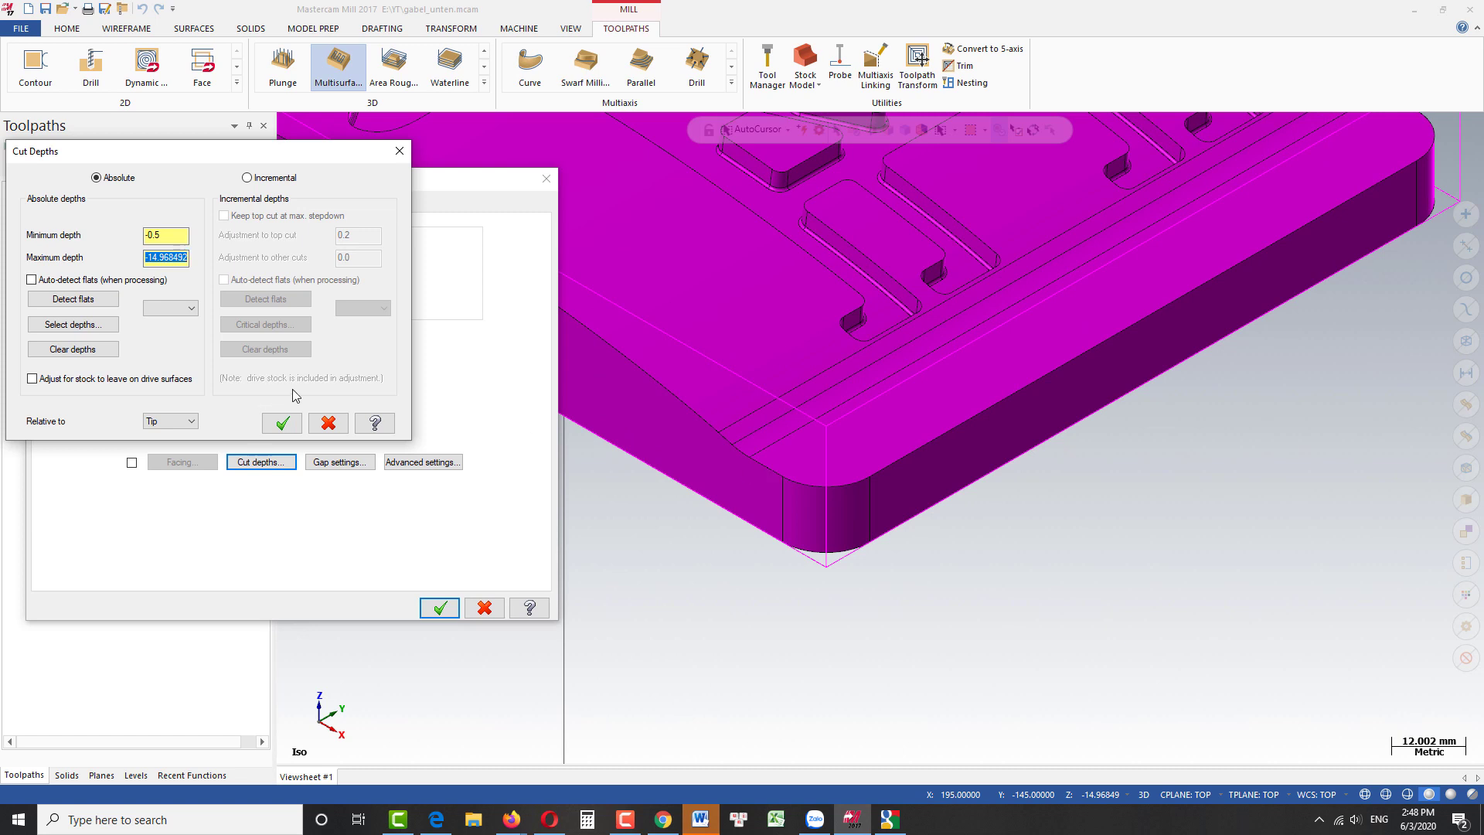
{"action": "left_click", "coordinate": [283, 423]}
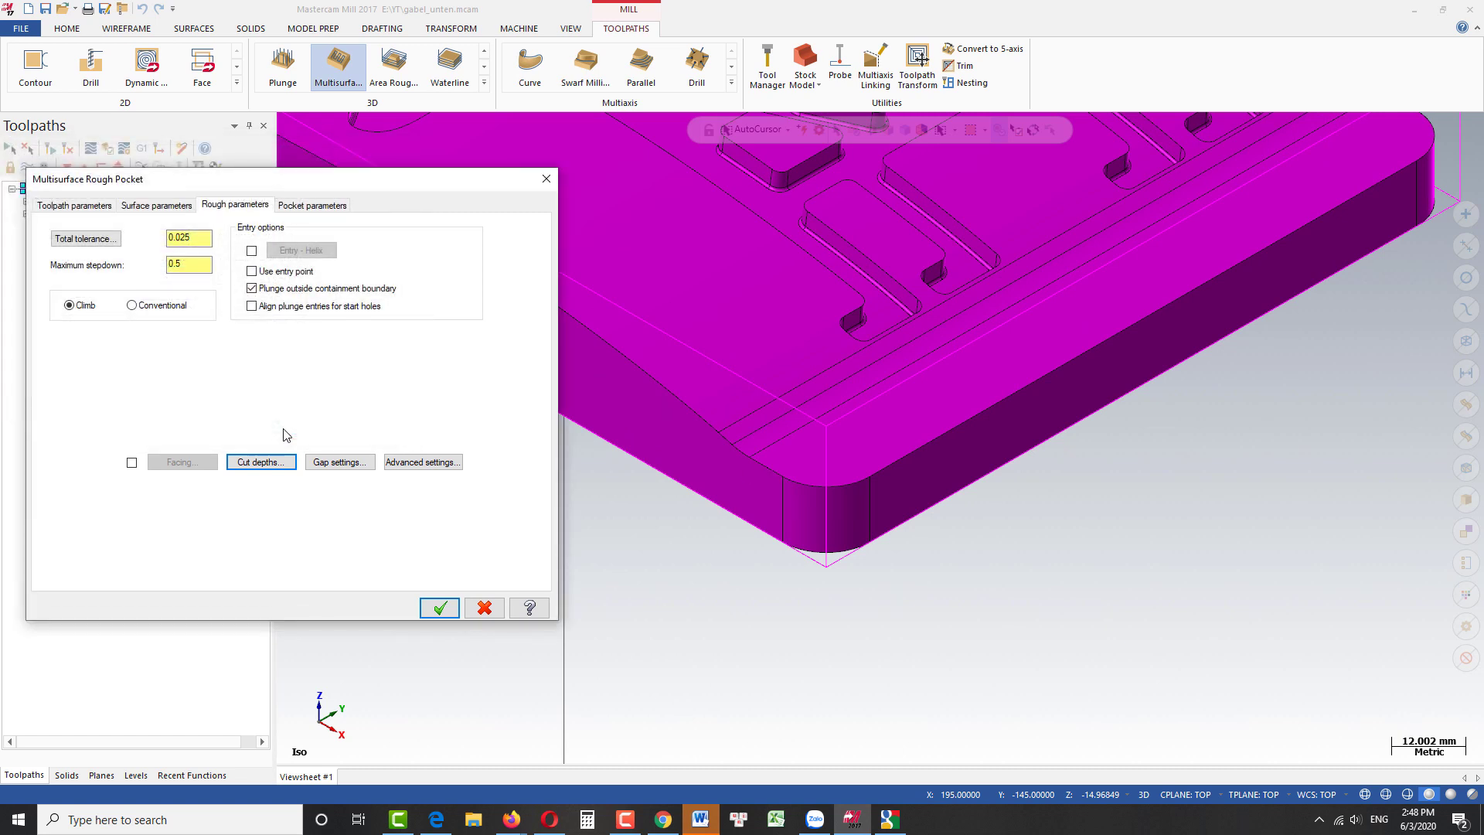
Step: Configure zigzag cutting with 50% stepover, a 90° roughing angle and a finish pass without the containment boundary, and generate the toolpath
{"action": "left_click", "coordinate": [309, 207]}
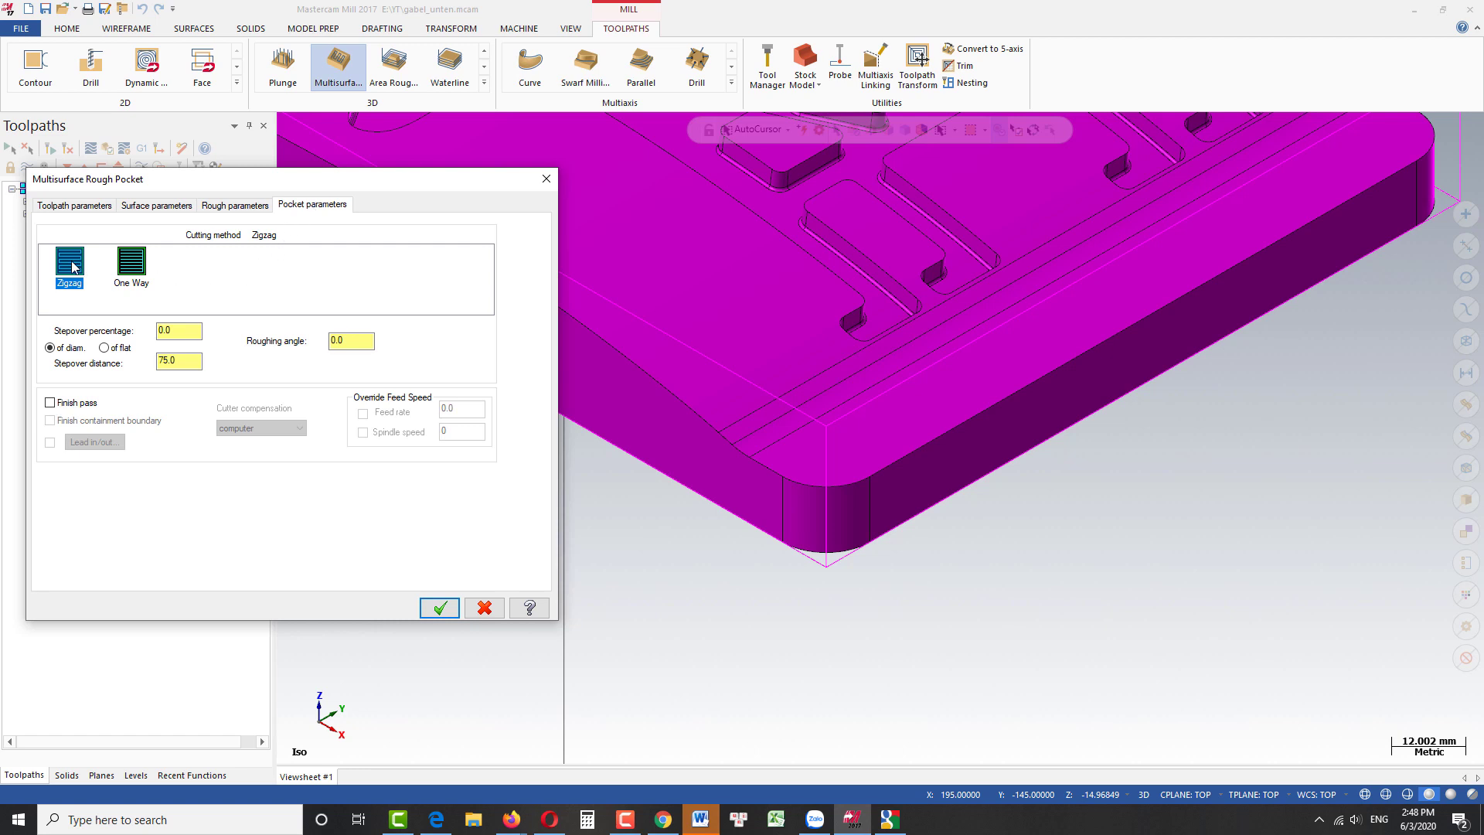
{"action": "double_click", "coordinate": [187, 330]}
{"action": "type", "text": "50"}
{"action": "key", "text": "Return"}
{"action": "left_click", "coordinate": [357, 342]}
{"action": "left_click", "coordinate": [65, 407]}
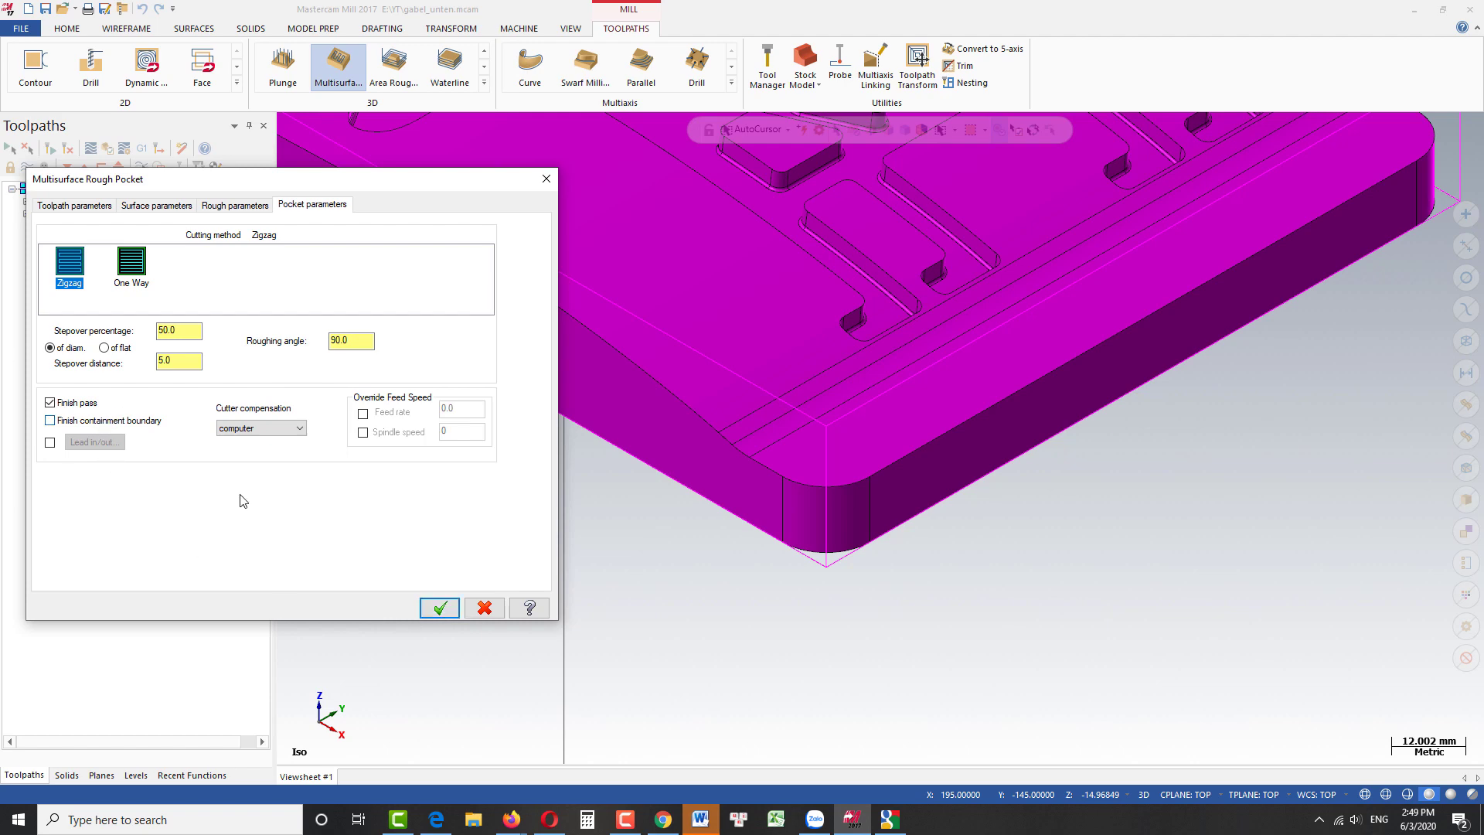
{"action": "left_click", "coordinate": [439, 608]}
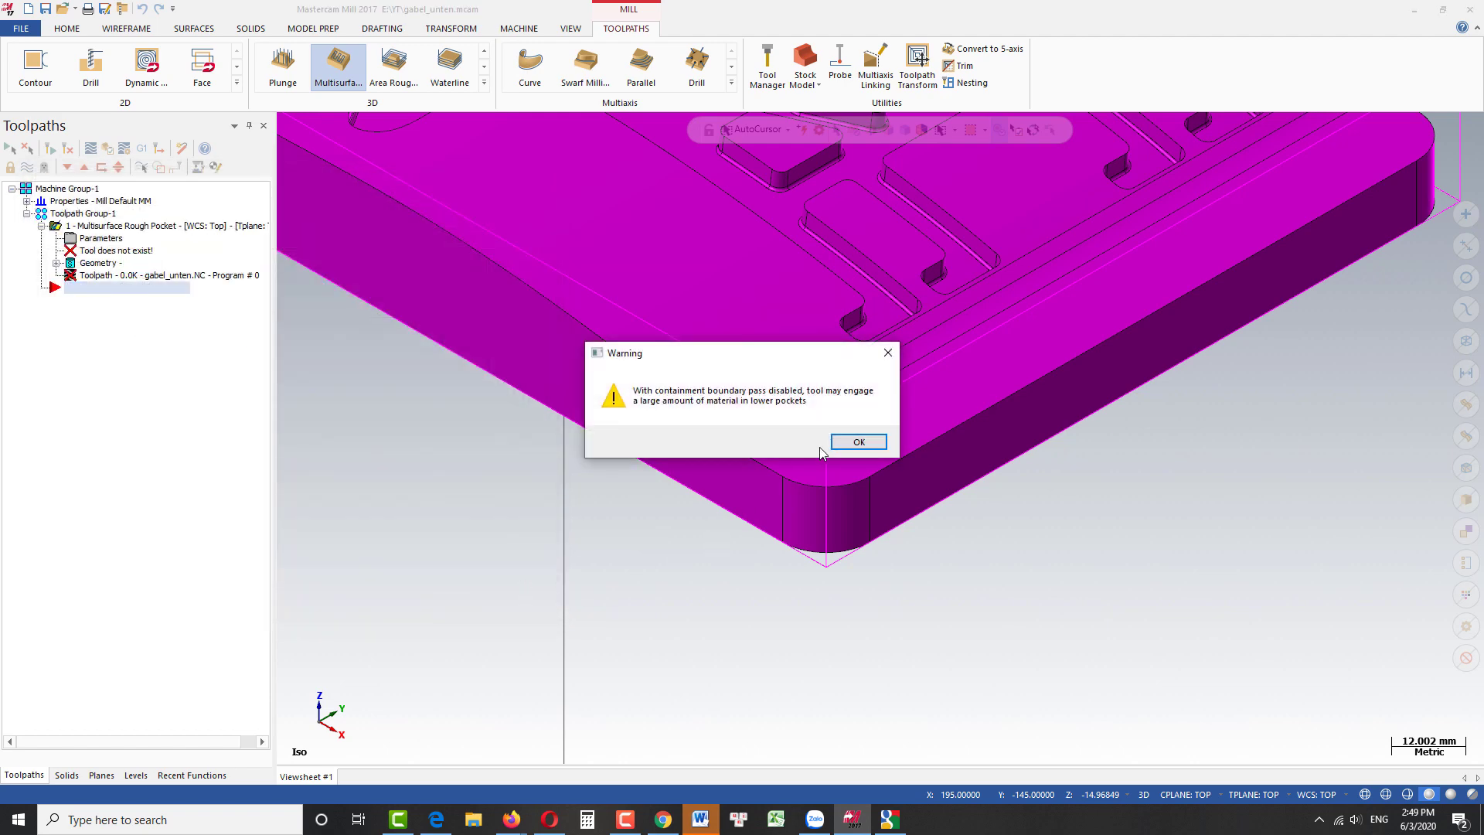
{"action": "left_click", "coordinate": [857, 443]}
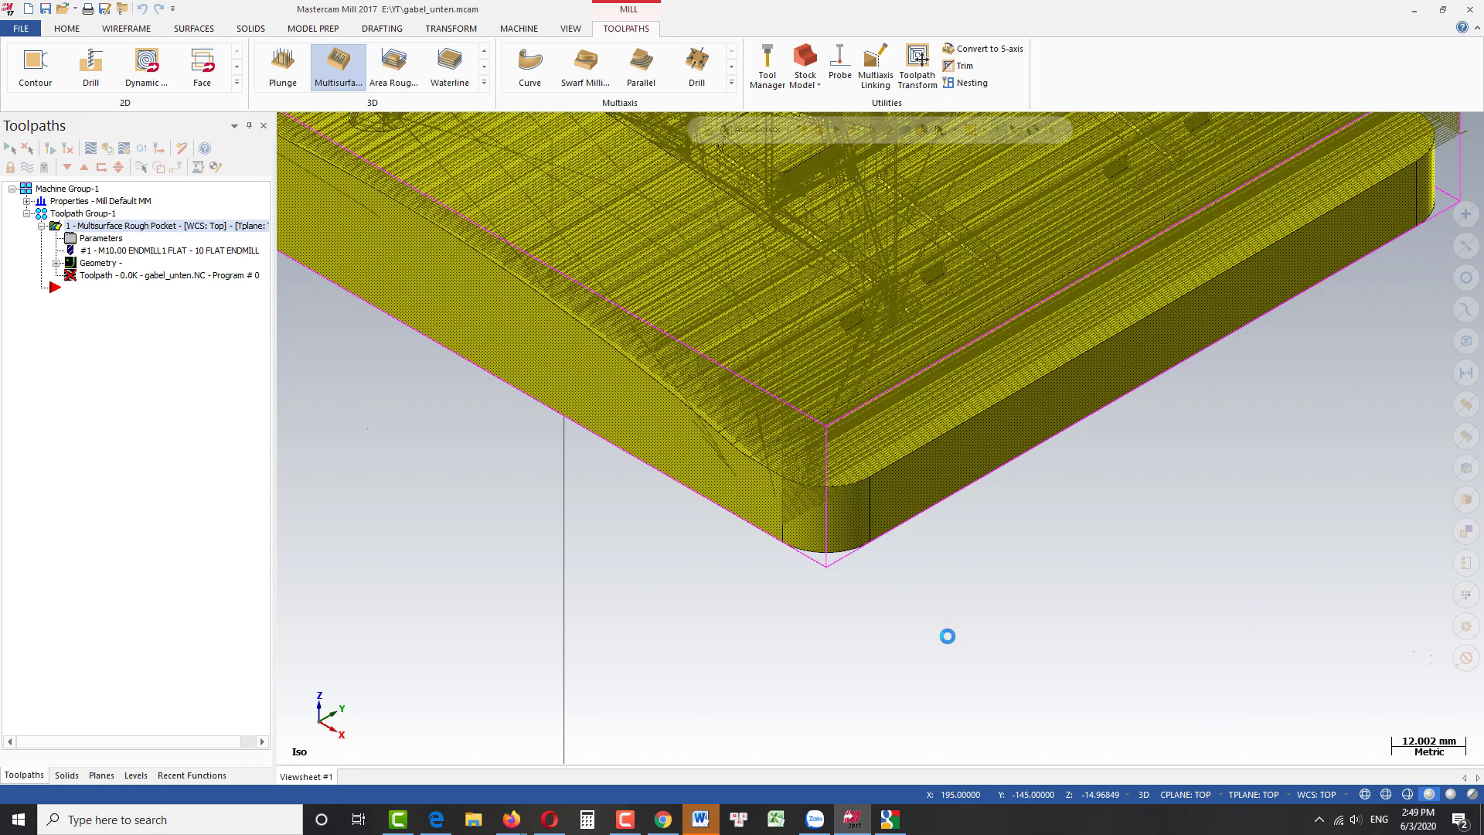
Step: Define rectangular stock for the machine group from a bounding box around the whole part
{"action": "scroll", "coordinate": [948, 635], "scroll_direction": "down", "scroll_amount": 2}
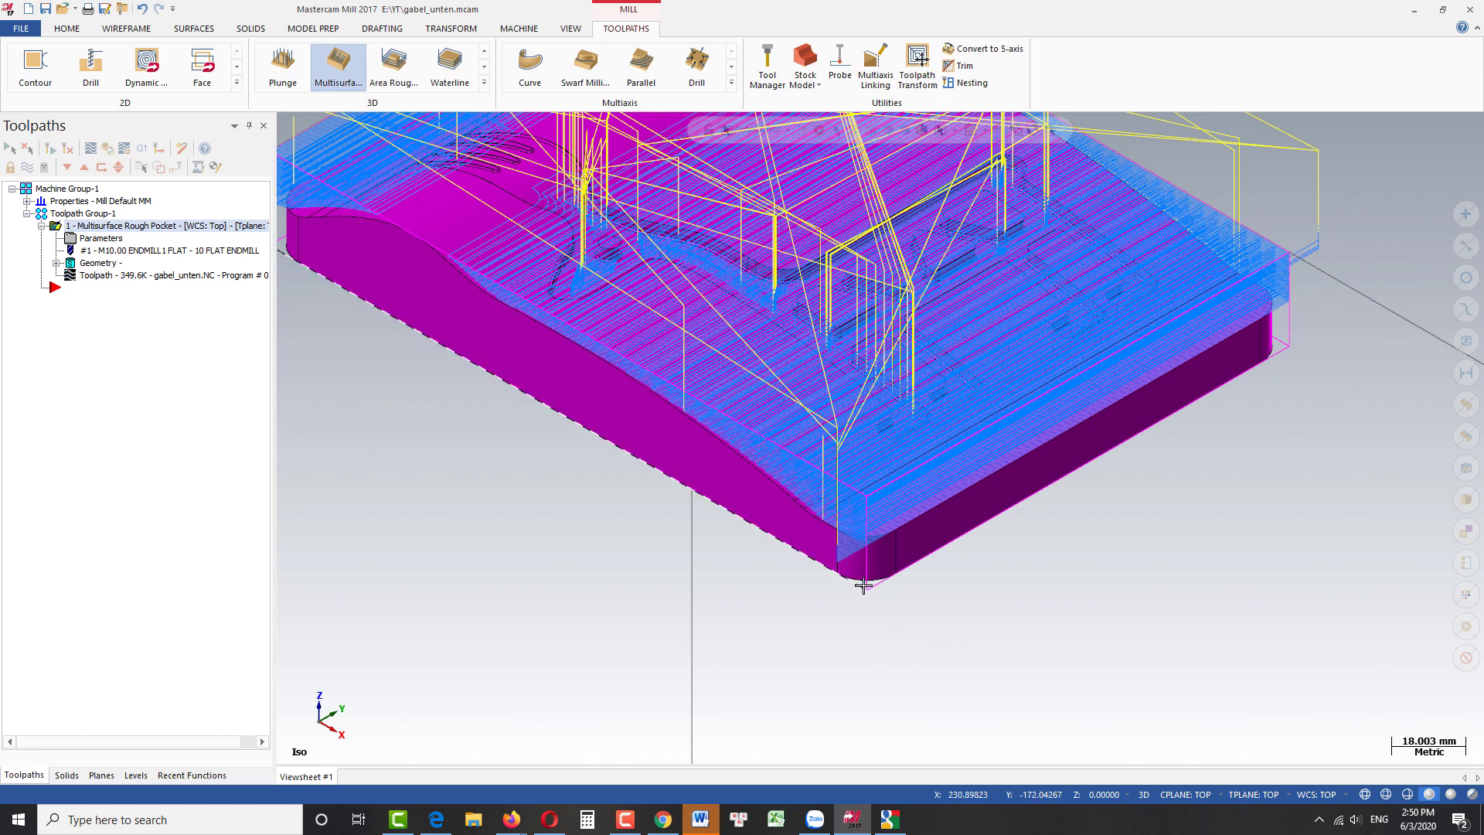
{"action": "scroll", "coordinate": [862, 599], "scroll_direction": "down", "scroll_amount": 2}
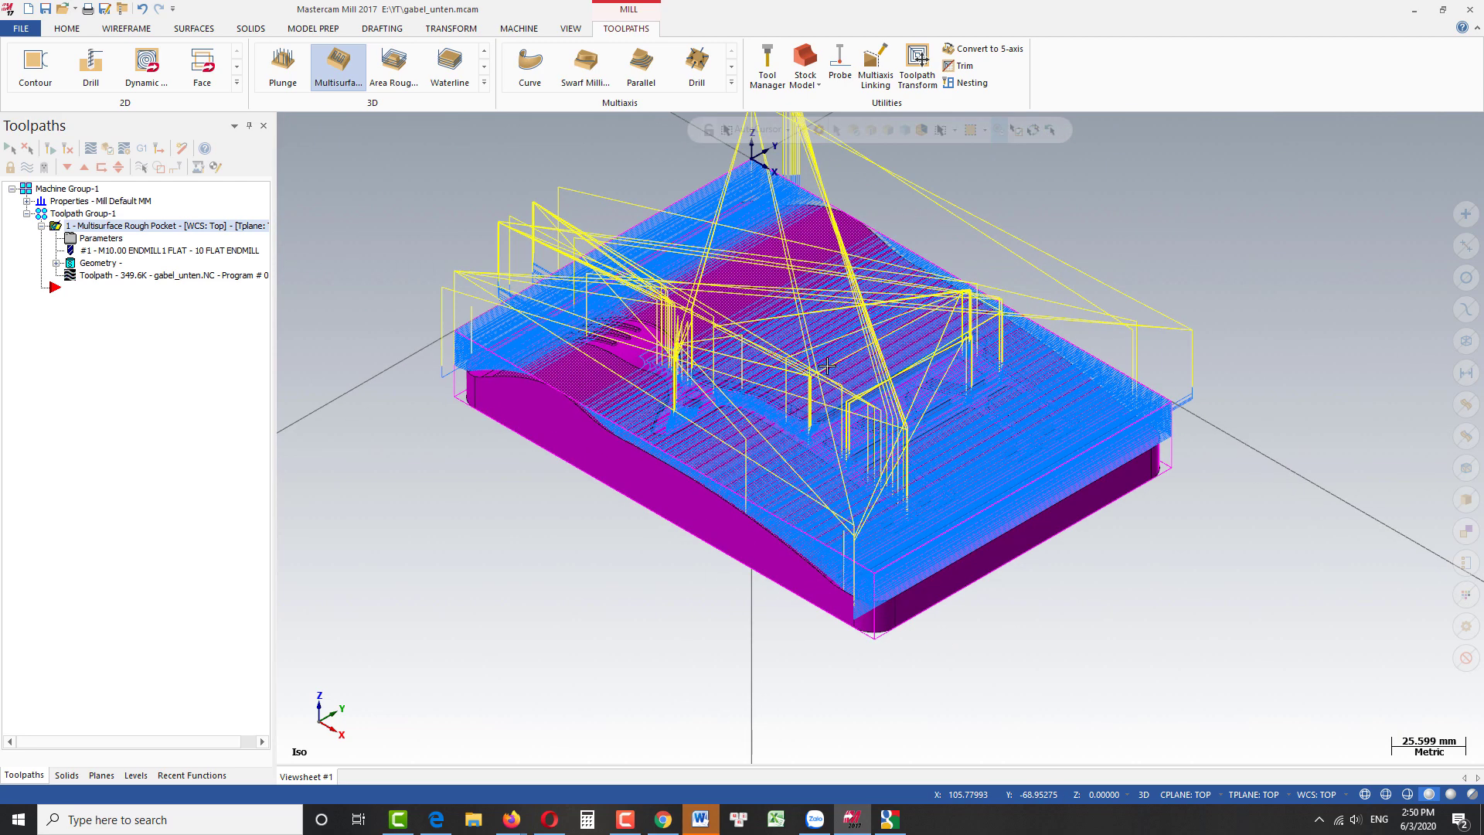
{"action": "mouse_move", "coordinate": [827, 365]}
{"action": "middle_mouse_down"}
{"action": "mouse_move", "coordinate": [970, 378]}
{"action": "mouse_move", "coordinate": [1023, 405]}
{"action": "mouse_move", "coordinate": [884, 433]}
{"action": "mouse_move", "coordinate": [918, 272]}
{"action": "mouse_move", "coordinate": [924, 403]}
{"action": "mouse_move", "coordinate": [711, 501]}
{"action": "middle_mouse_up"}
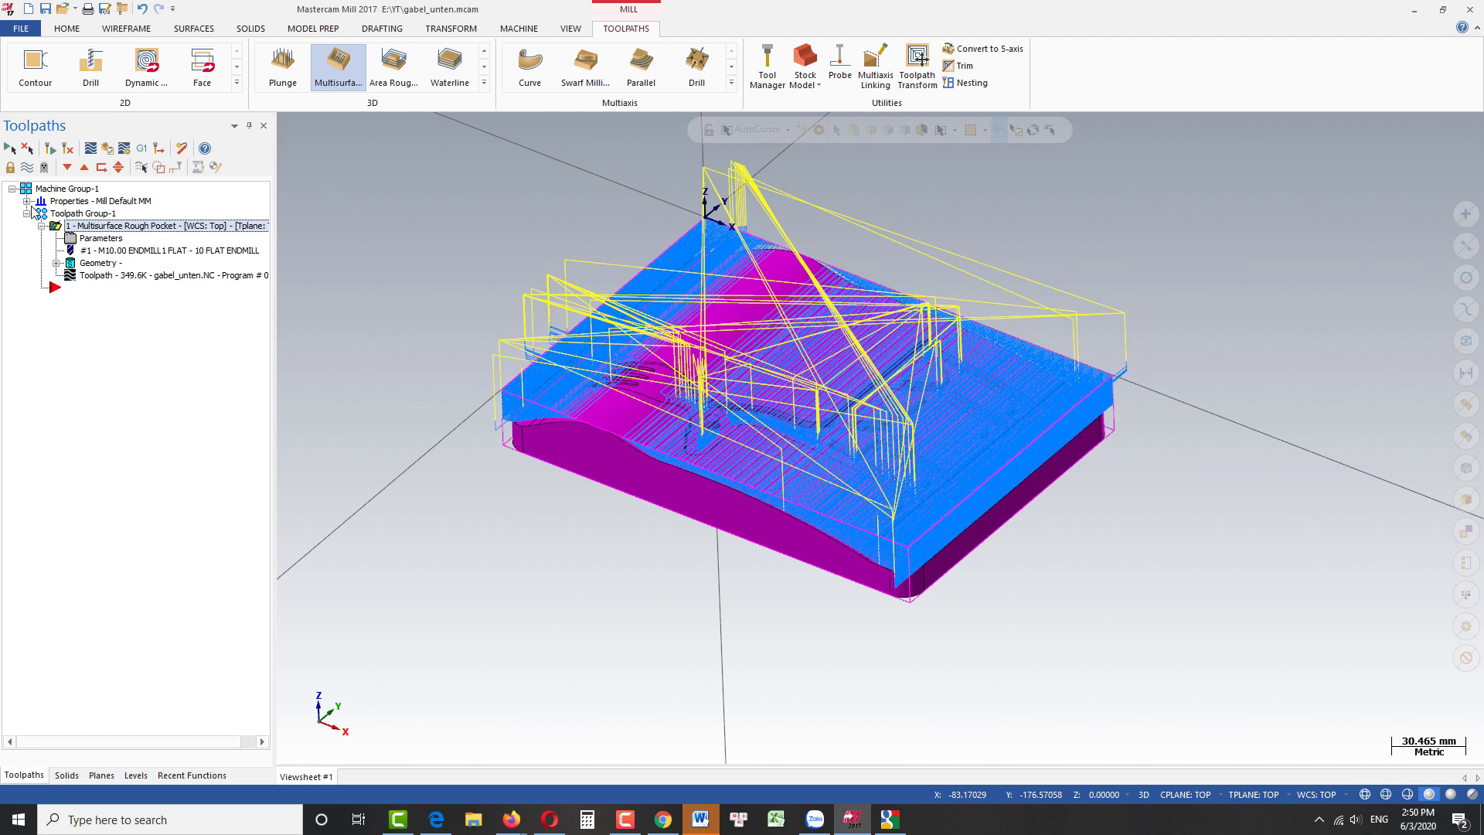
{"action": "left_click", "coordinate": [27, 201]}
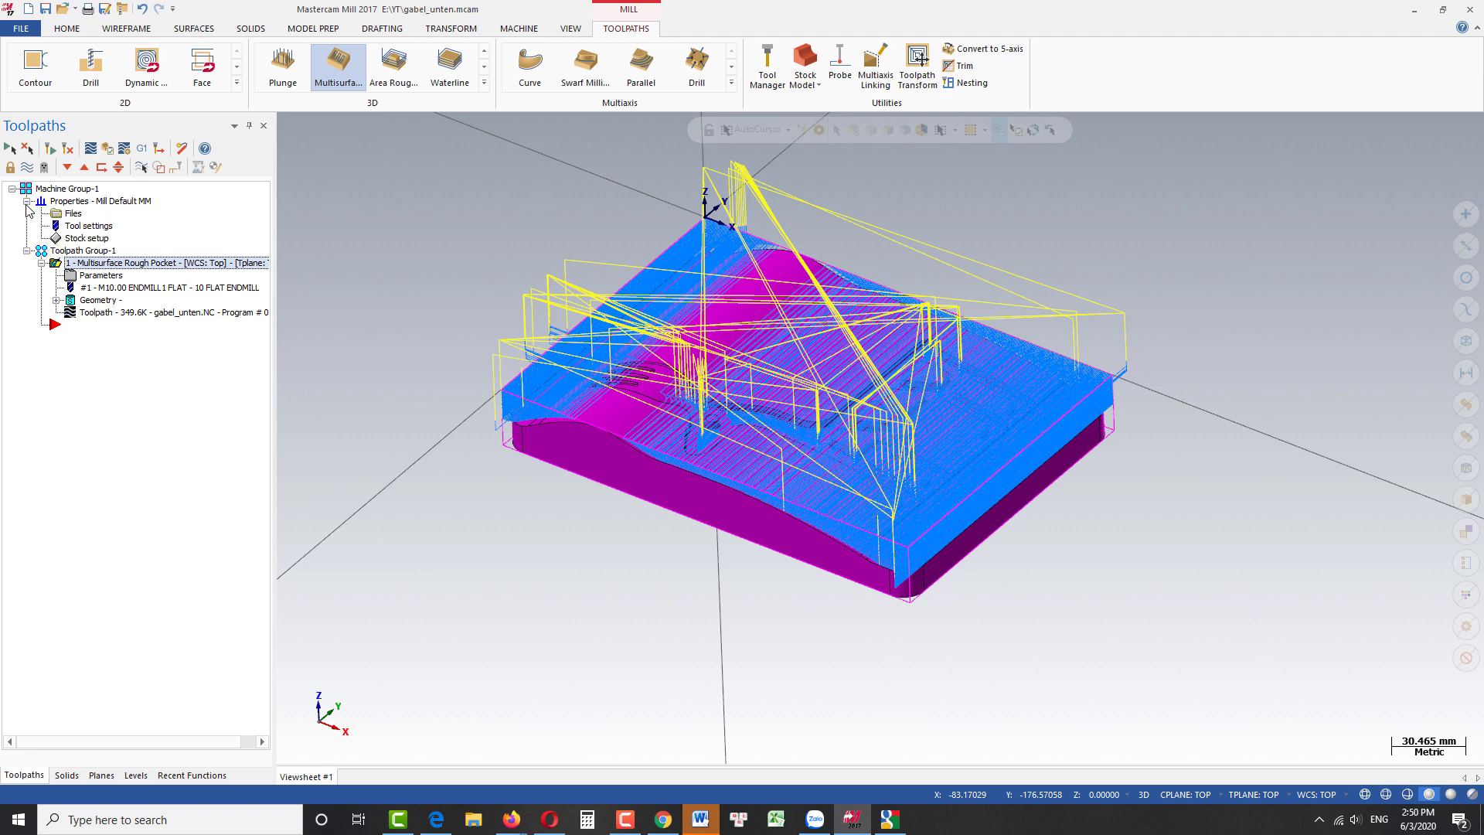
{"action": "left_click", "coordinate": [81, 238]}
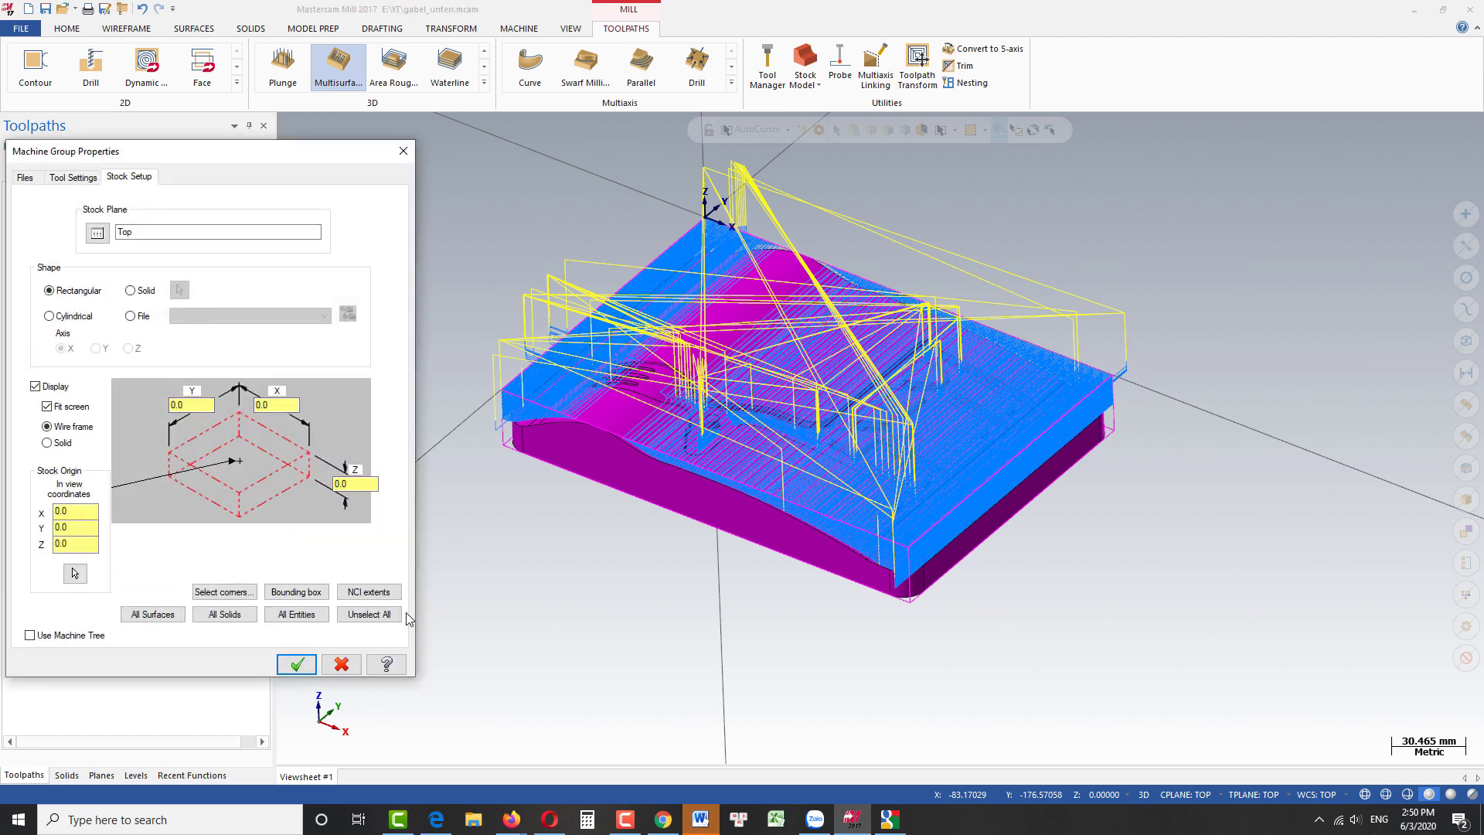
{"action": "left_click", "coordinate": [298, 592]}
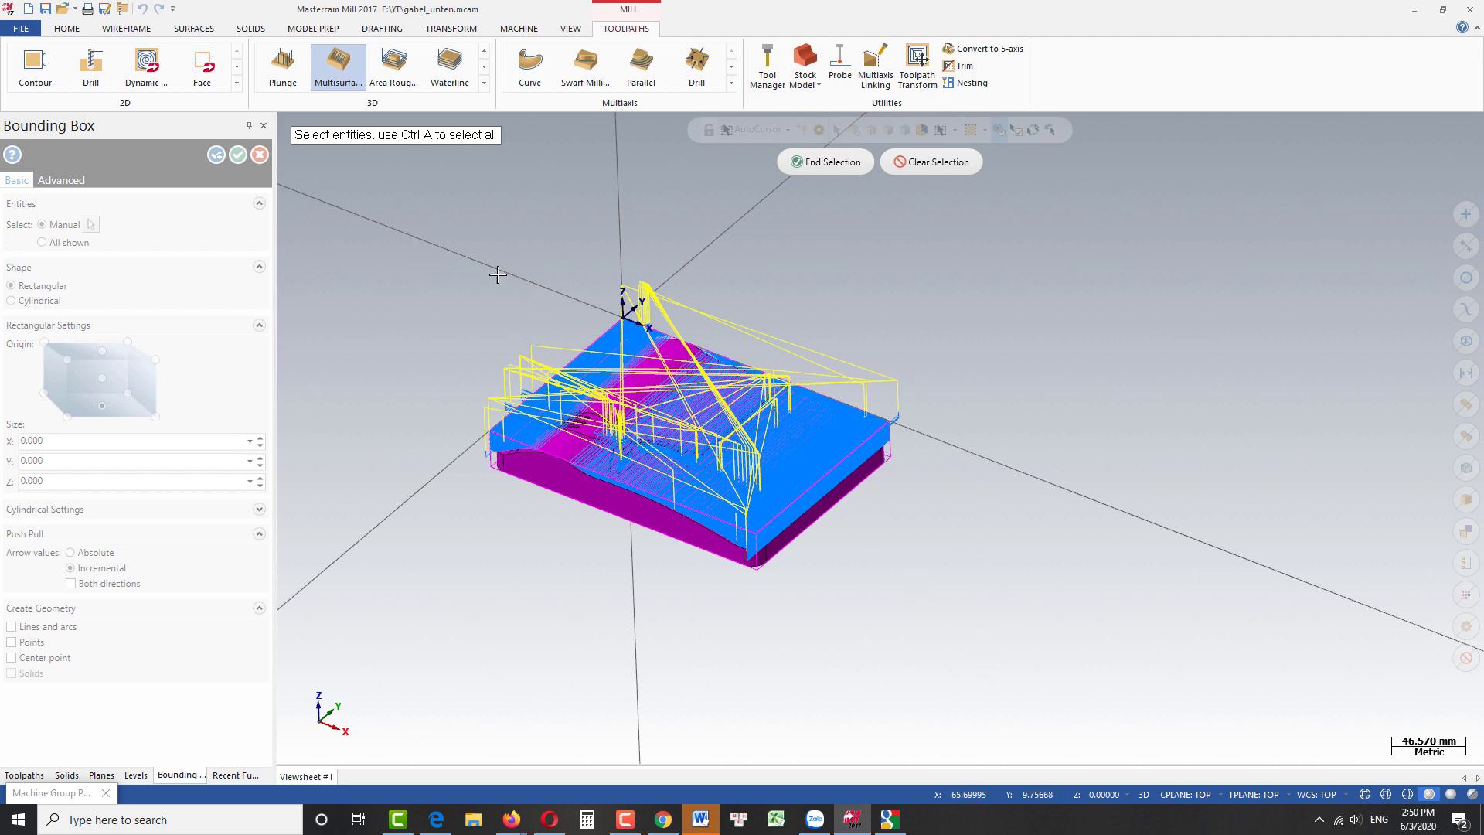
{"action": "left_click_drag", "start_coordinate": [455, 234], "coordinate": [1003, 660]}
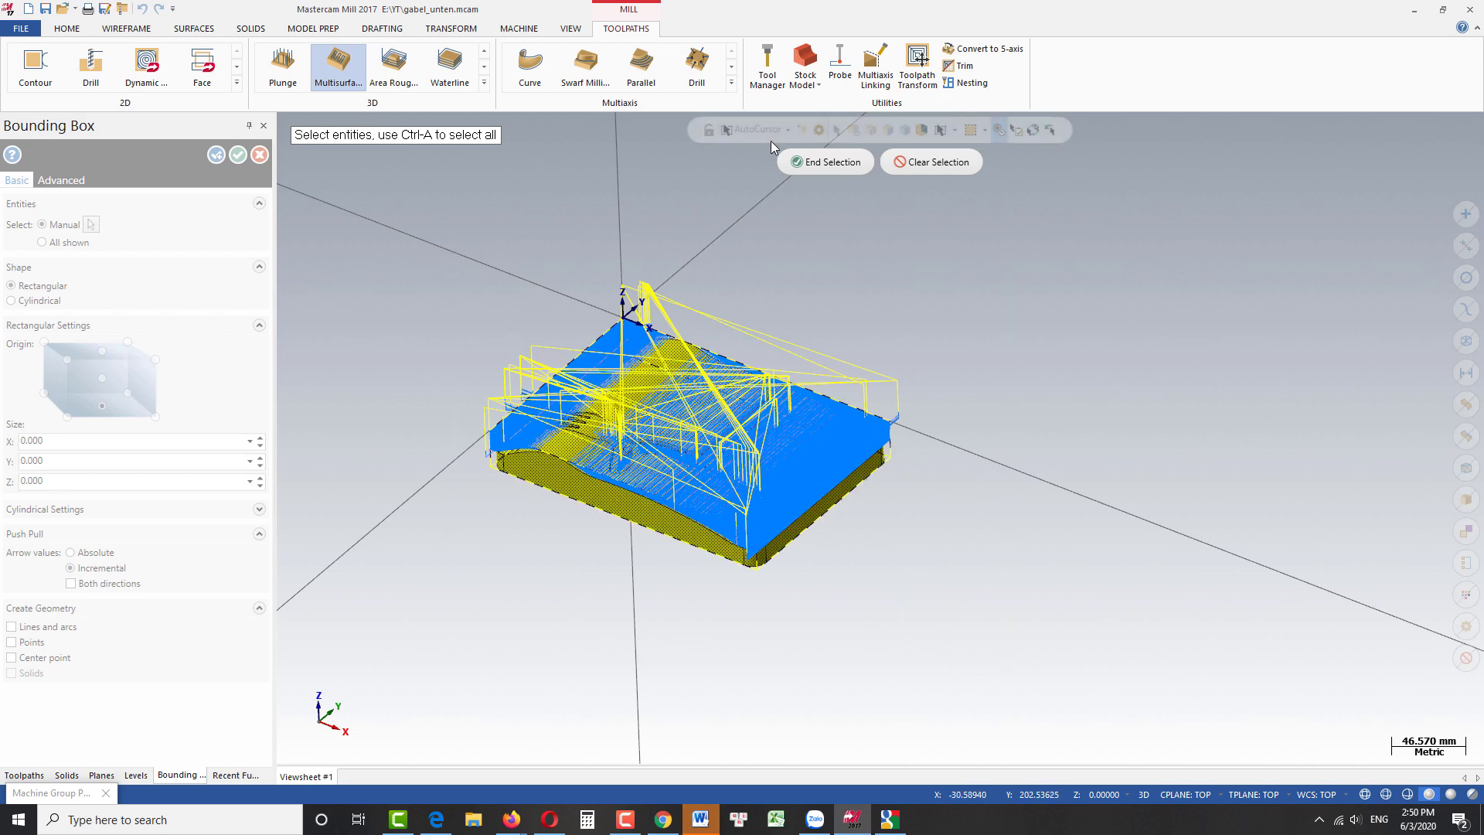
{"action": "left_click", "coordinate": [827, 162]}
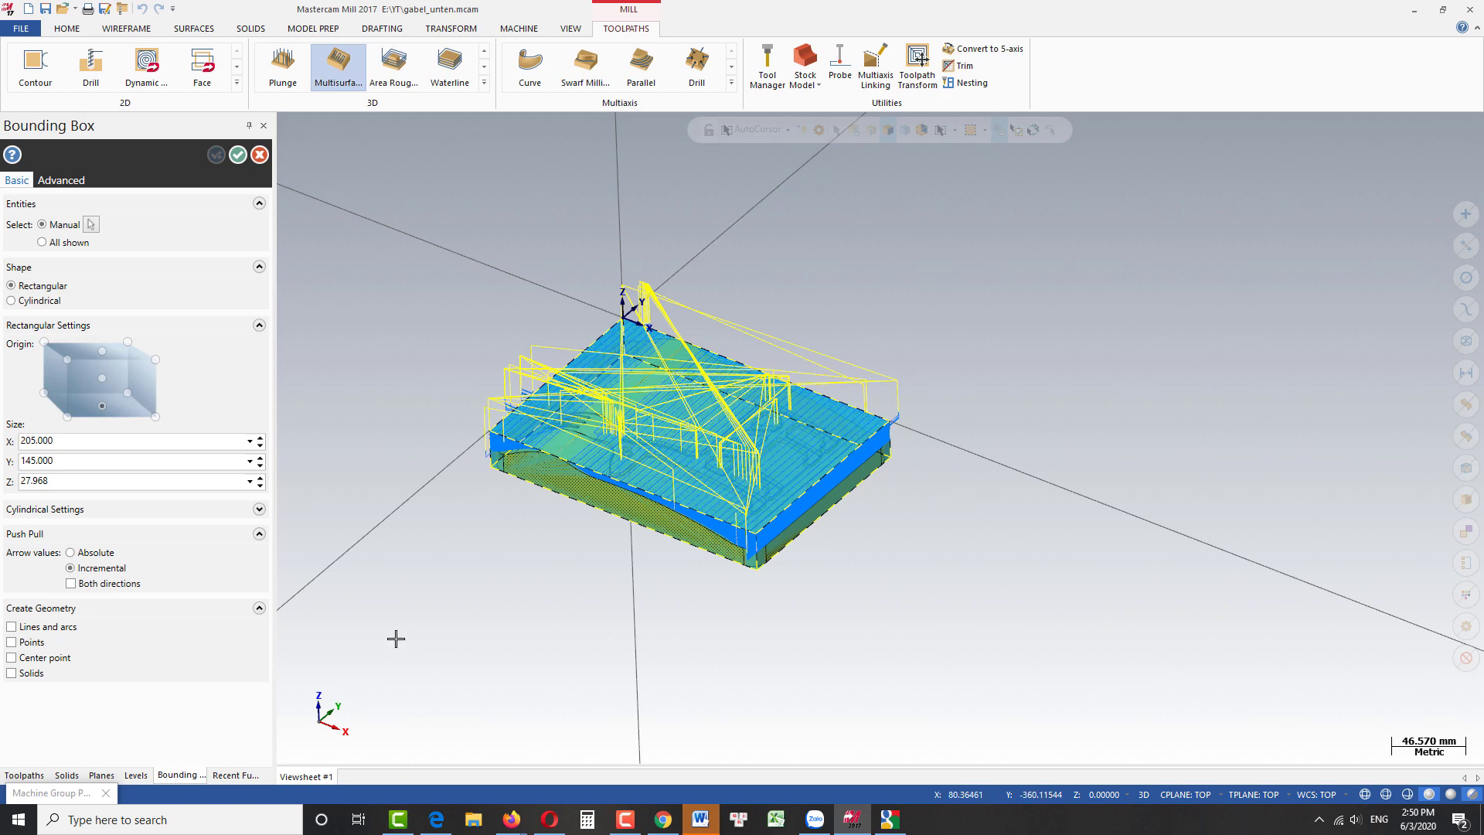
{"action": "left_click", "coordinate": [238, 156]}
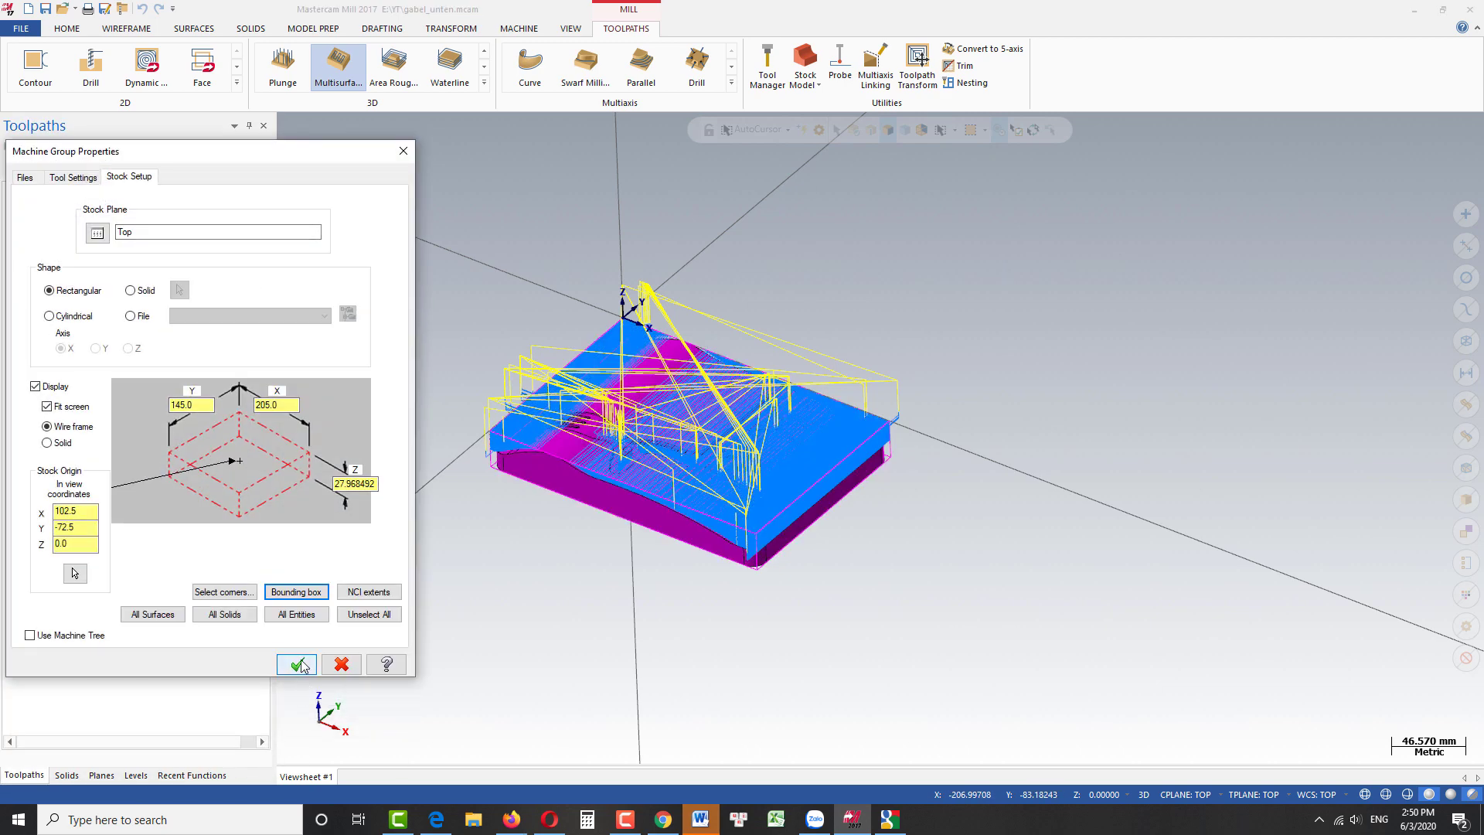
{"action": "left_click", "coordinate": [300, 665]}
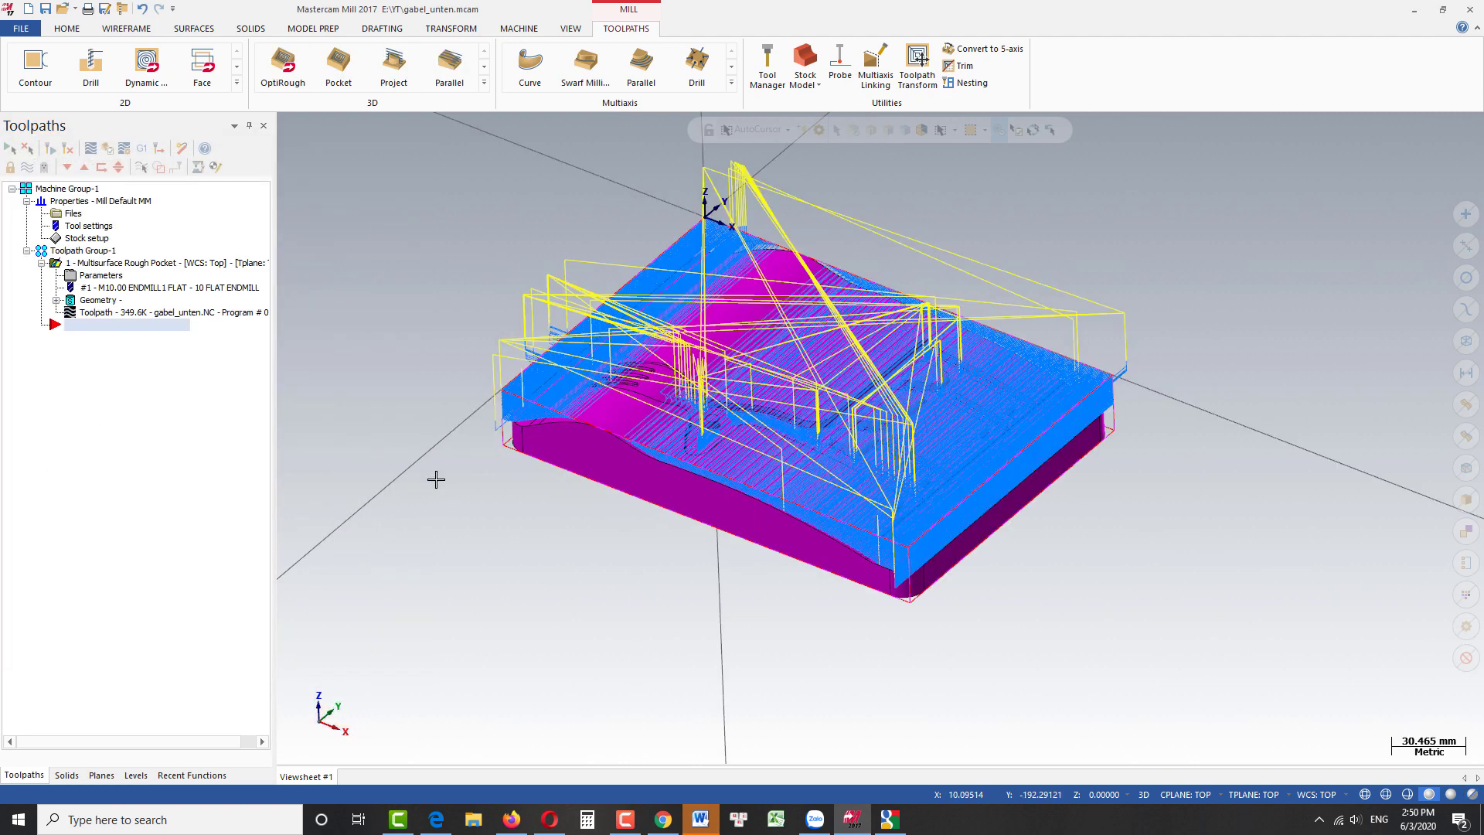
Step: Open the roughing operation in the verification simulator and hide the milling tool holder
{"action": "left_click", "coordinate": [107, 149]}
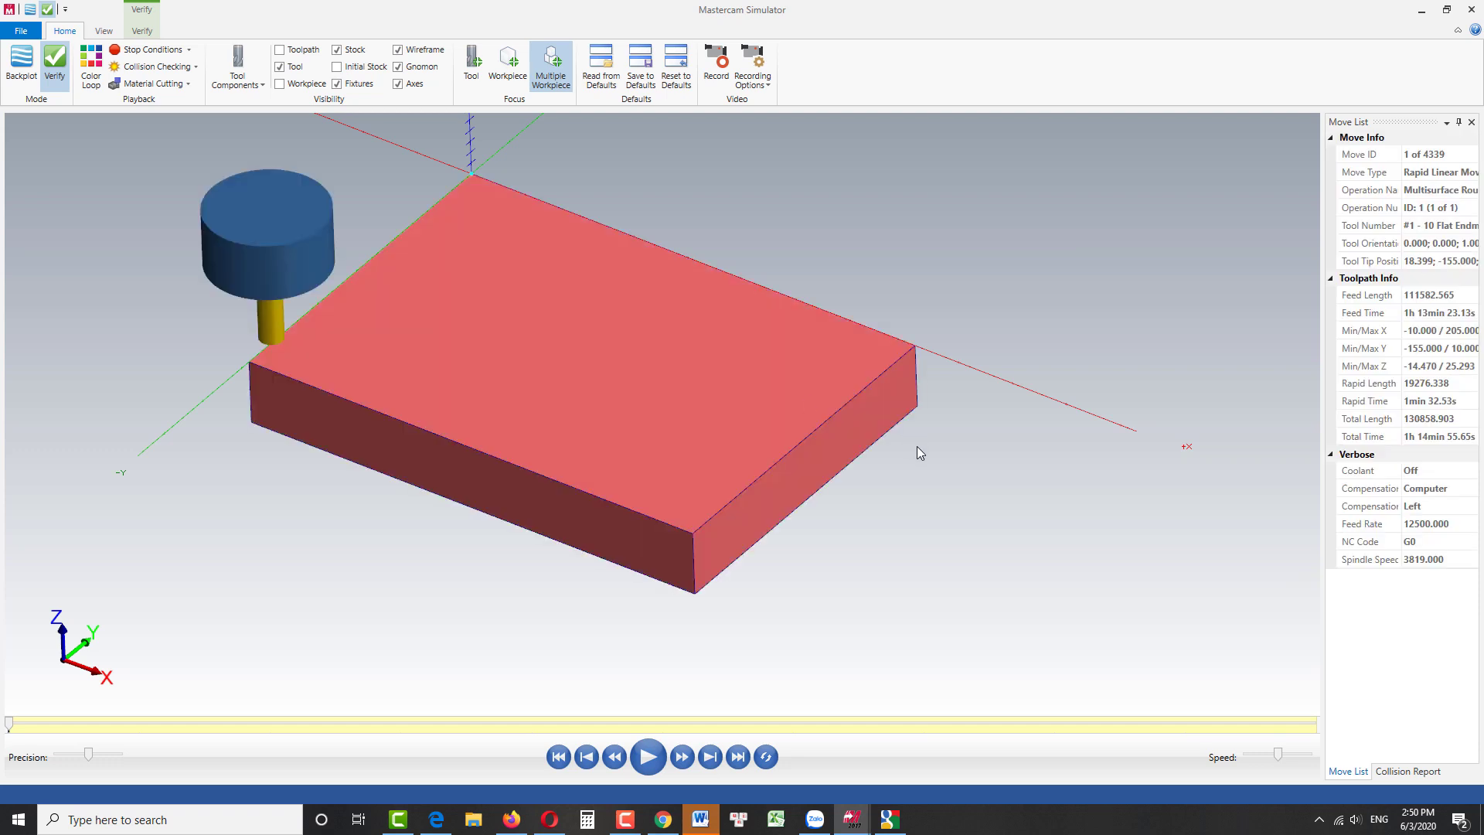
{"action": "scroll", "coordinate": [916, 446], "scroll_direction": "down", "scroll_amount": 2}
{"action": "scroll", "coordinate": [786, 415], "scroll_direction": "up", "scroll_amount": 1}
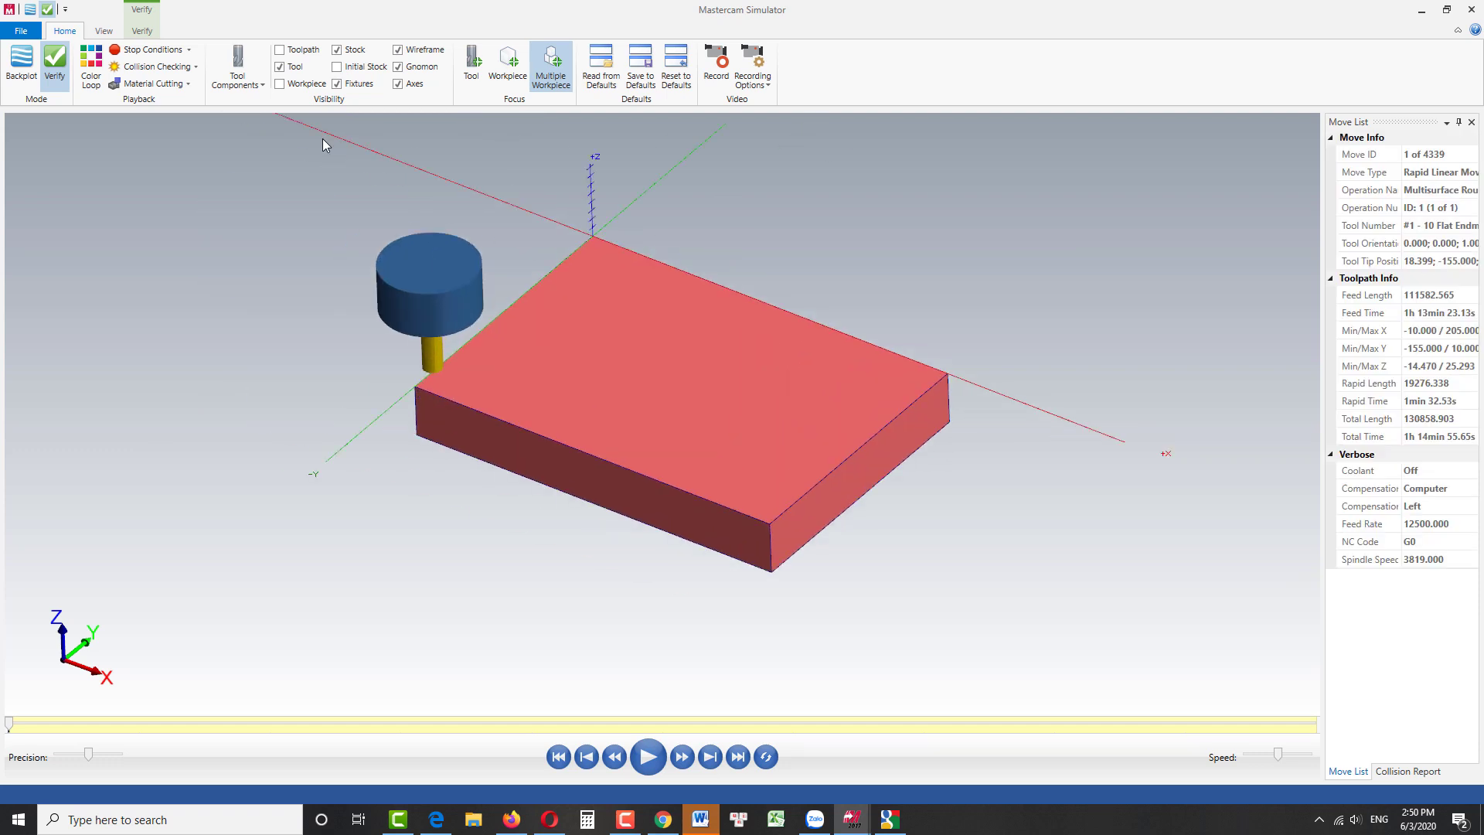
{"action": "left_click", "coordinate": [240, 76]}
{"action": "left_click", "coordinate": [255, 121]}
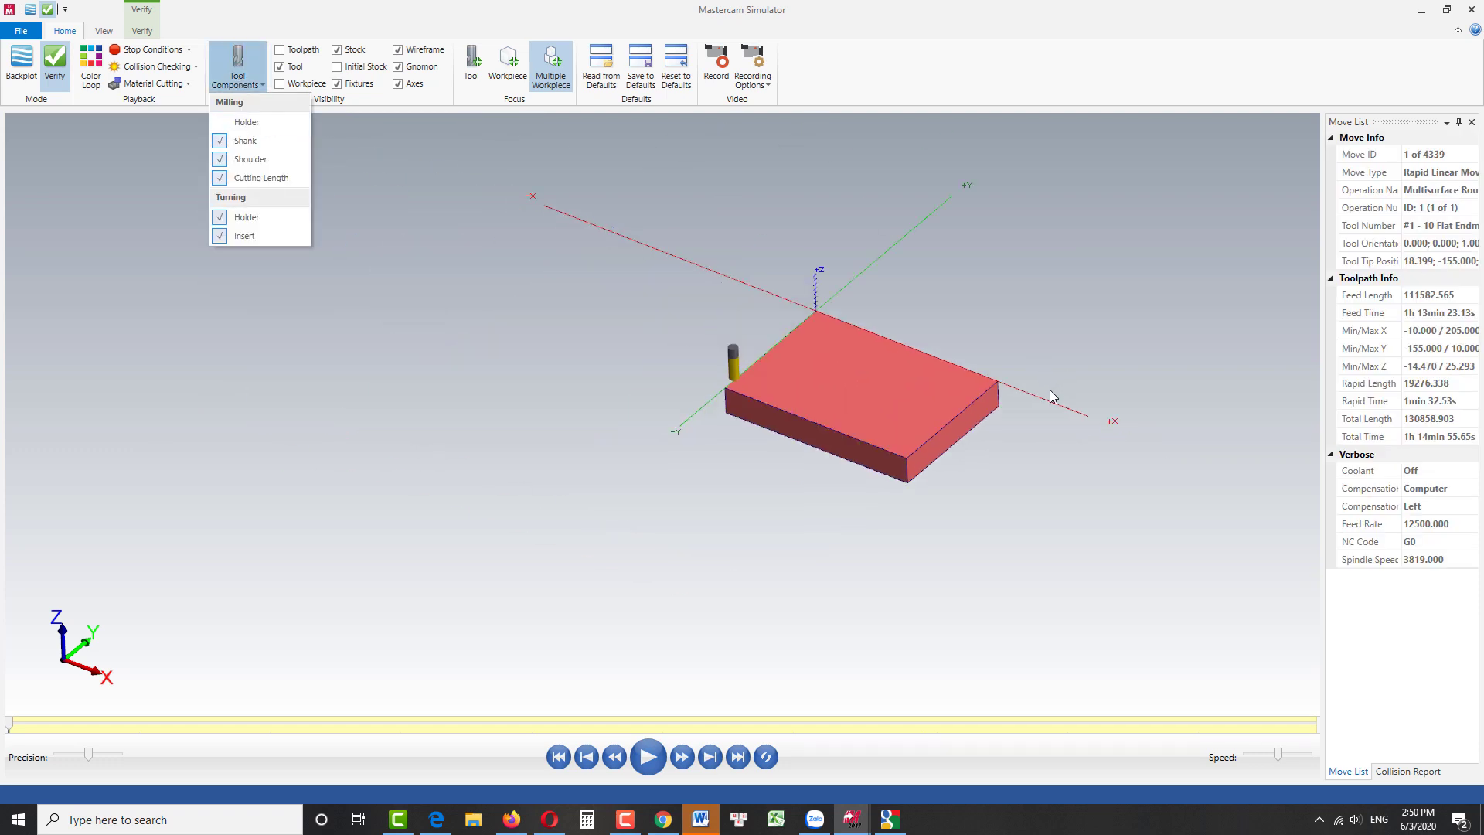
{"action": "scroll", "coordinate": [1013, 395], "scroll_direction": "up", "scroll_amount": 2}
{"action": "left_click", "coordinate": [800, 229]}
{"action": "scroll", "coordinate": [939, 286], "scroll_direction": "down", "scroll_amount": 2}
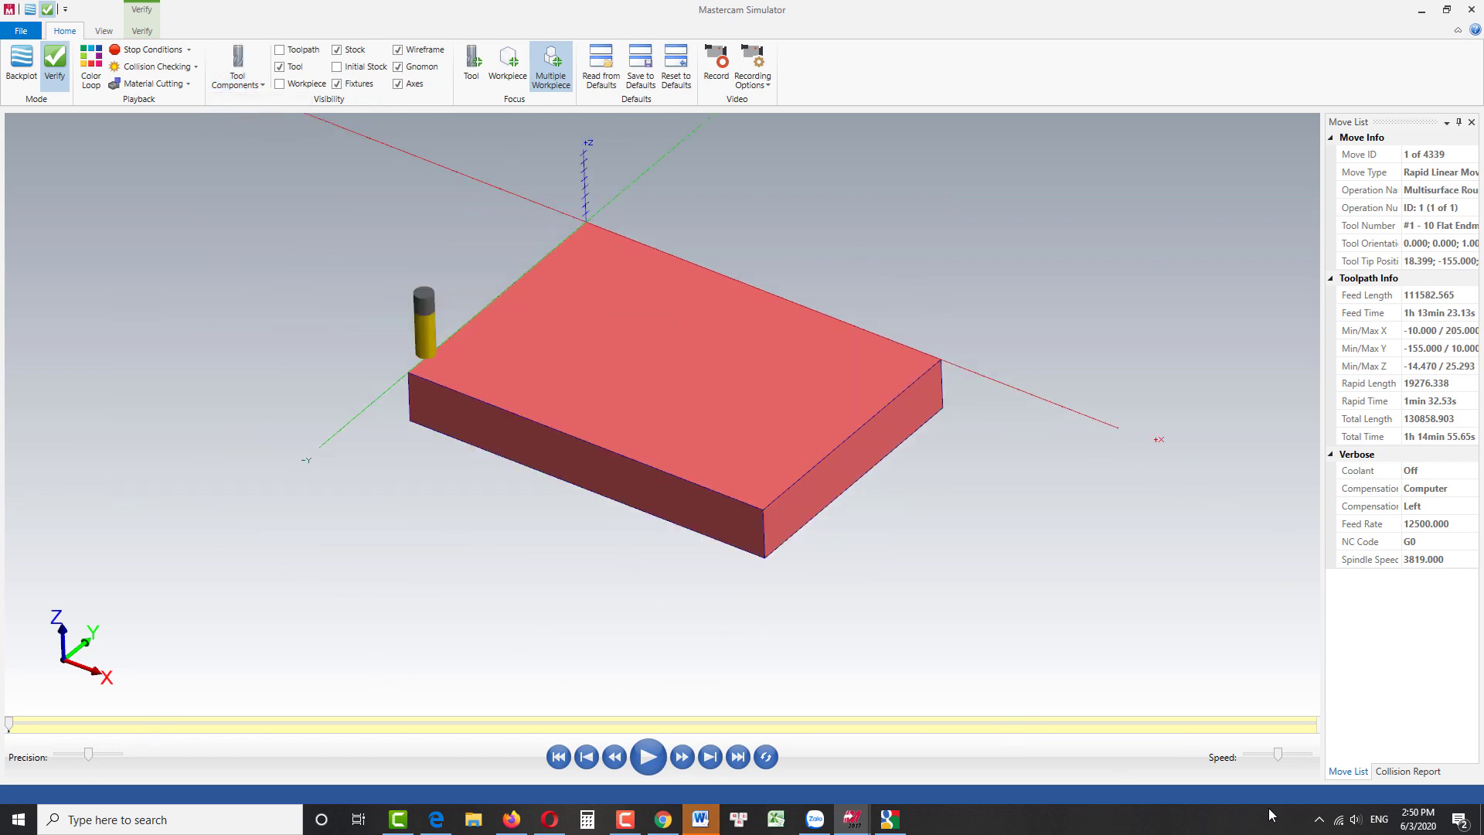
Step: Run the cutting simulation at reduced speed, speed it up partway, examine the machined stock, and close the simulator
{"action": "left_click_drag", "start_coordinate": [1279, 755], "coordinate": [1254, 754]}
{"action": "left_click", "coordinate": [652, 759]}
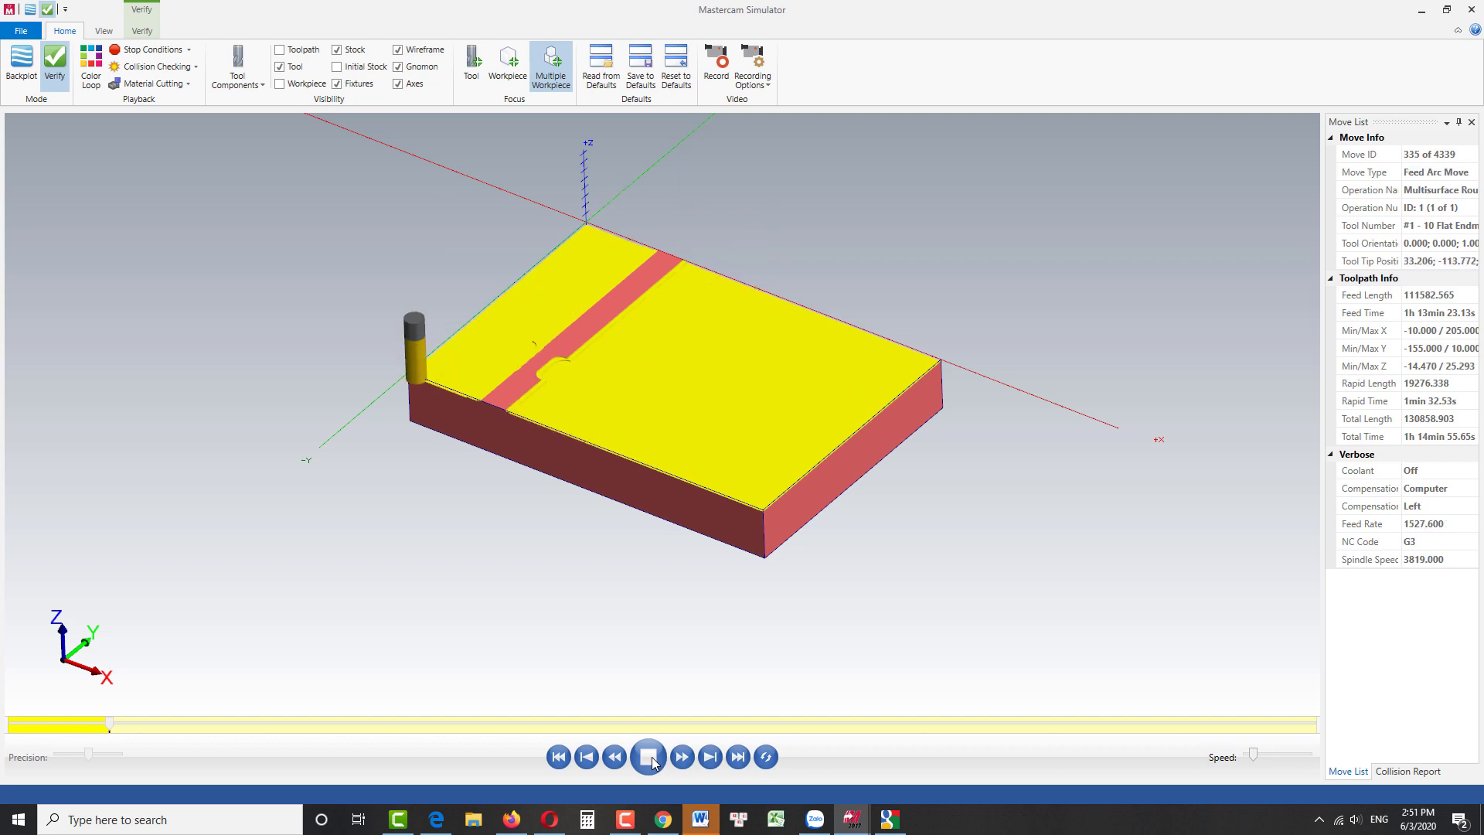
{"action": "scroll", "coordinate": [753, 378], "scroll_direction": "up", "scroll_amount": 3}
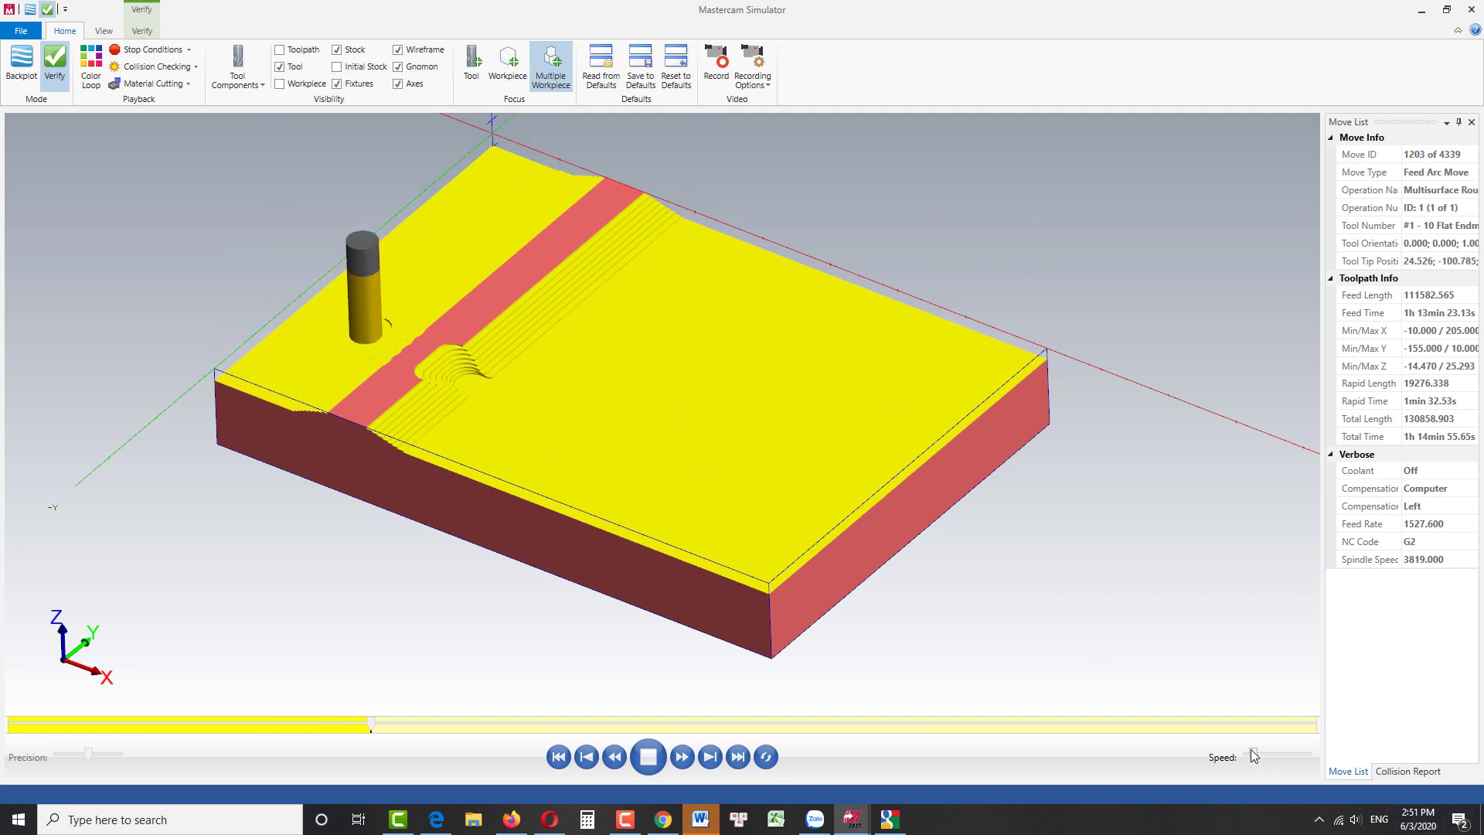
{"action": "left_click_drag", "start_coordinate": [1254, 758], "coordinate": [1265, 759]}
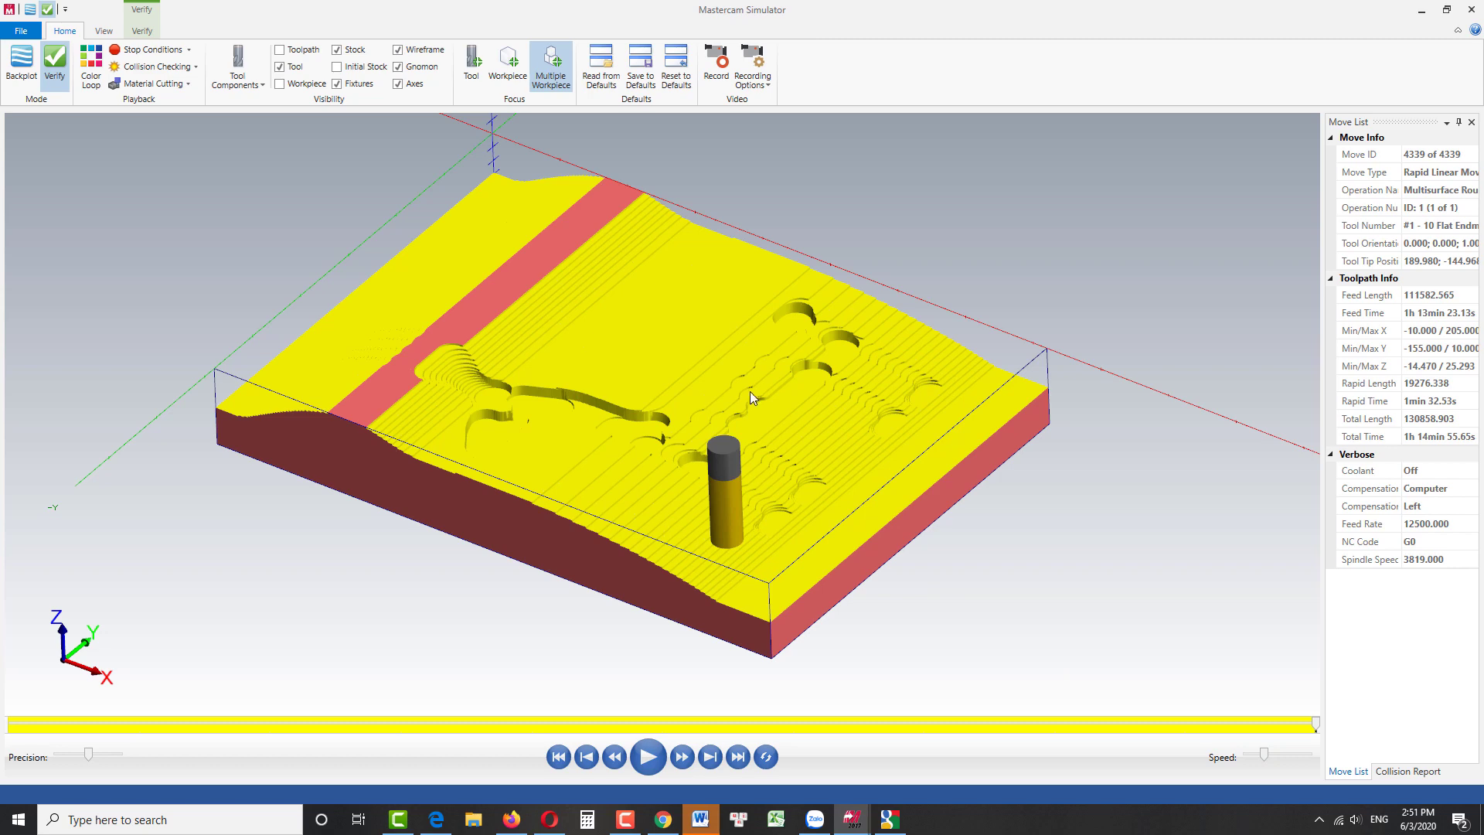
{"action": "scroll", "coordinate": [750, 390], "scroll_direction": "up", "scroll_amount": 5}
{"action": "scroll", "coordinate": [913, 391], "scroll_direction": "down", "scroll_amount": 5}
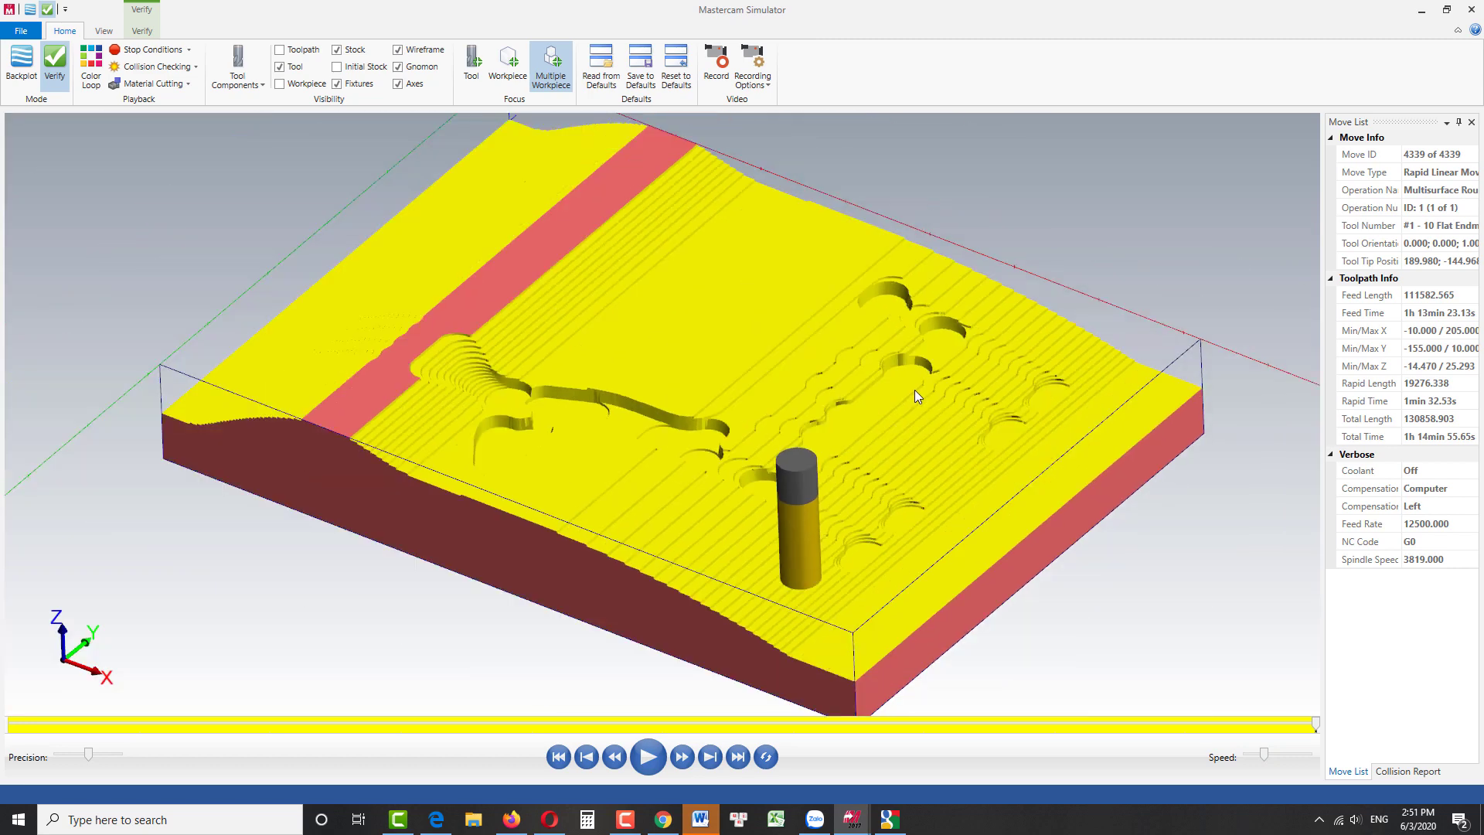
{"action": "scroll", "coordinate": [596, 410], "scroll_direction": "down", "scroll_amount": 2}
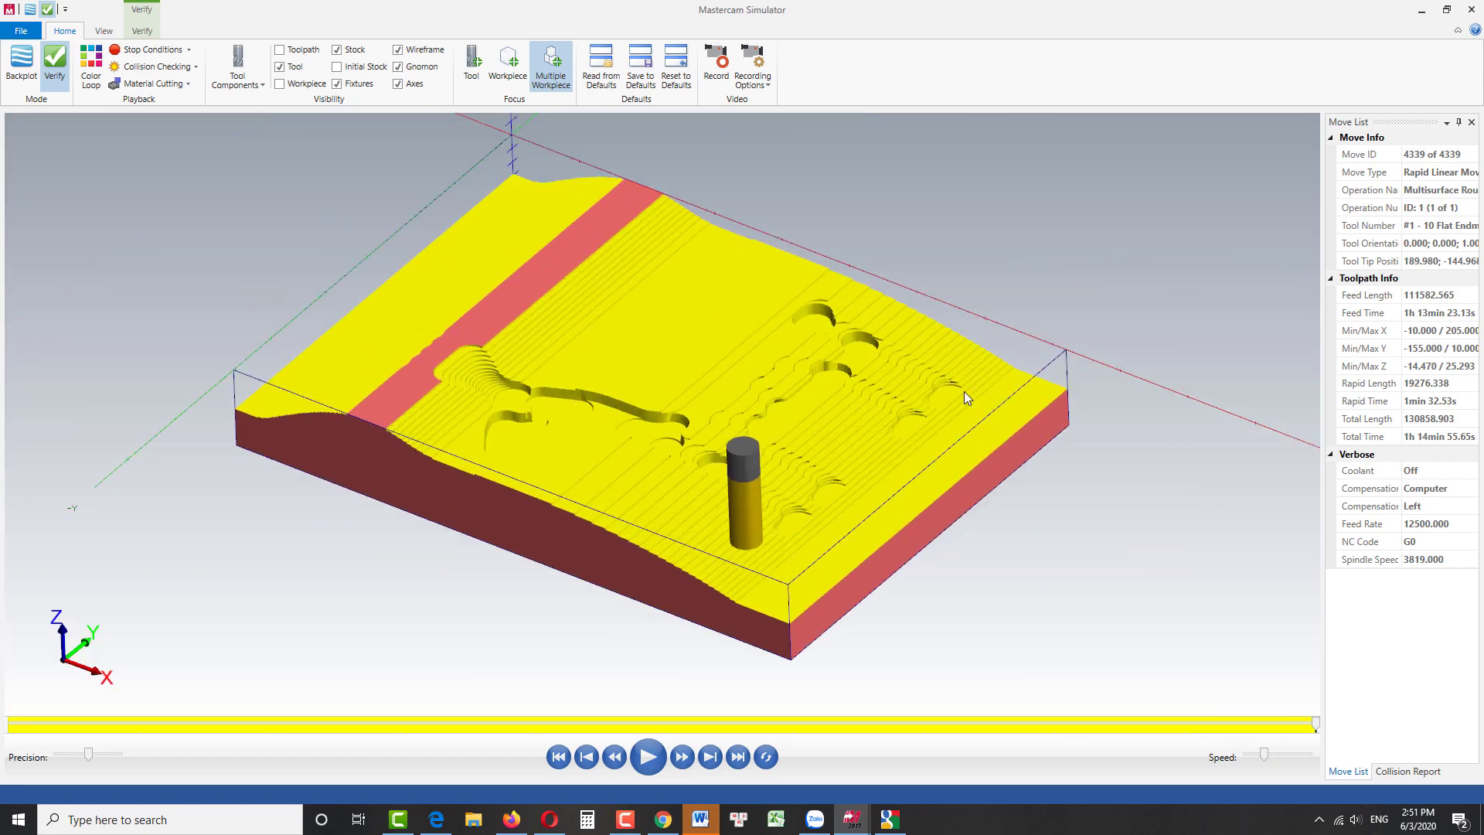
{"action": "left_click", "coordinate": [1468, 11]}
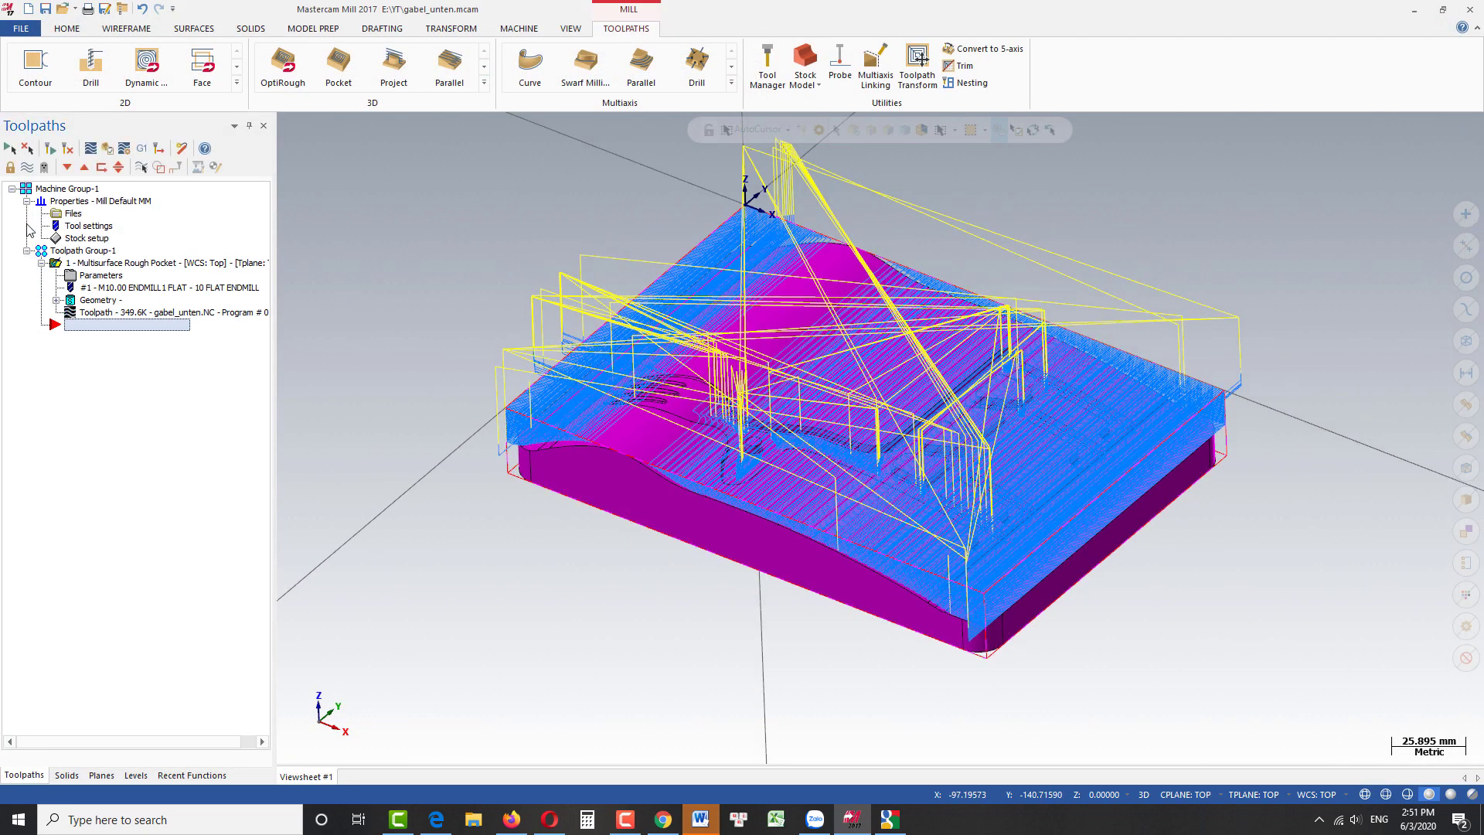
Step: Enable the rough pocket's entry move and set its helix to 222% maximum radius, 3° plunge angle and skip if all entry attempts fail
{"action": "left_click", "coordinate": [27, 167]}
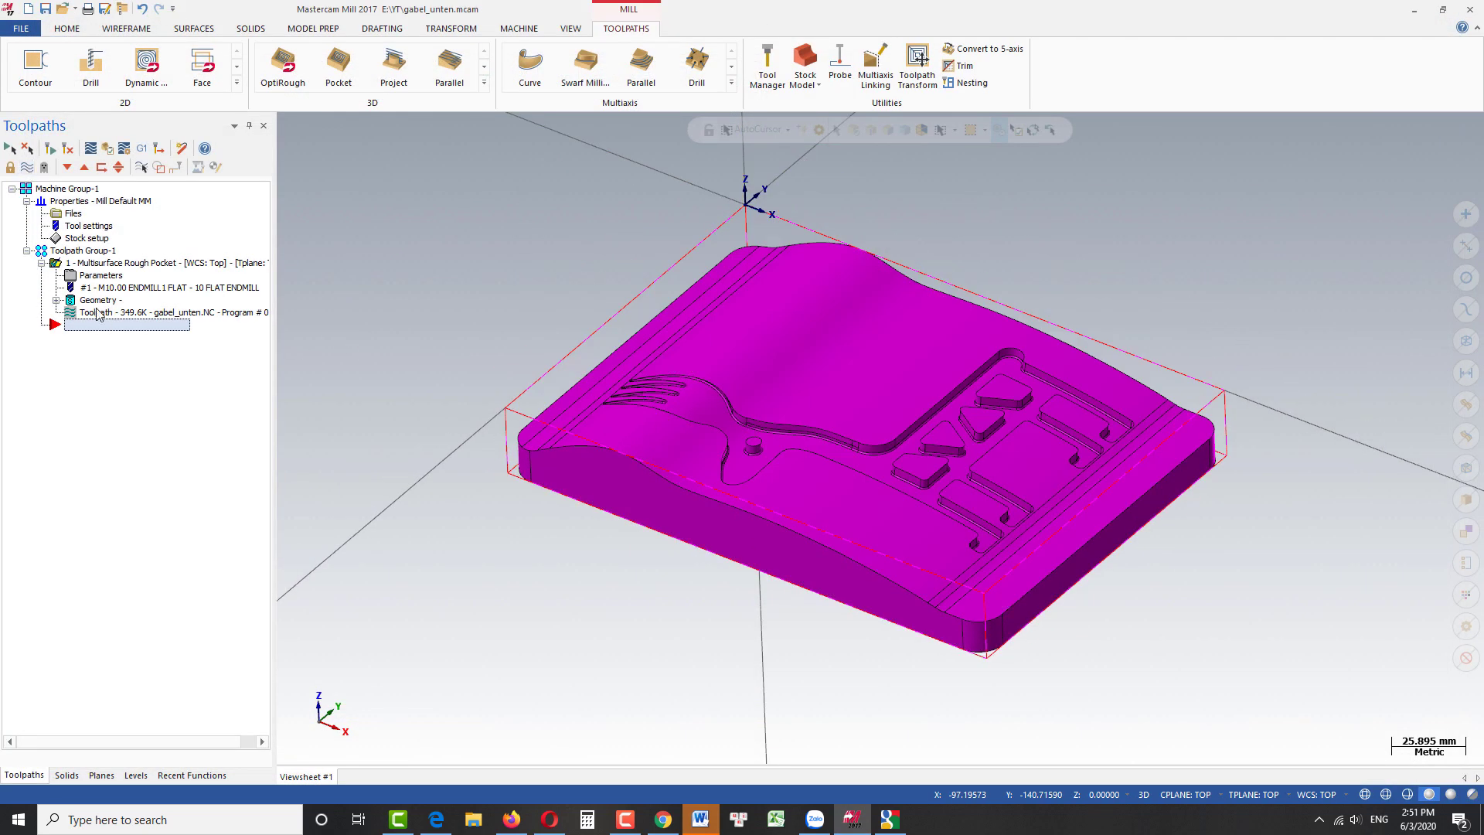
{"action": "left_click", "coordinate": [101, 277]}
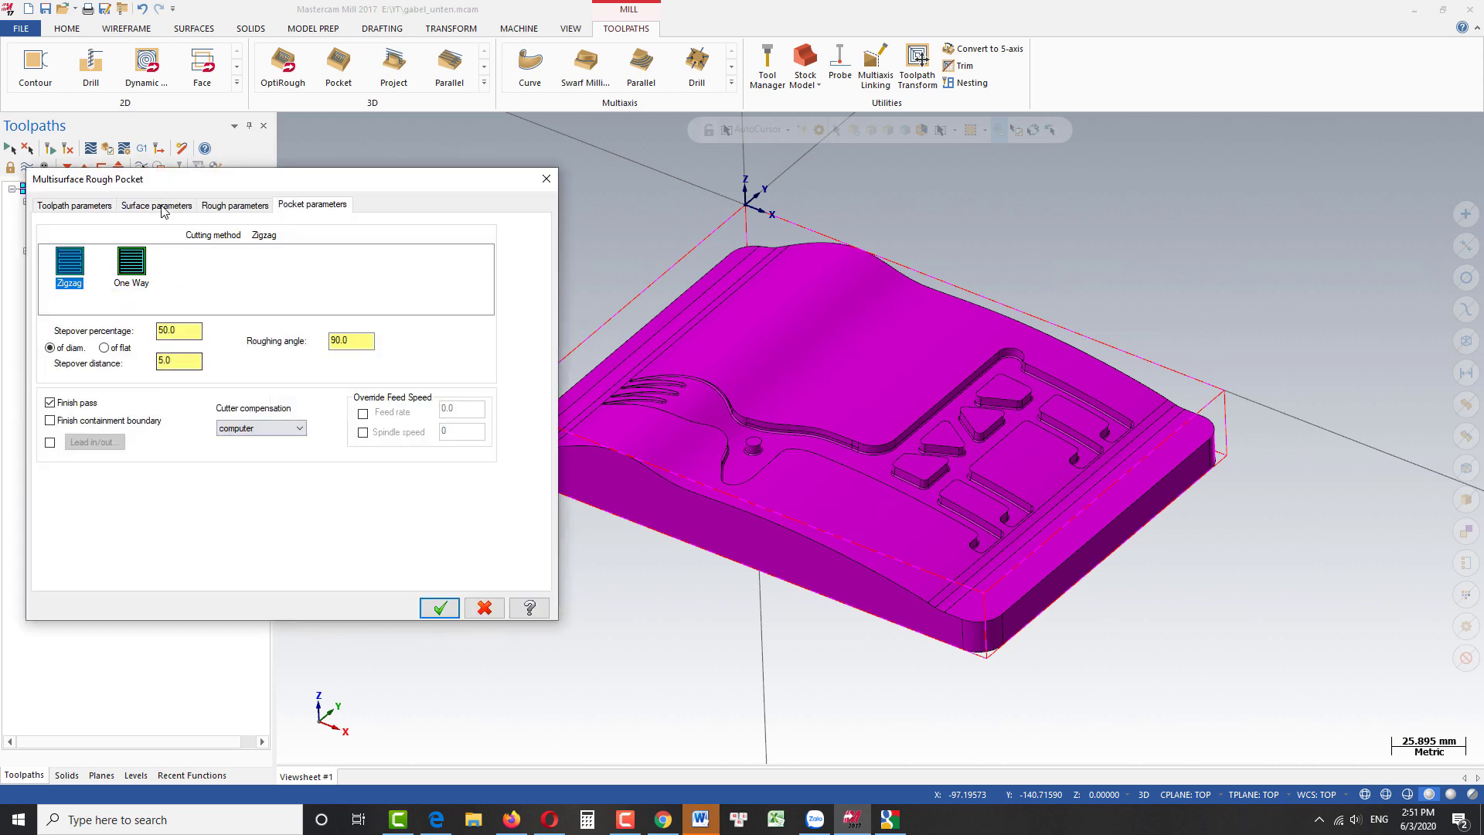
{"action": "left_click", "coordinate": [224, 207]}
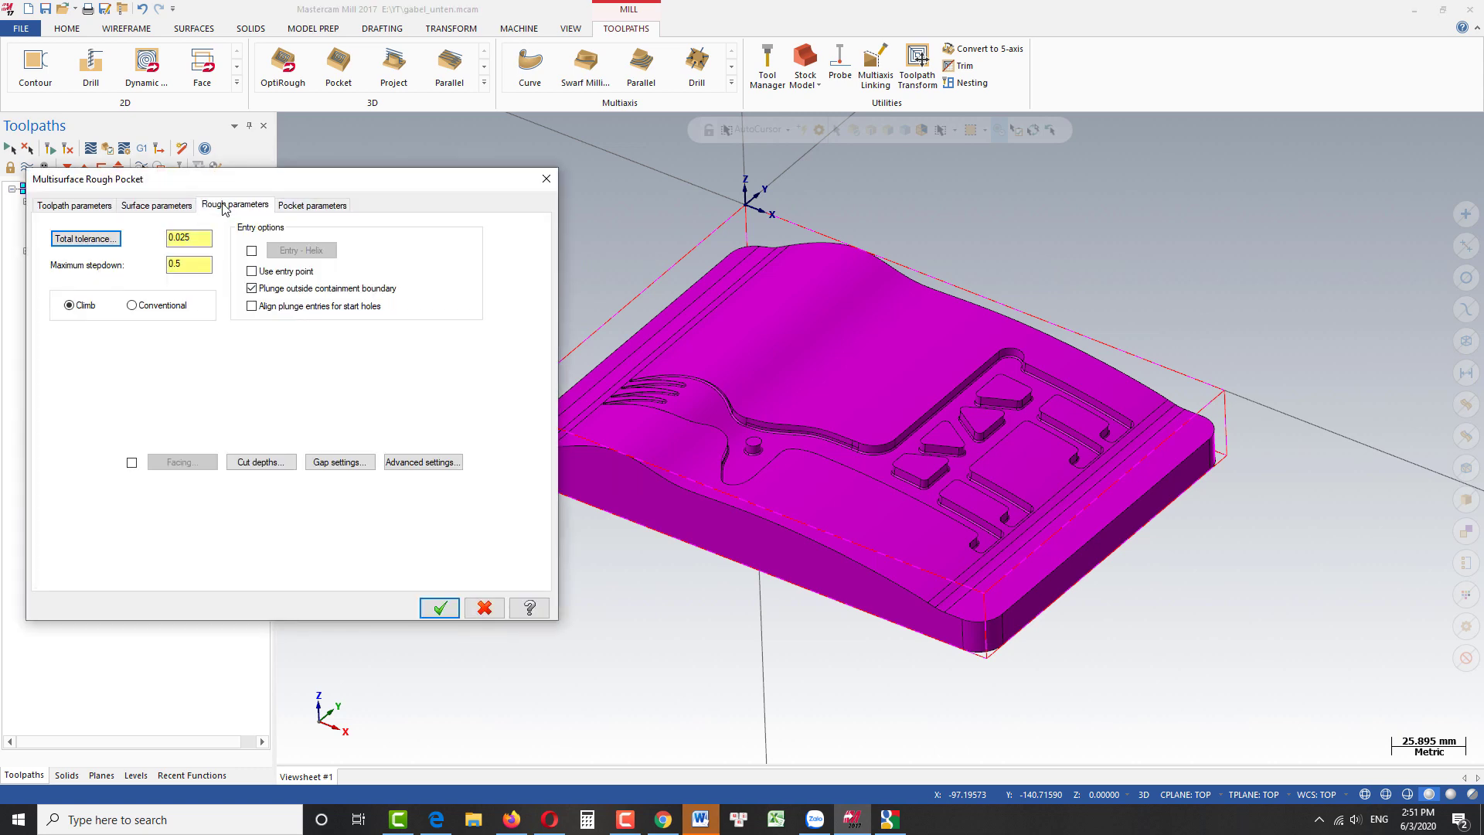
{"action": "left_click", "coordinate": [252, 251]}
{"action": "left_click", "coordinate": [301, 250]}
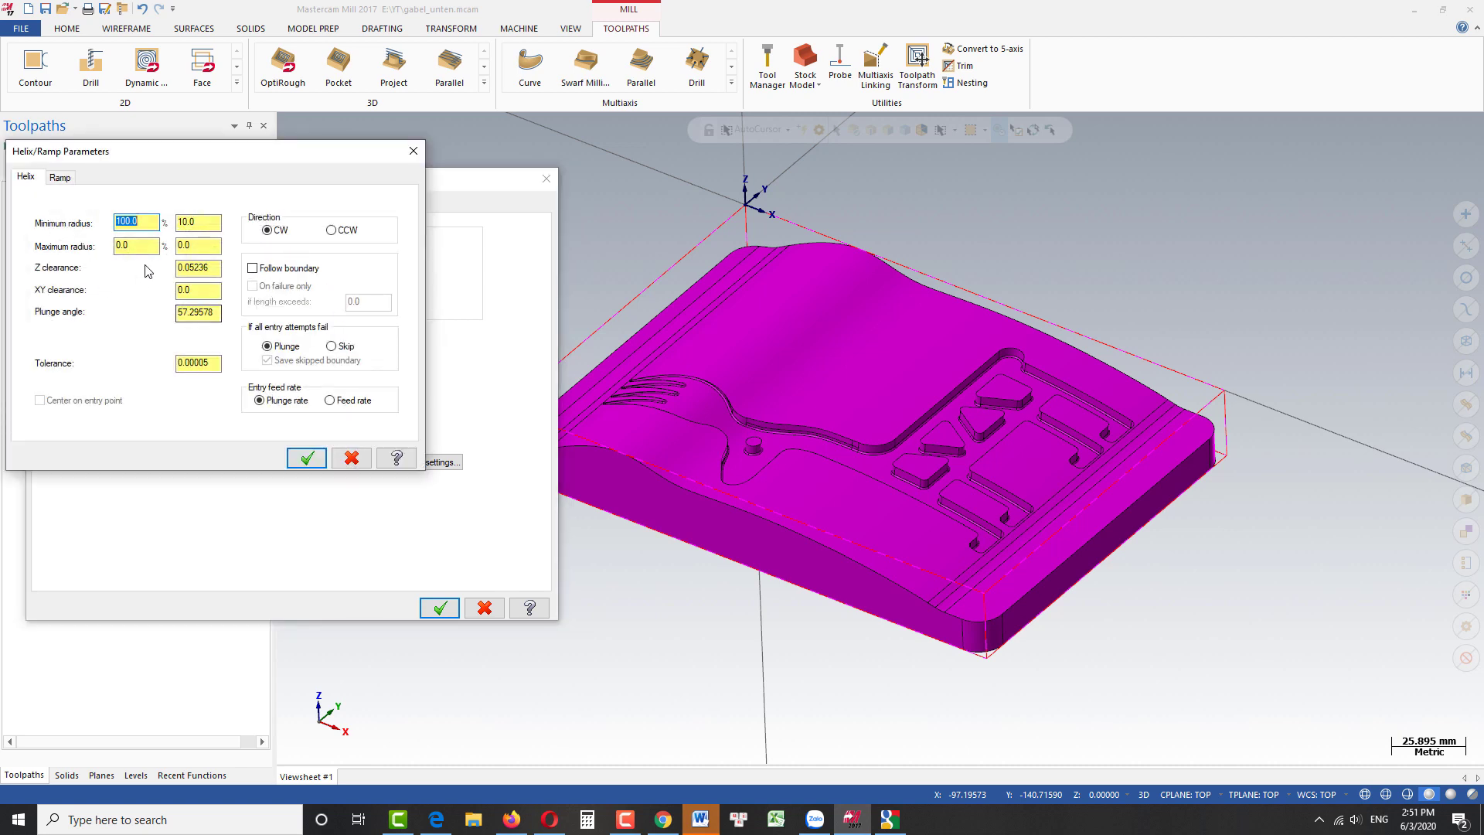
{"action": "key", "text": "Tab"}
{"action": "left_click", "coordinate": [216, 307]}
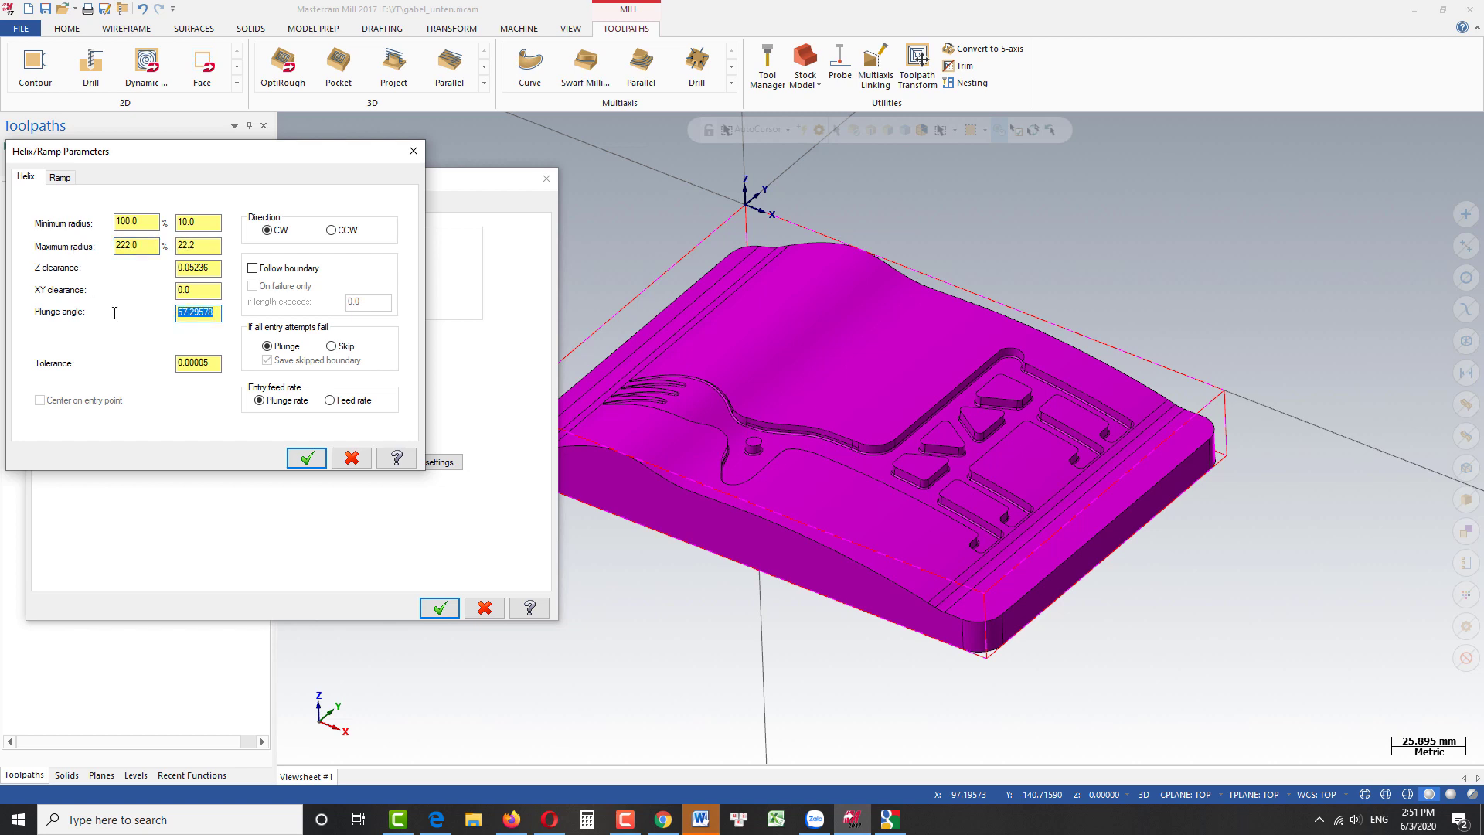
{"action": "type", "text": "3"}
{"action": "left_click", "coordinate": [347, 351]}
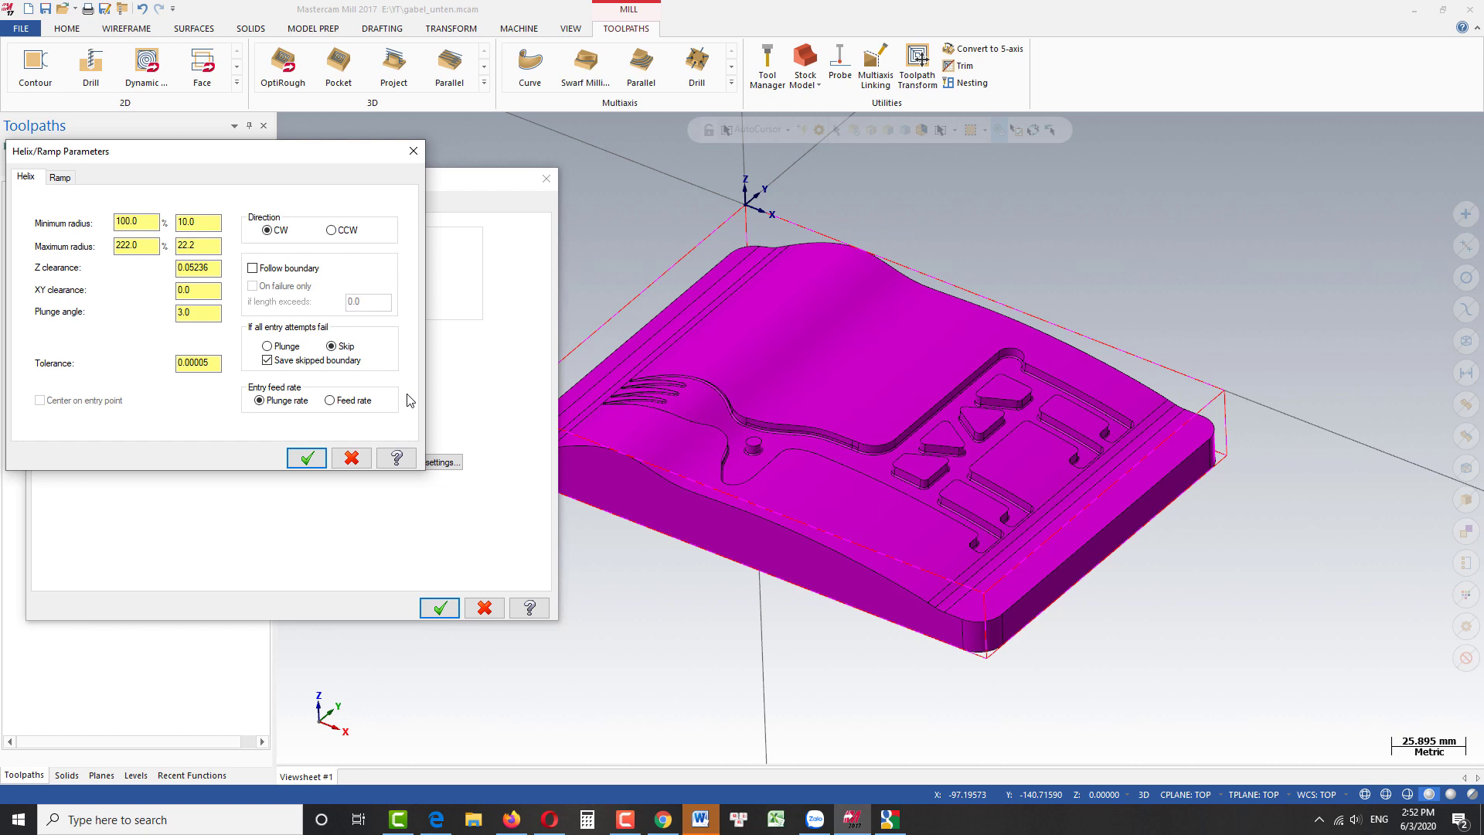
Step: Use ramp entry with 222% maximum length, 3° zig and zag plunge angles and skip if the ramp fails, and accept the operation parameters
{"action": "left_click", "coordinate": [67, 179]}
{"action": "key", "text": "Tab"}
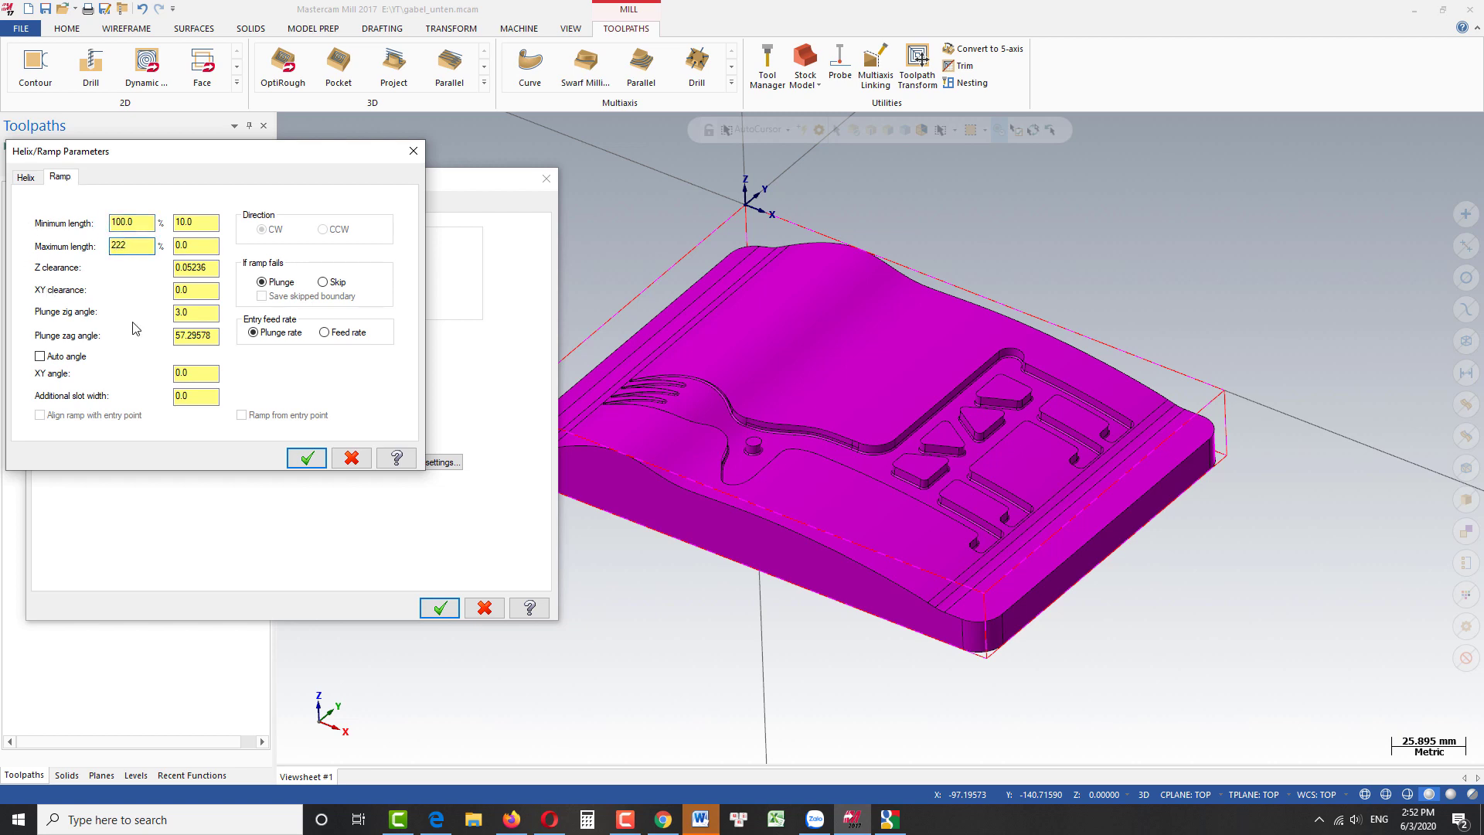
{"action": "left_click", "coordinate": [216, 337]}
{"action": "type", "text": "3"}
{"action": "left_click", "coordinate": [323, 282]}
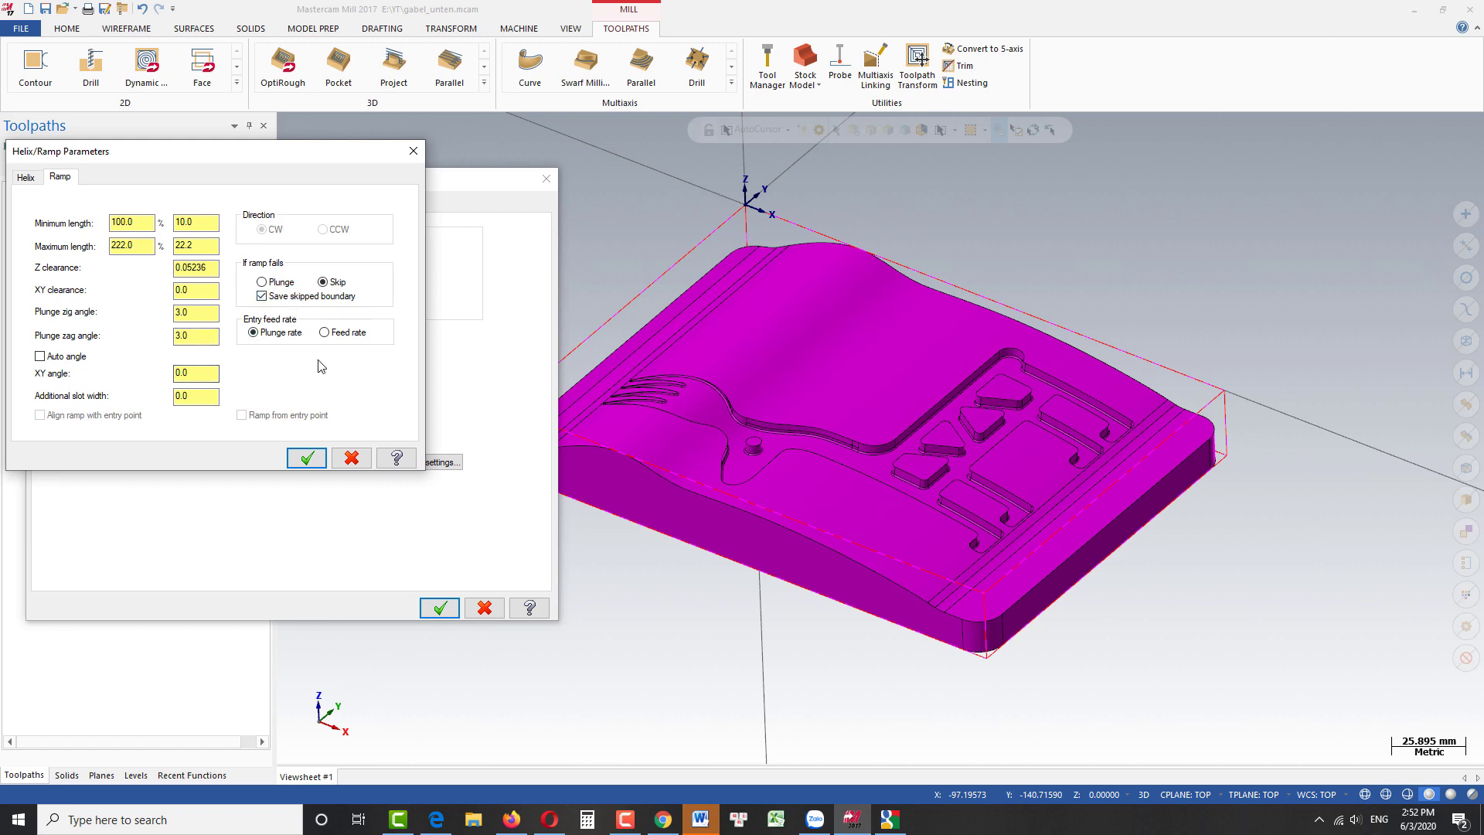
{"action": "left_click", "coordinate": [311, 460]}
{"action": "left_click", "coordinate": [437, 610]}
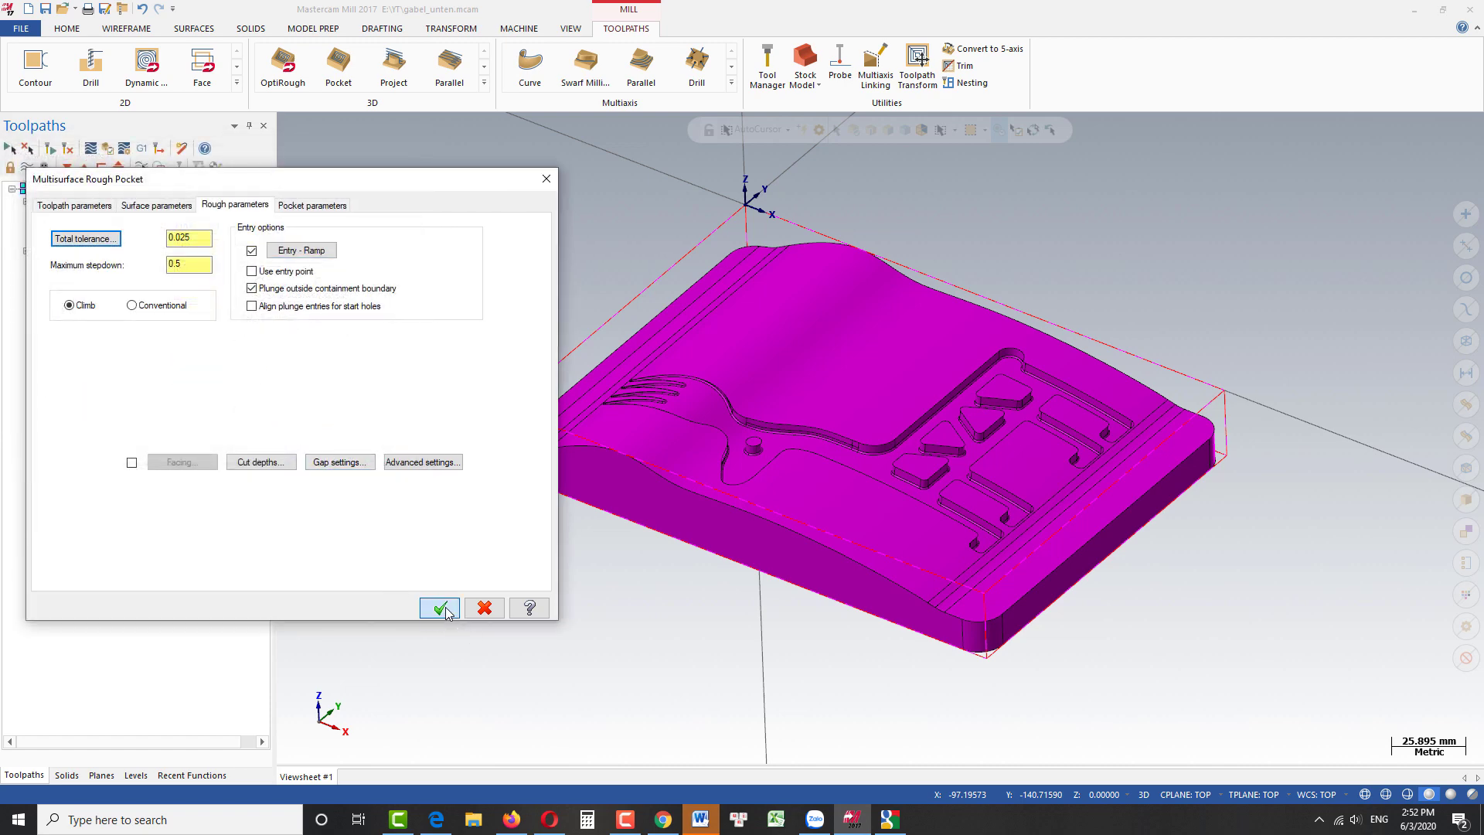
Step: Regenerate the Multisurface Rough Pocket toolpath with the changed entry settings
{"action": "left_click", "coordinate": [856, 442]}
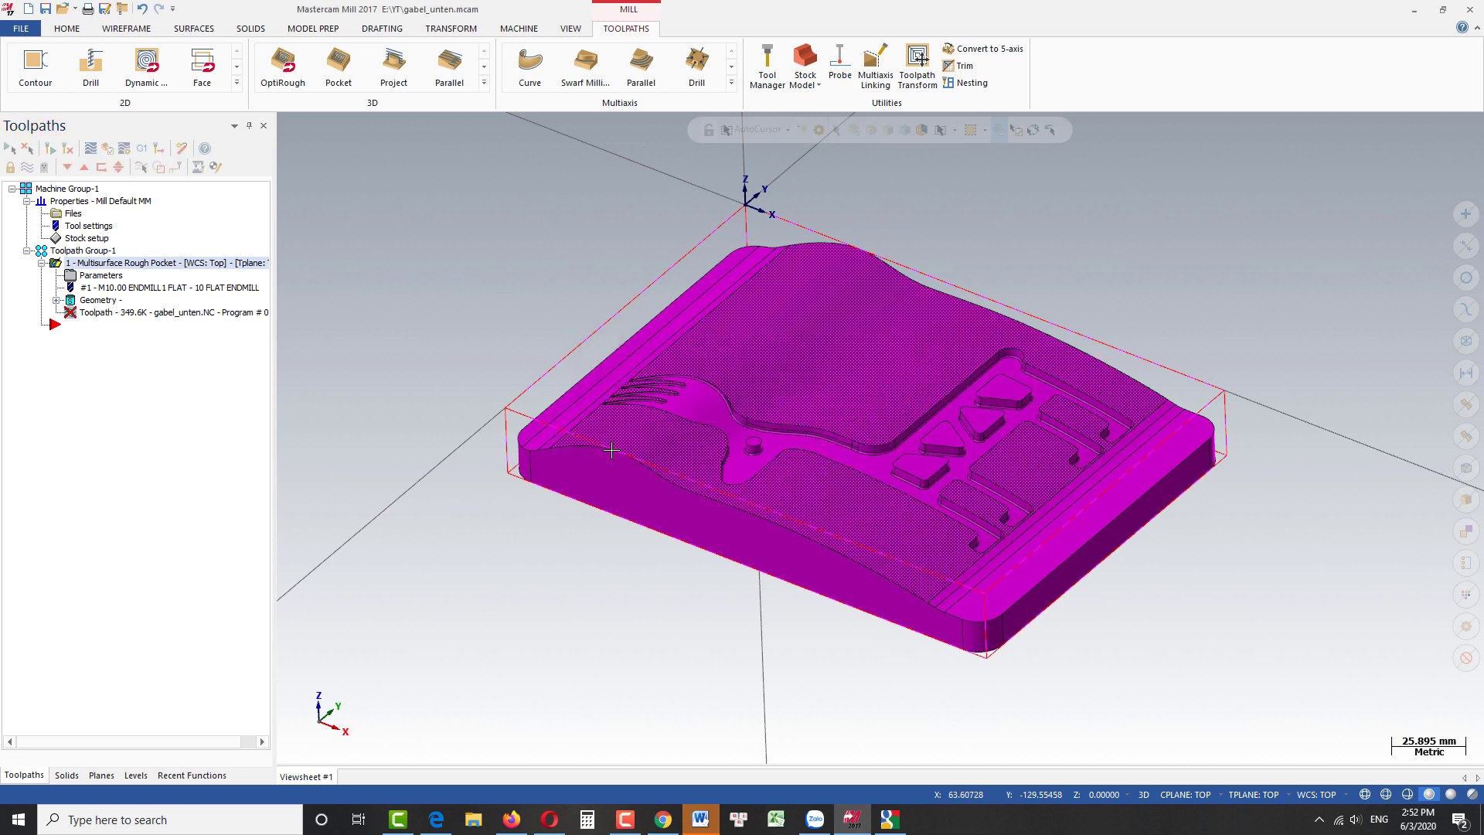
{"action": "left_click", "coordinate": [49, 148]}
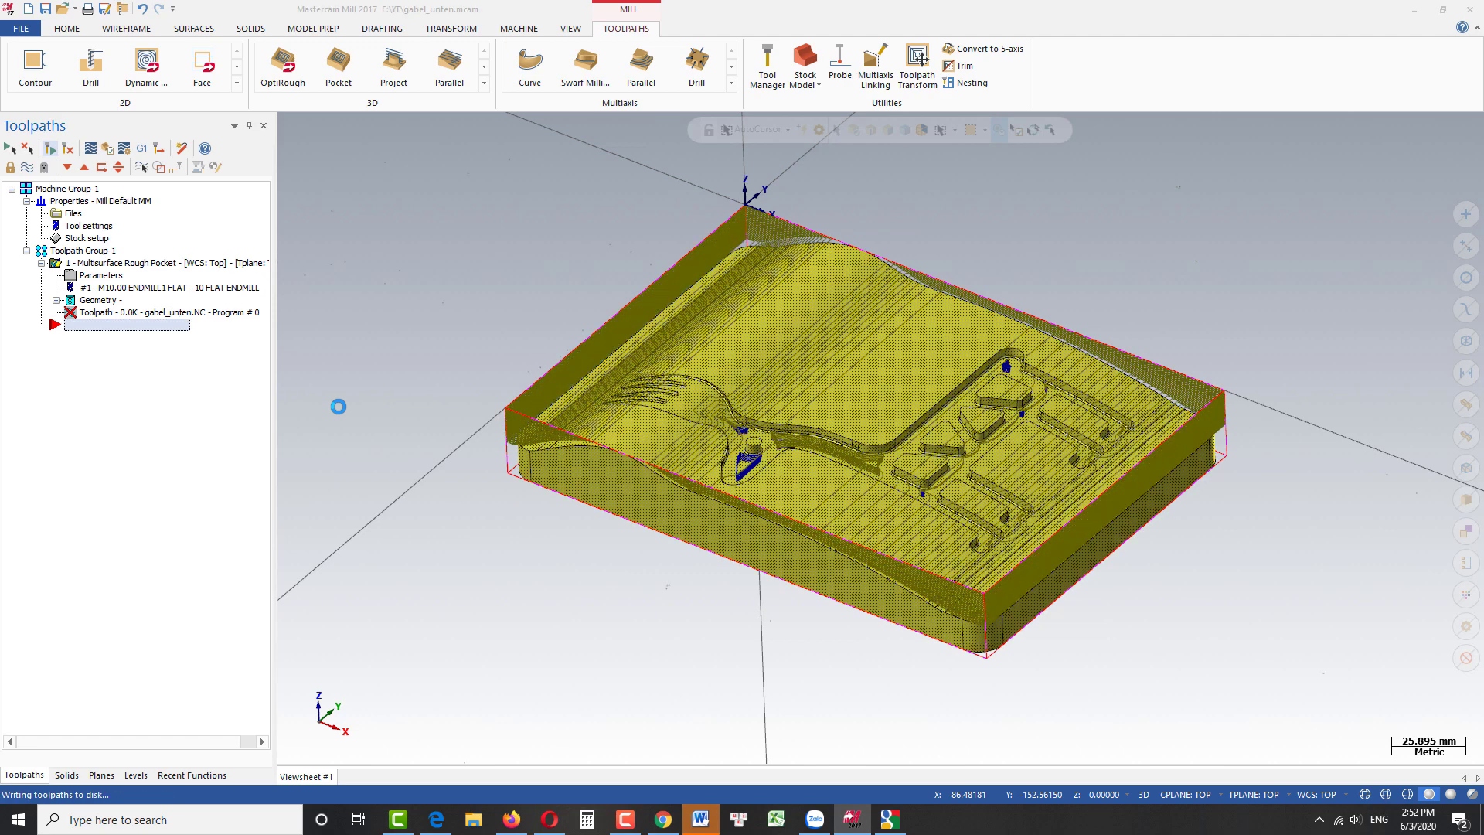
{"action": "key", "text": "Return"}
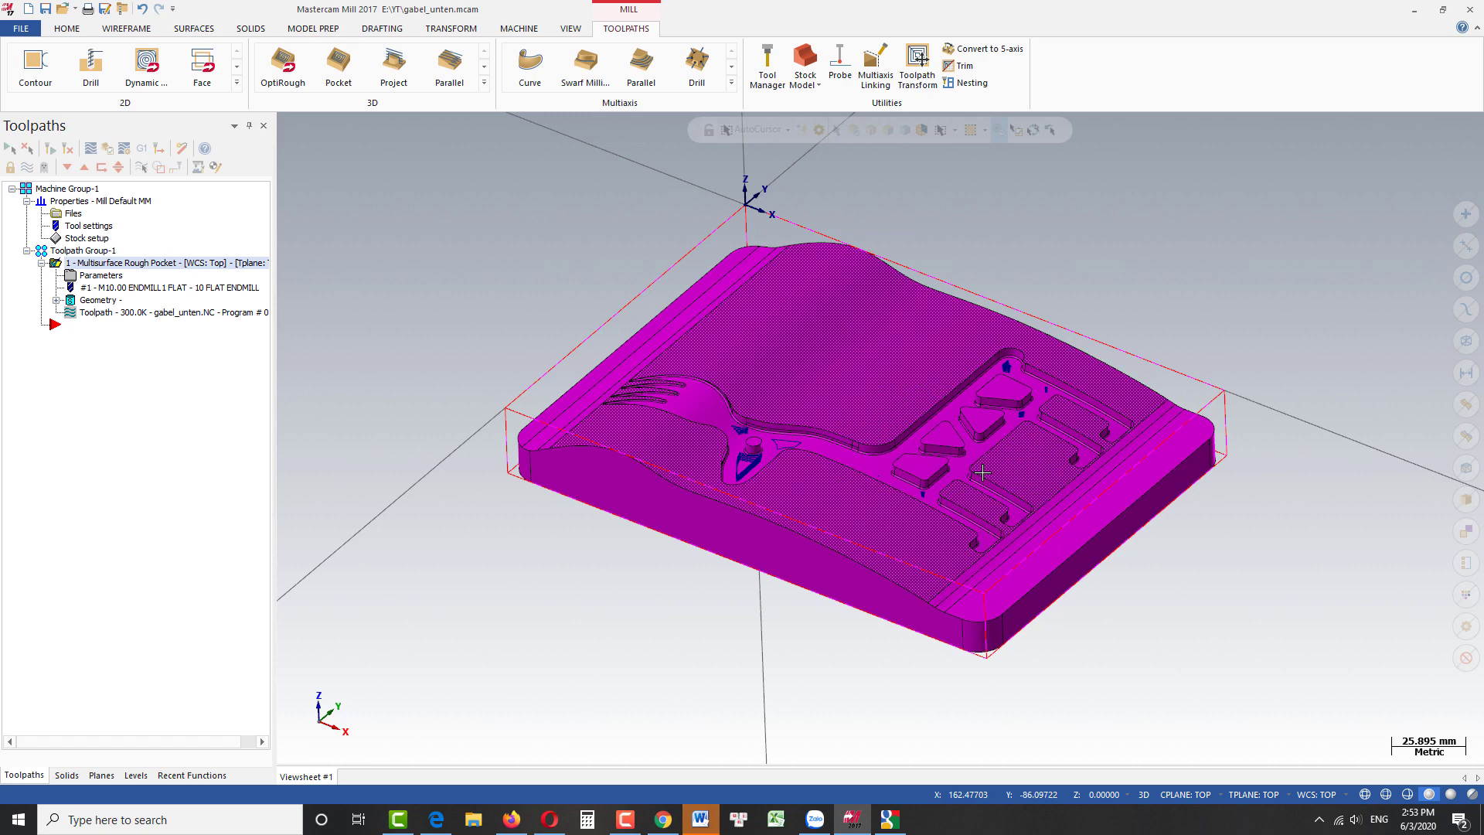
{"action": "scroll", "coordinate": [988, 472], "scroll_direction": "up", "scroll_amount": 3}
{"action": "scroll", "coordinate": [746, 386], "scroll_direction": "down", "scroll_amount": 4}
{"action": "scroll", "coordinate": [871, 474], "scroll_direction": "up", "scroll_amount": 3}
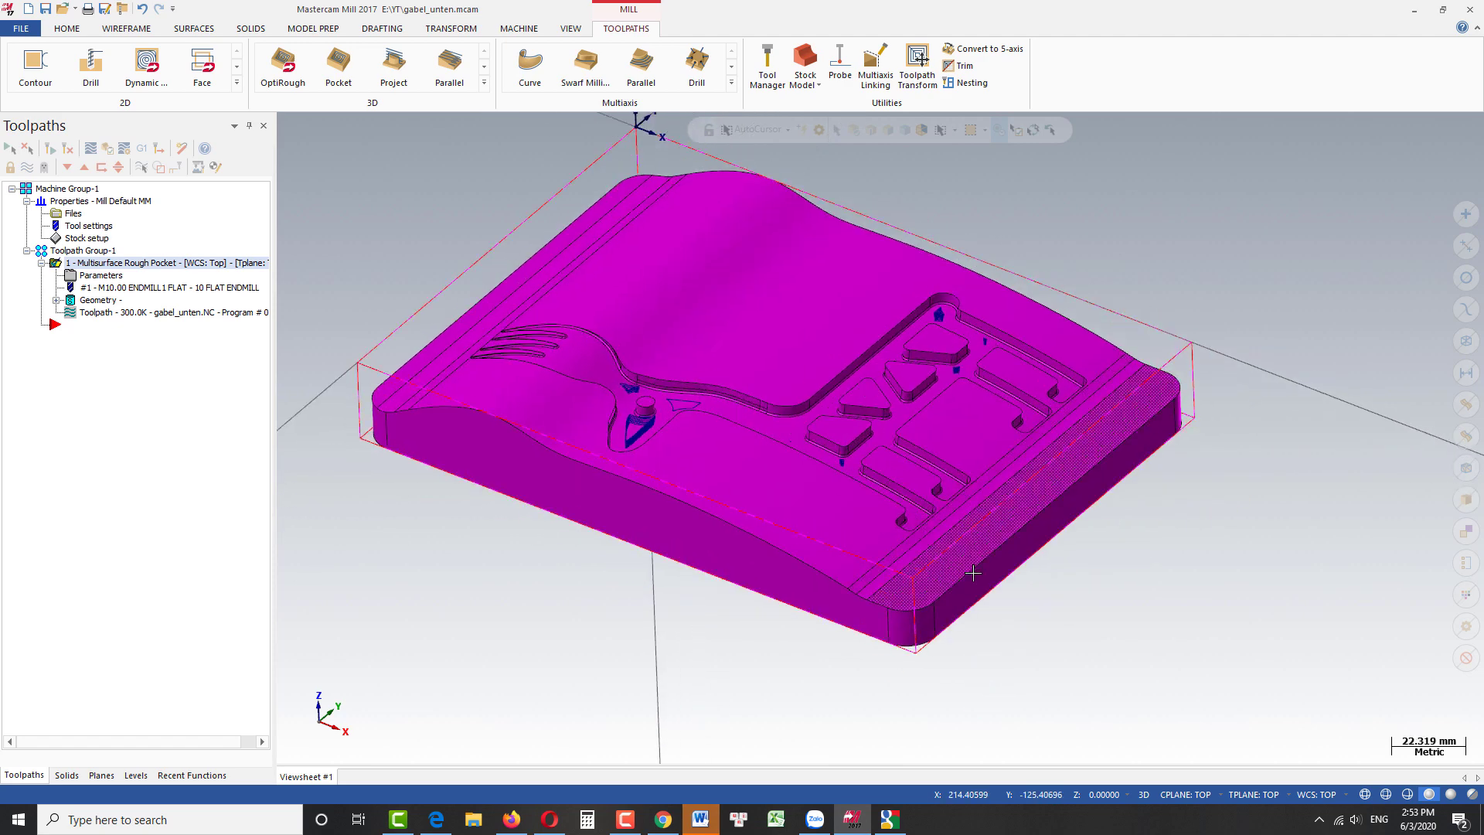
Step: Display the regenerated toolpath and examine it from the top, front, bottom, back, right side and isometric views
{"action": "left_click", "coordinate": [27, 168]}
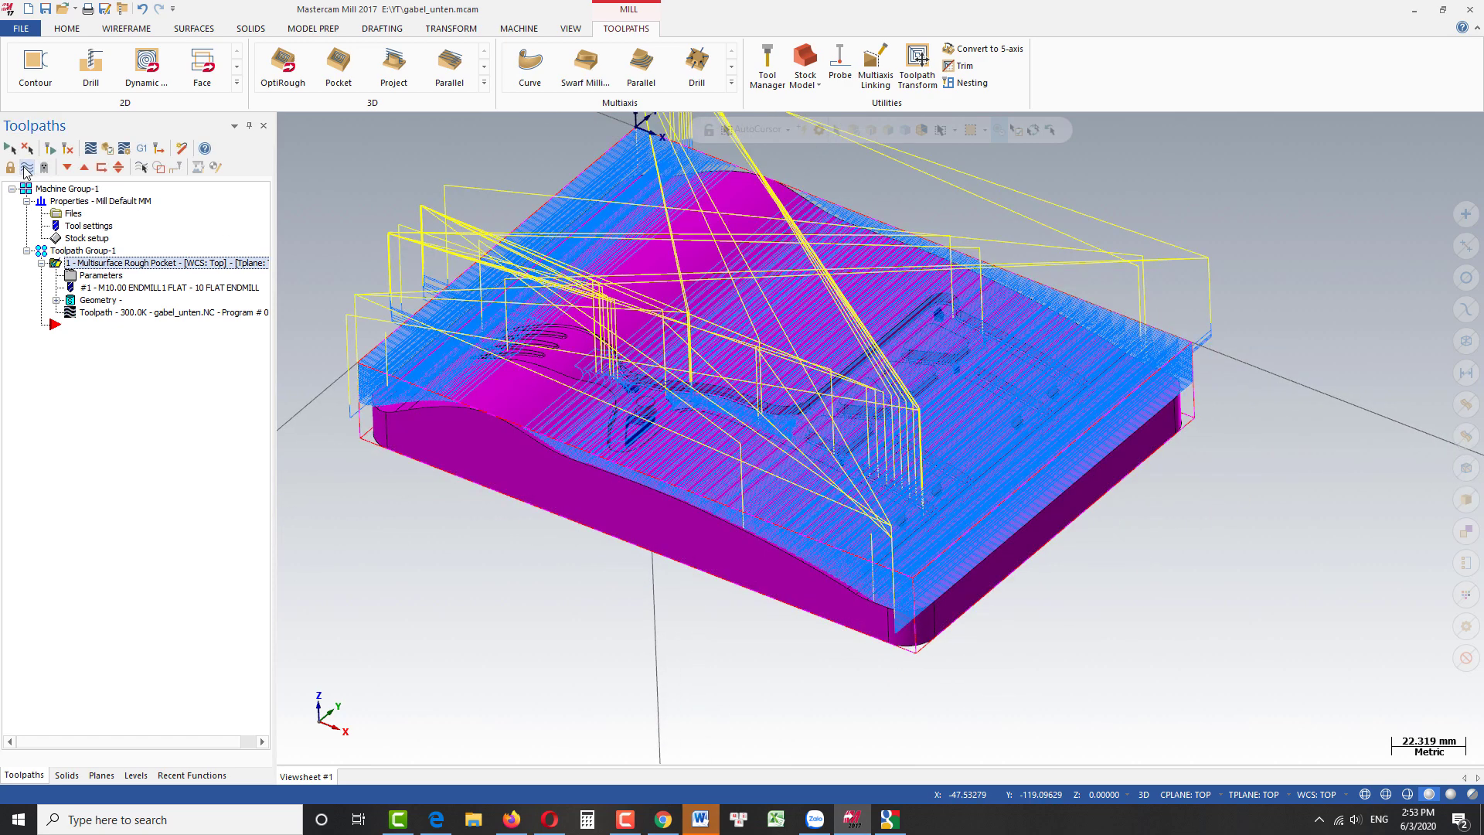
{"action": "key", "text": "alt+1"}
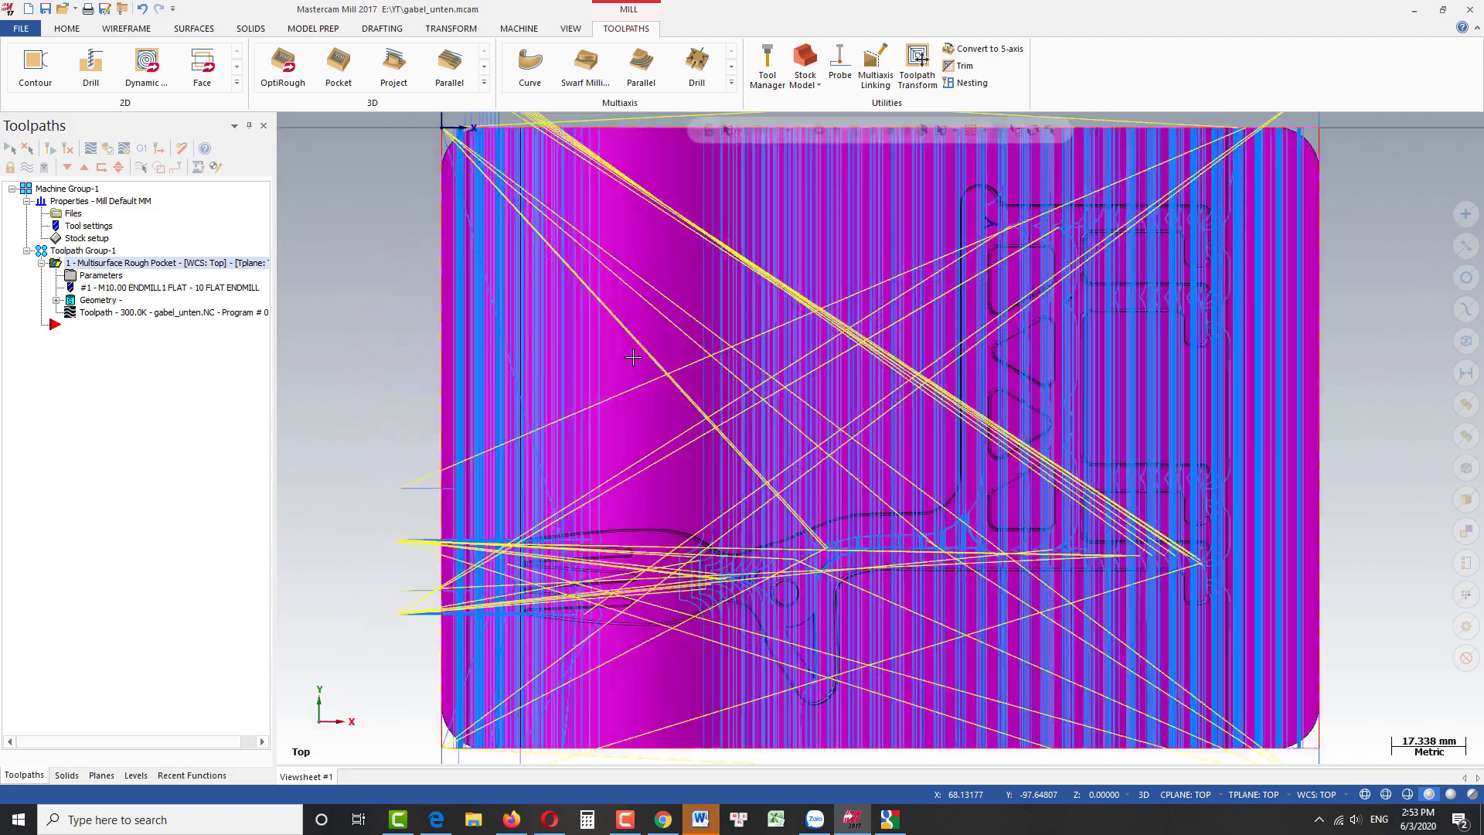
{"action": "key", "text": "alt+2"}
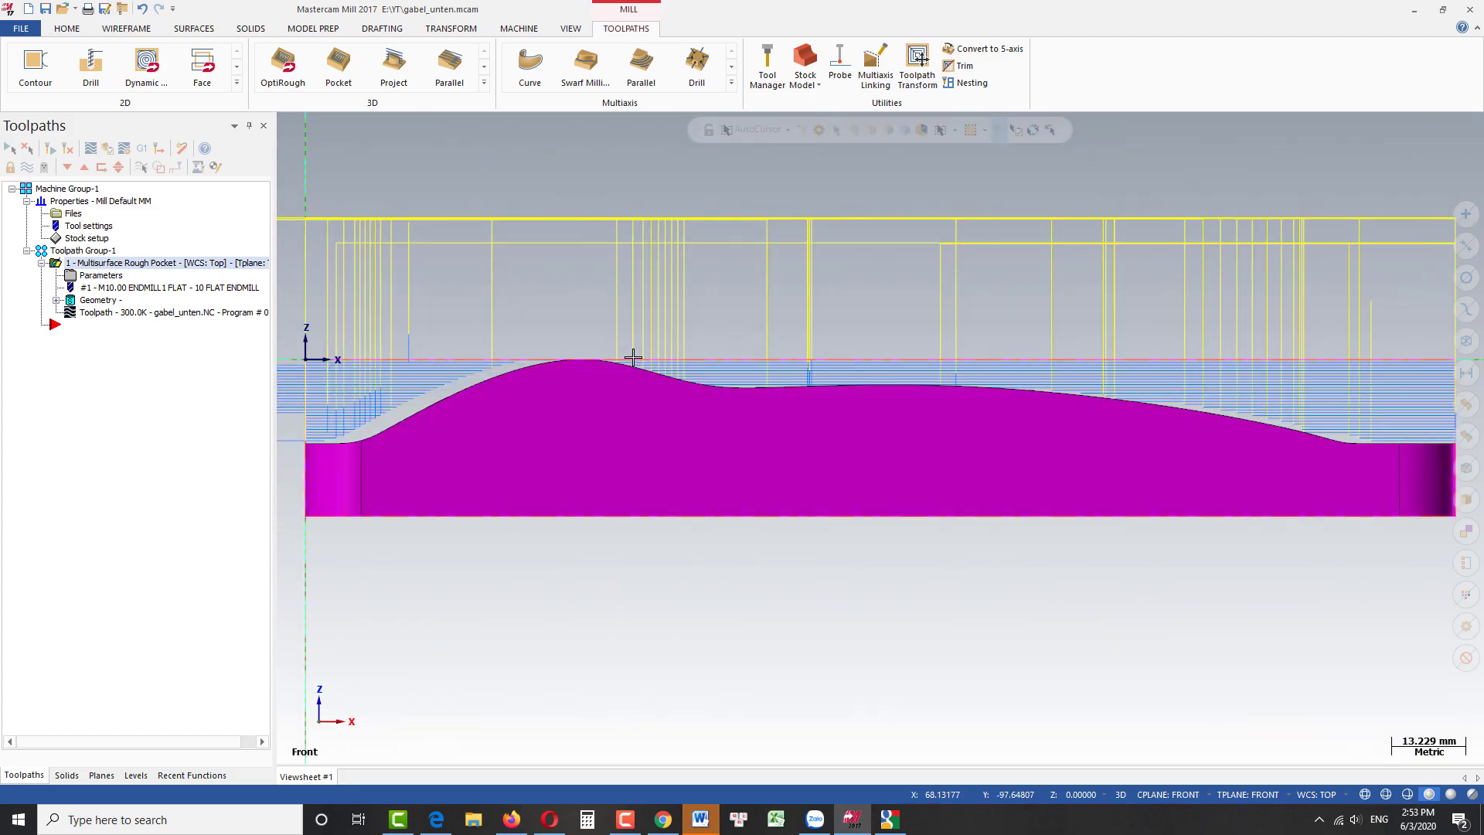
{"action": "key", "text": "alt+4"}
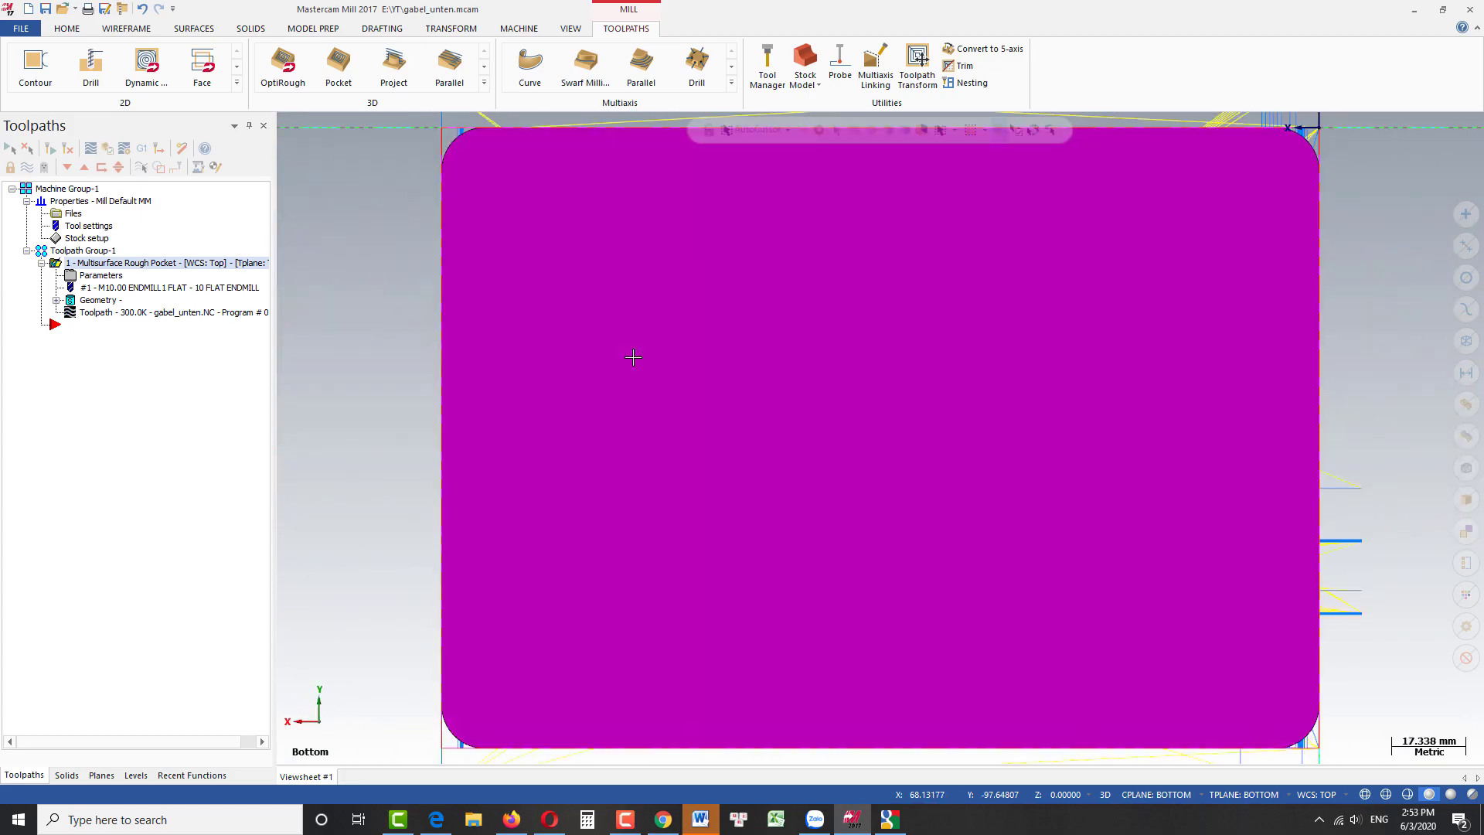
{"action": "key", "text": "alt+3"}
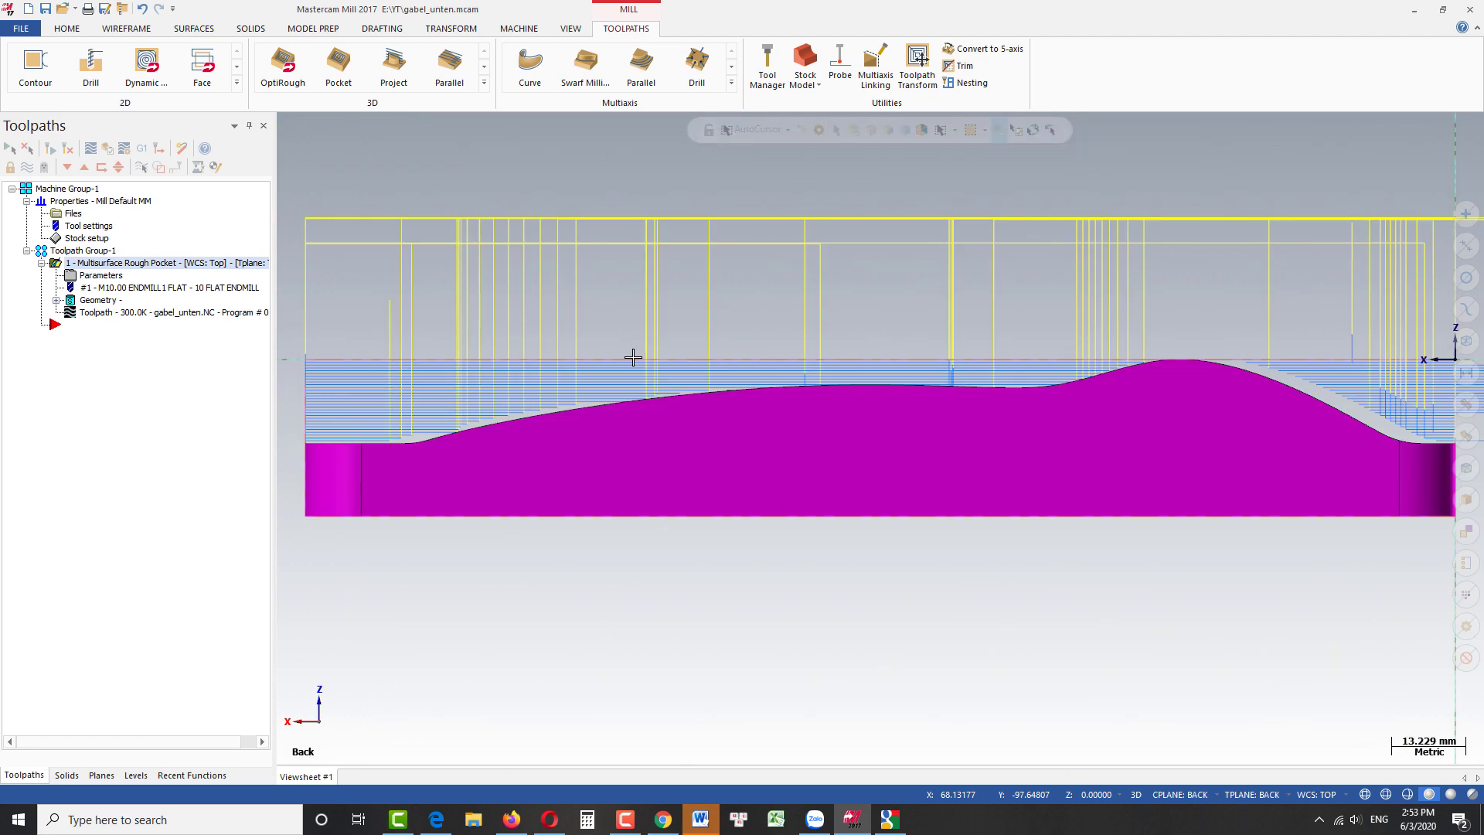
{"action": "key", "text": "alt+5"}
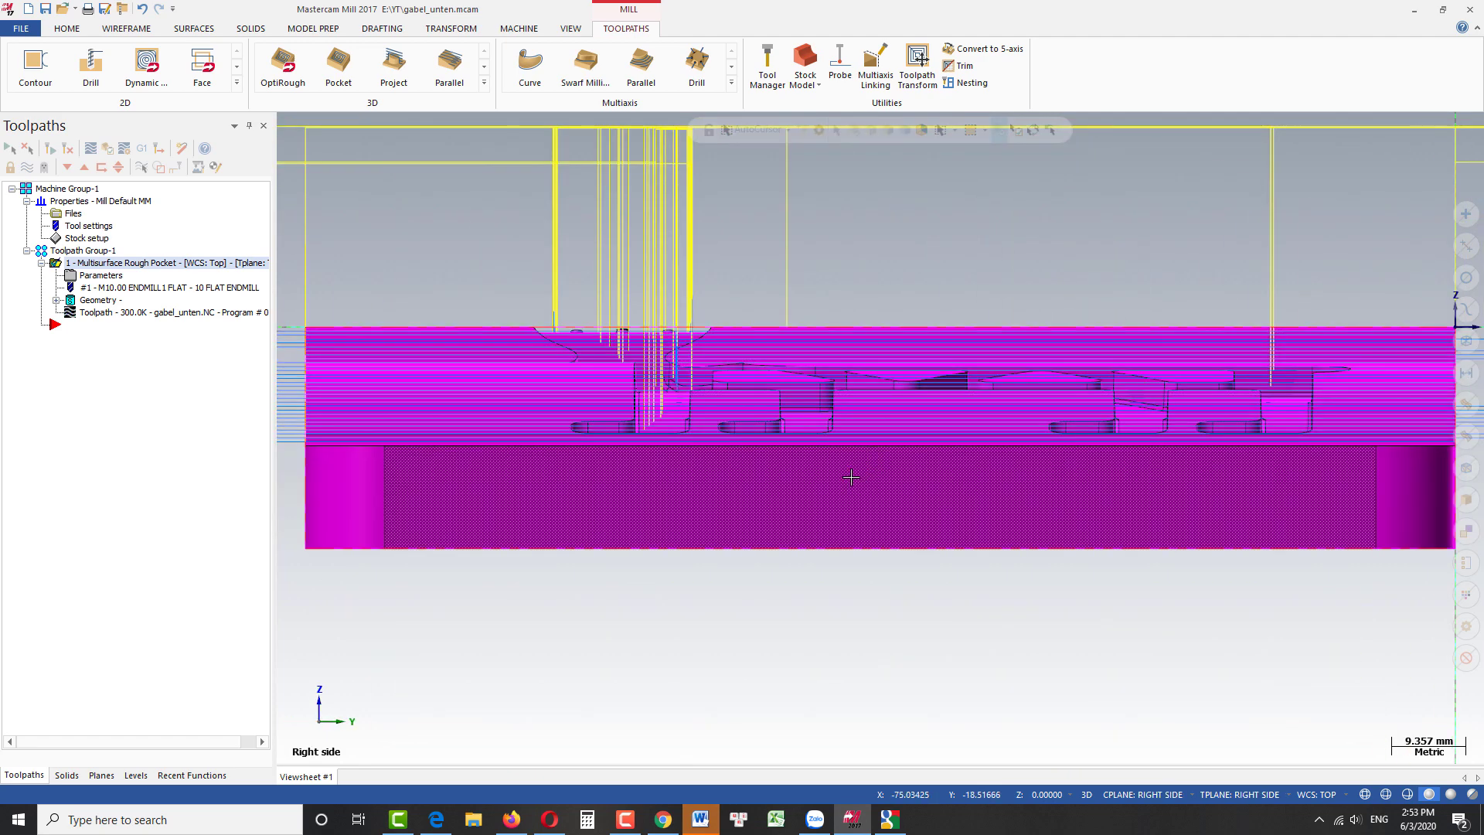
{"action": "scroll", "coordinate": [823, 479], "scroll_direction": "up", "scroll_amount": 1}
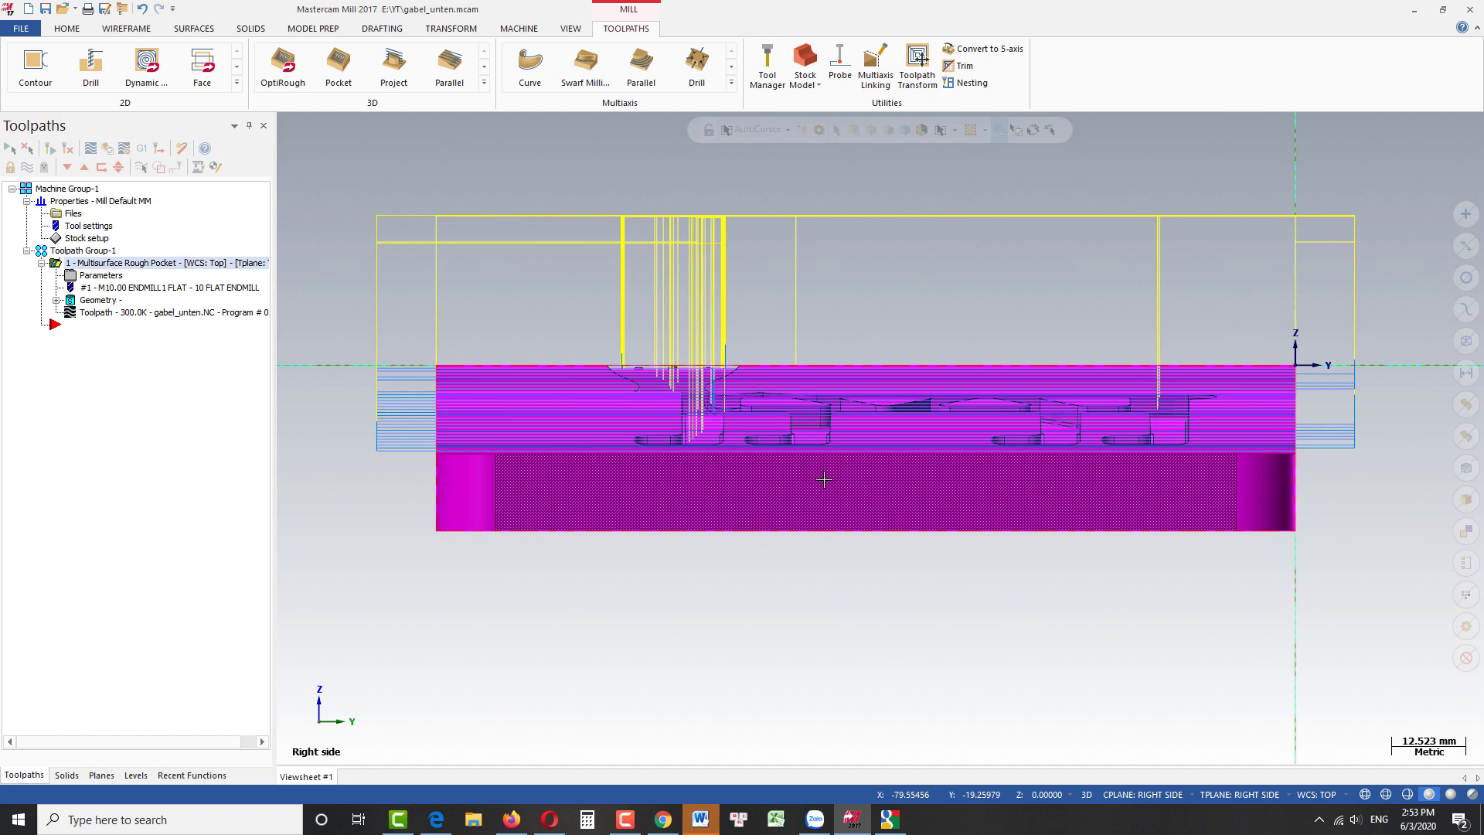
{"action": "key", "text": "alt+7"}
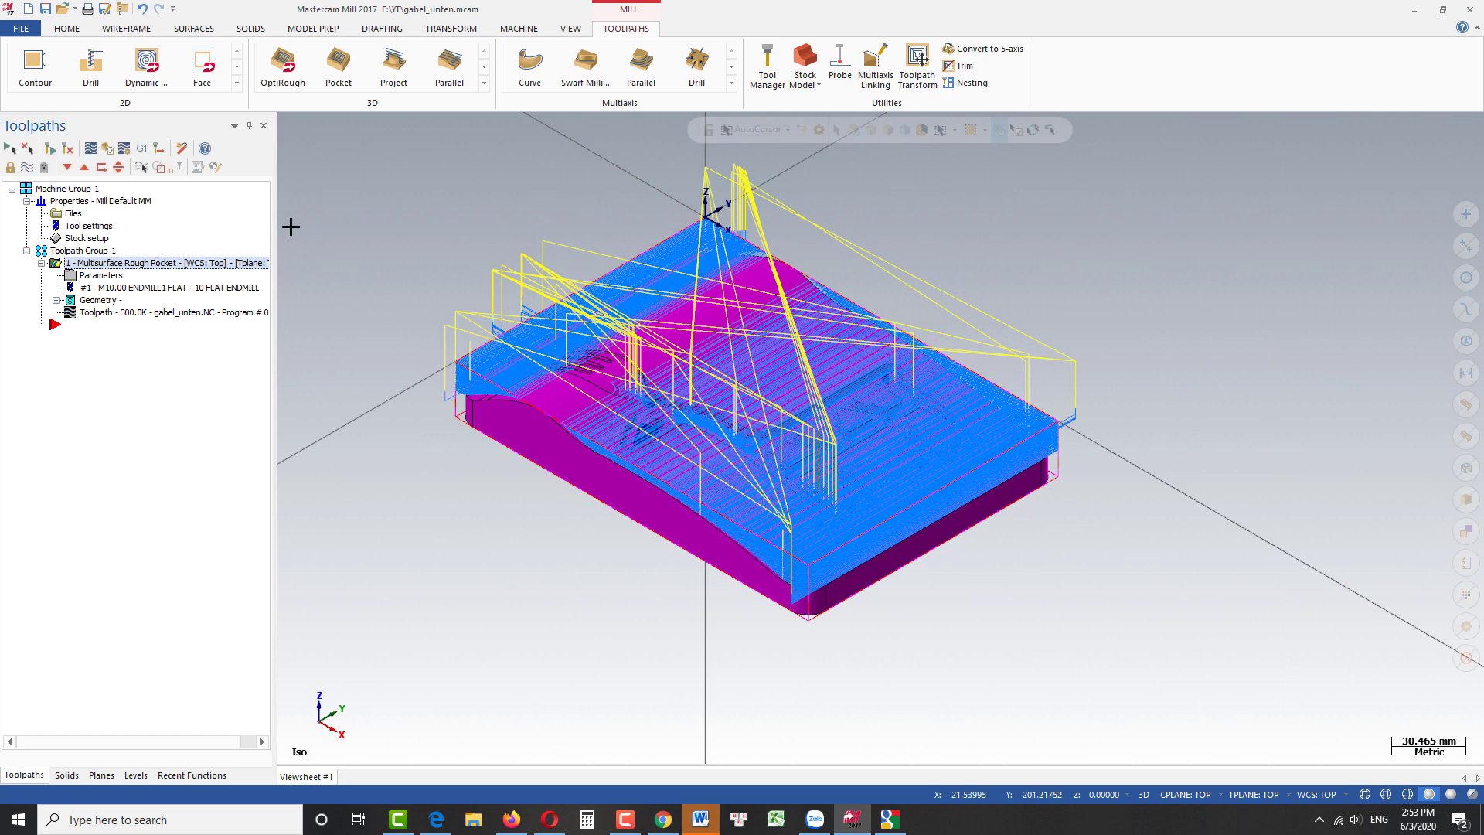
Step: Run the complete cutting simulation of the regenerated roughing operation in the verification simulator and examine the machined stock
{"action": "left_click", "coordinate": [106, 149]}
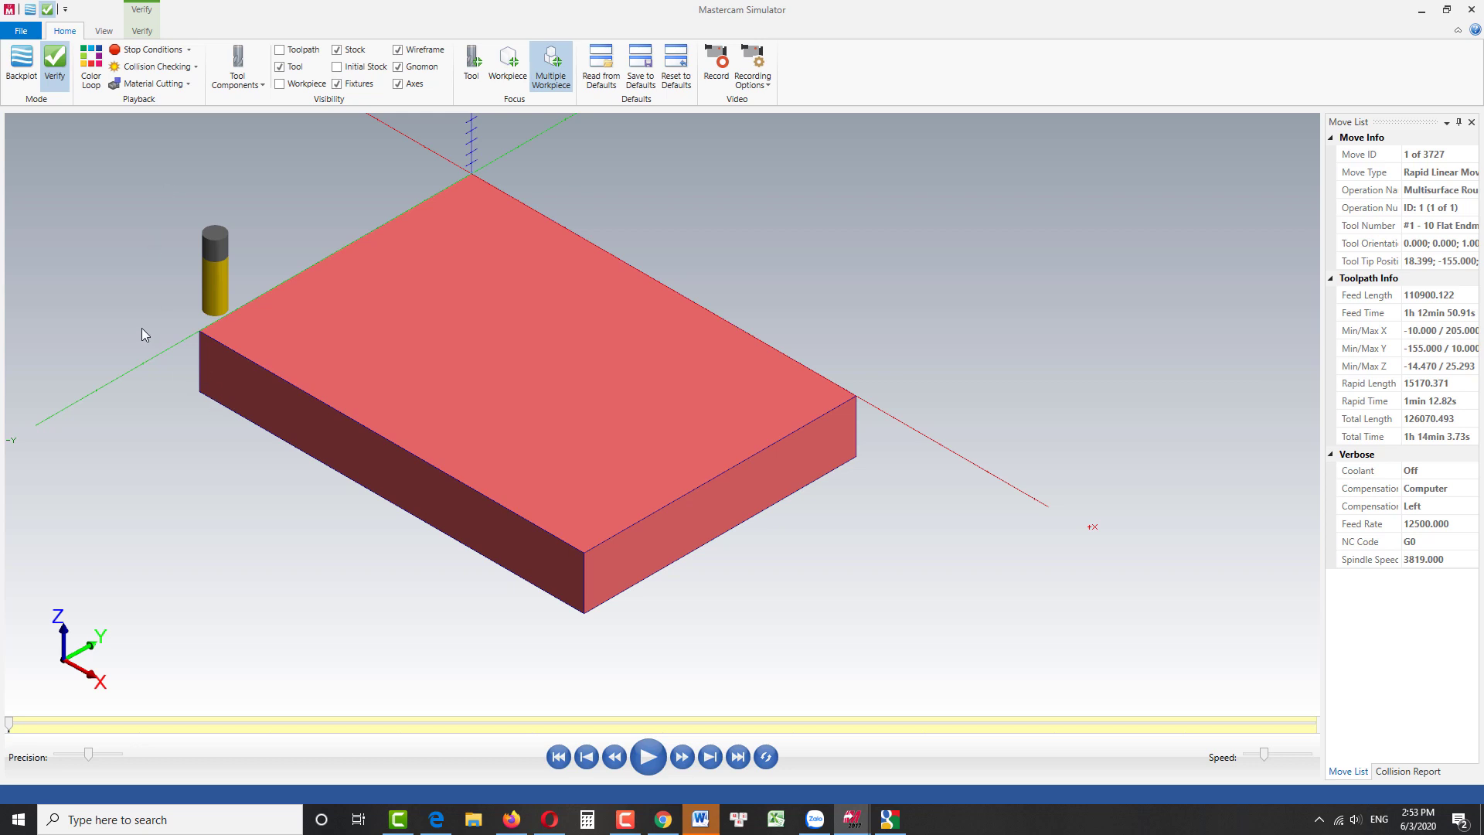
{"action": "scroll", "coordinate": [141, 328], "scroll_direction": "up", "scroll_amount": 2}
{"action": "scroll", "coordinate": [322, 323], "scroll_direction": "down", "scroll_amount": 2}
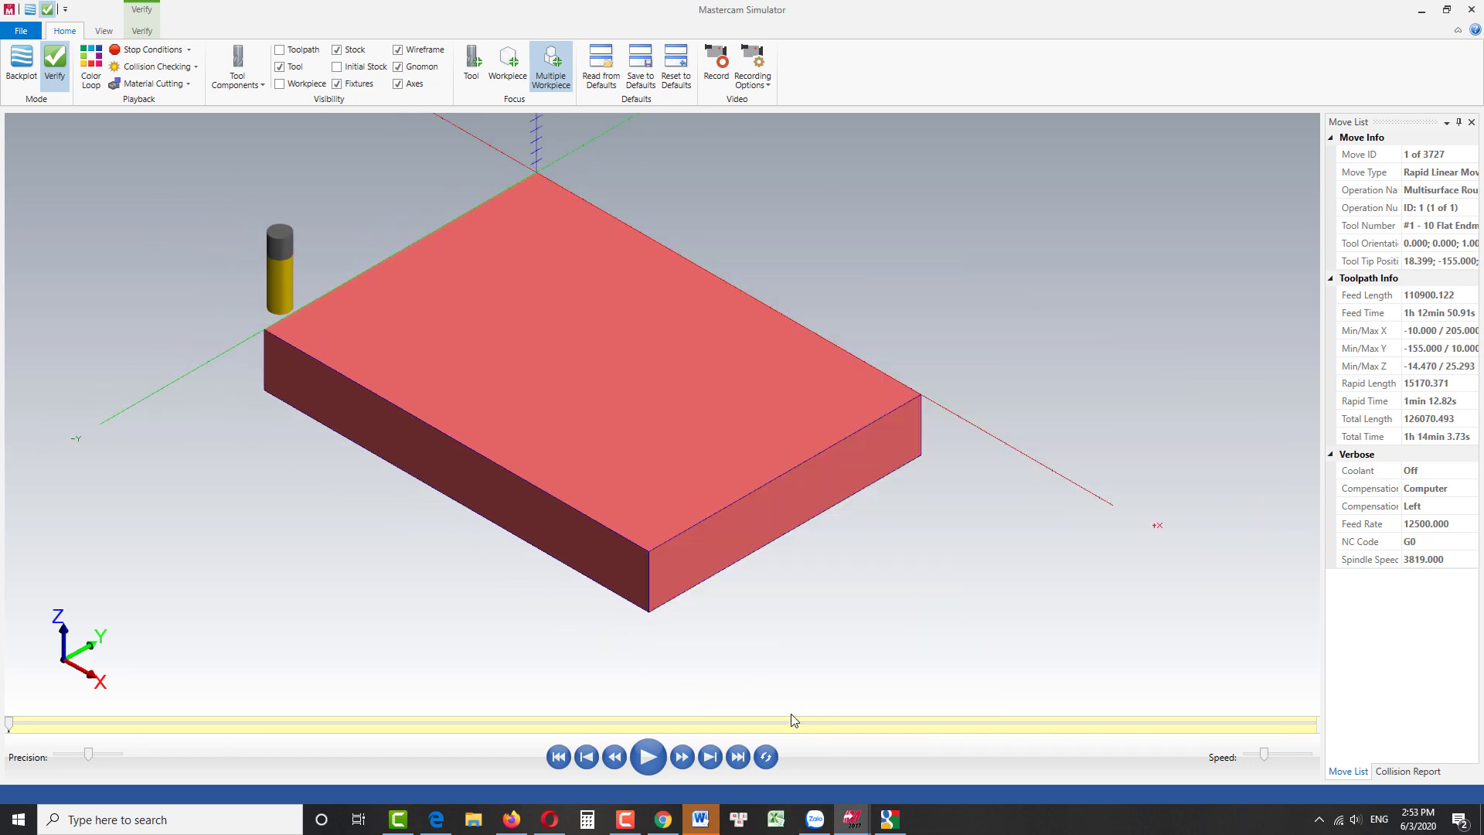
{"action": "left_click", "coordinate": [647, 761]}
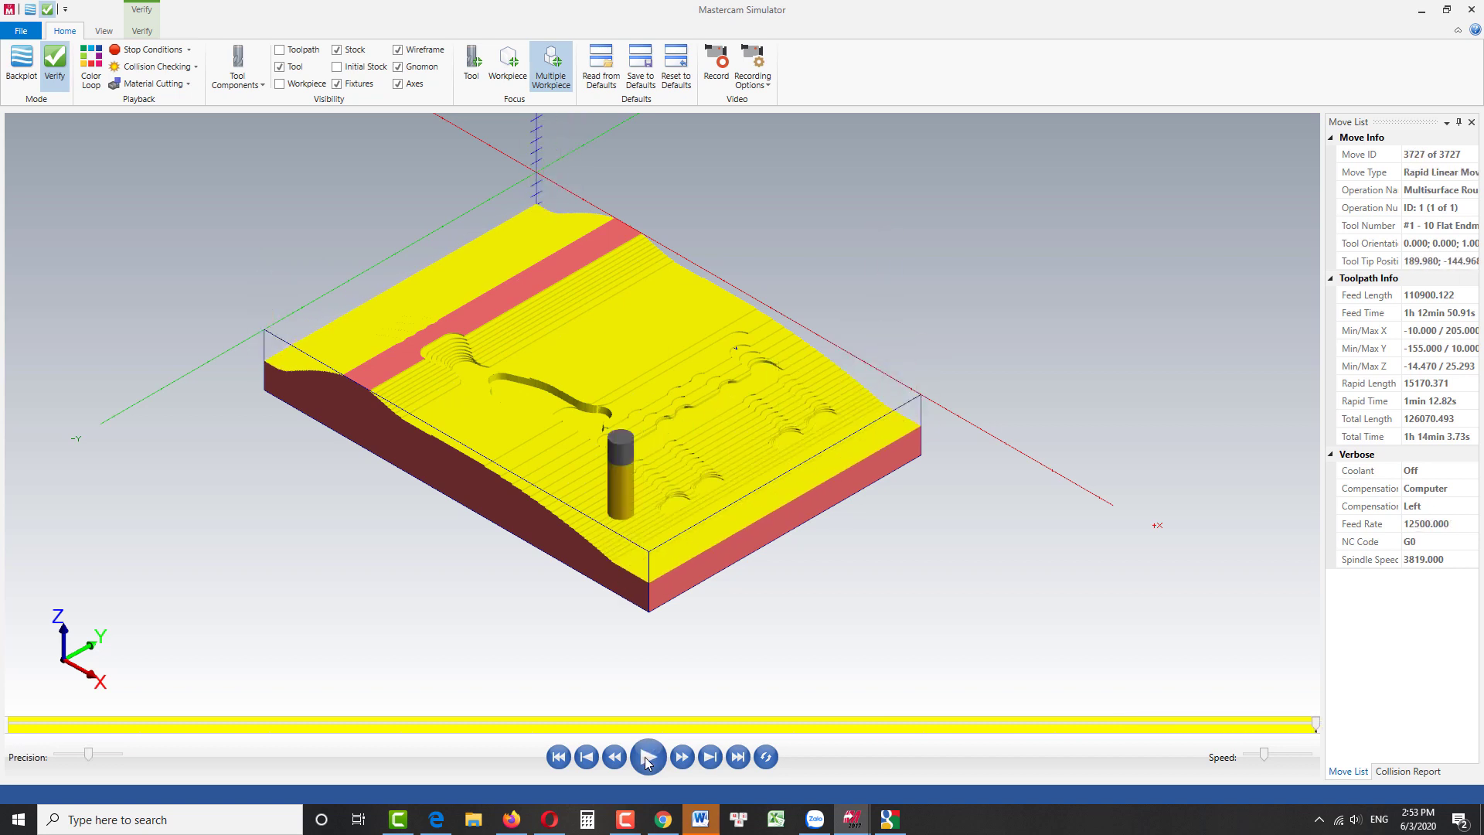
{"action": "scroll", "coordinate": [860, 494], "scroll_direction": "down", "scroll_amount": 2}
{"action": "scroll", "coordinate": [717, 457], "scroll_direction": "up", "scroll_amount": 2}
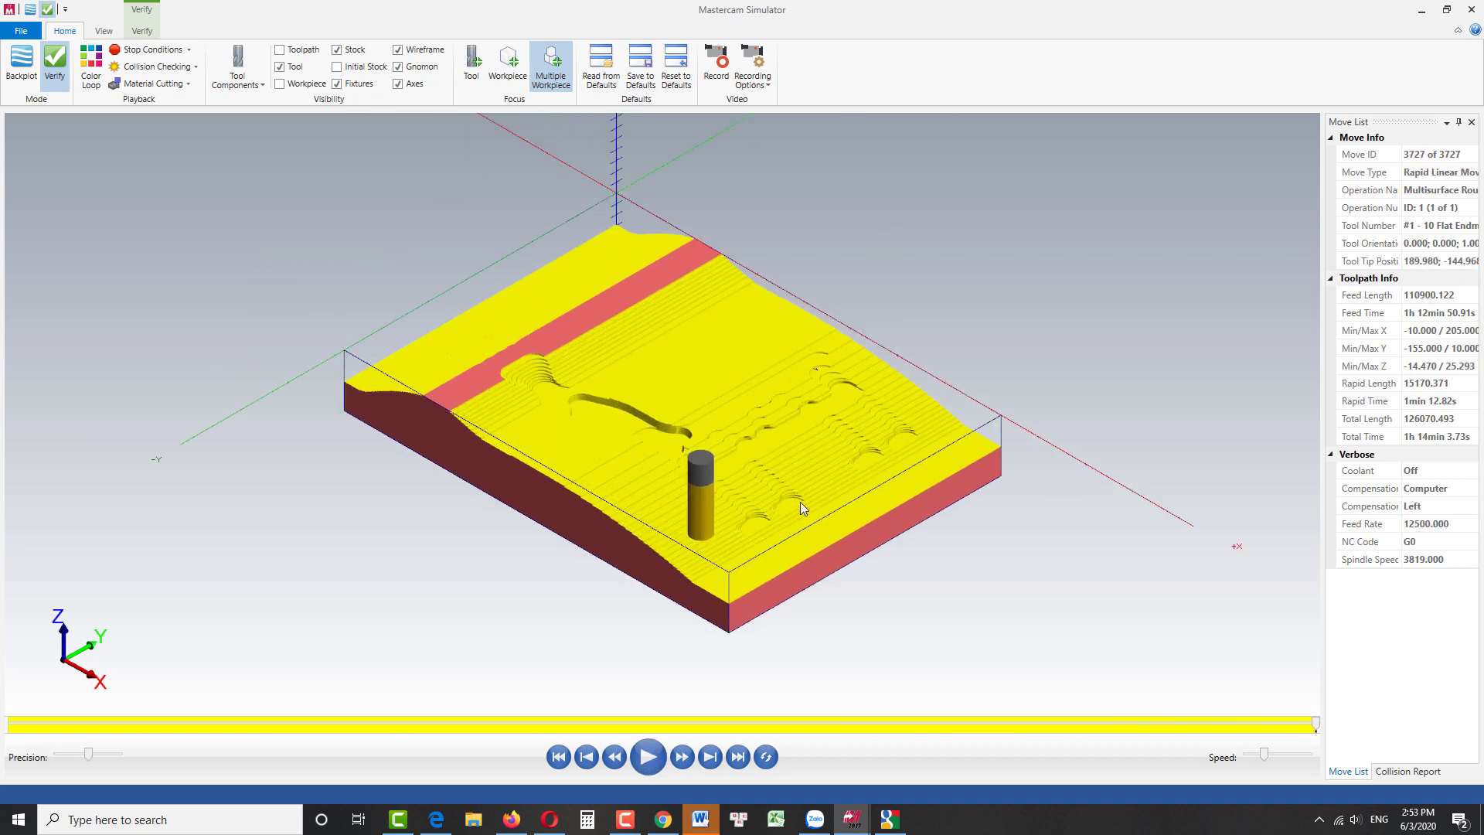
{"action": "scroll", "coordinate": [801, 499], "scroll_direction": "down", "scroll_amount": 2}
{"action": "scroll", "coordinate": [721, 466], "scroll_direction": "up", "scroll_amount": 2}
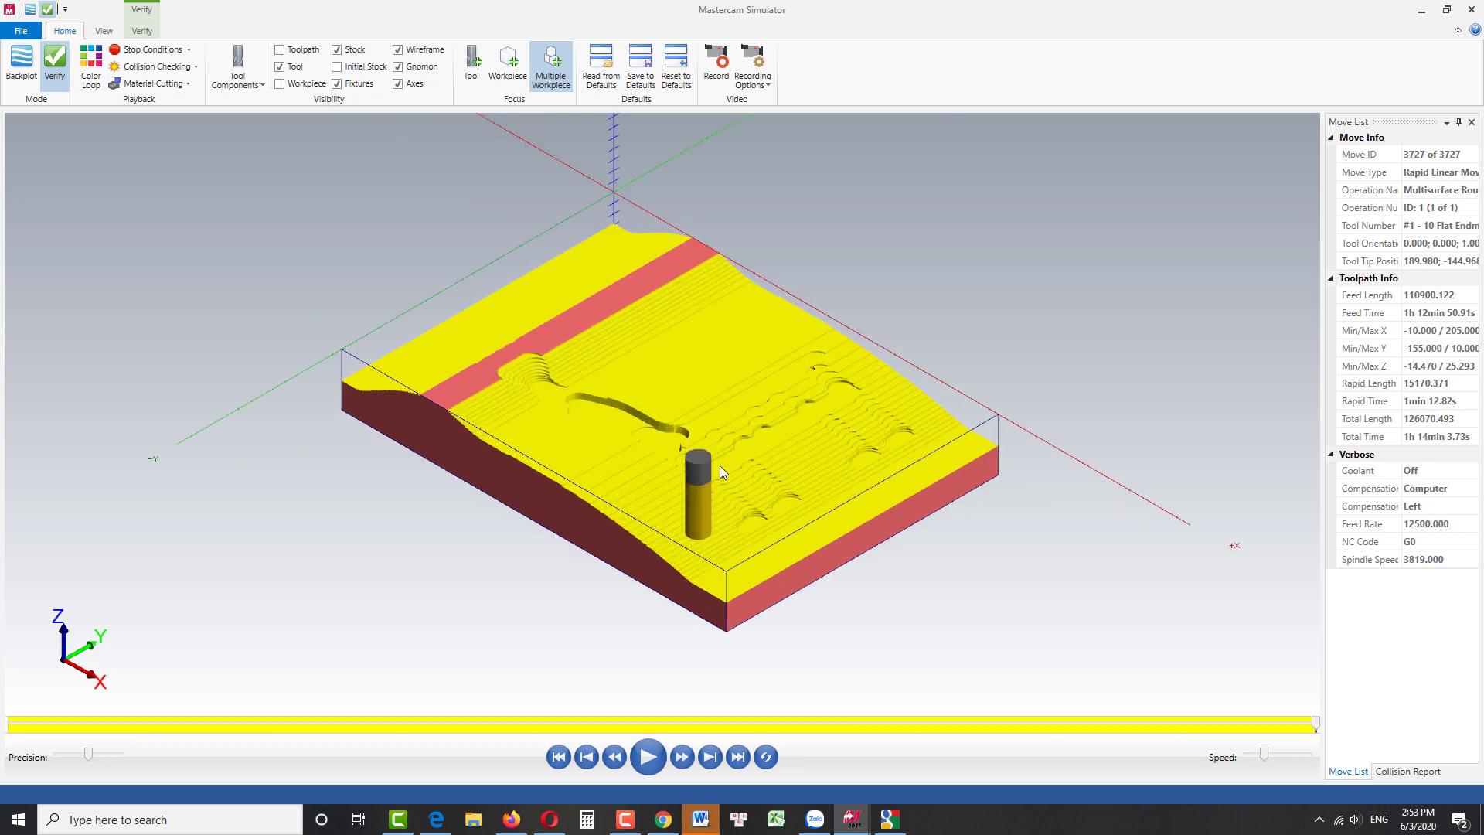
Step: Save the machined stock as an STL model over the existing file 1 in the E:\YT folder and close the simulator
{"action": "left_click", "coordinate": [22, 34]}
{"action": "left_click", "coordinate": [62, 54]}
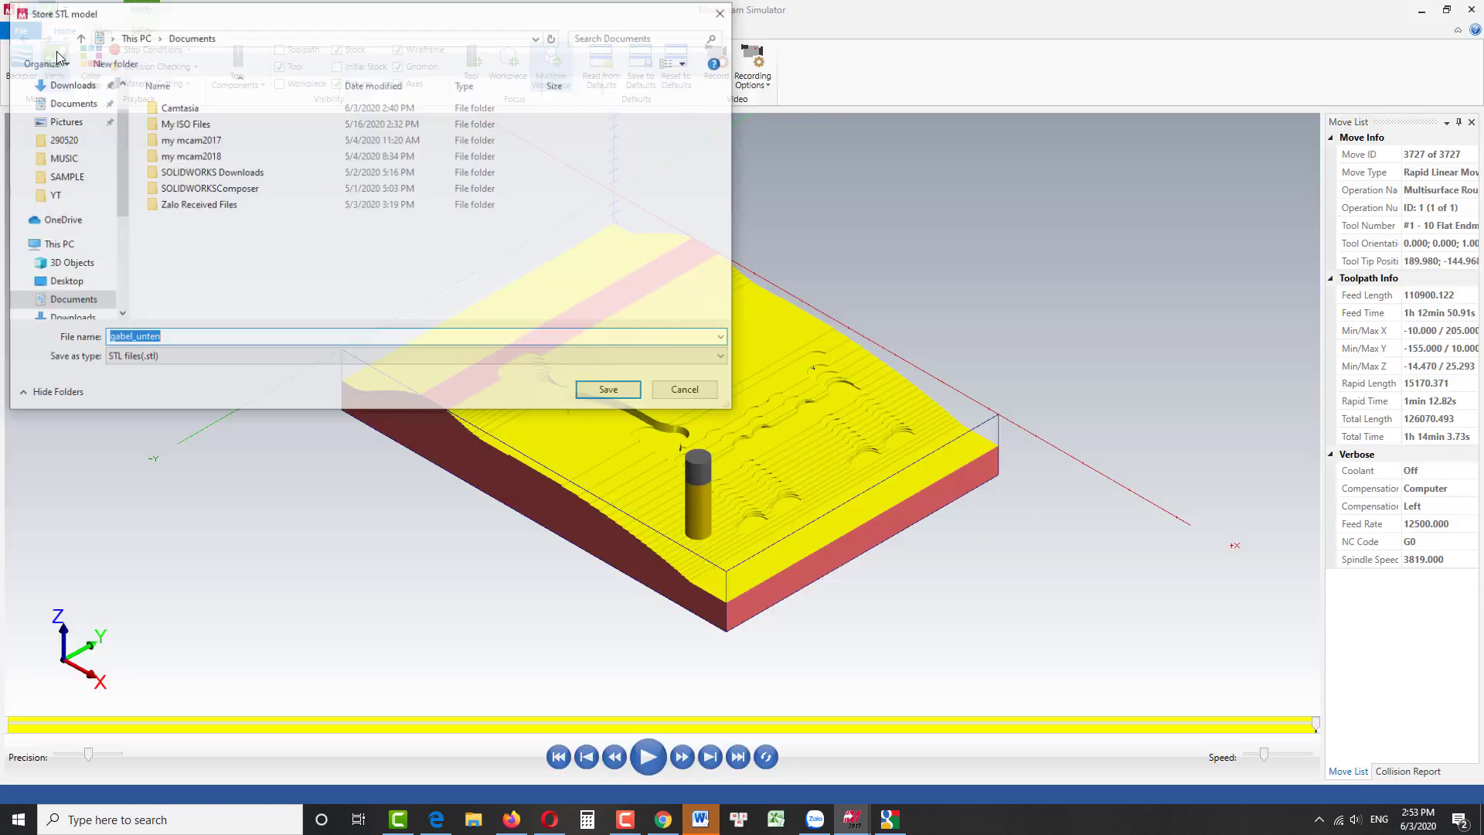
{"action": "left_click", "coordinate": [52, 195]}
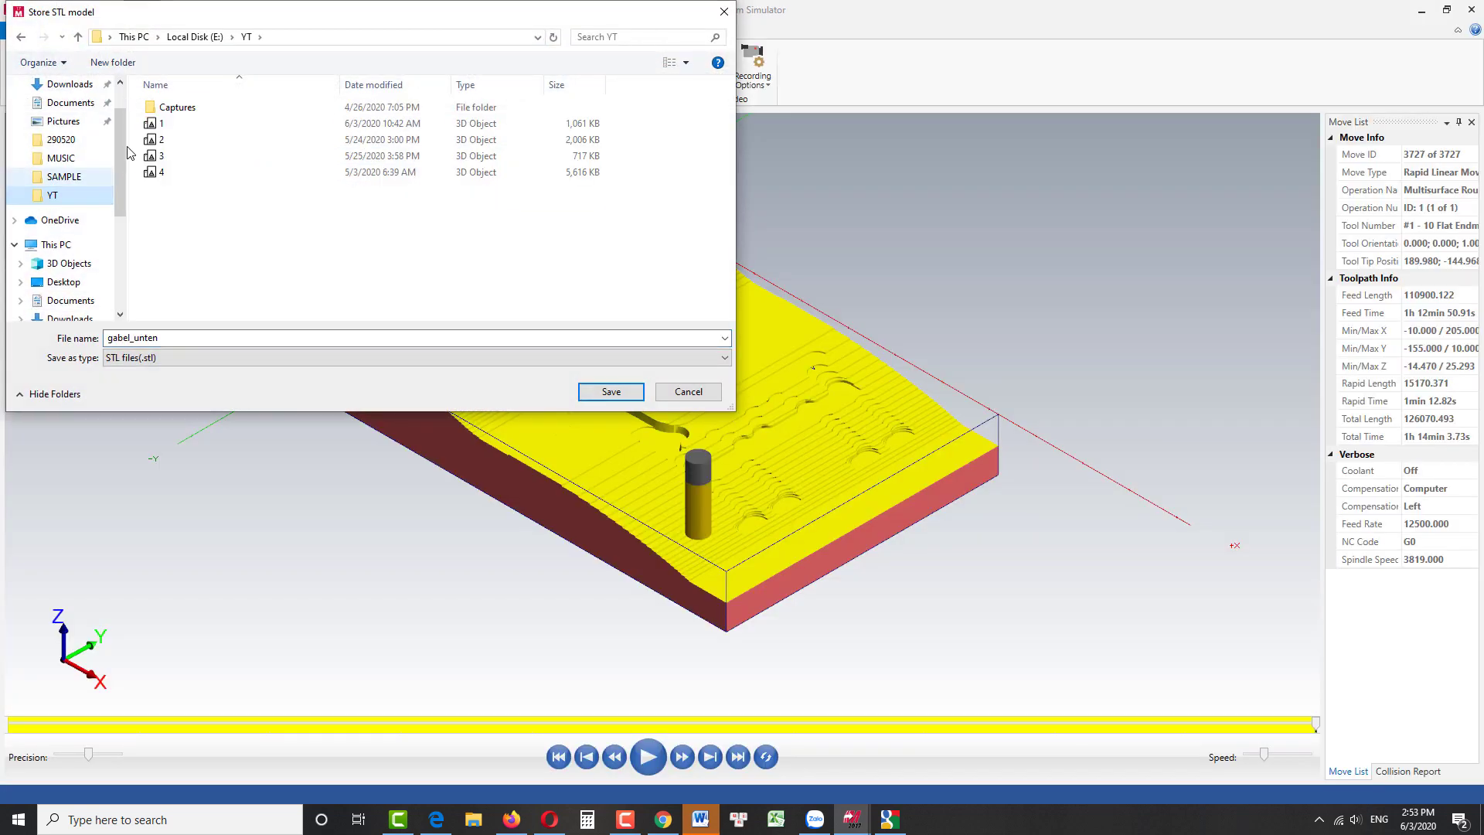
{"action": "left_click", "coordinate": [464, 123]}
{"action": "left_click", "coordinate": [610, 392]}
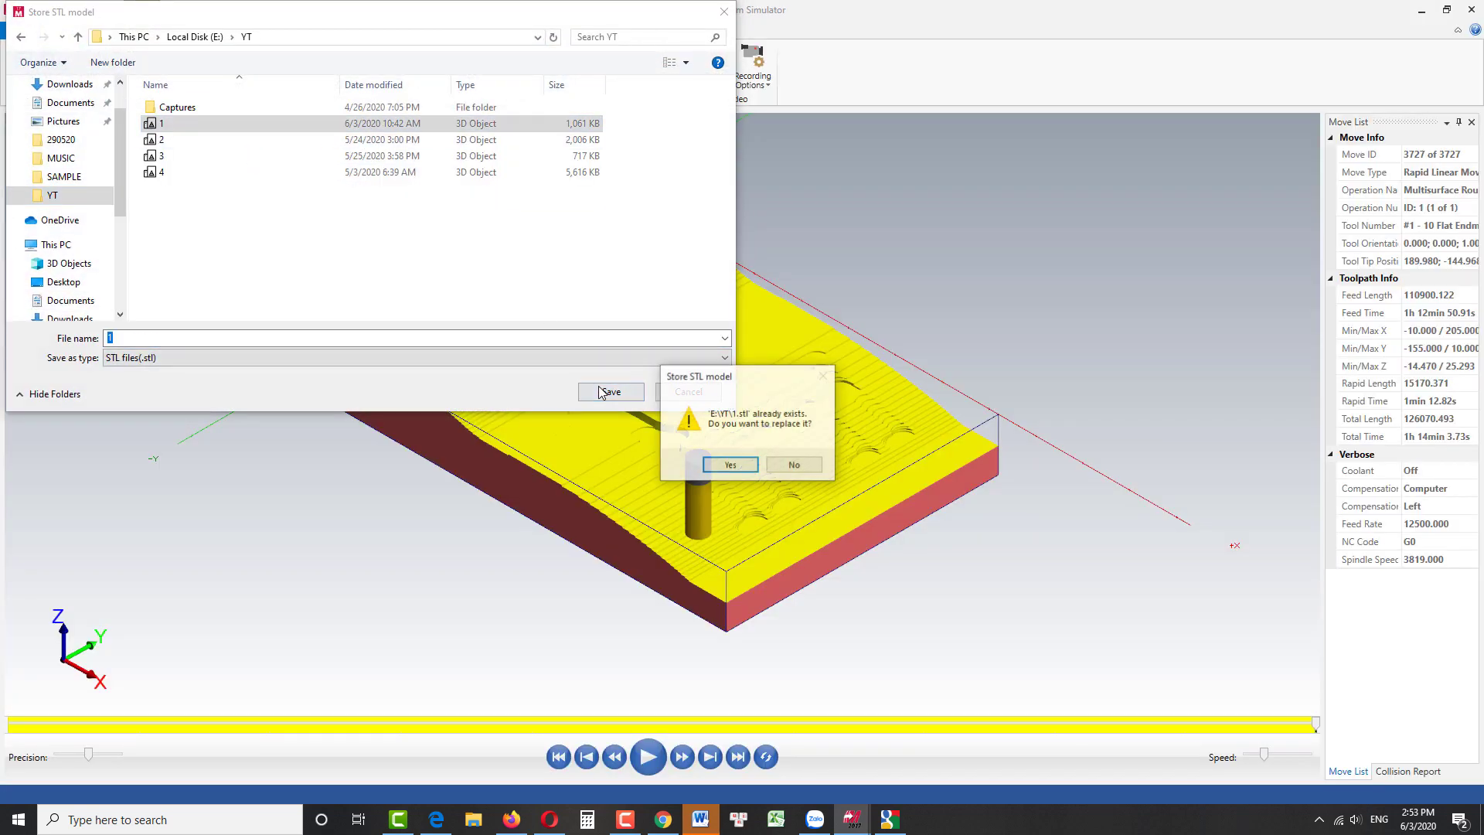
{"action": "left_click", "coordinate": [730, 466]}
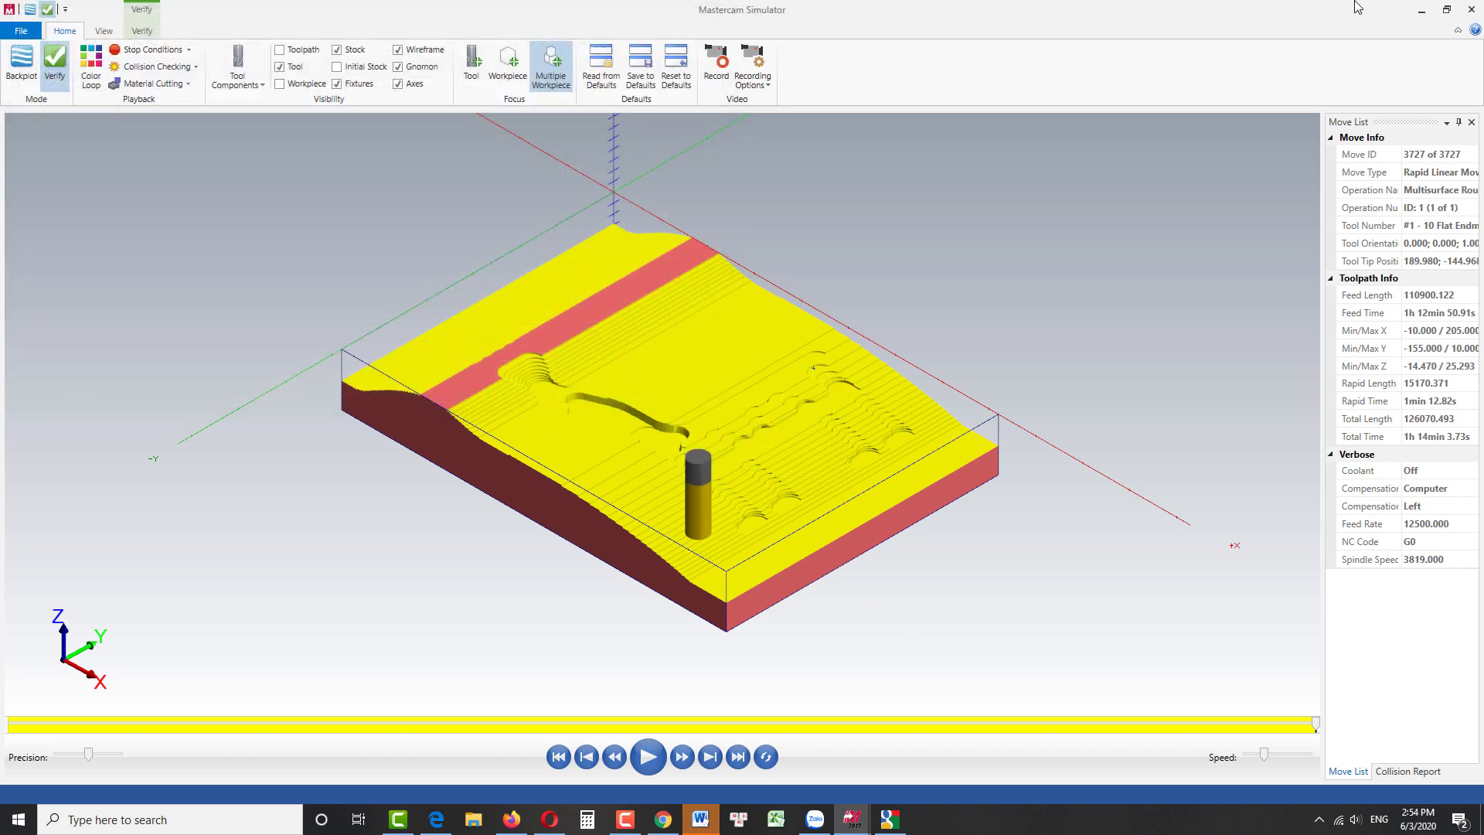
{"action": "left_click", "coordinate": [1473, 14]}
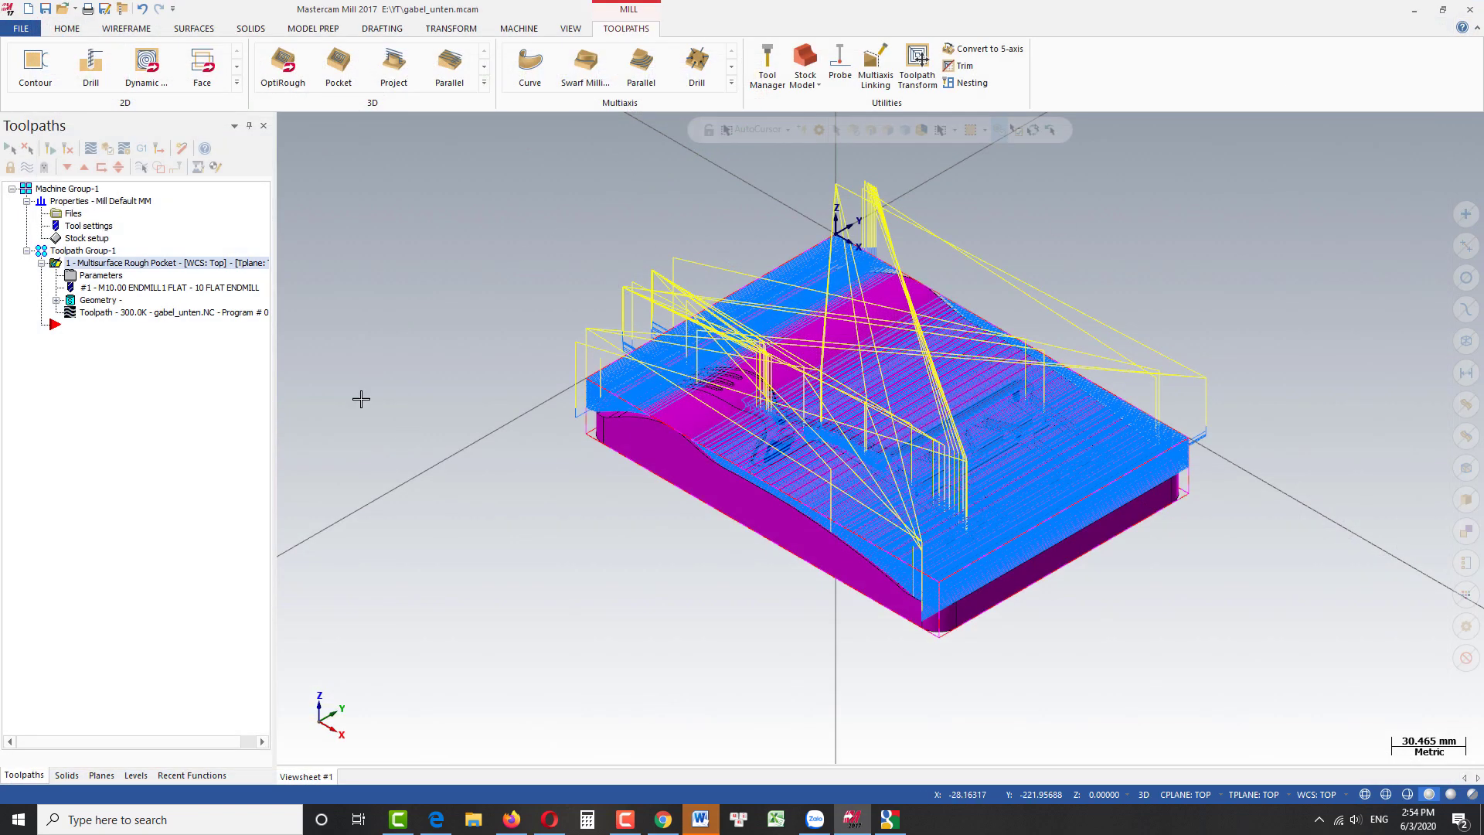
Step: Hide the Multisurface Rough Pocket toolpath so only the mold part is displayed
{"action": "left_click", "coordinate": [27, 169]}
{"action": "scroll", "coordinate": [467, 324], "scroll_direction": "down", "scroll_amount": 1}
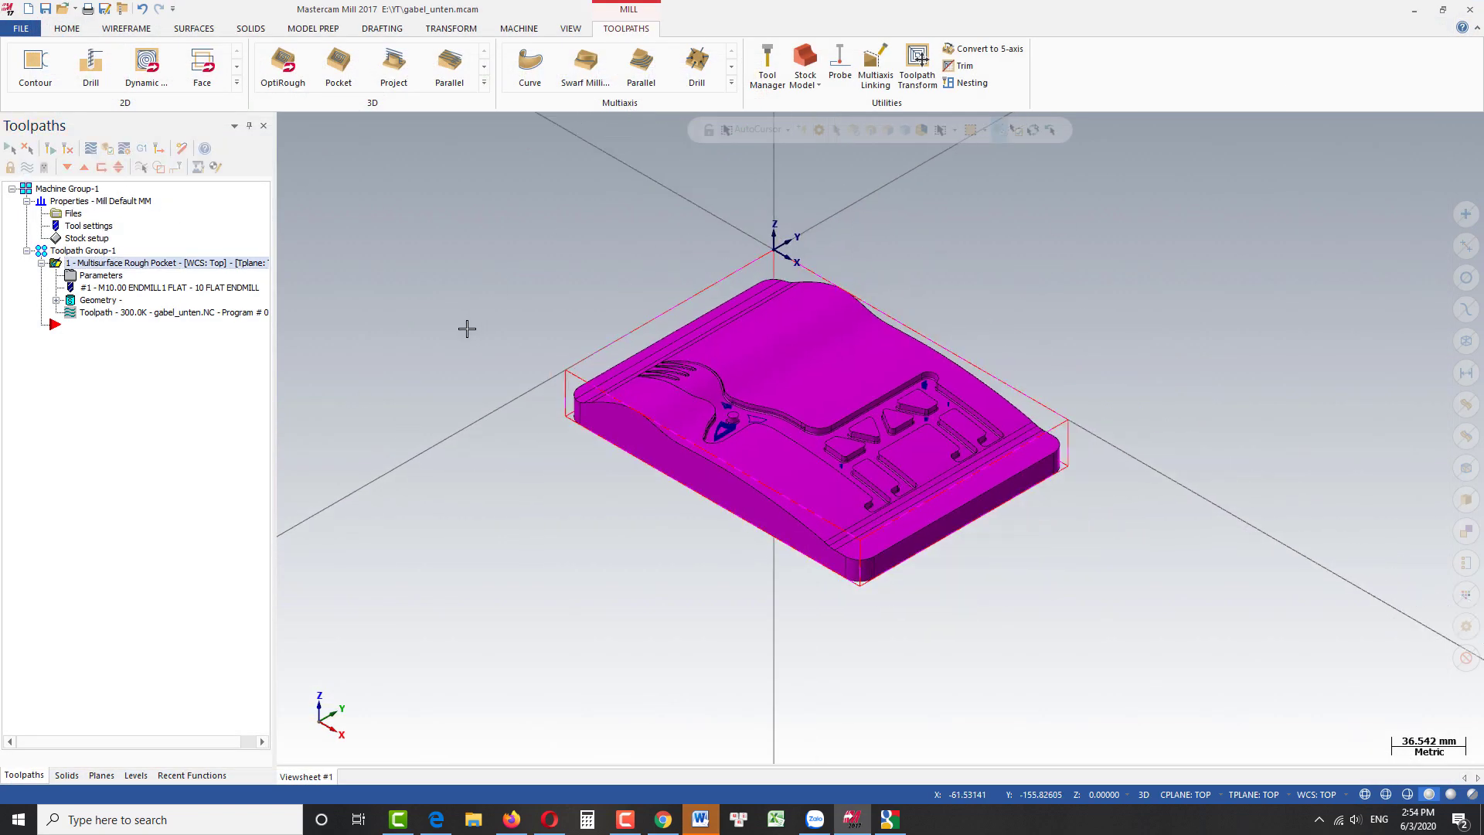
{"action": "scroll", "coordinate": [603, 409], "scroll_direction": "up", "scroll_amount": 2}
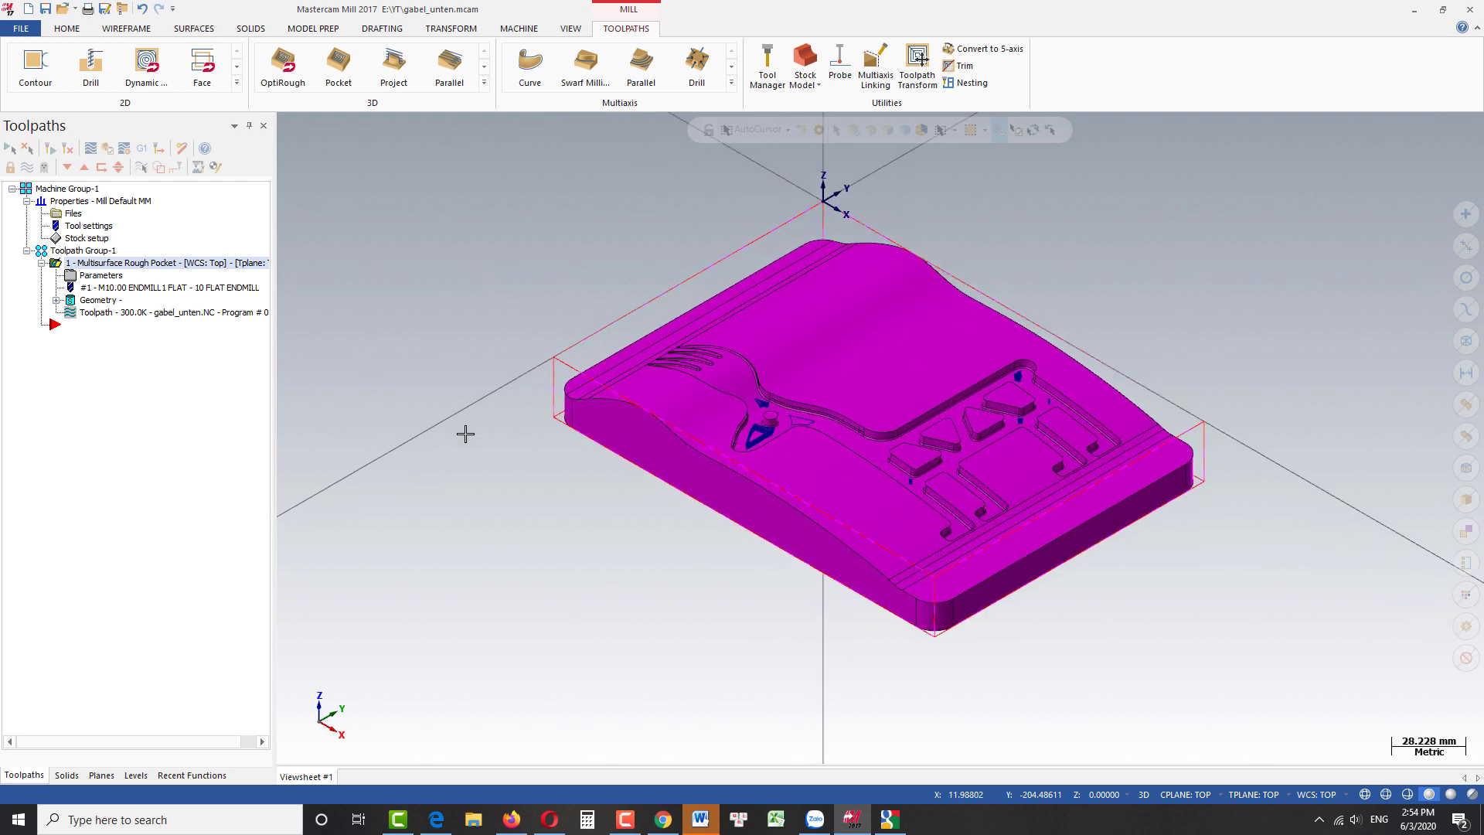
Step: Start an Area Roughing toolpath and select all surfaces of the mold part as drive surfaces
{"action": "left_click", "coordinate": [483, 83]}
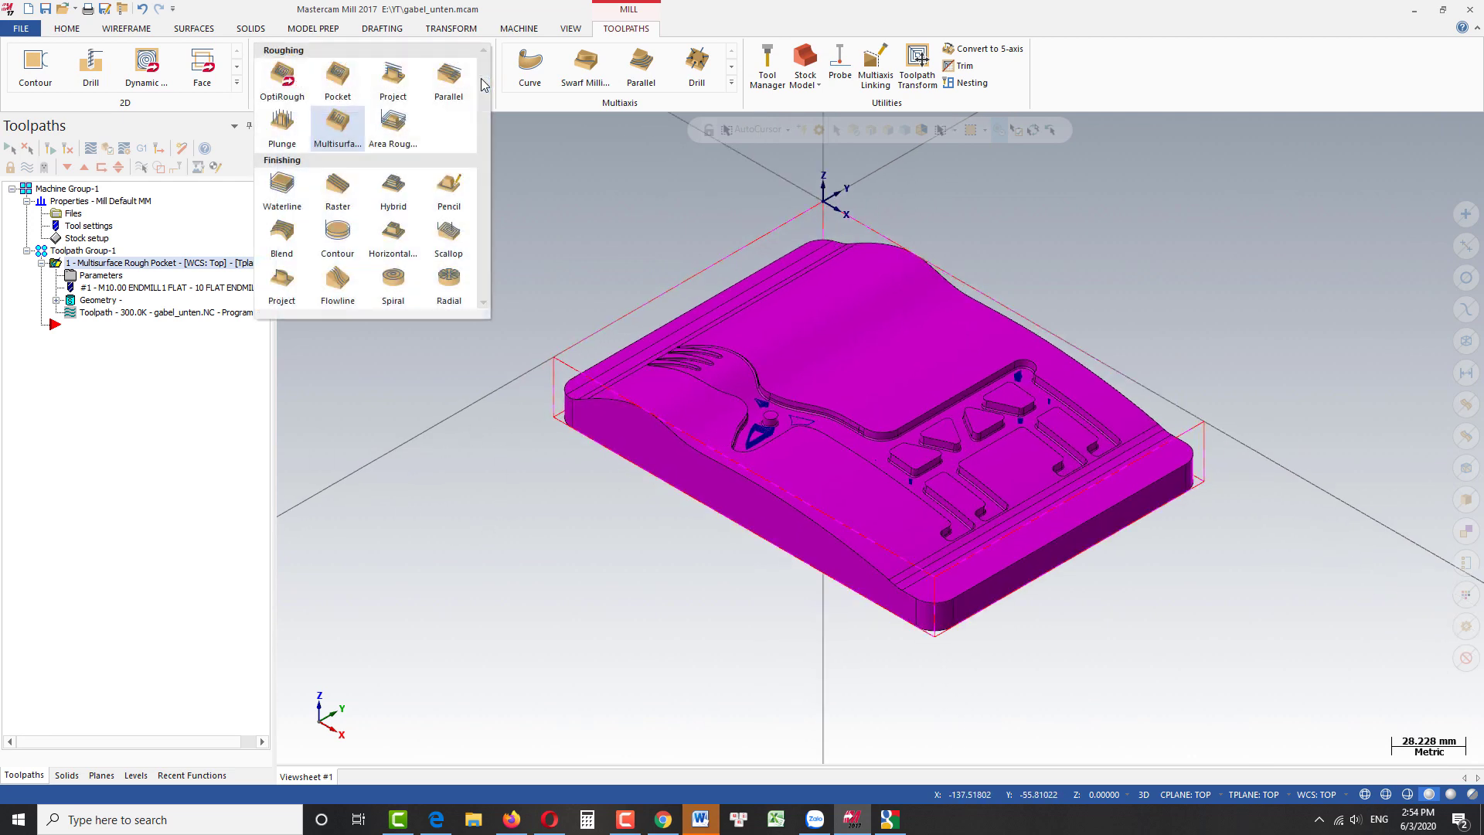
{"action": "left_click", "coordinate": [395, 132]}
{"action": "scroll", "coordinate": [480, 328], "scroll_direction": "down", "scroll_amount": 3}
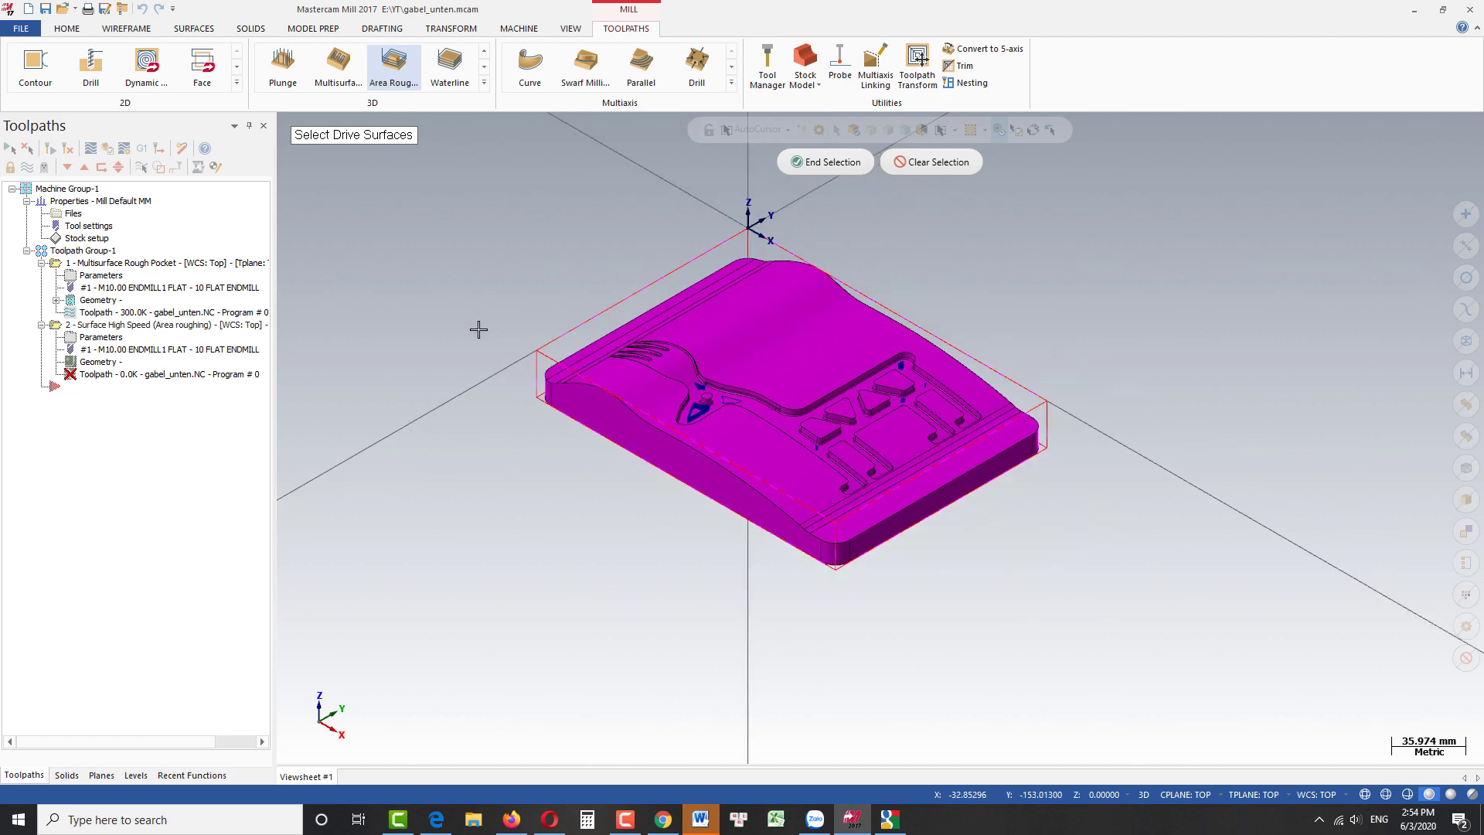
{"action": "left_click_drag", "start_coordinate": [491, 248], "coordinate": [941, 594]}
{"action": "left_click", "coordinate": [824, 162]}
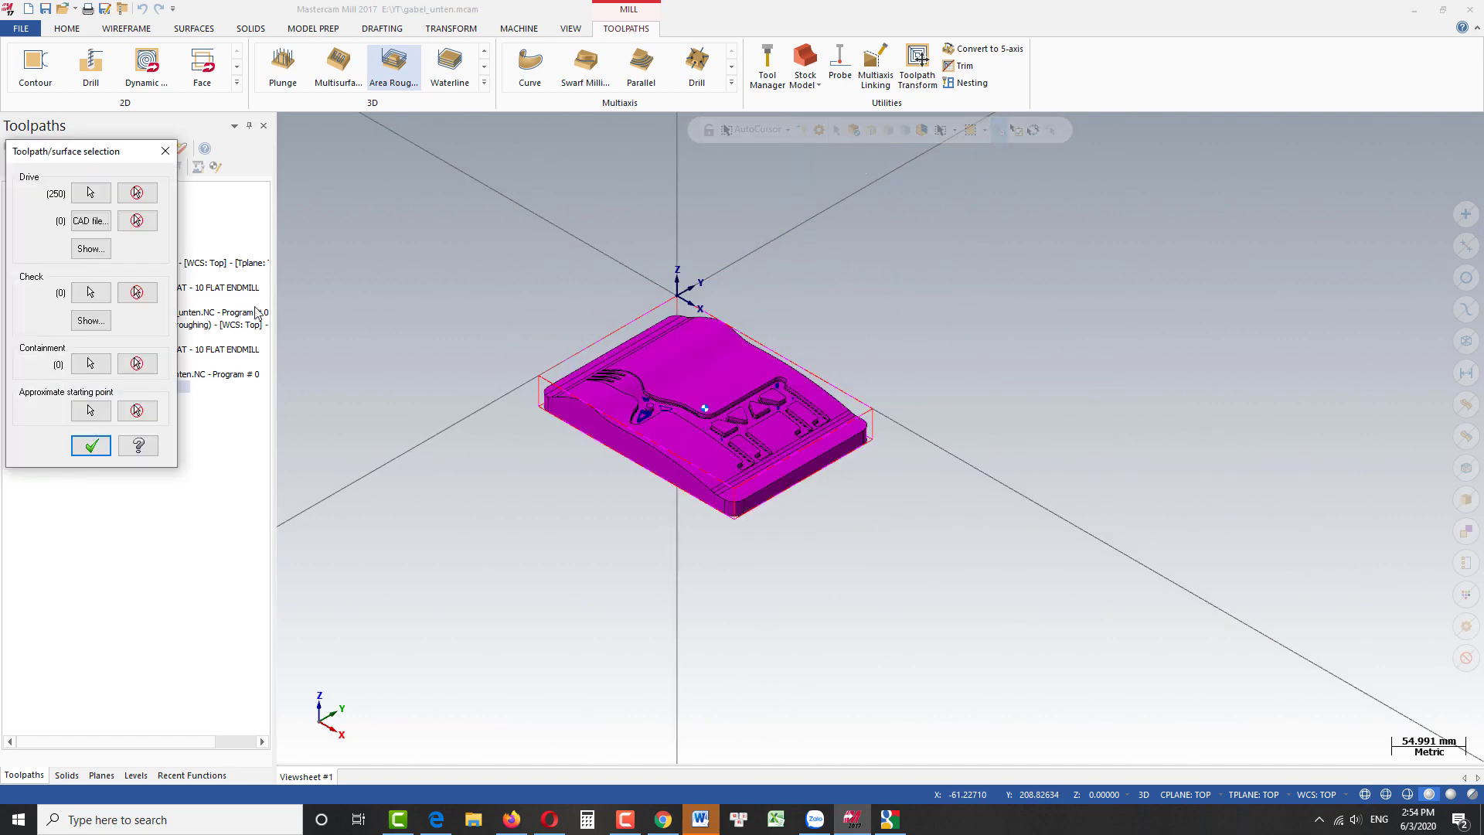
Step: Chain the solid edge loop around the fork-shaped cavity as the containment boundary and accept the surface selection
{"action": "left_click", "coordinate": [90, 363]}
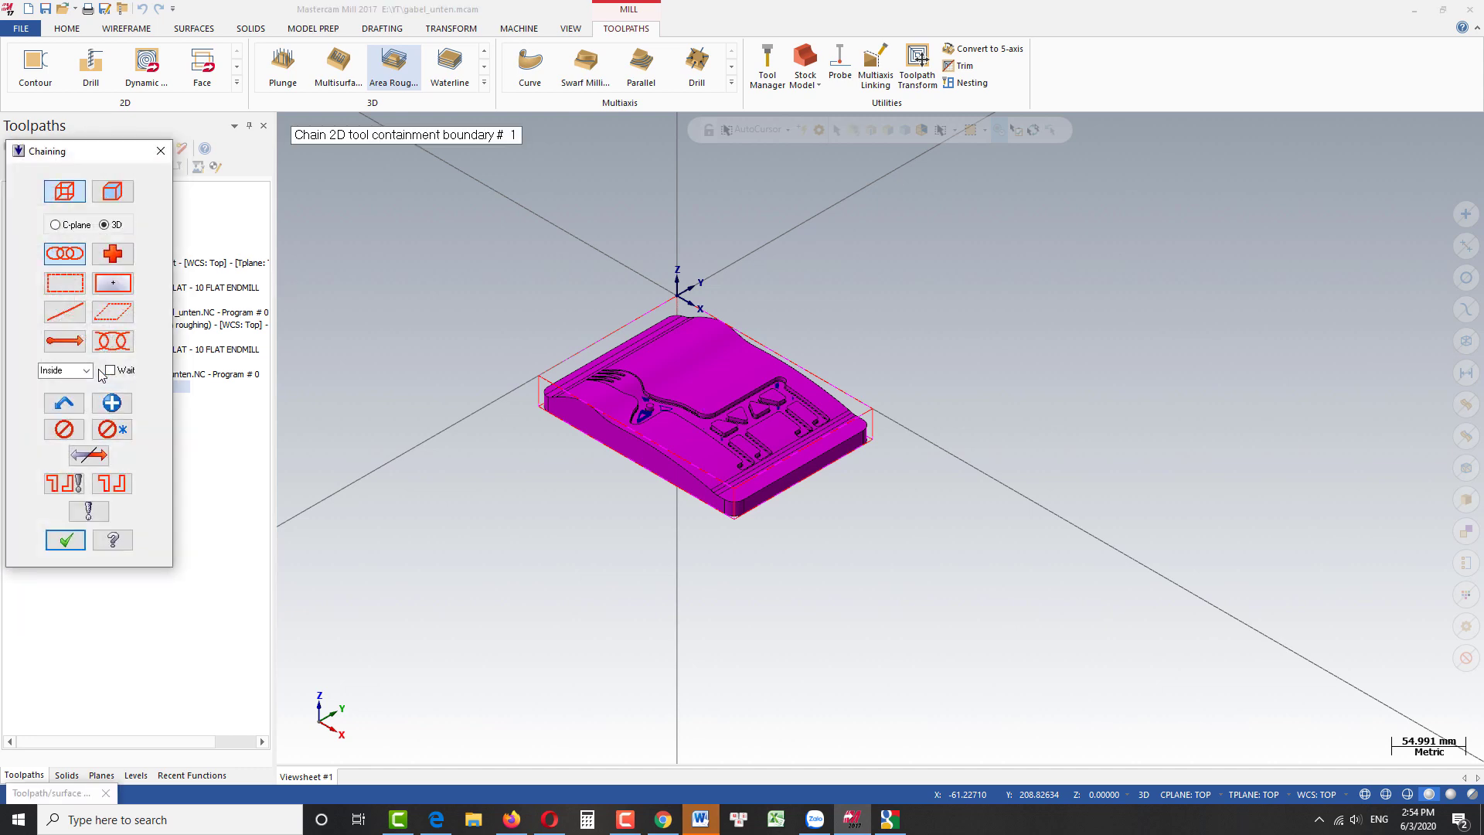
{"action": "left_click", "coordinate": [113, 191]}
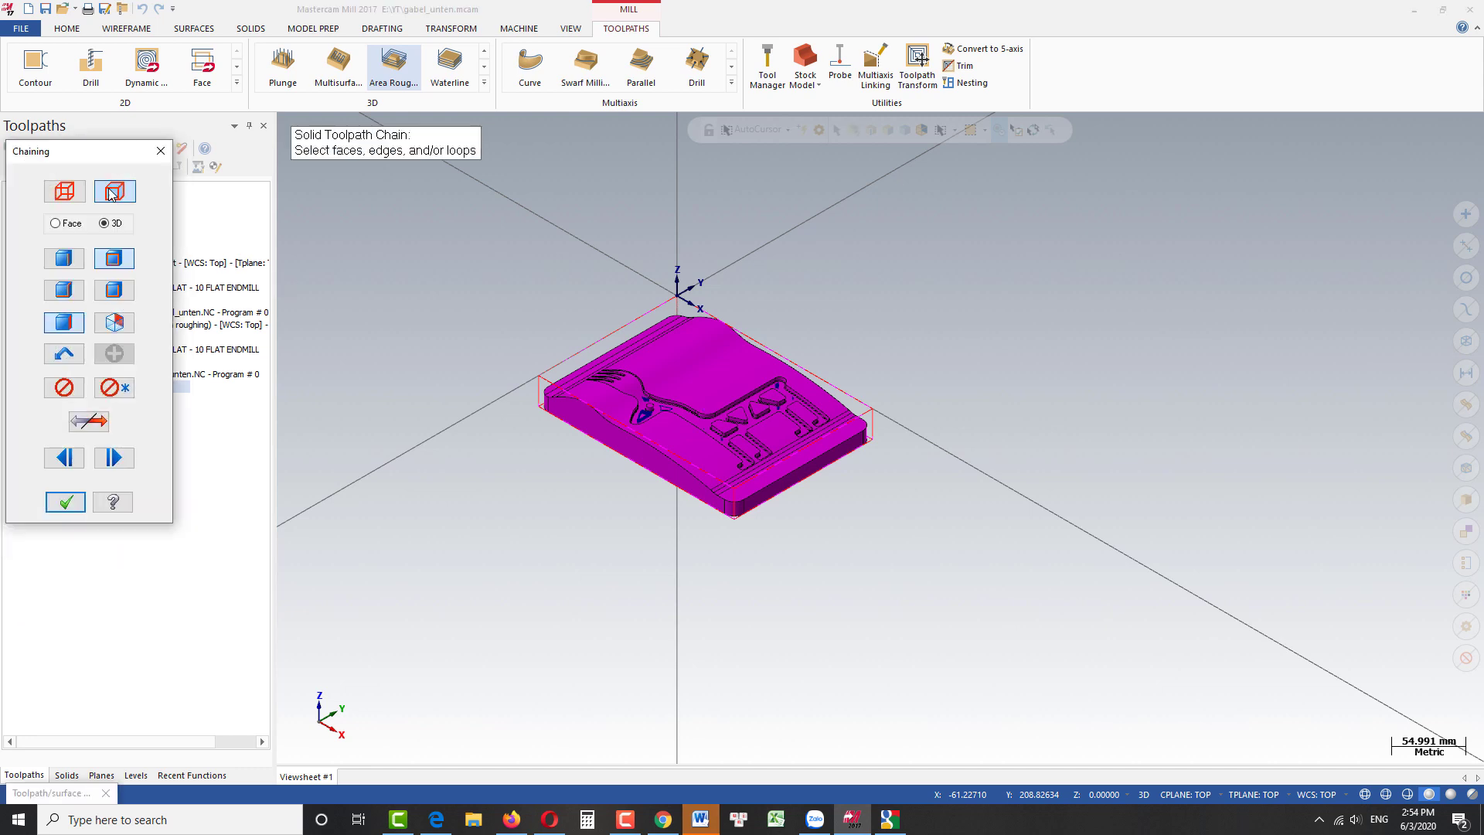
{"action": "scroll", "coordinate": [513, 345], "scroll_direction": "up", "scroll_amount": 3}
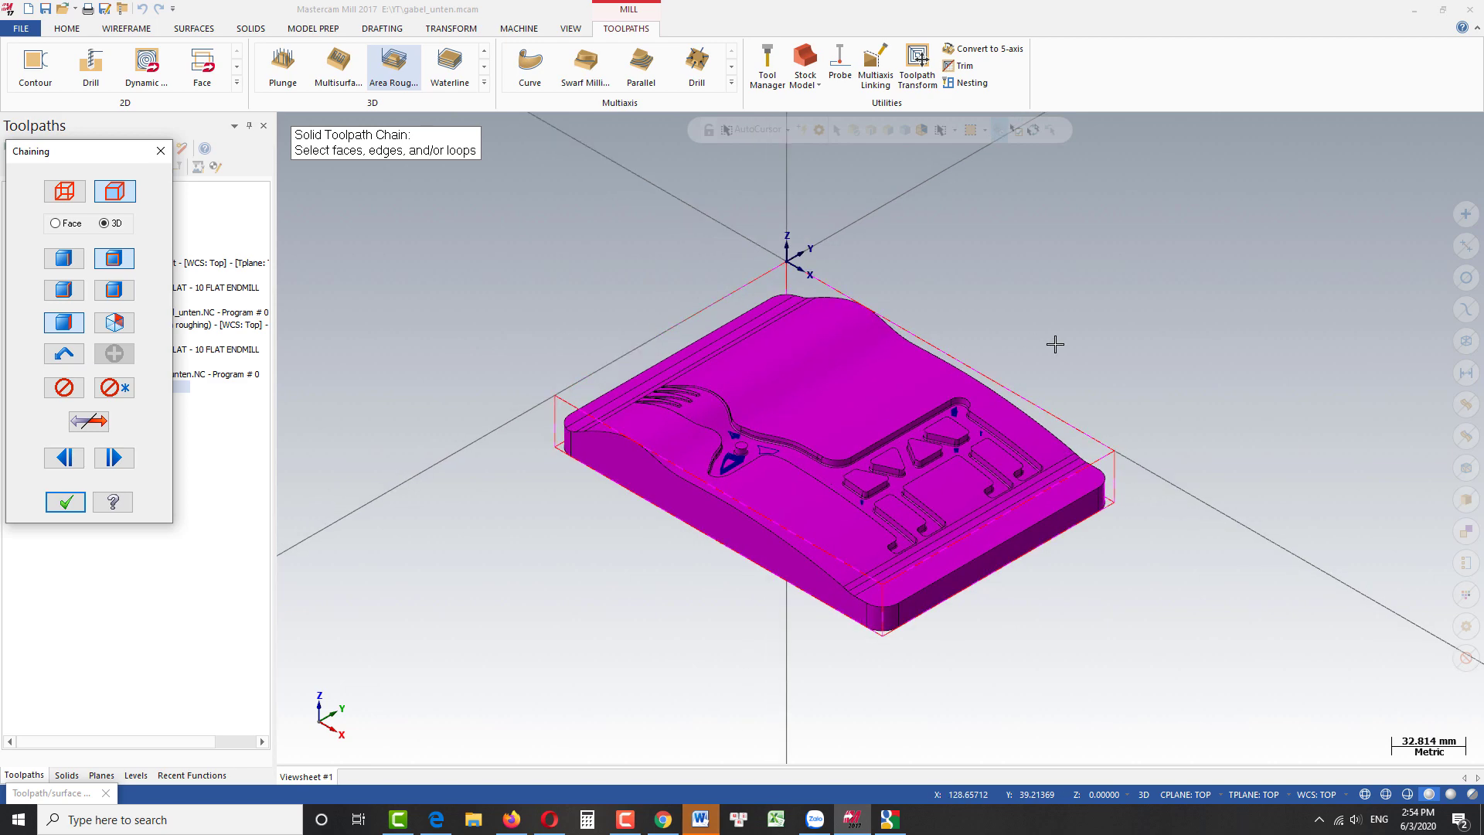
{"action": "left_click", "coordinate": [1022, 442]}
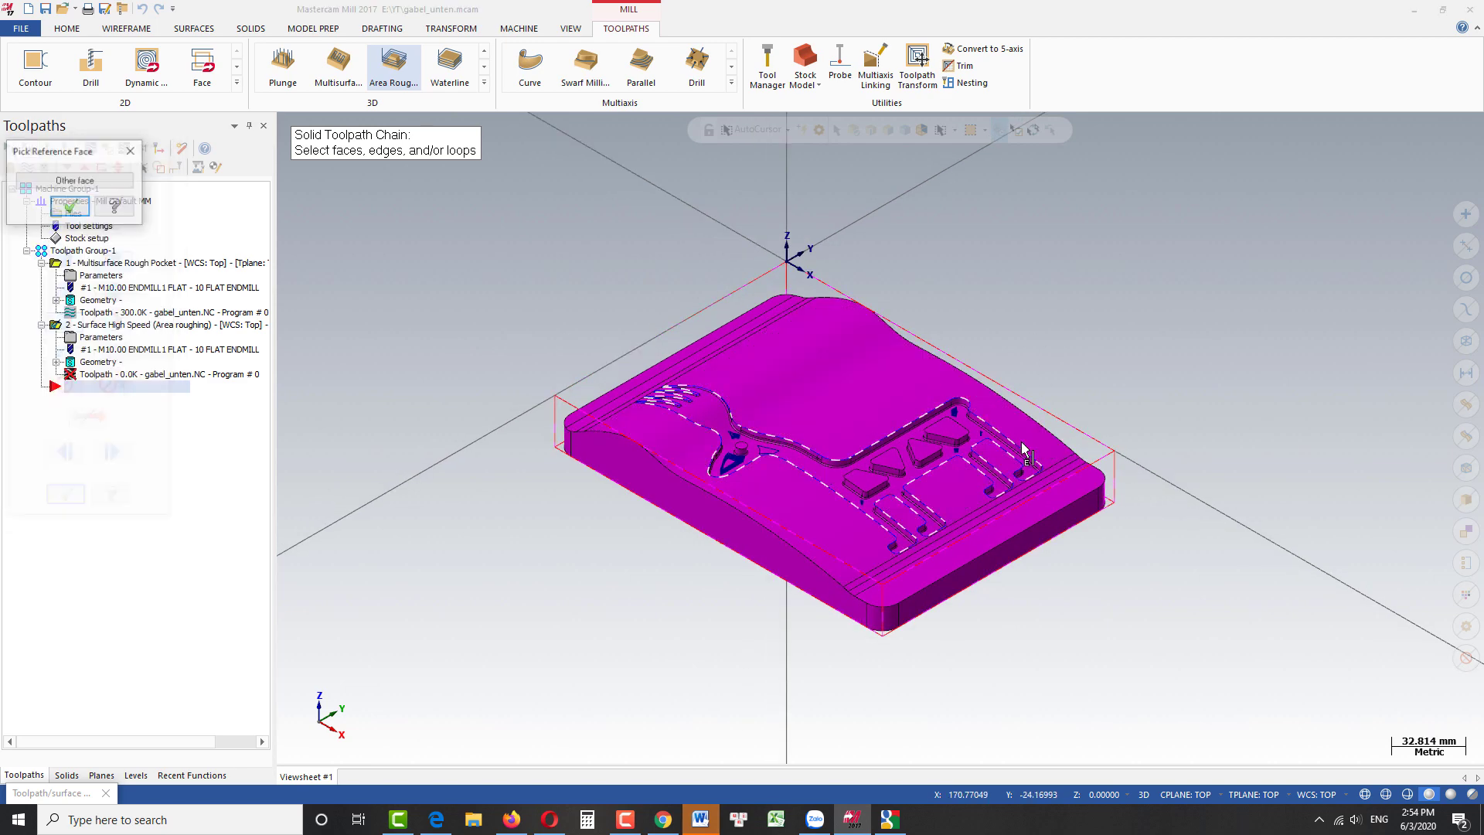
{"action": "left_click", "coordinate": [69, 208]}
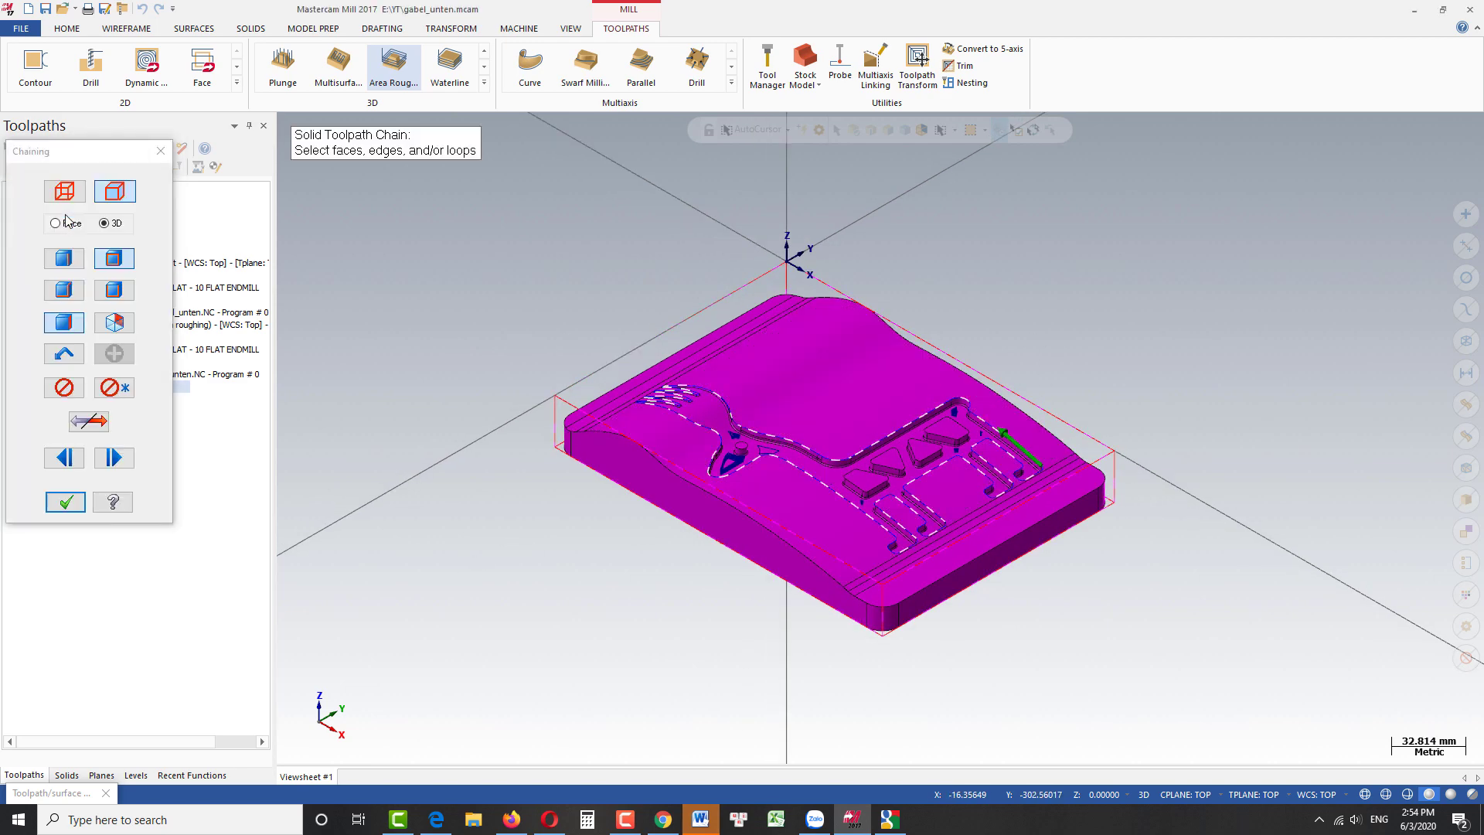
{"action": "left_click", "coordinate": [62, 501]}
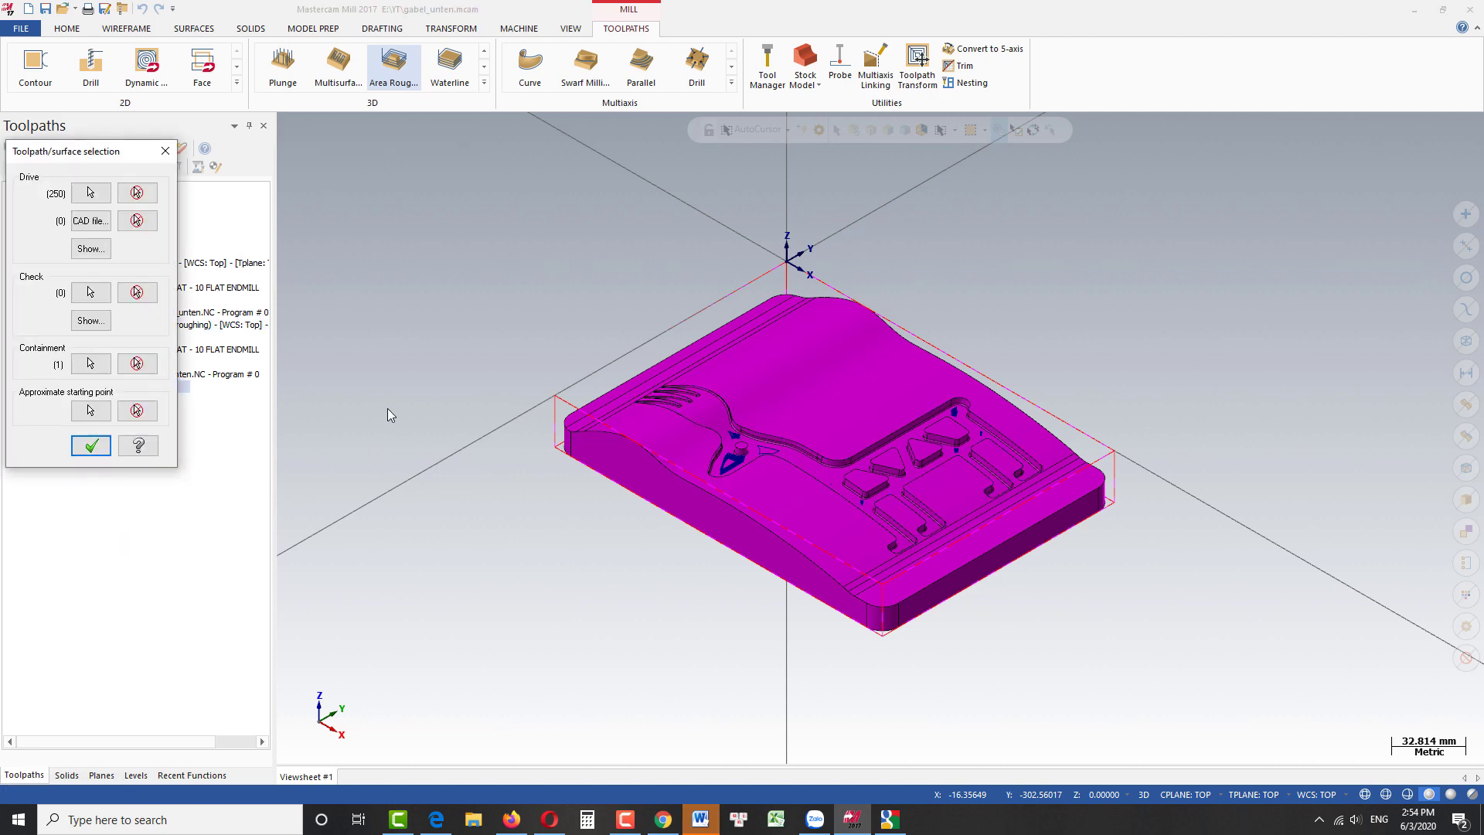
{"action": "left_click", "coordinate": [89, 446]}
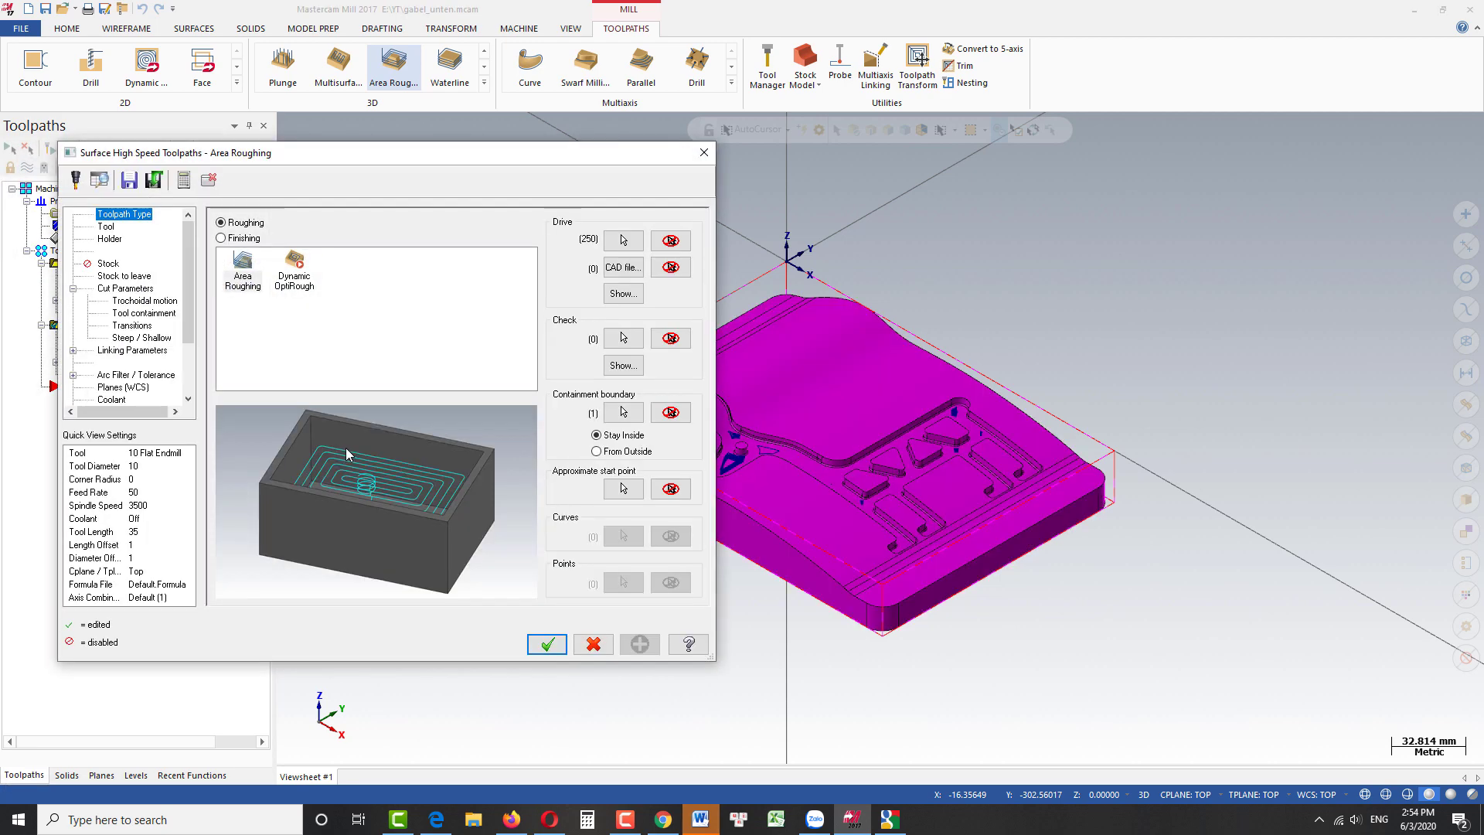
Step: Create a new flat end mill with 4 mm cutting diameter and 30 mm overall length, recalculating its feeds and speeds
{"action": "left_click", "coordinate": [106, 227]}
{"action": "right_click", "coordinate": [301, 315]}
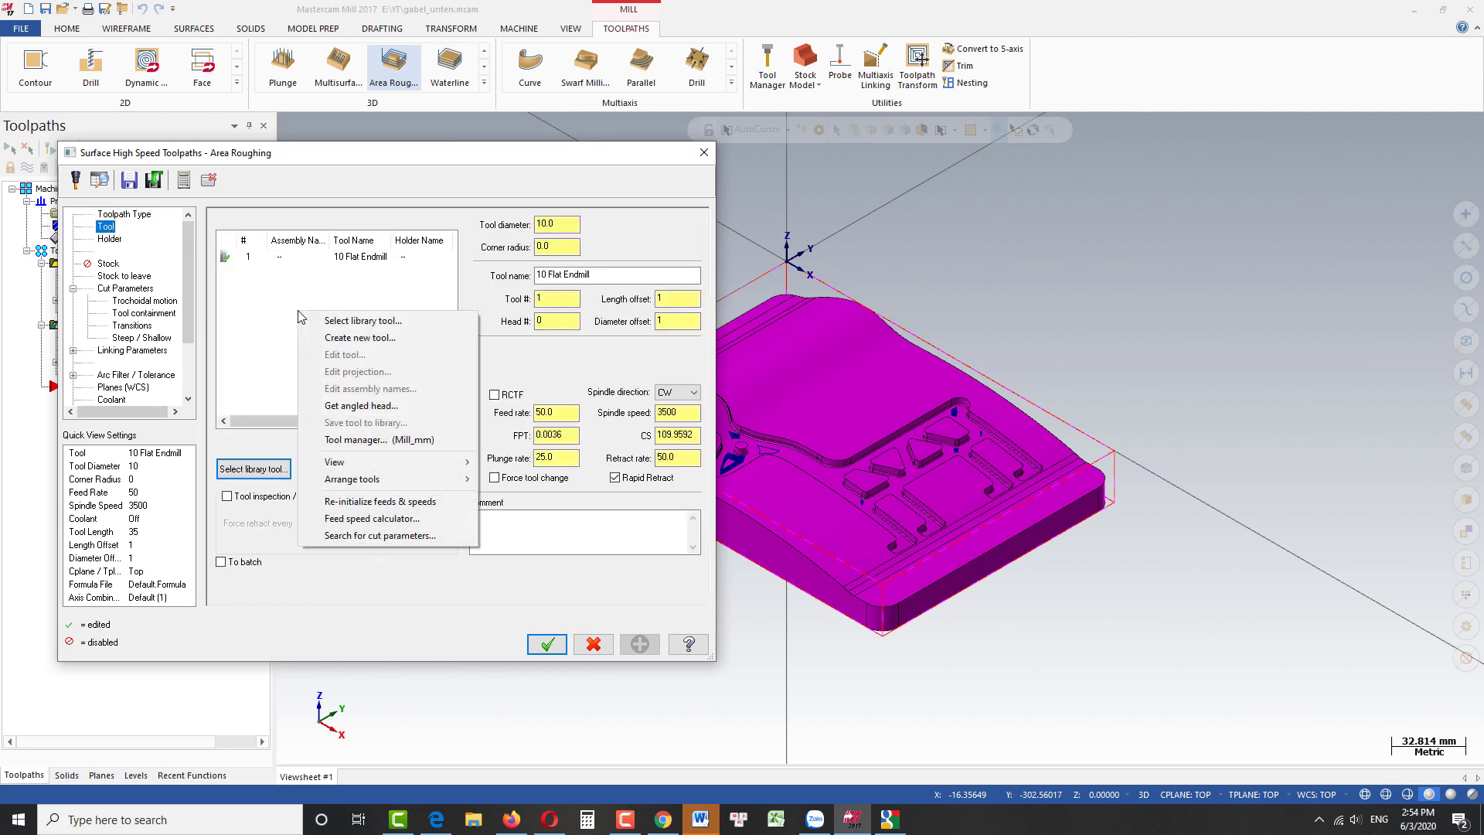
{"action": "left_click", "coordinate": [344, 338]}
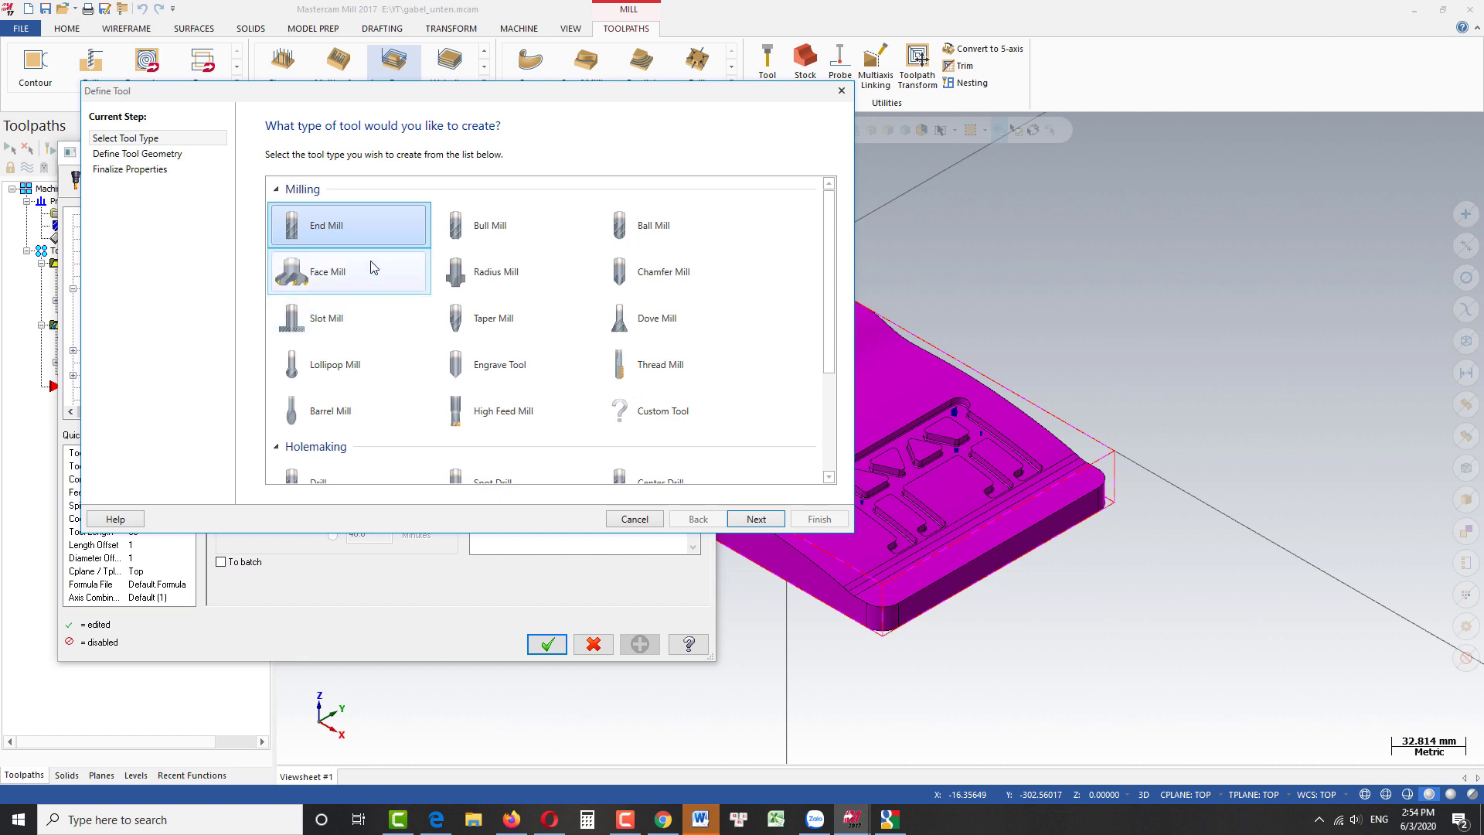
{"action": "left_click", "coordinate": [756, 518]}
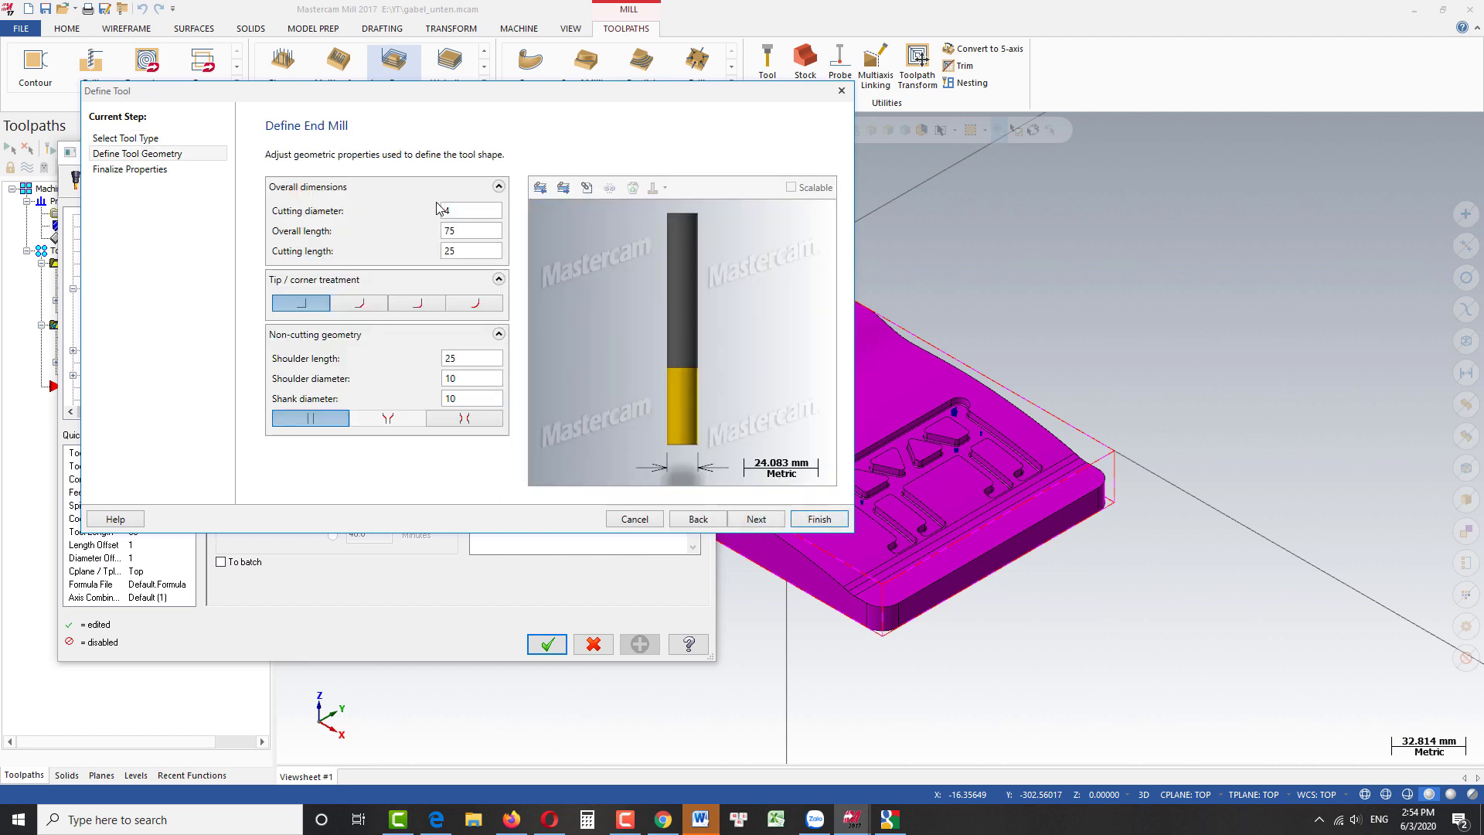
{"action": "left_click", "coordinate": [467, 230]}
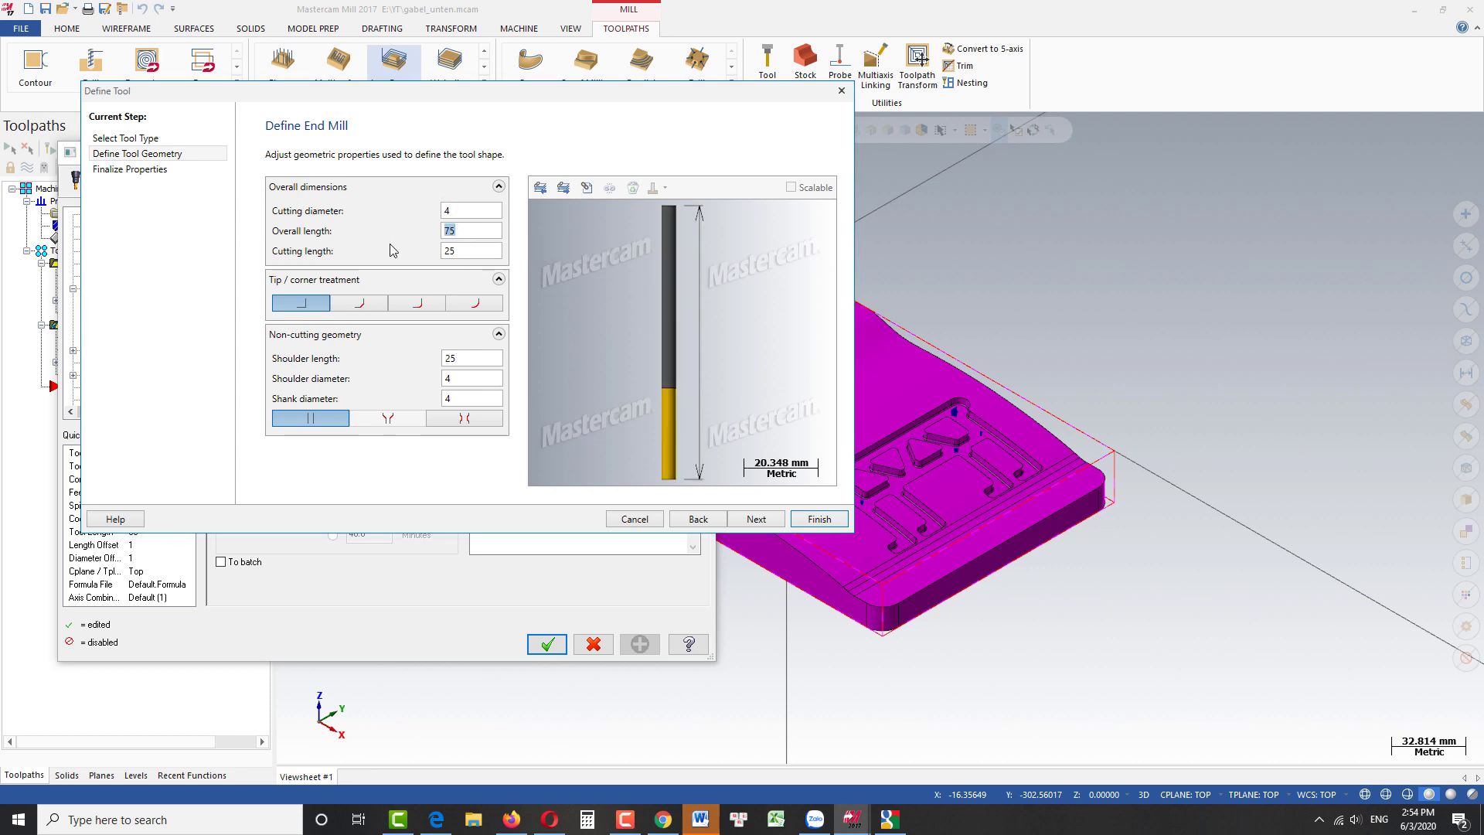
{"action": "type", "text": "30"}
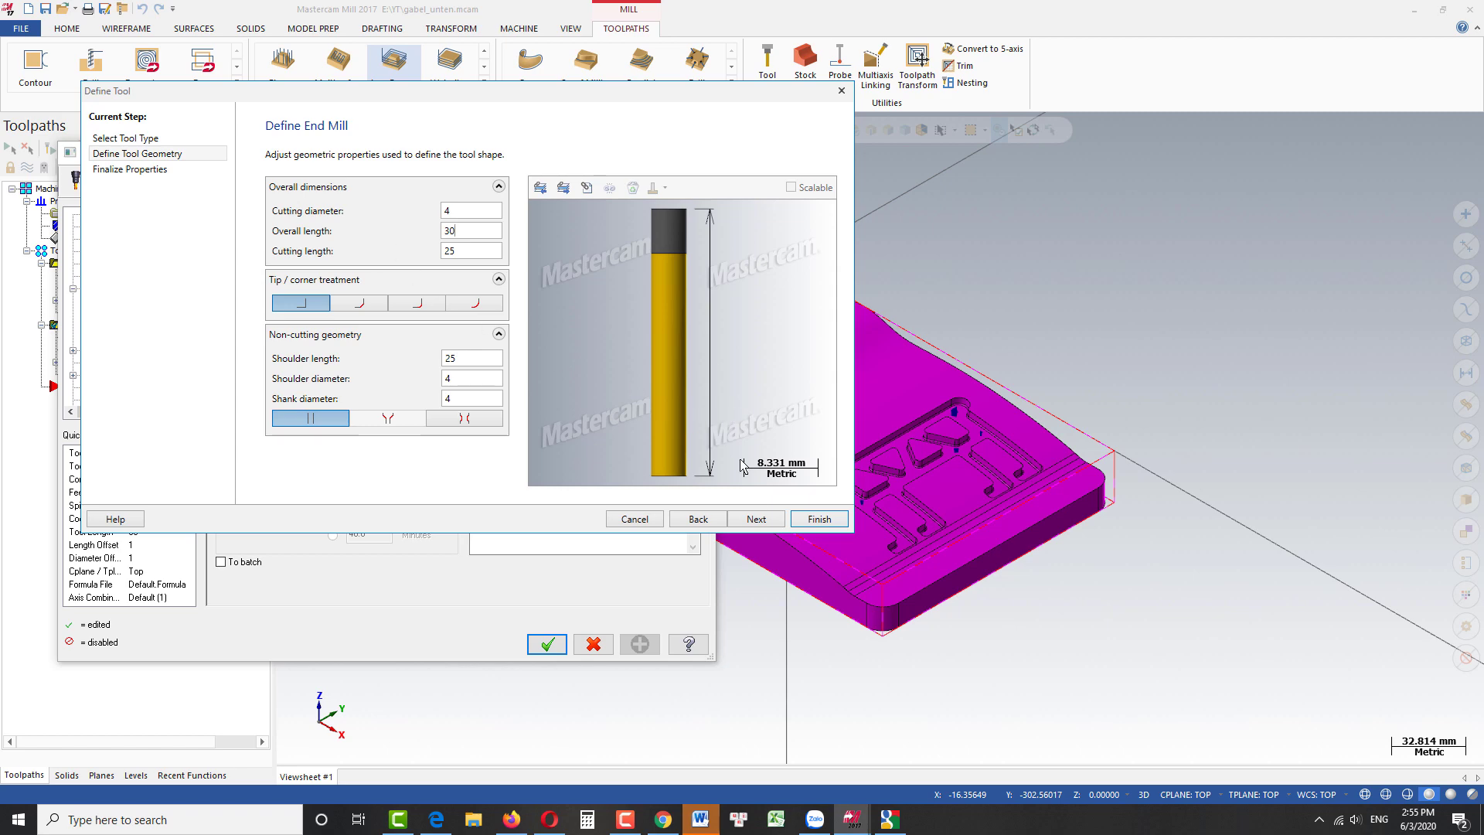
{"action": "left_click", "coordinate": [756, 518]}
{"action": "left_click", "coordinate": [534, 380]}
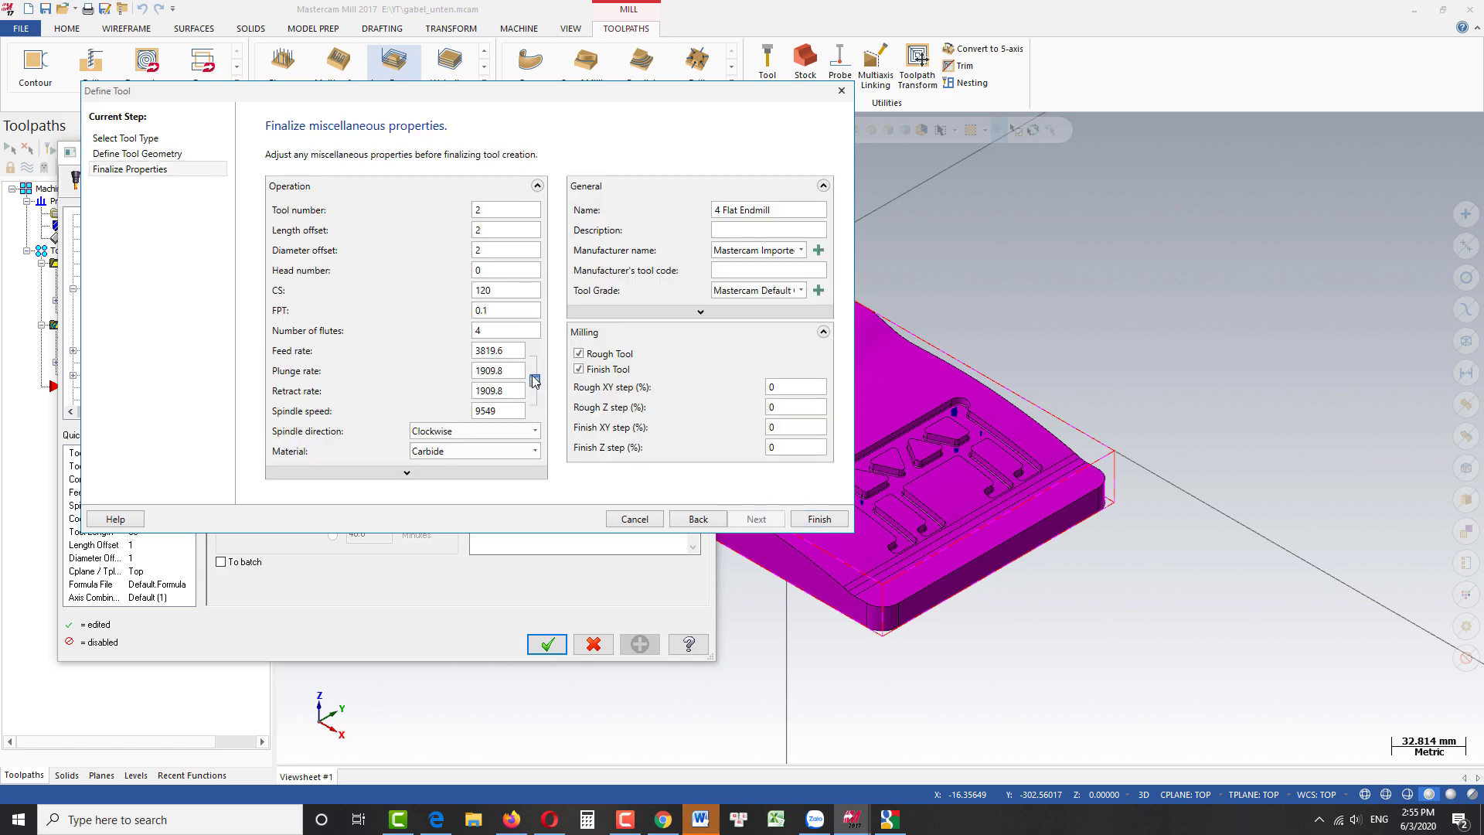
{"action": "left_click", "coordinate": [807, 519]}
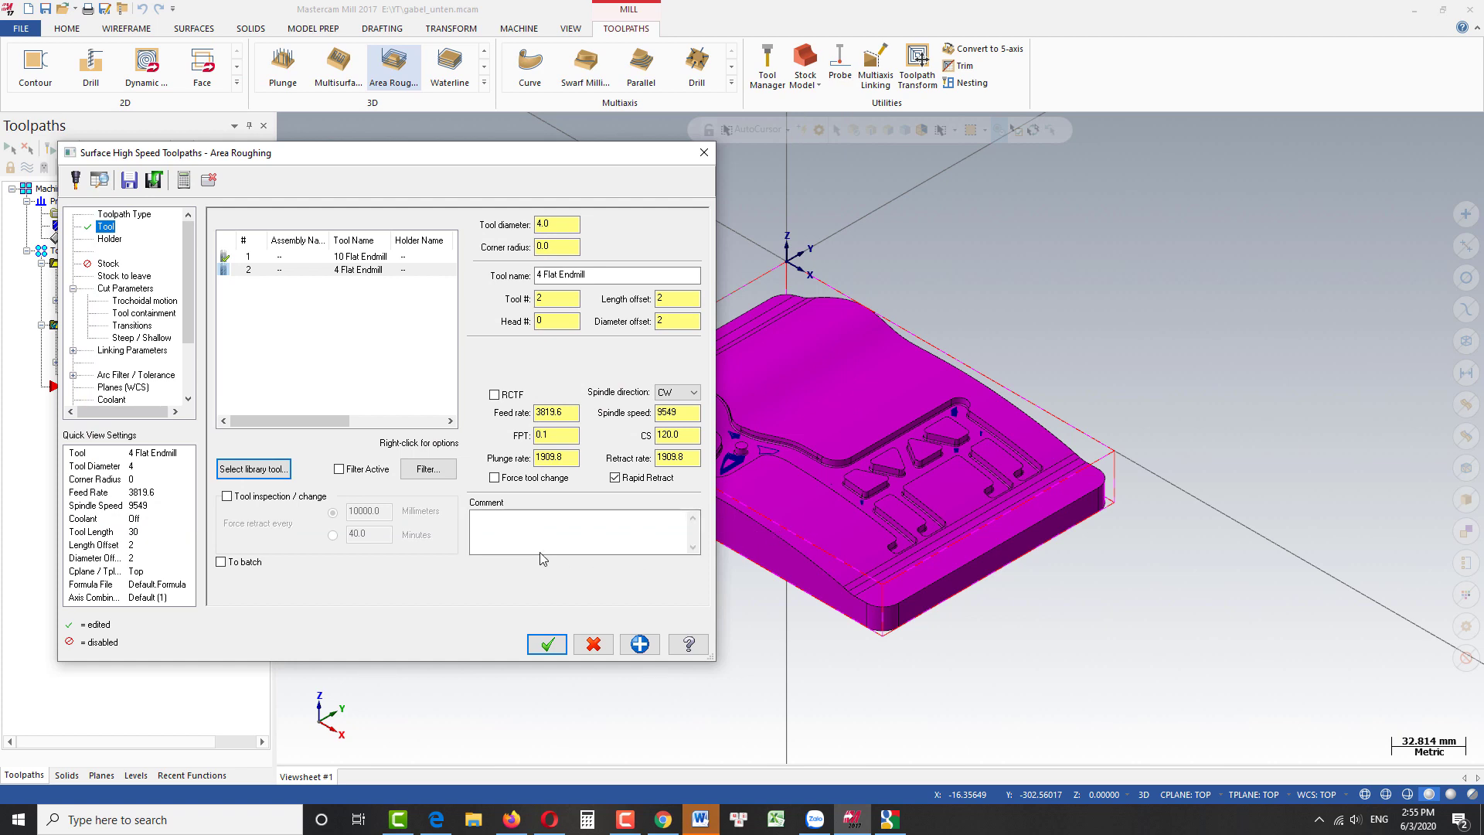
Step: Set the 4 mm end mill's feed per tooth to 0.04 and assign it the B2C4-0011 holder
{"action": "double_click", "coordinate": [550, 435]}
{"action": "type", "text": ".04"}
{"action": "key", "text": "Return"}
{"action": "left_click", "coordinate": [109, 239]}
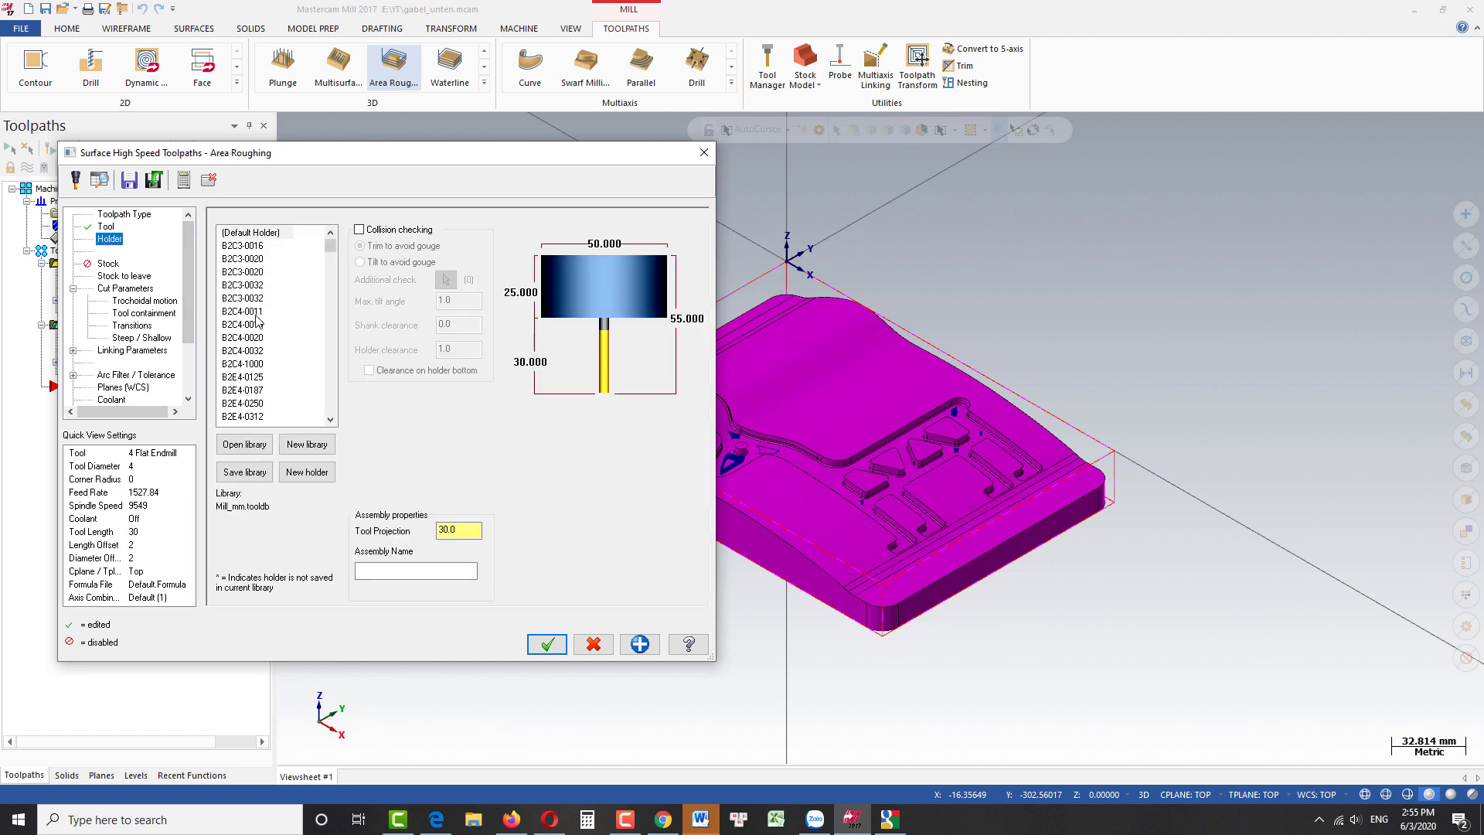
{"action": "left_click", "coordinate": [249, 272]}
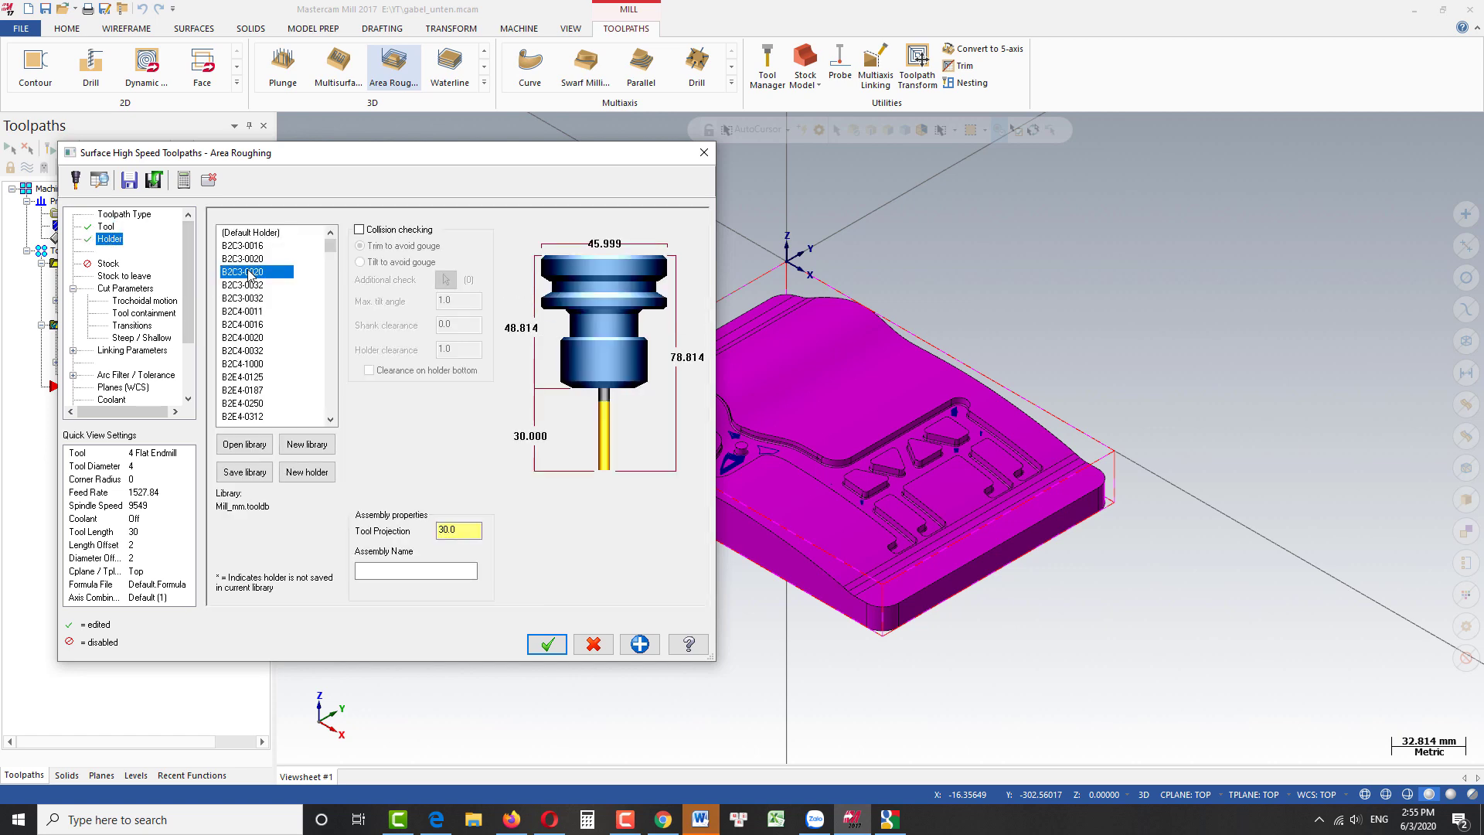
{"action": "left_click", "coordinate": [255, 312]}
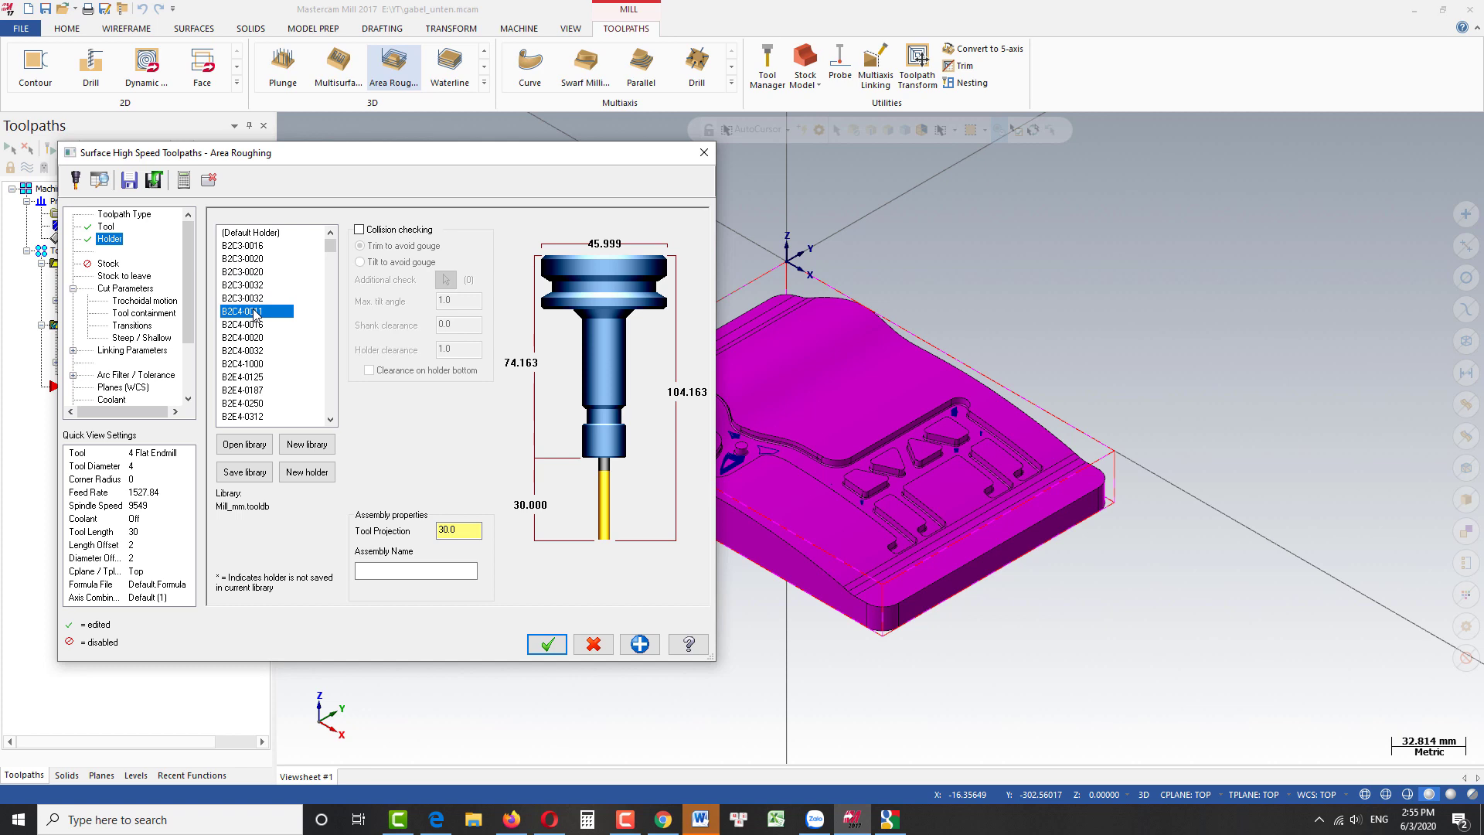
Step: Enable rest material computed from the Multisurface Rough Pocket operation and leave 0.2 mm stock on drive walls and floors
{"action": "left_click", "coordinate": [109, 263]}
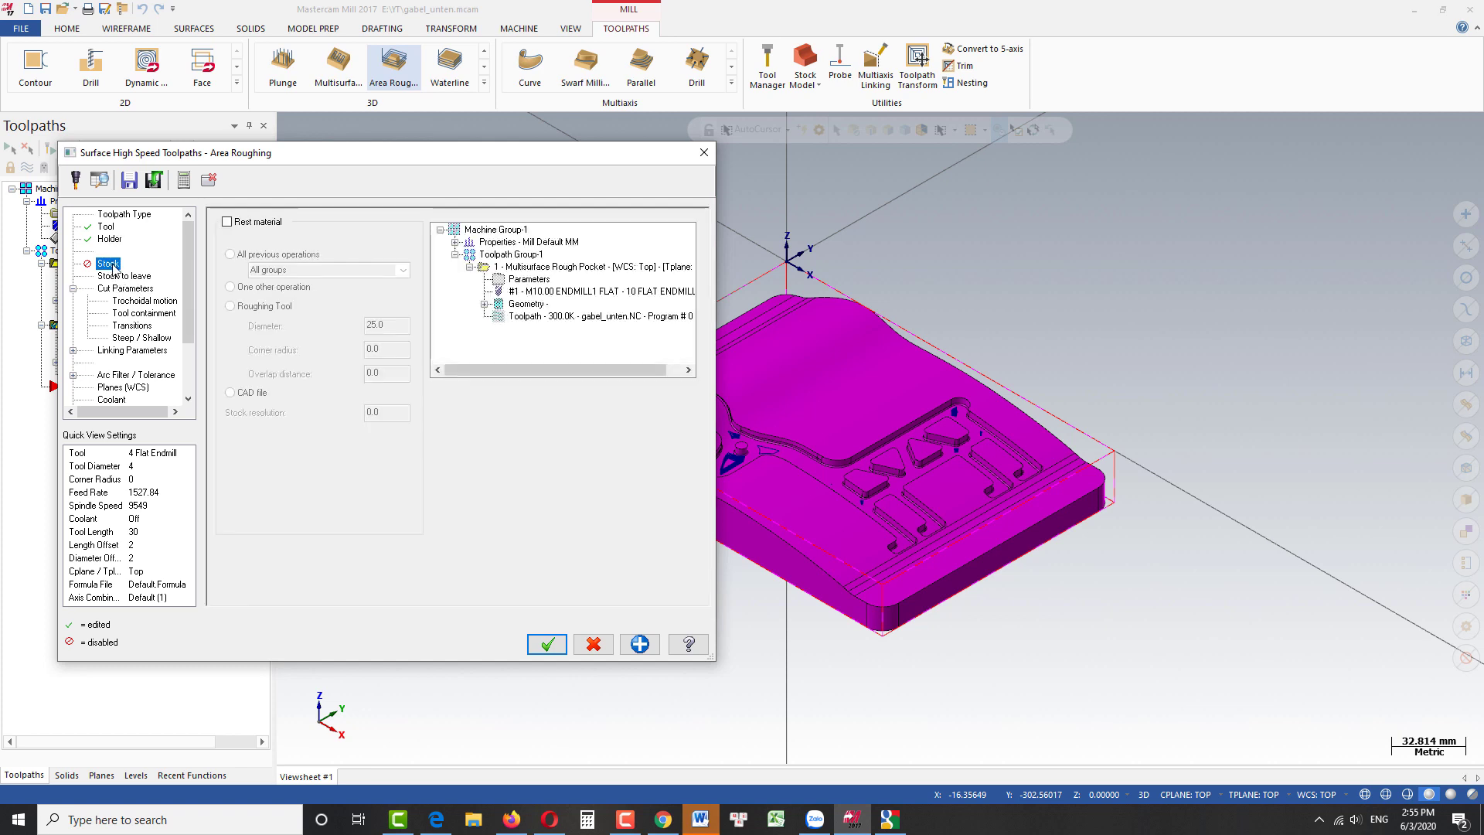
{"action": "left_click", "coordinate": [259, 223]}
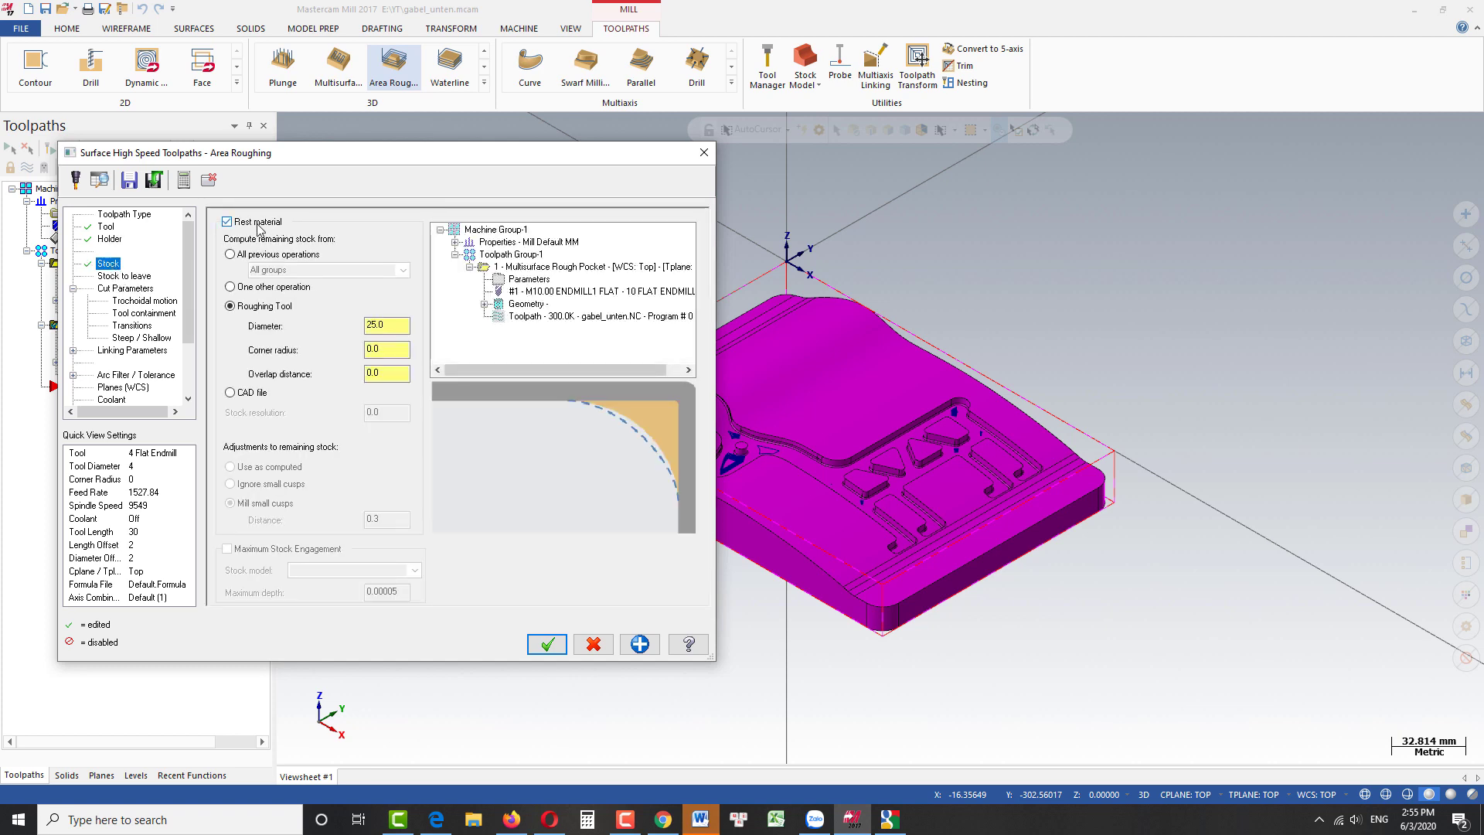
{"action": "left_click", "coordinate": [252, 287]}
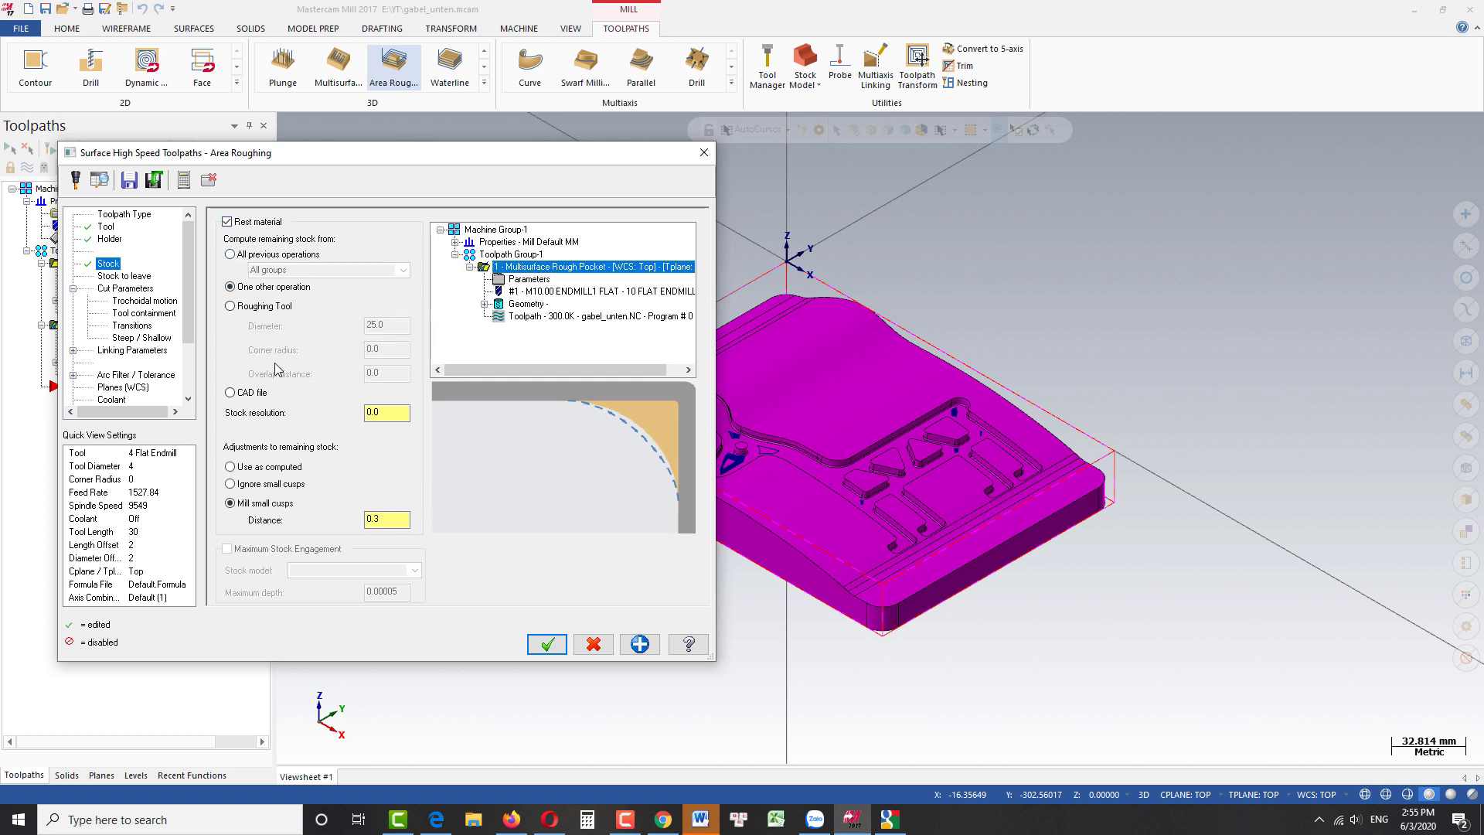
{"action": "left_click", "coordinate": [127, 276]}
{"action": "double_click", "coordinate": [417, 243]}
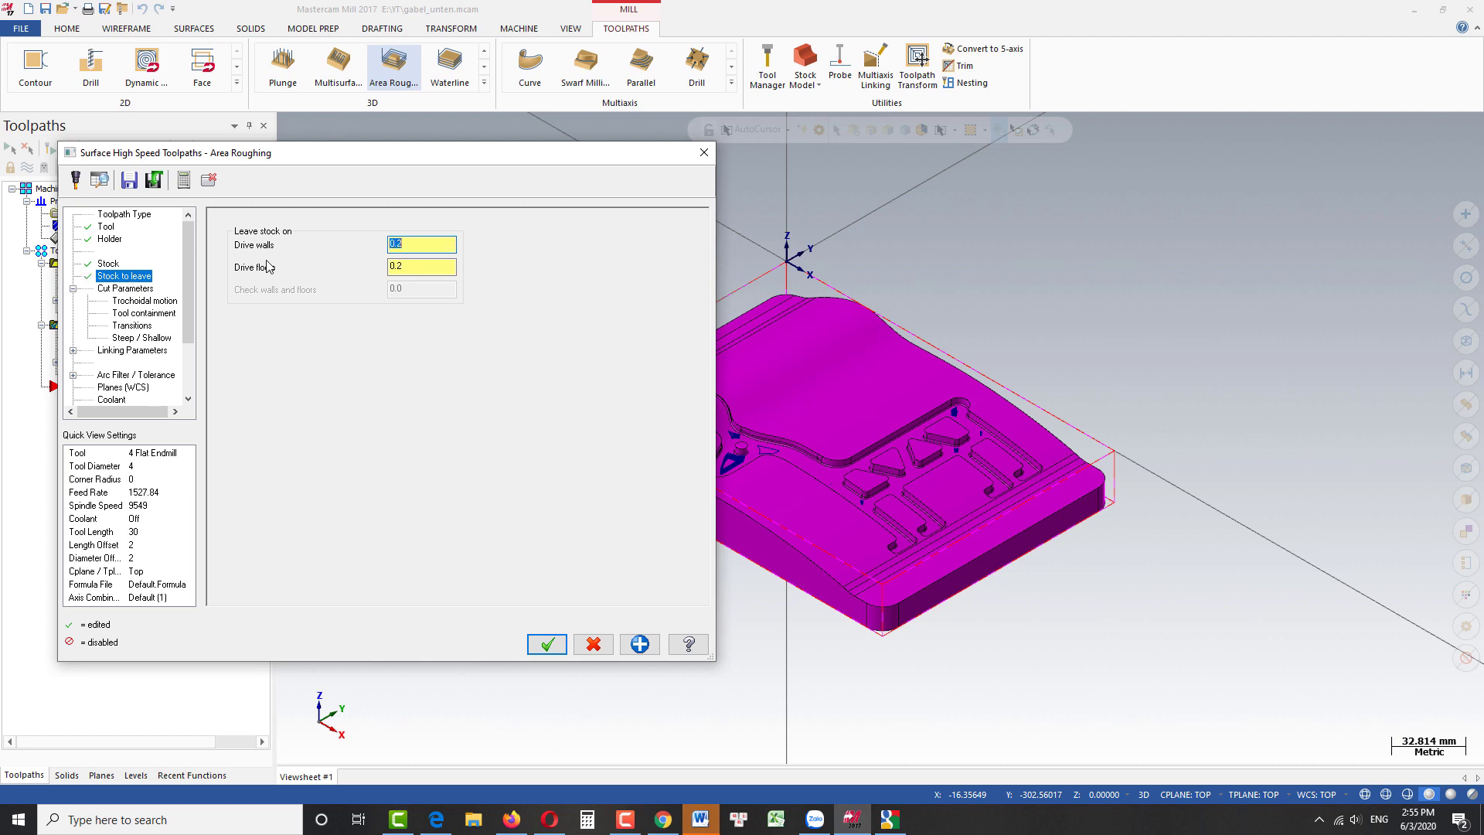
Step: Review the cut parameters and set the tool containment to compensate inside the boundary
{"action": "left_click", "coordinate": [136, 289]}
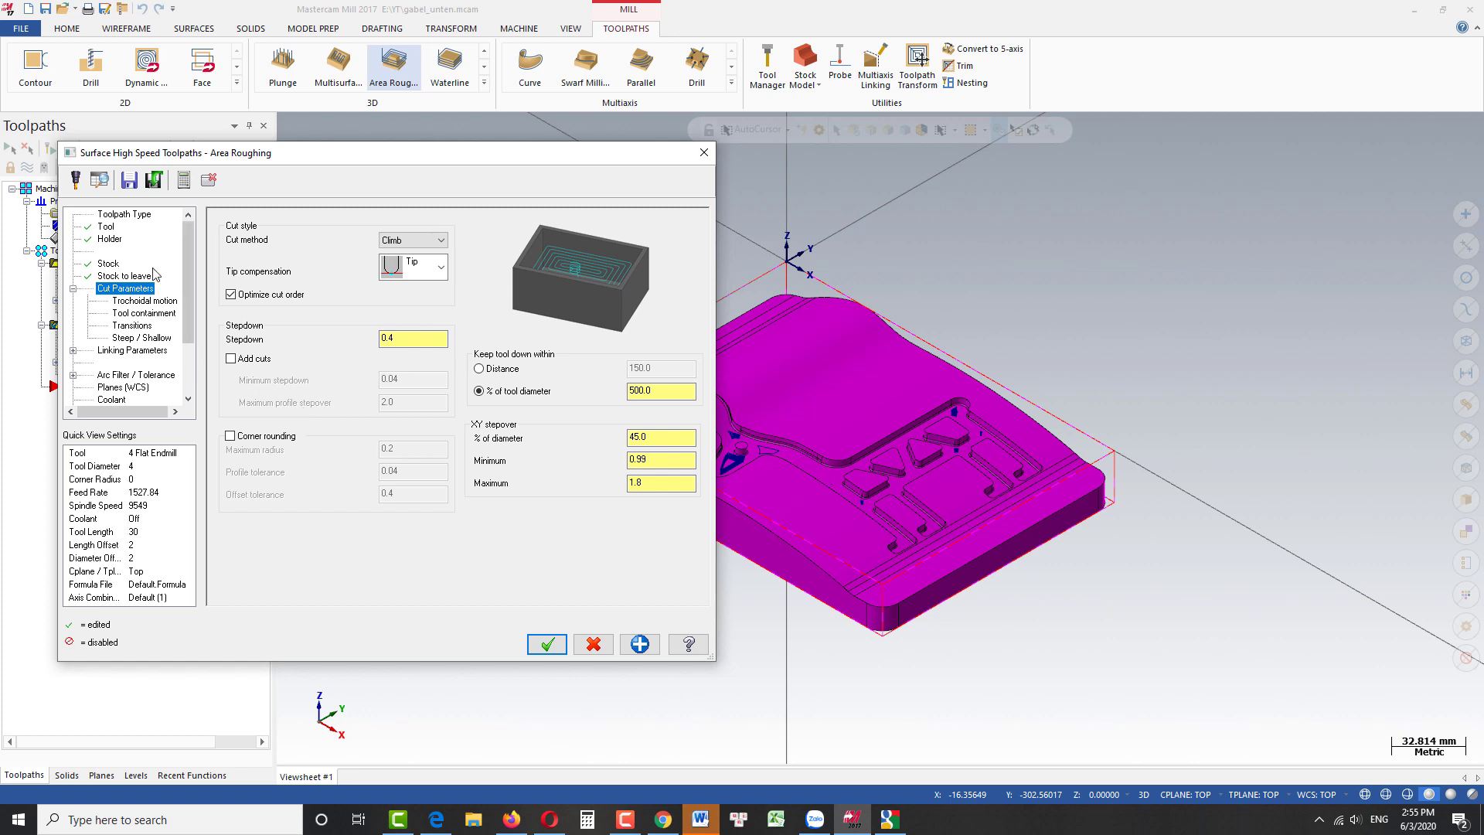
{"action": "left_click", "coordinate": [147, 302]}
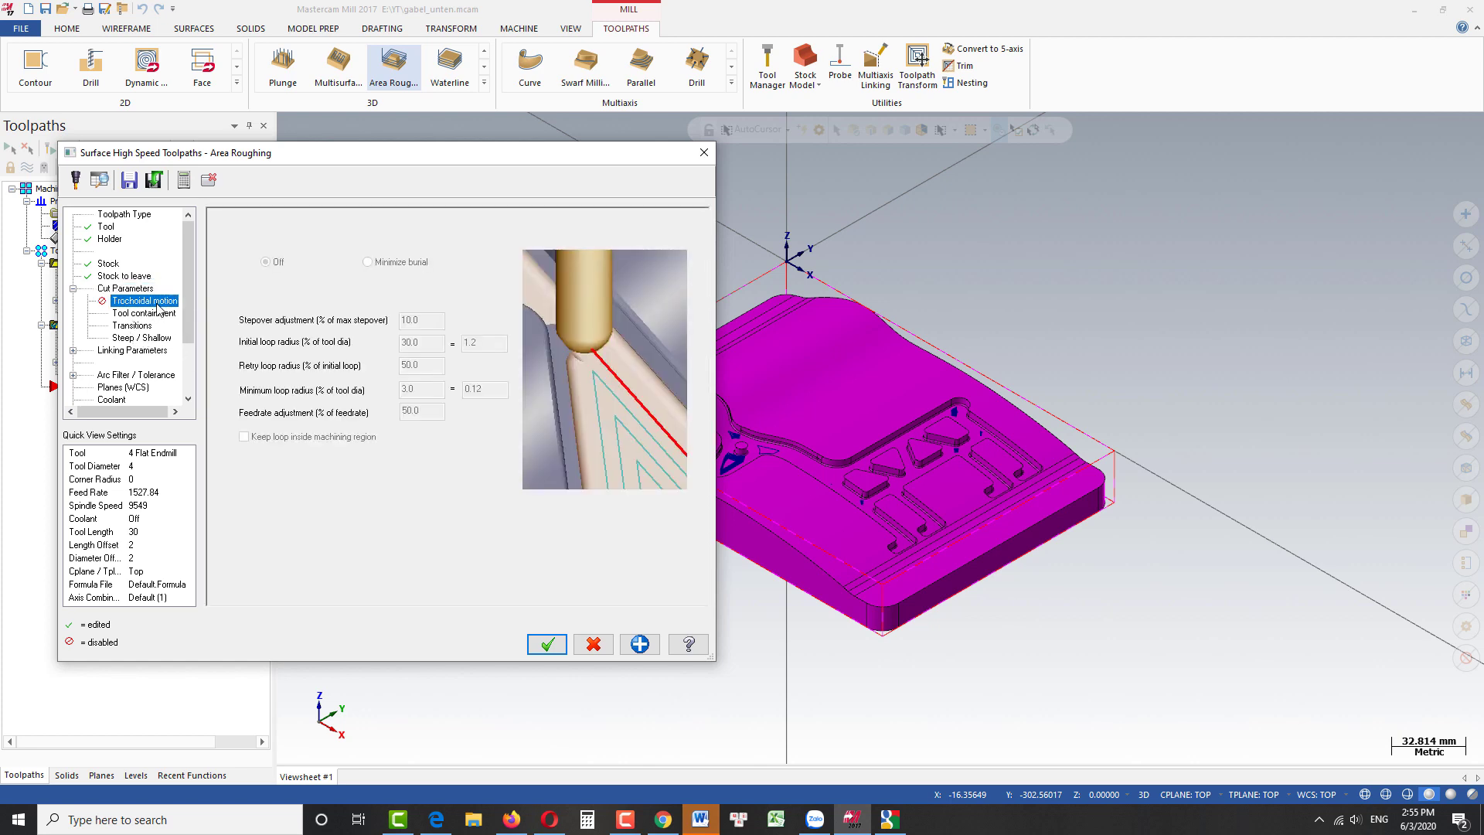
{"action": "left_click", "coordinate": [145, 314]}
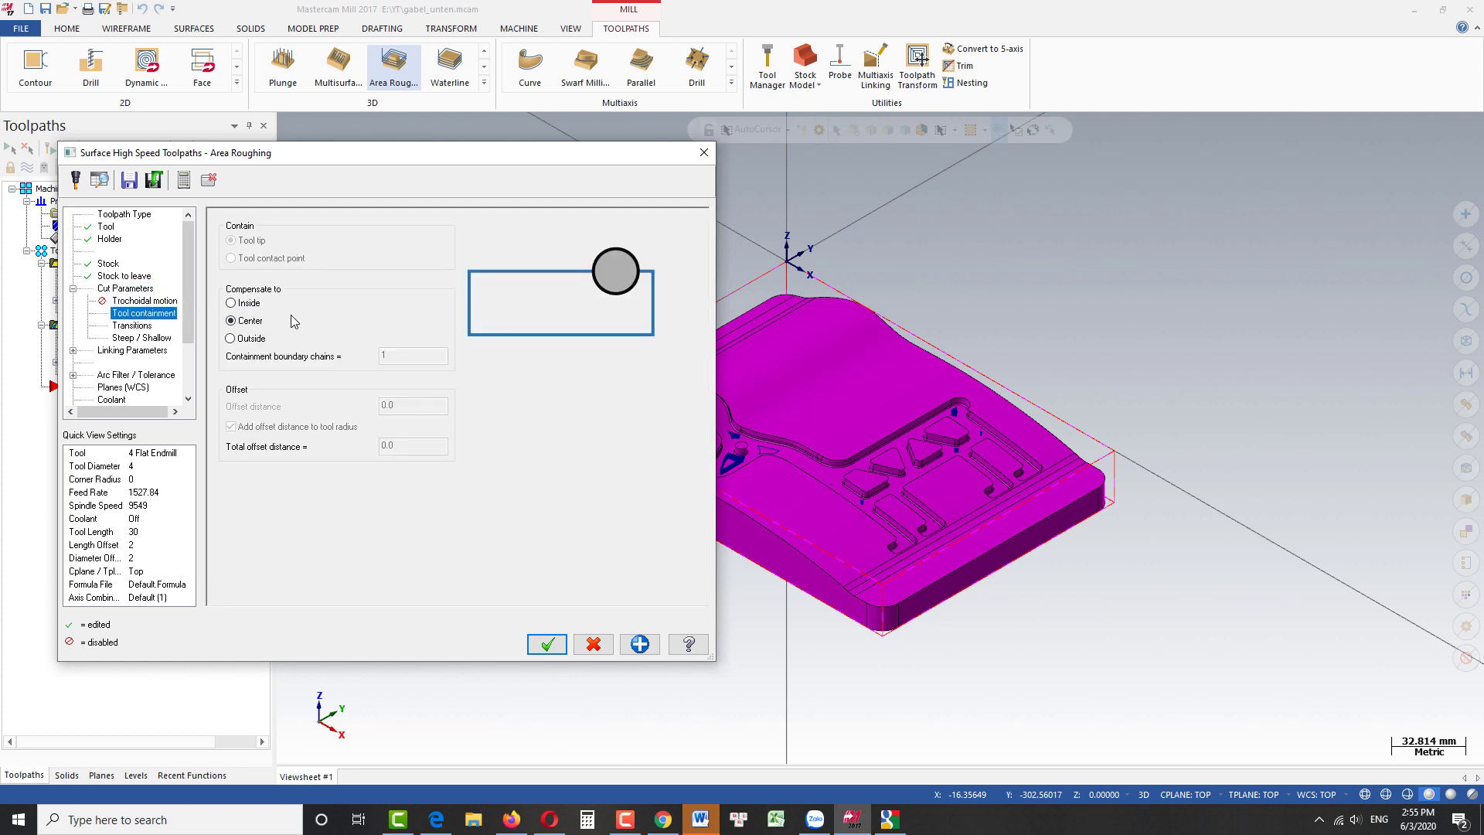
{"action": "left_click", "coordinate": [146, 330]}
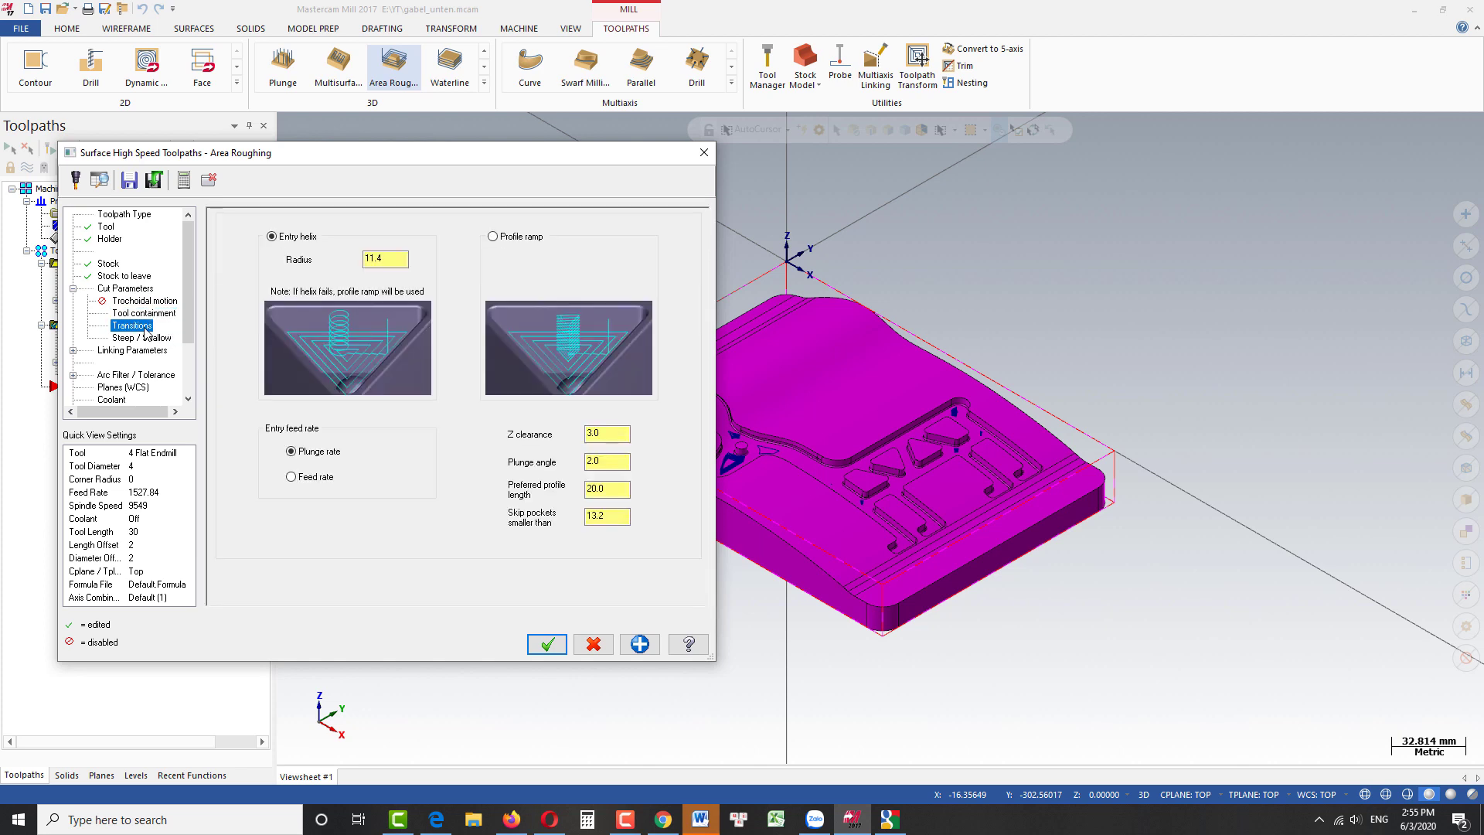
{"action": "key", "text": "Up"}
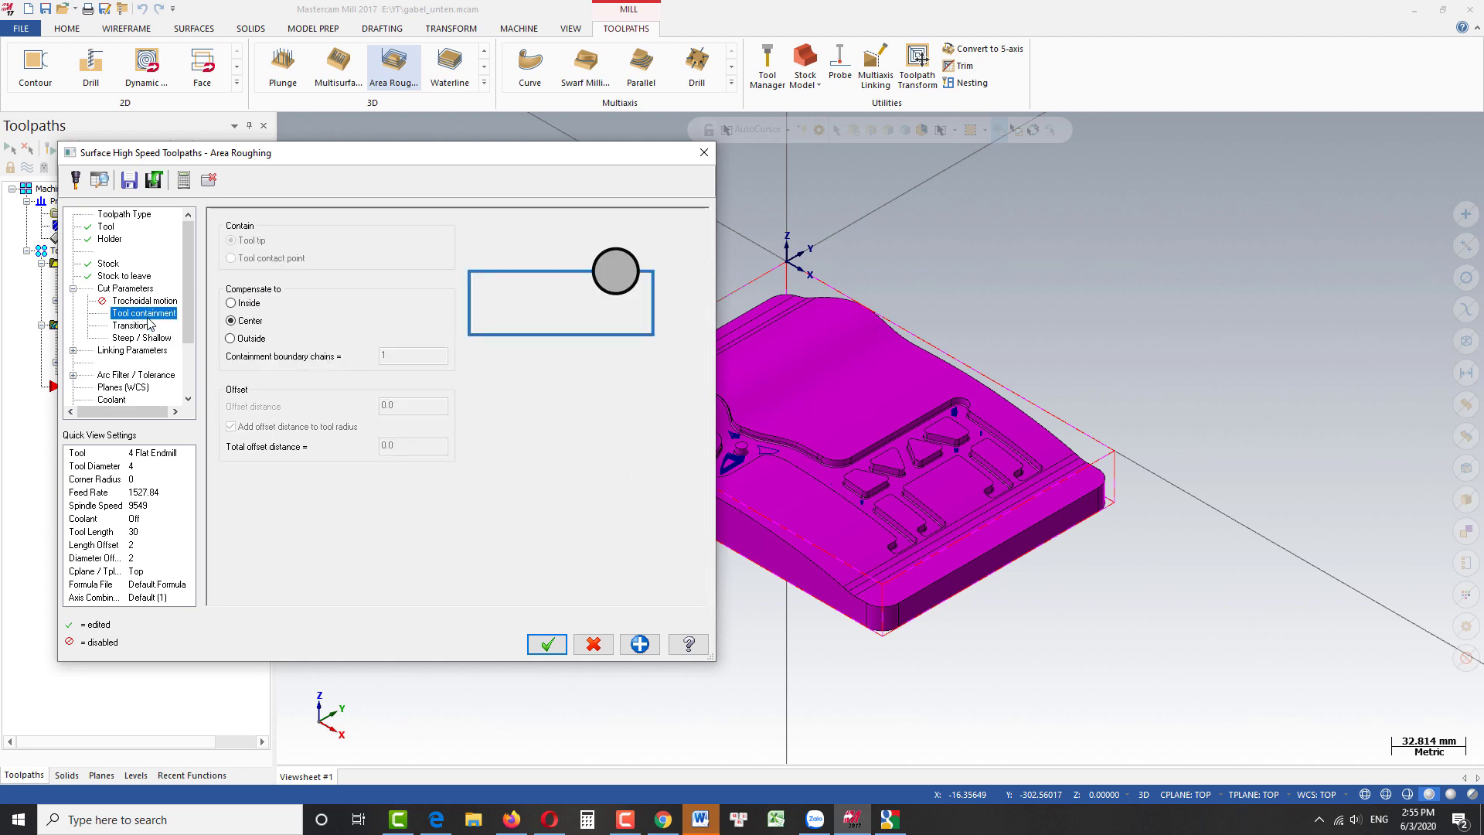
{"action": "left_click", "coordinate": [251, 304]}
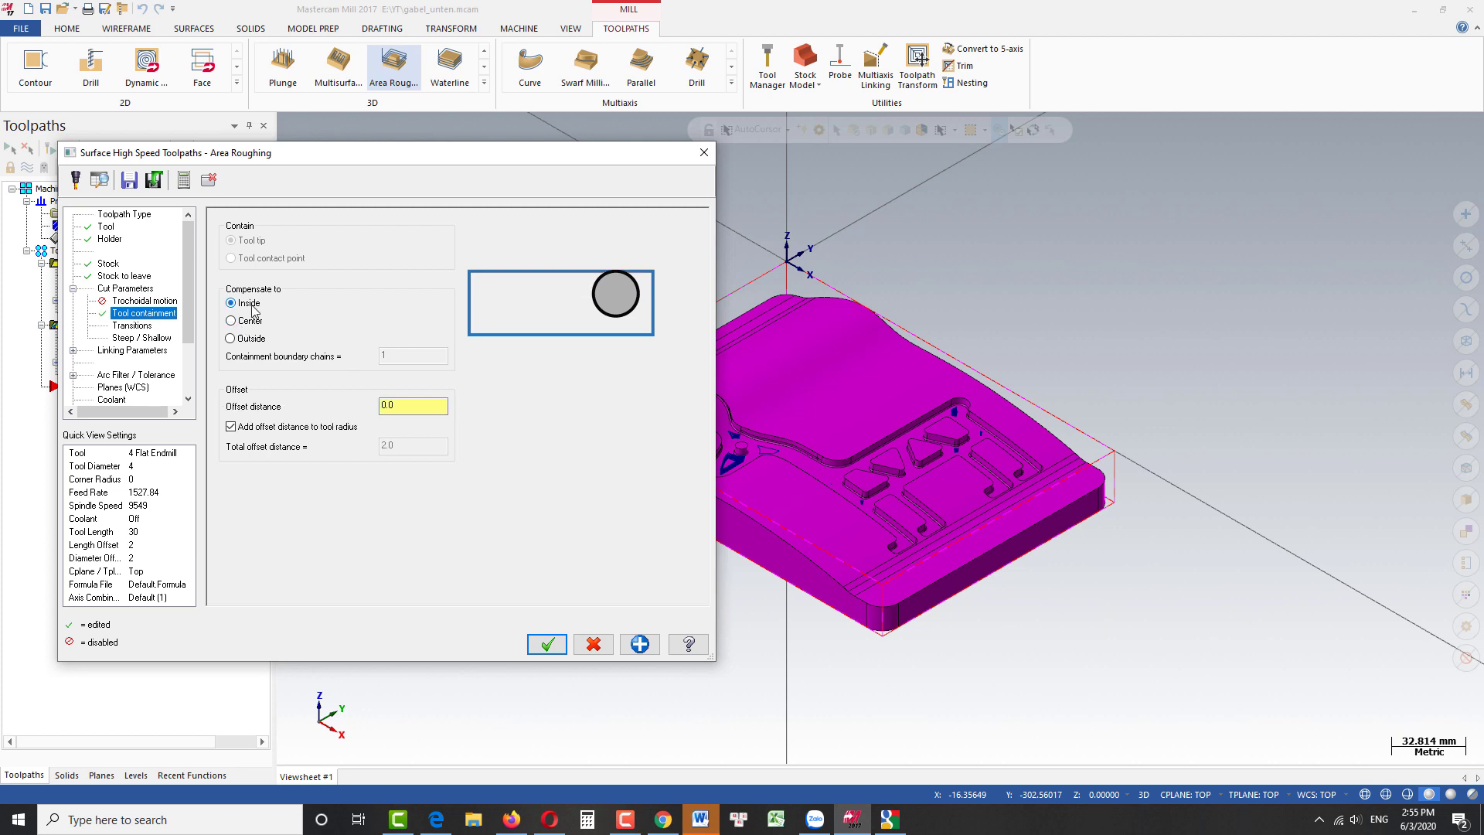
Step: Set the entry transition to Profile ramp and adjust the smallest pocket size to skip and the Z clearance
{"action": "left_click", "coordinate": [145, 327]}
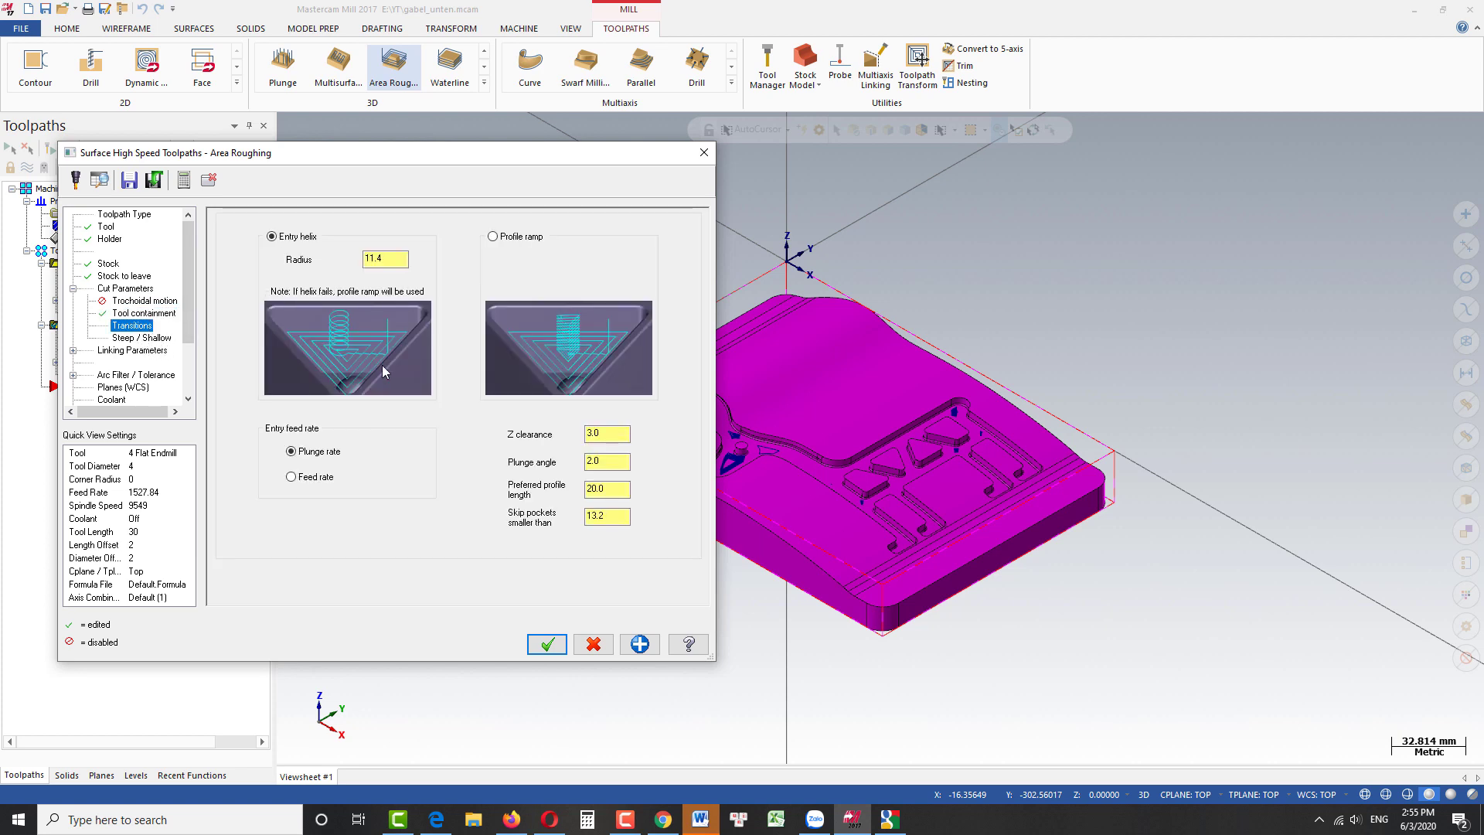
{"action": "left_click", "coordinate": [492, 236]}
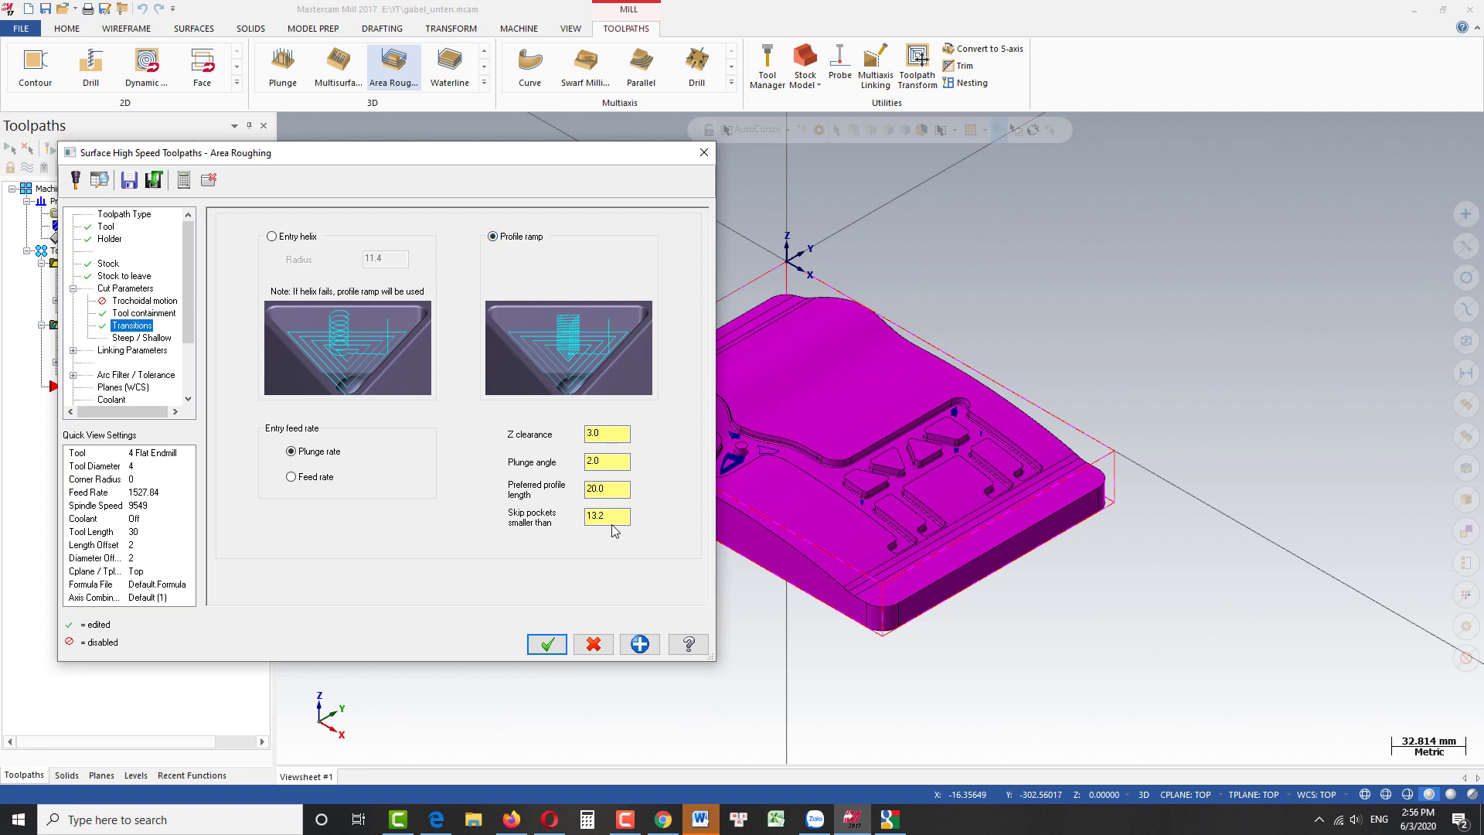
{"action": "double_click", "coordinate": [585, 516]}
{"action": "double_click", "coordinate": [601, 435]}
{"action": "left_click", "coordinate": [157, 340]}
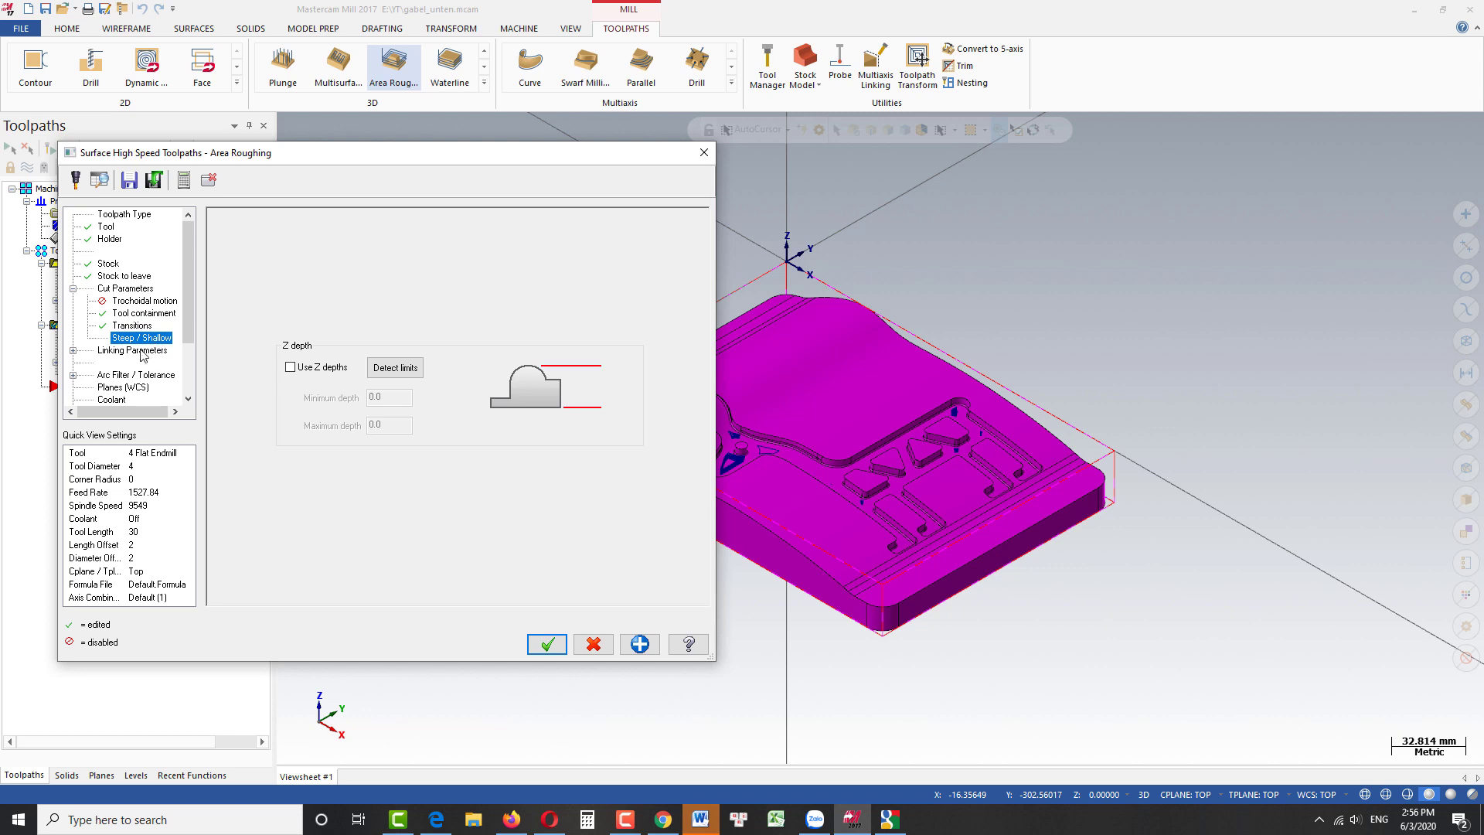
Step: Check the clearance plane in the linking parameters and generate the Area Roughing toolpath
{"action": "left_click", "coordinate": [144, 354]}
{"action": "left_click_drag", "start_coordinate": [351, 230], "coordinate": [264, 226]}
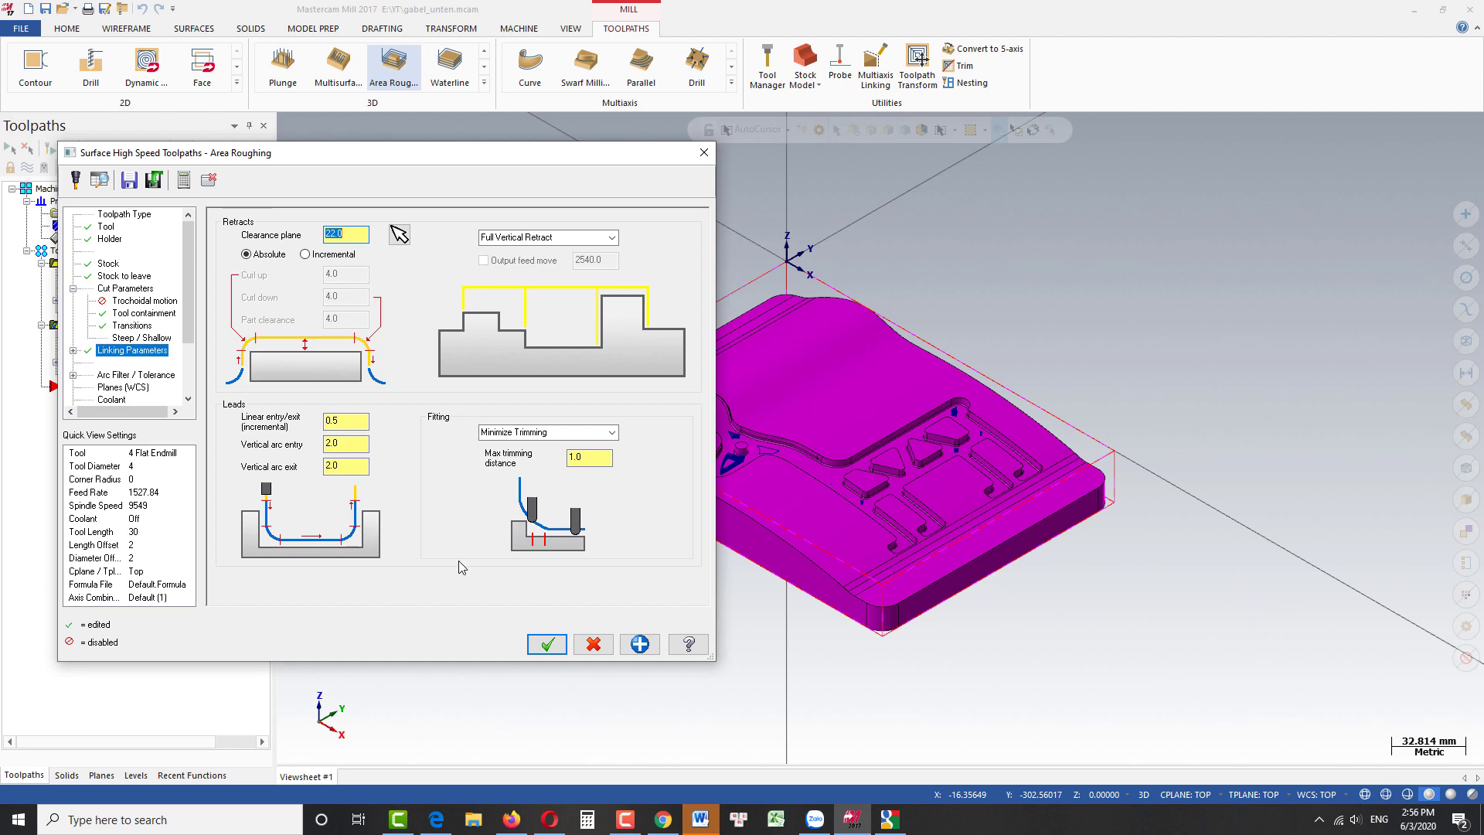
{"action": "left_click", "coordinate": [548, 644]}
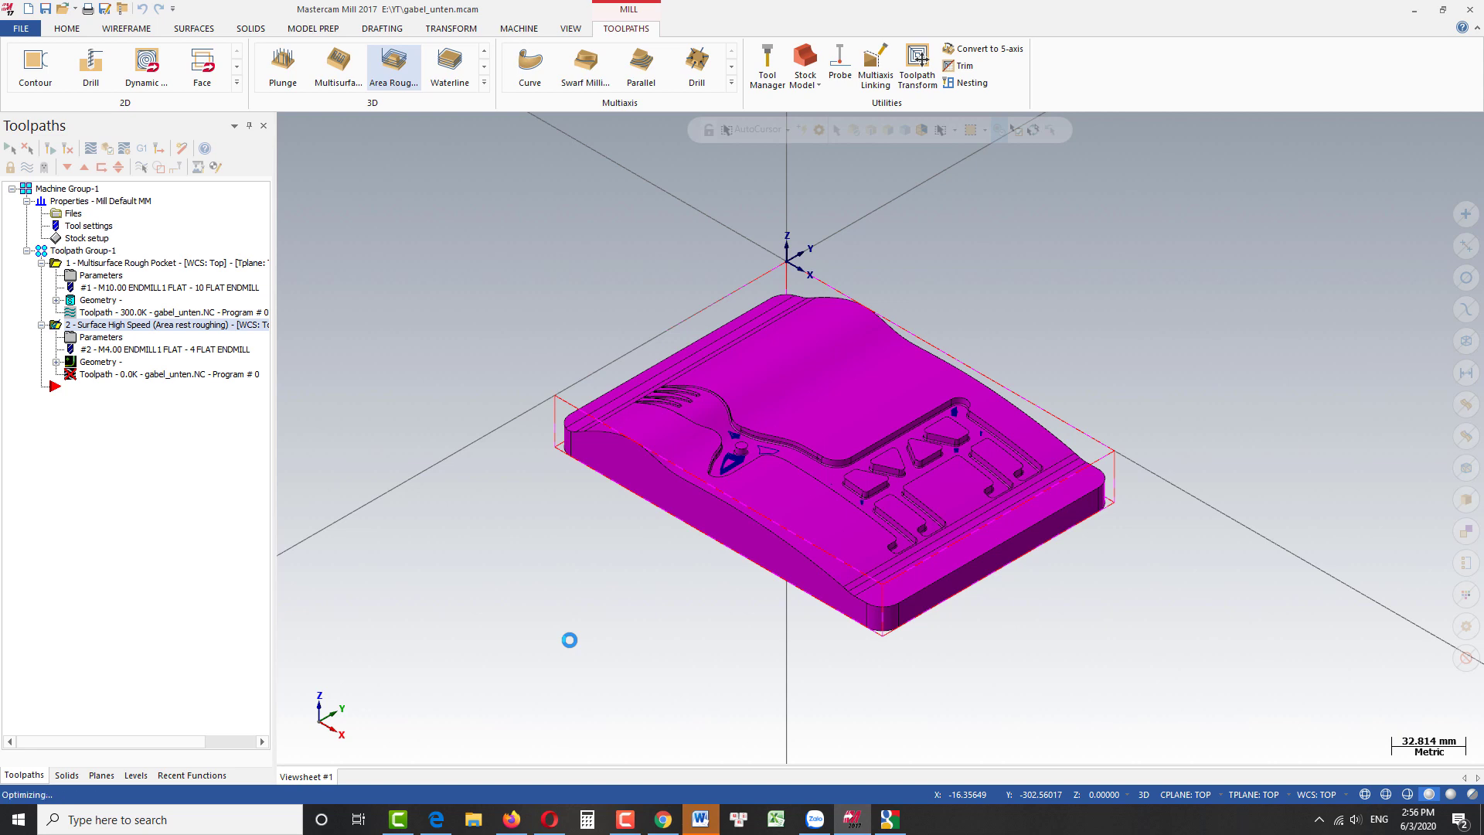
{"action": "scroll", "coordinate": [665, 536], "scroll_direction": "up", "scroll_amount": 1}
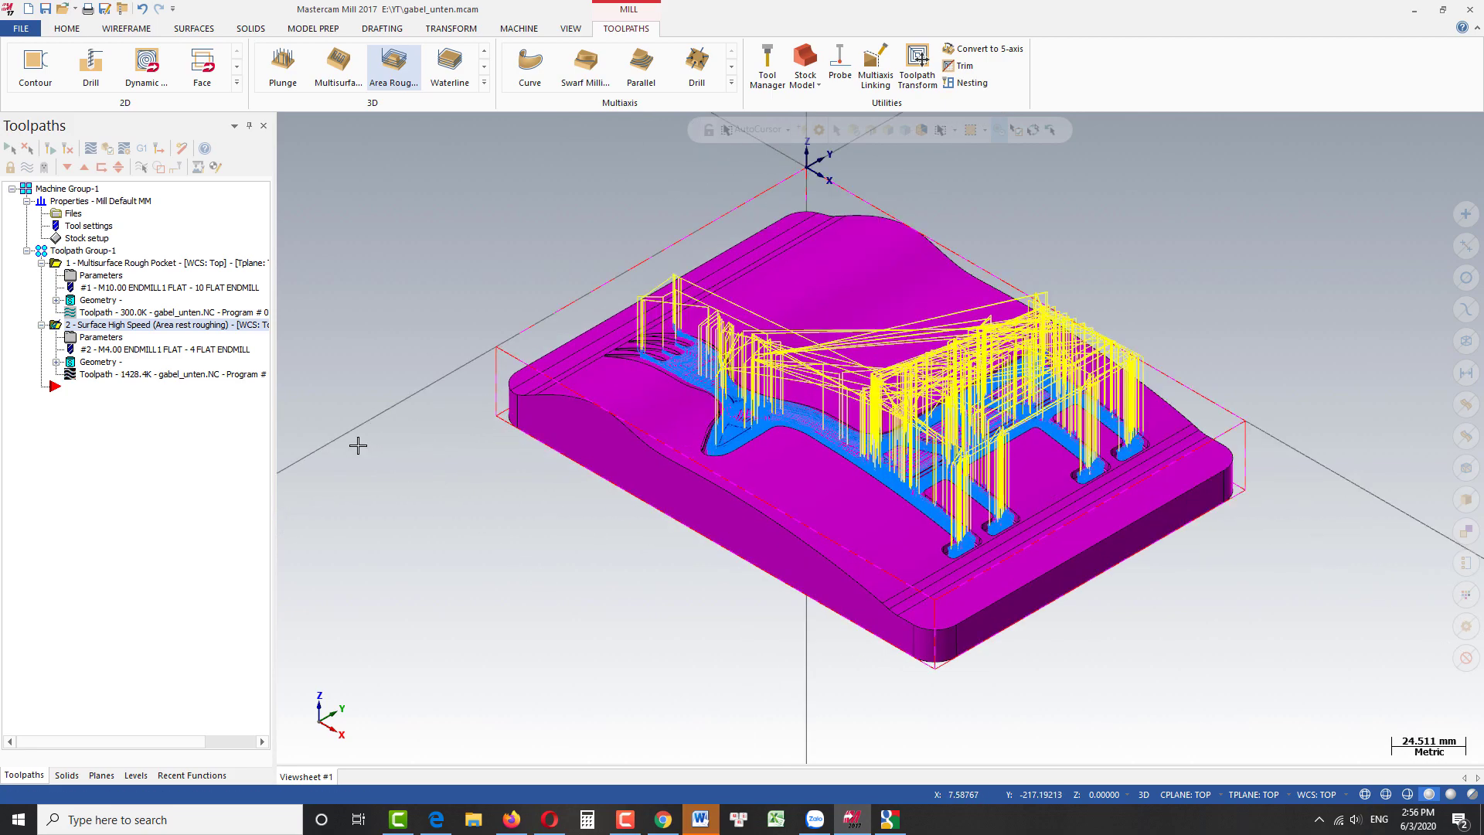
{"action": "scroll", "coordinate": [538, 527], "scroll_direction": "up", "scroll_amount": 1}
{"action": "middle_click_drag", "start_coordinate": [538, 526], "coordinate": [1134, 550]}
{"action": "mouse_move", "coordinate": [1184, 558]}
{"action": "middle_mouse_down"}
{"action": "mouse_move", "coordinate": [1163, 569]}
{"action": "mouse_move", "coordinate": [1179, 580]}
{"action": "middle_mouse_up"}
{"action": "scroll", "coordinate": [1232, 536], "scroll_direction": "up", "scroll_amount": 3}
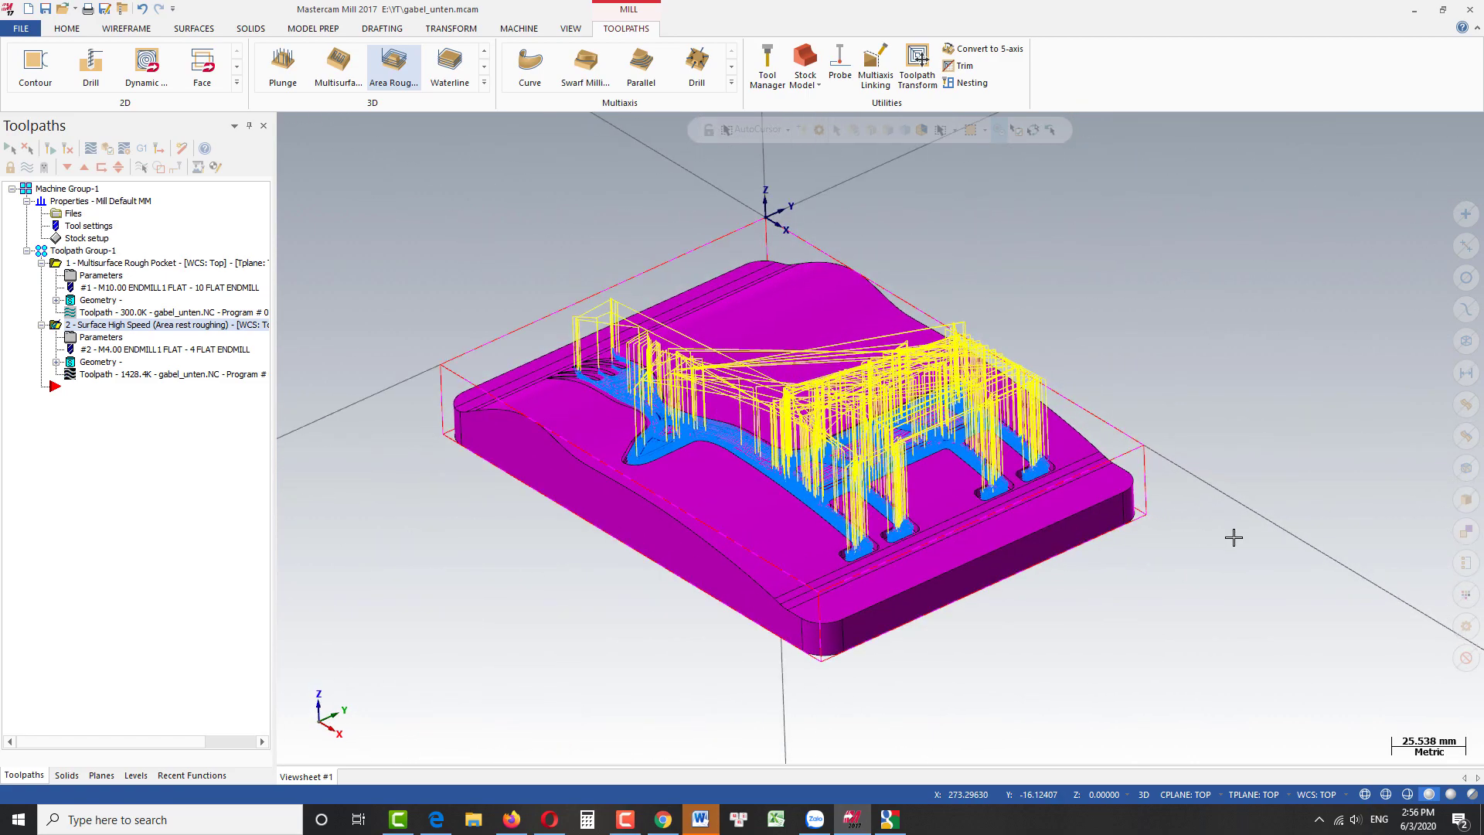
Step: Make the Area Roughing operation keep the tool down within a distance of 150 and regenerate its toolpath
{"action": "left_click", "coordinate": [95, 340]}
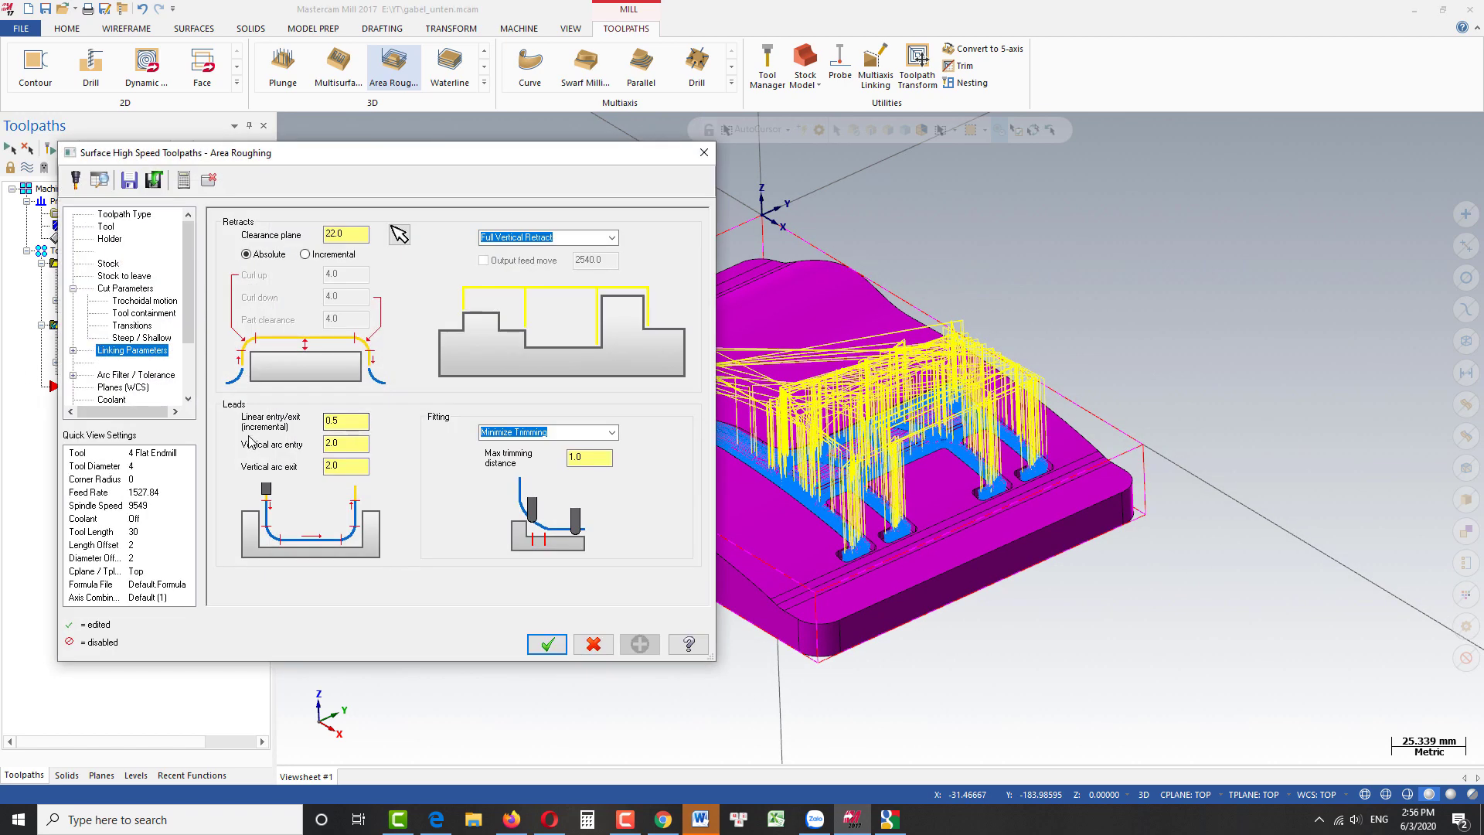
{"action": "left_click", "coordinate": [137, 291]}
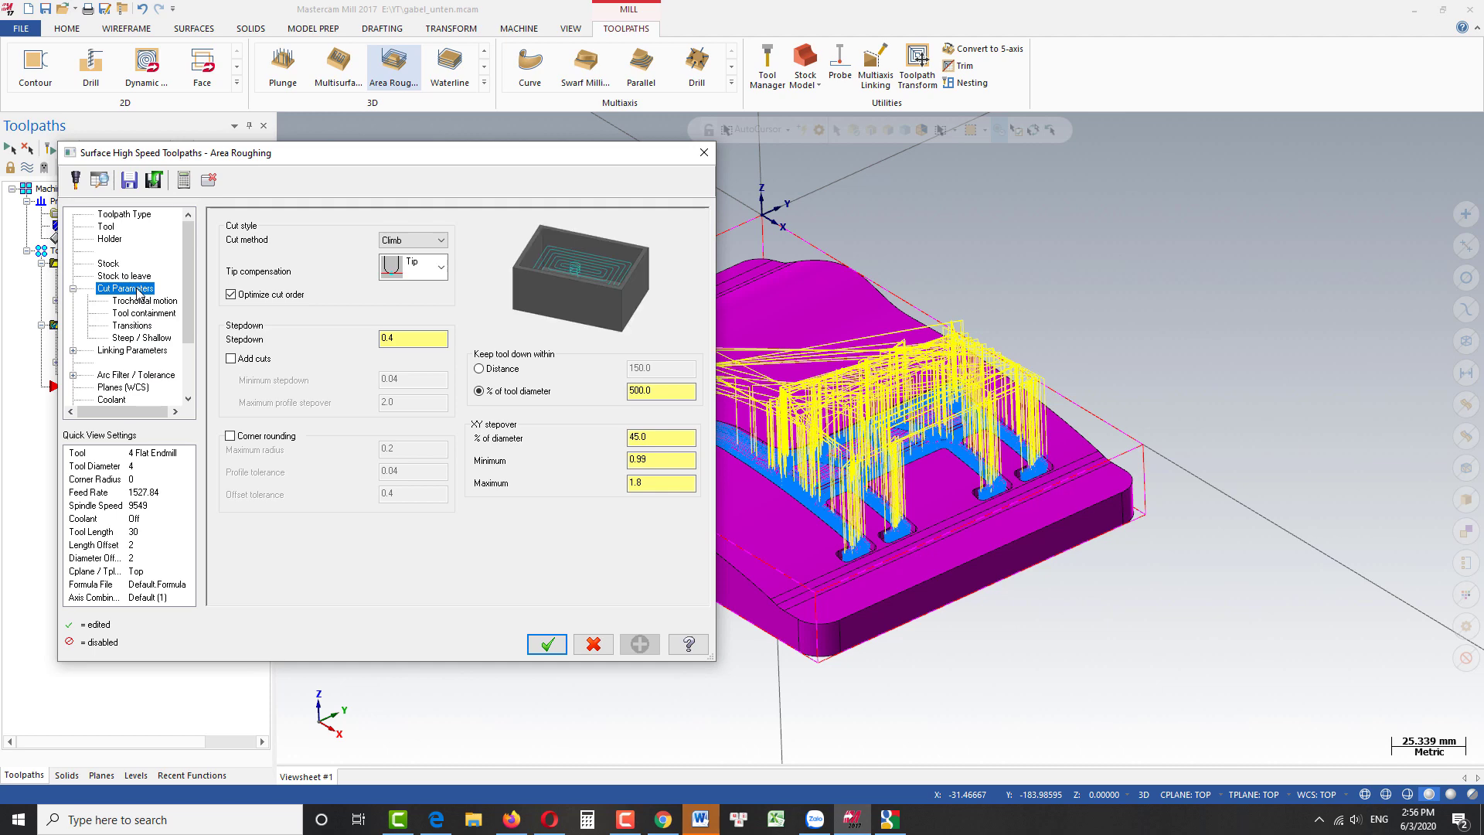
{"action": "left_click", "coordinate": [501, 369]}
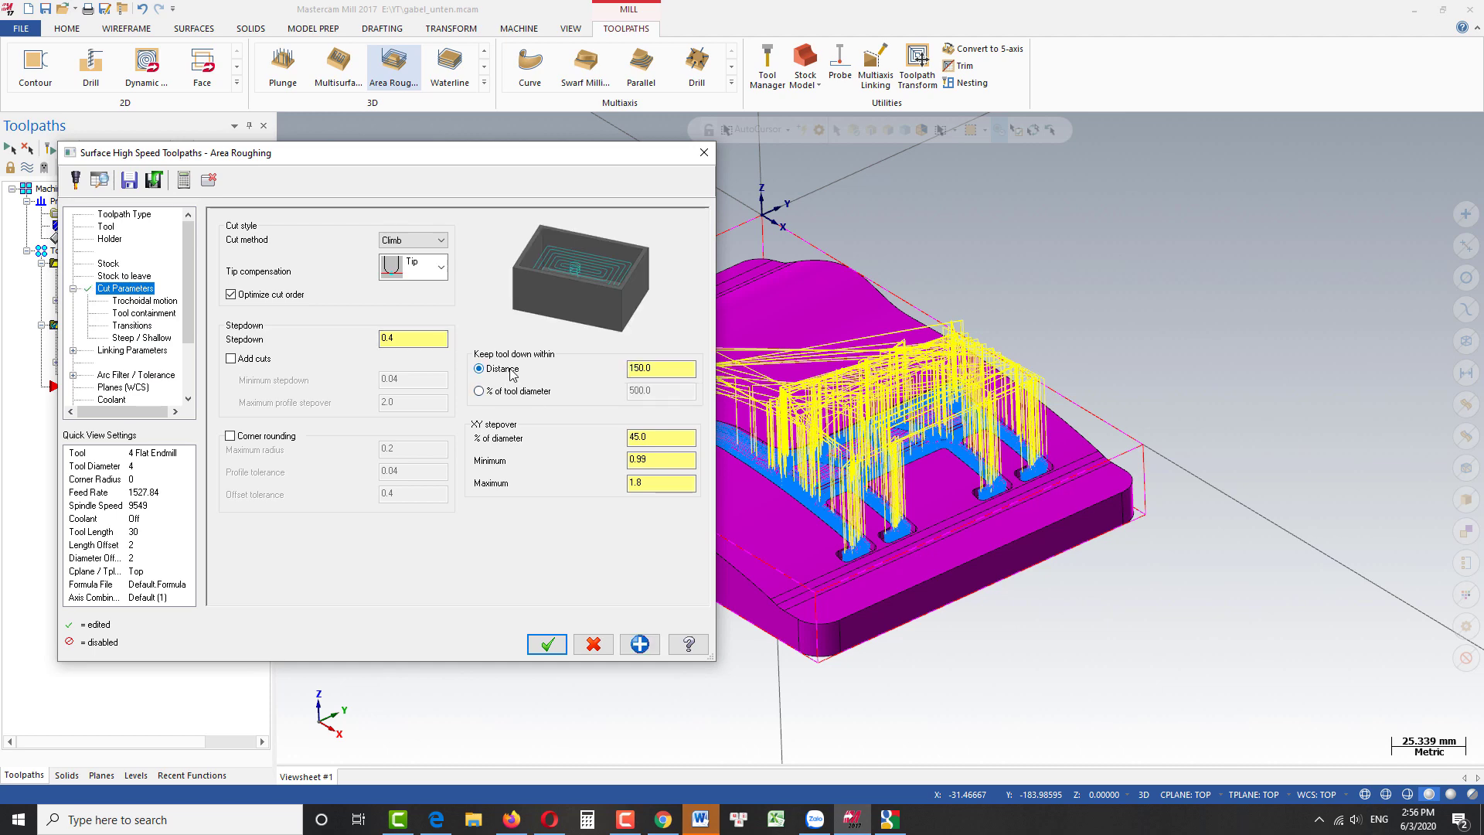
{"action": "left_click", "coordinate": [546, 644]}
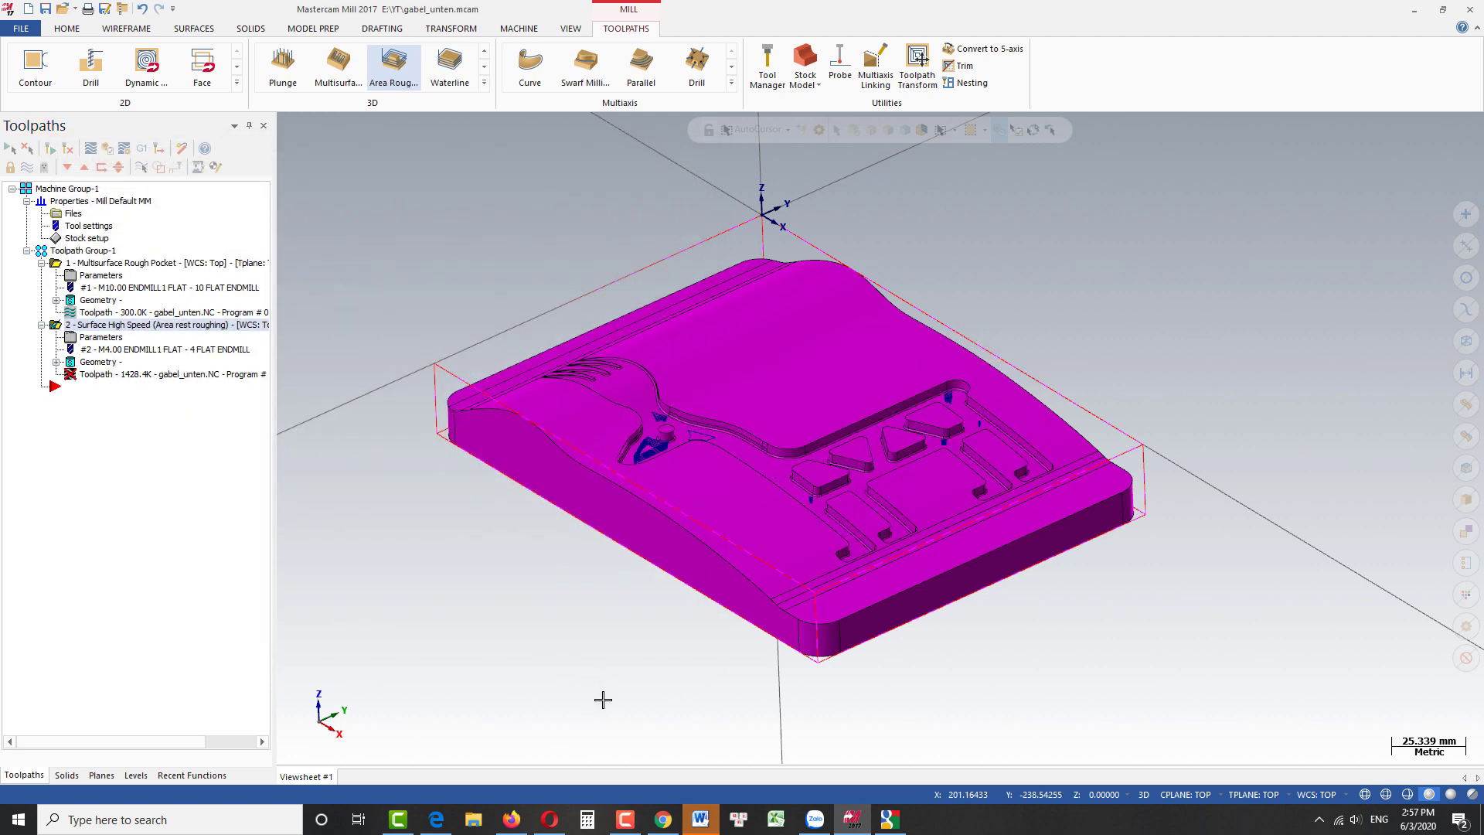
{"action": "left_click", "coordinate": [51, 148]}
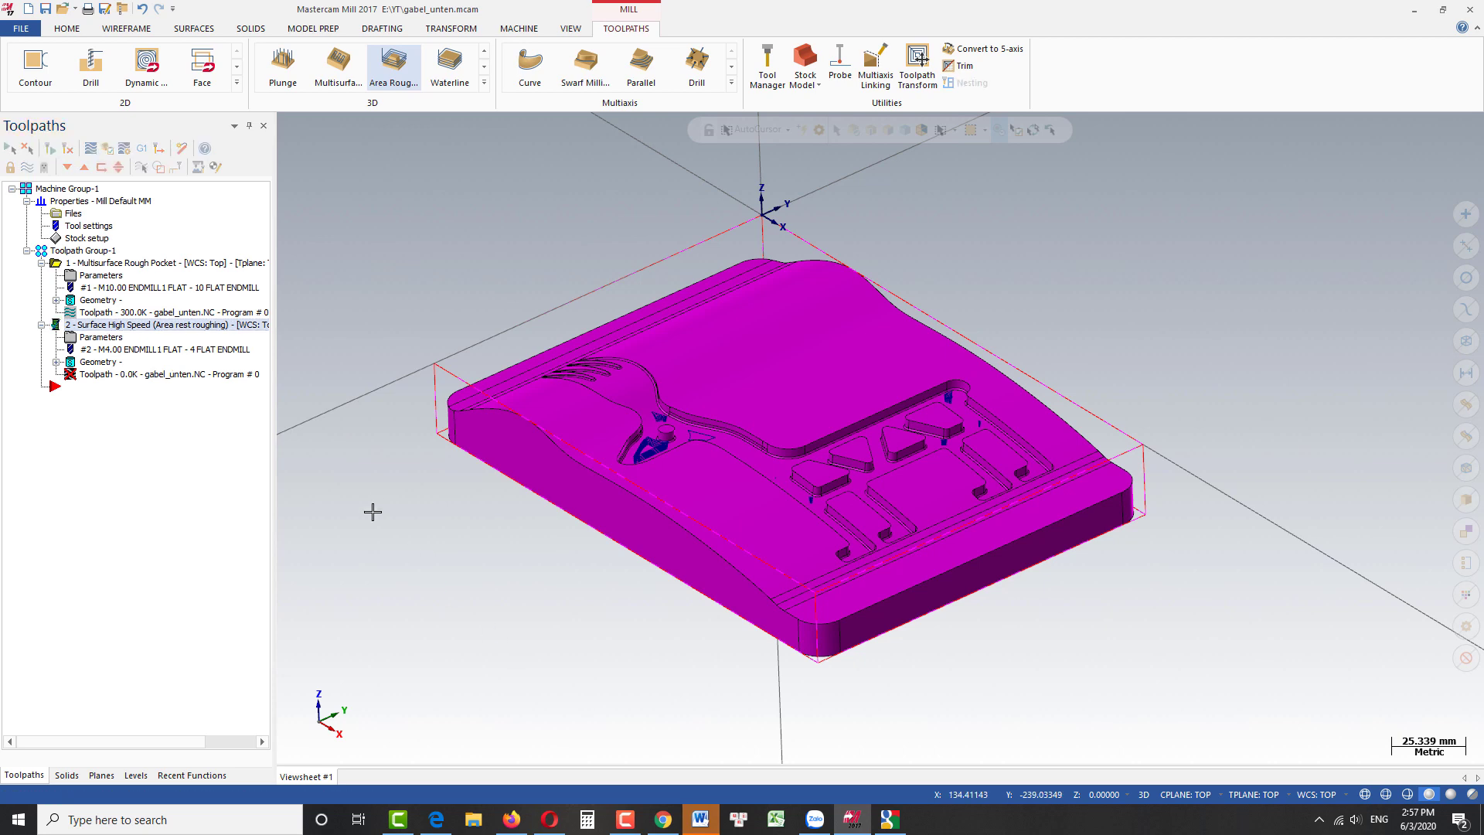
{"action": "scroll", "coordinate": [514, 593], "scroll_direction": "up", "scroll_amount": 2}
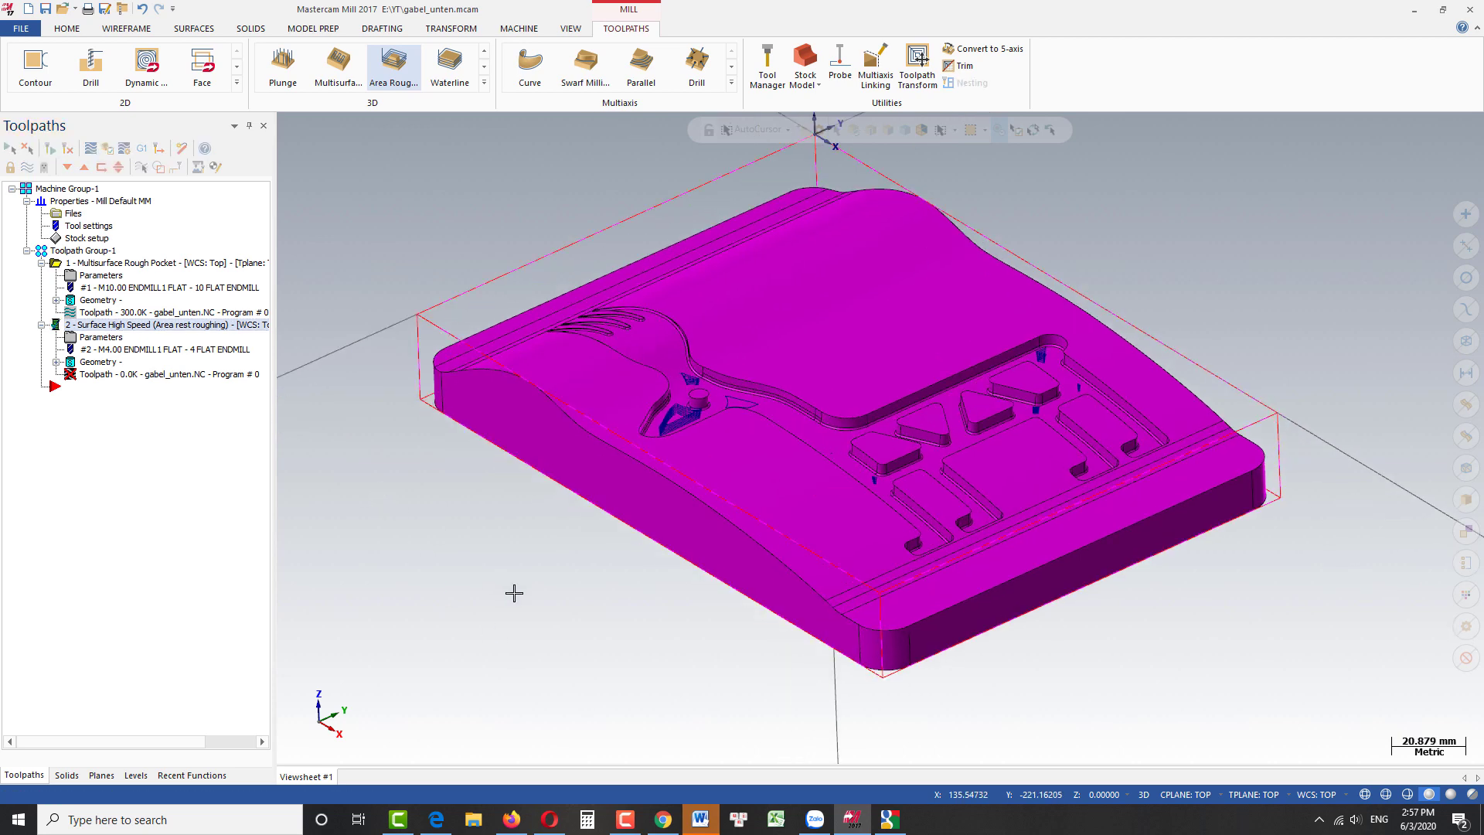
{"action": "scroll", "coordinate": [514, 593], "scroll_direction": "down", "scroll_amount": 1}
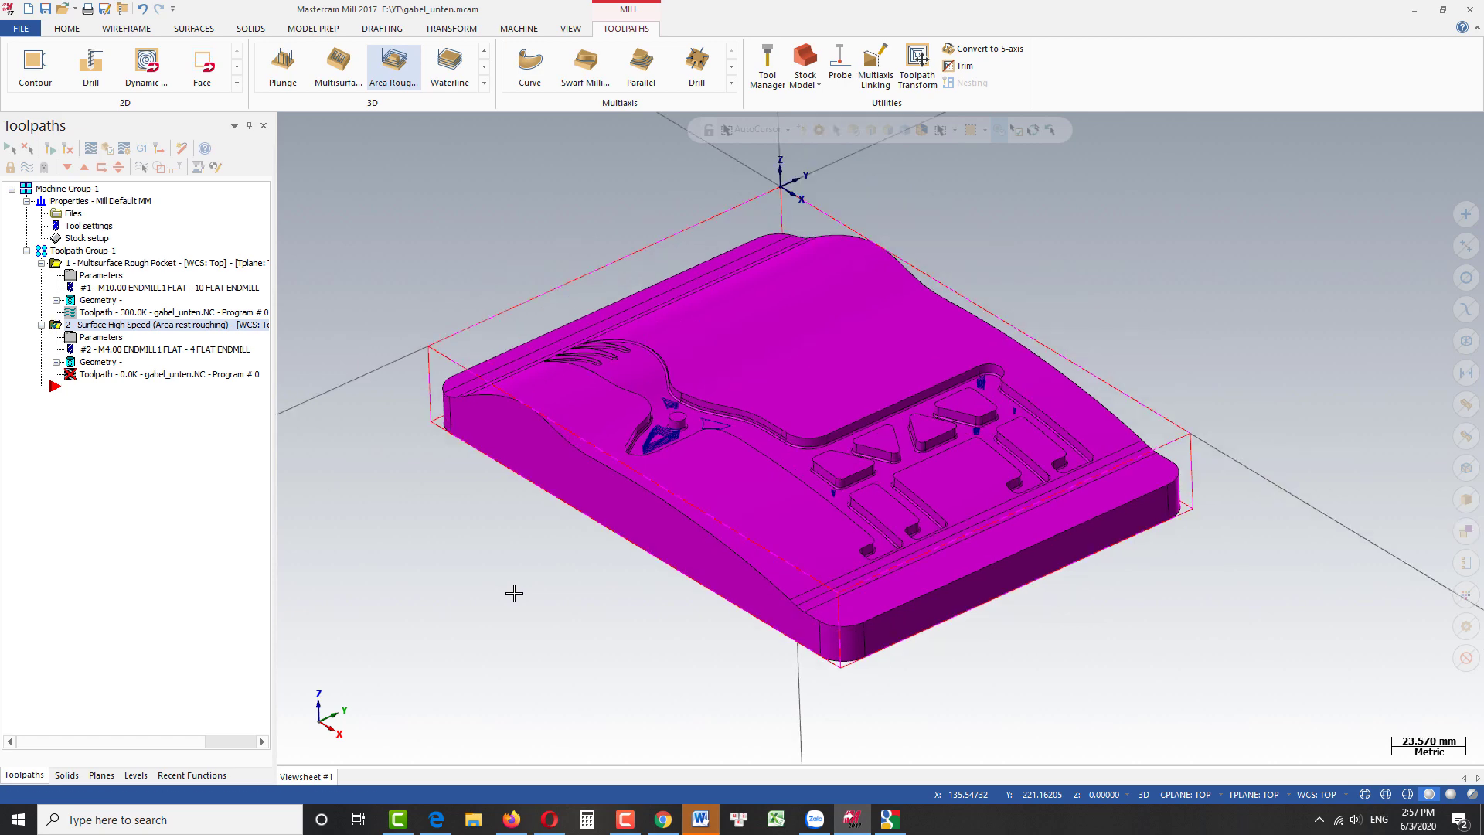
{"action": "scroll", "coordinate": [665, 634], "scroll_direction": "down", "scroll_amount": 1}
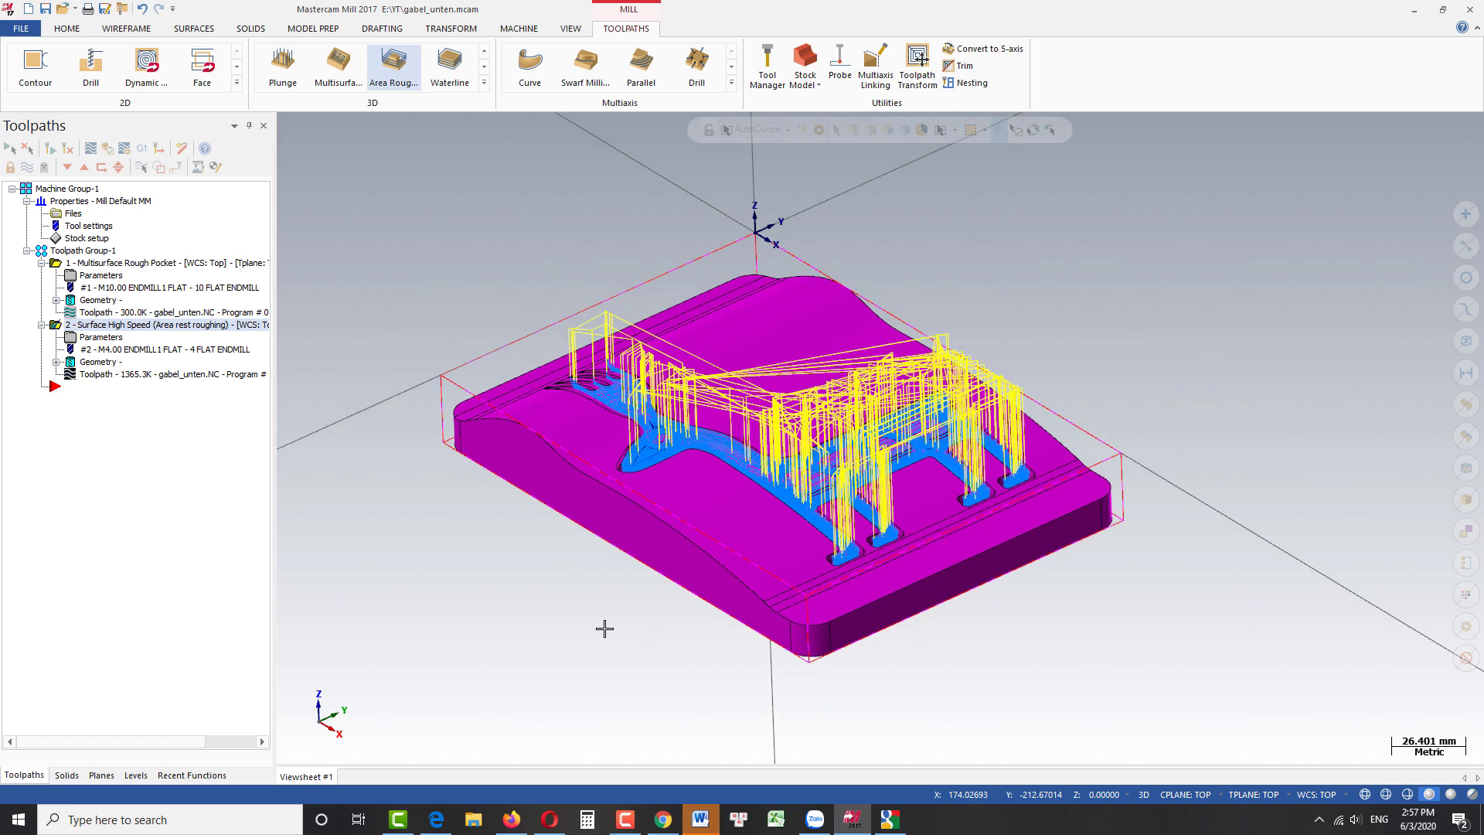
{"action": "middle_click_drag", "start_coordinate": [627, 601], "coordinate": [656, 612]}
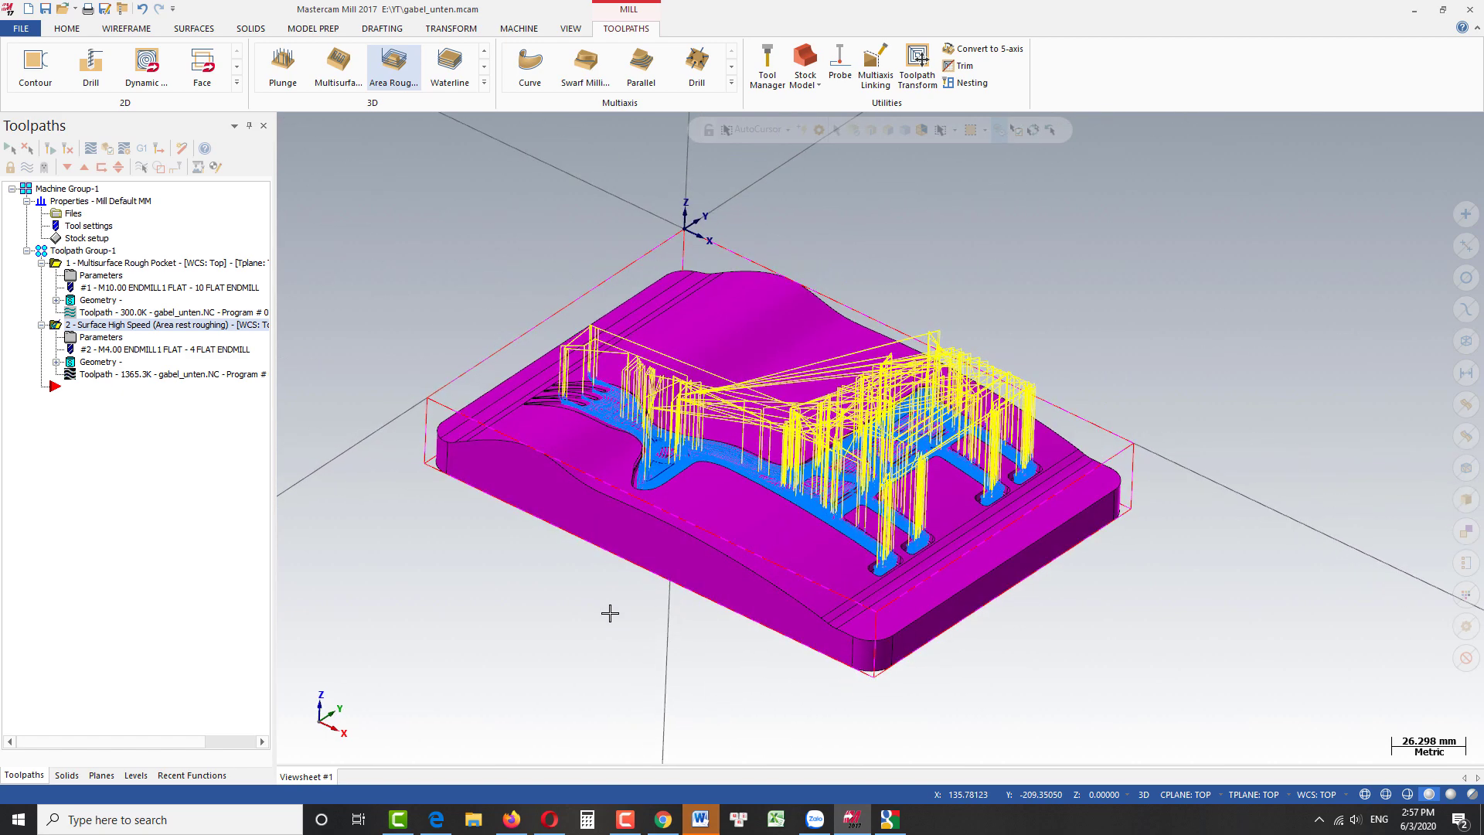
{"action": "scroll", "coordinate": [878, 705], "scroll_direction": "up", "scroll_amount": 1}
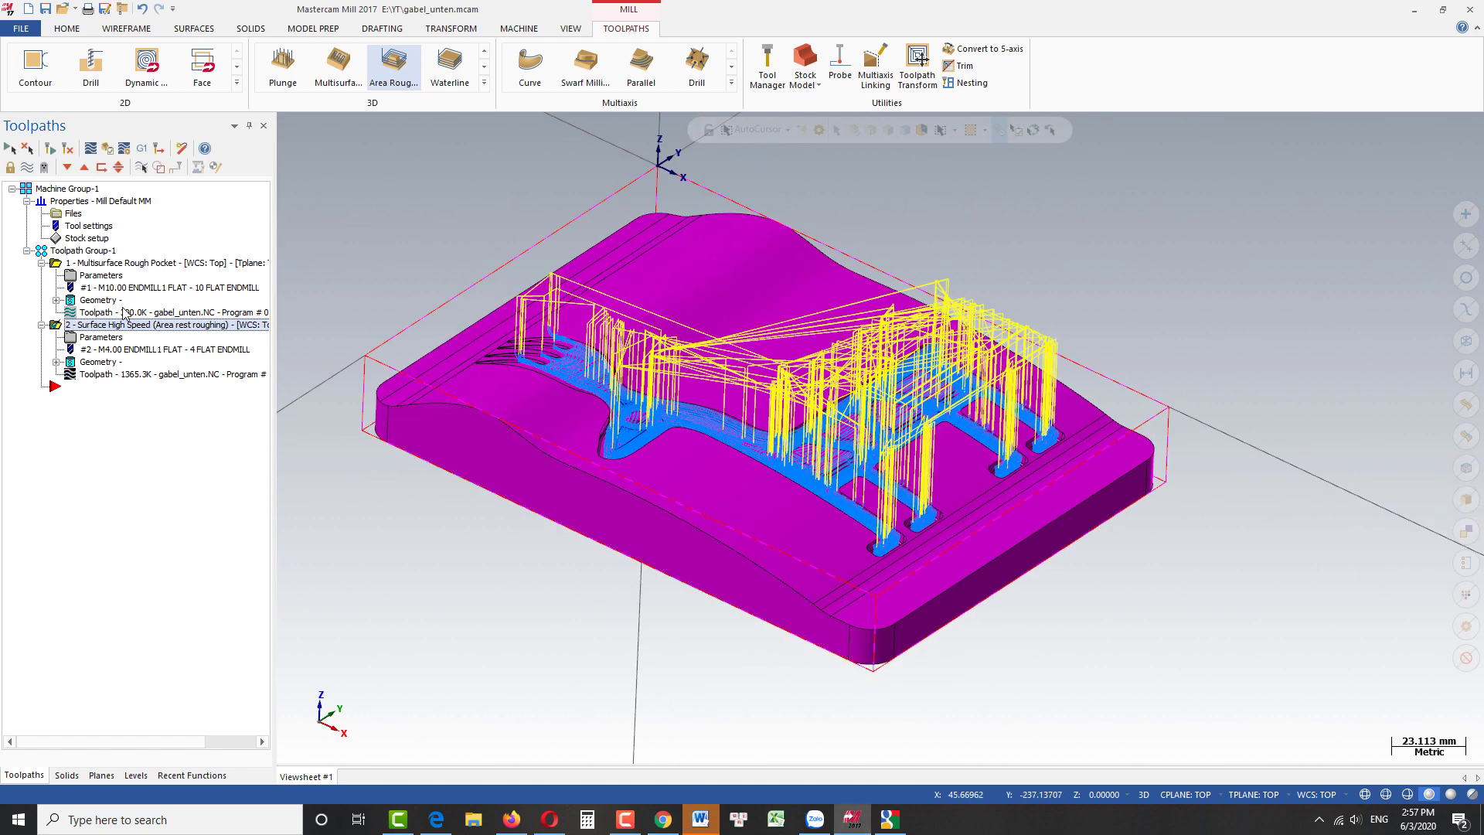
Step: Define the machine group's stock from the file 1.stl in the YT folder
{"action": "left_click", "coordinate": [87, 238]}
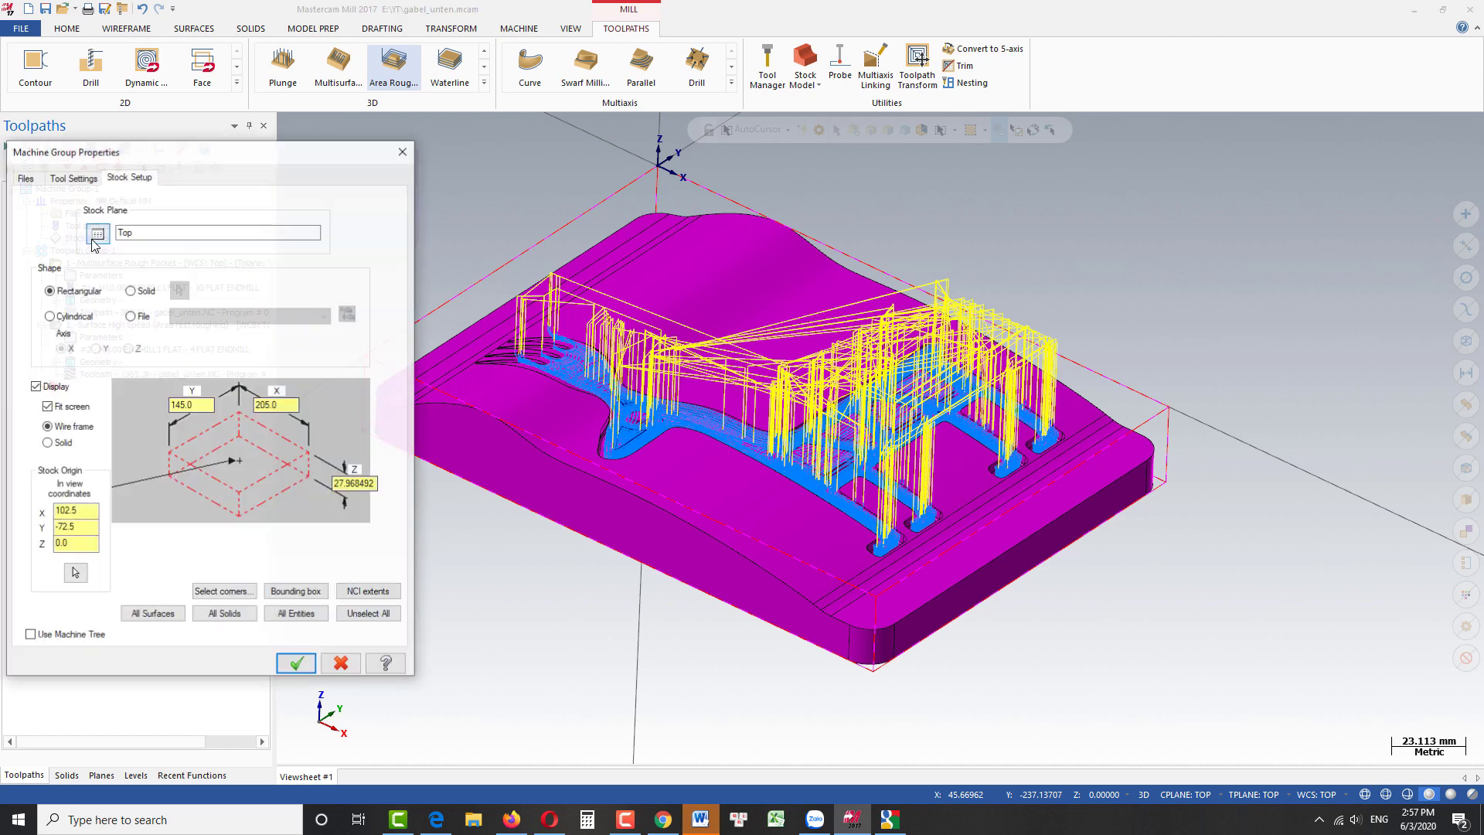
{"action": "left_click", "coordinate": [131, 315]}
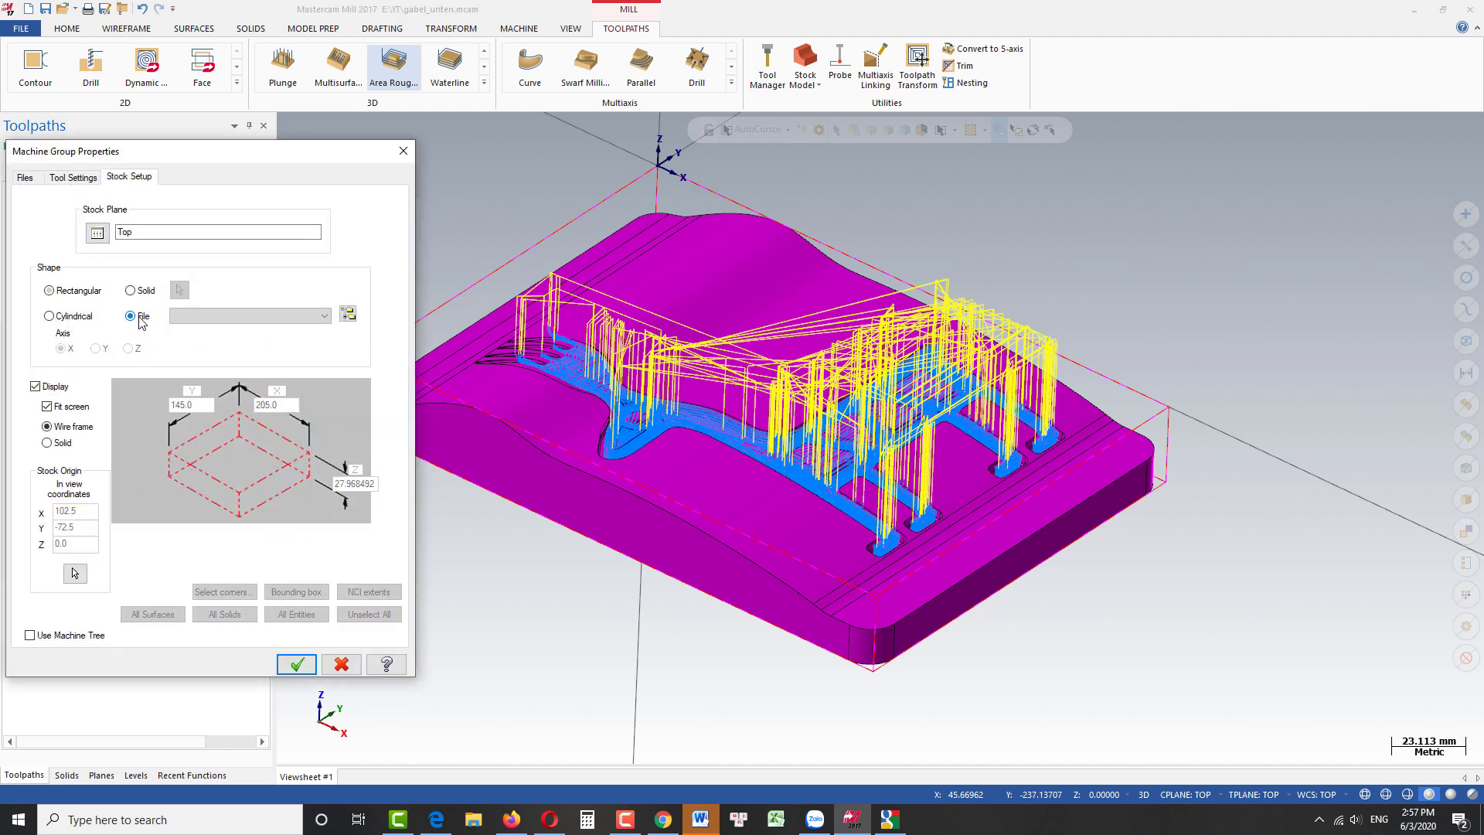
{"action": "left_click", "coordinate": [348, 314]}
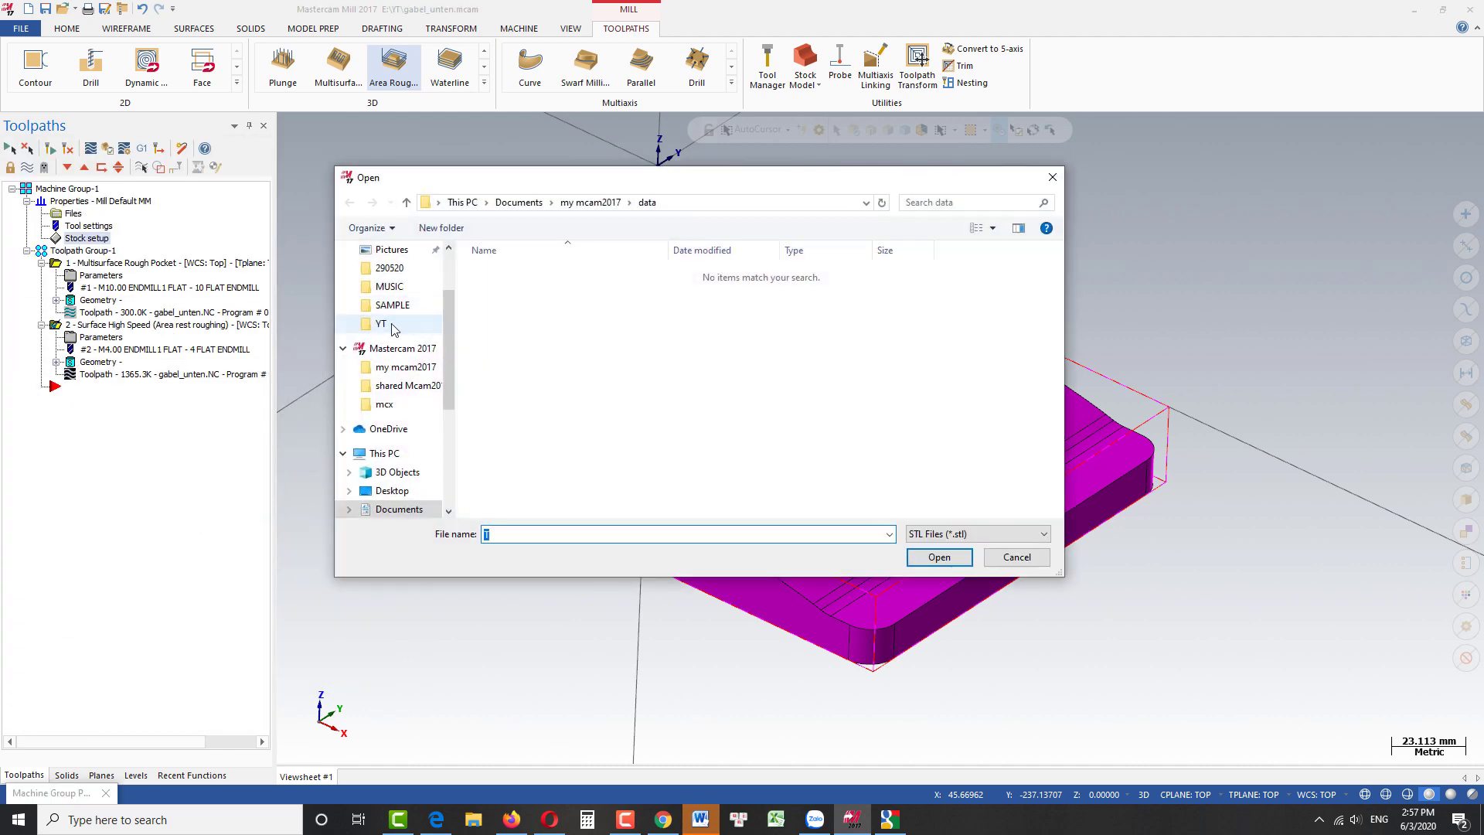
{"action": "left_click", "coordinate": [382, 324]}
{"action": "left_click", "coordinate": [517, 290]}
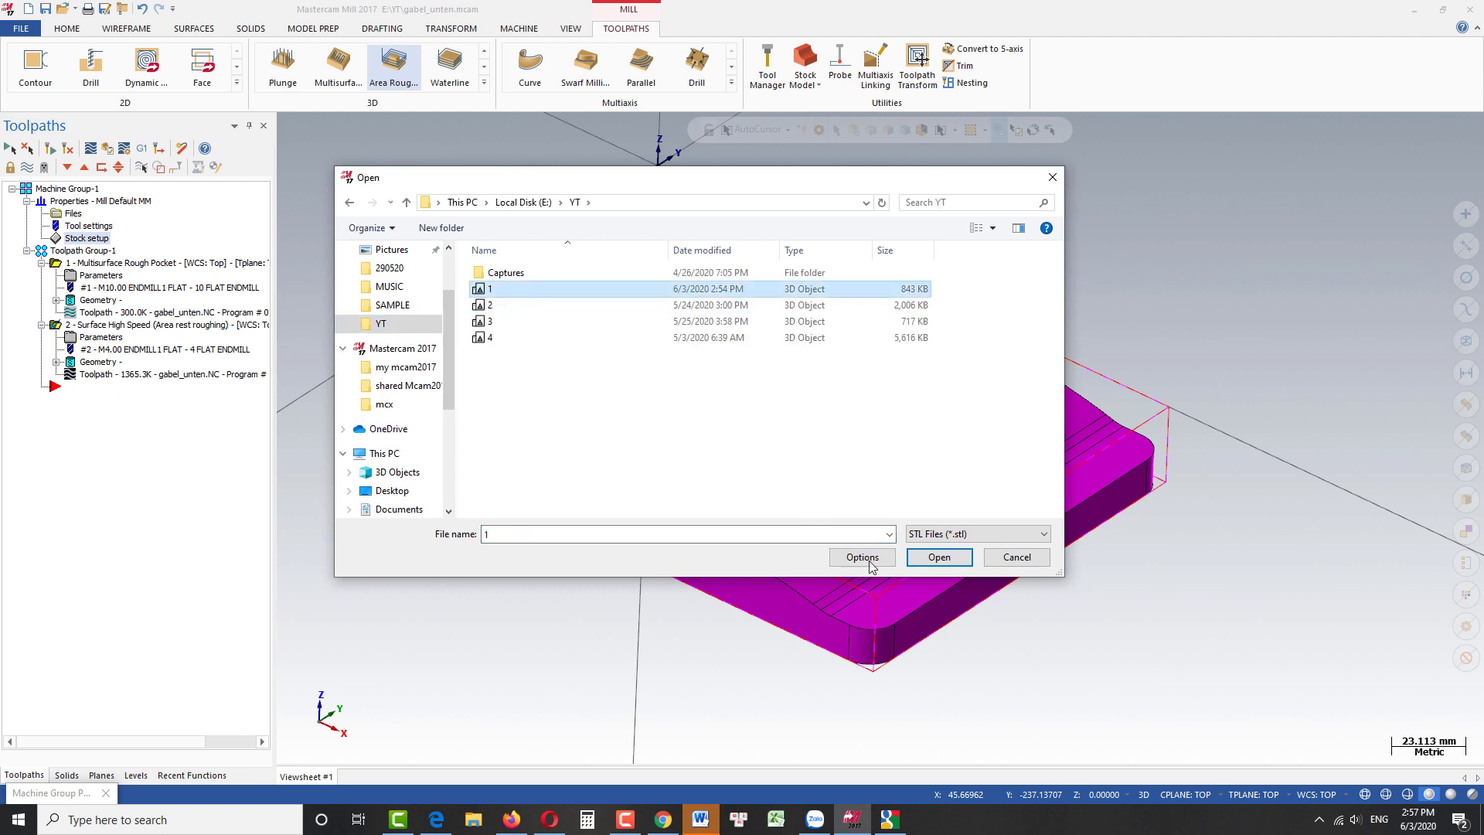
{"action": "left_click", "coordinate": [934, 557]}
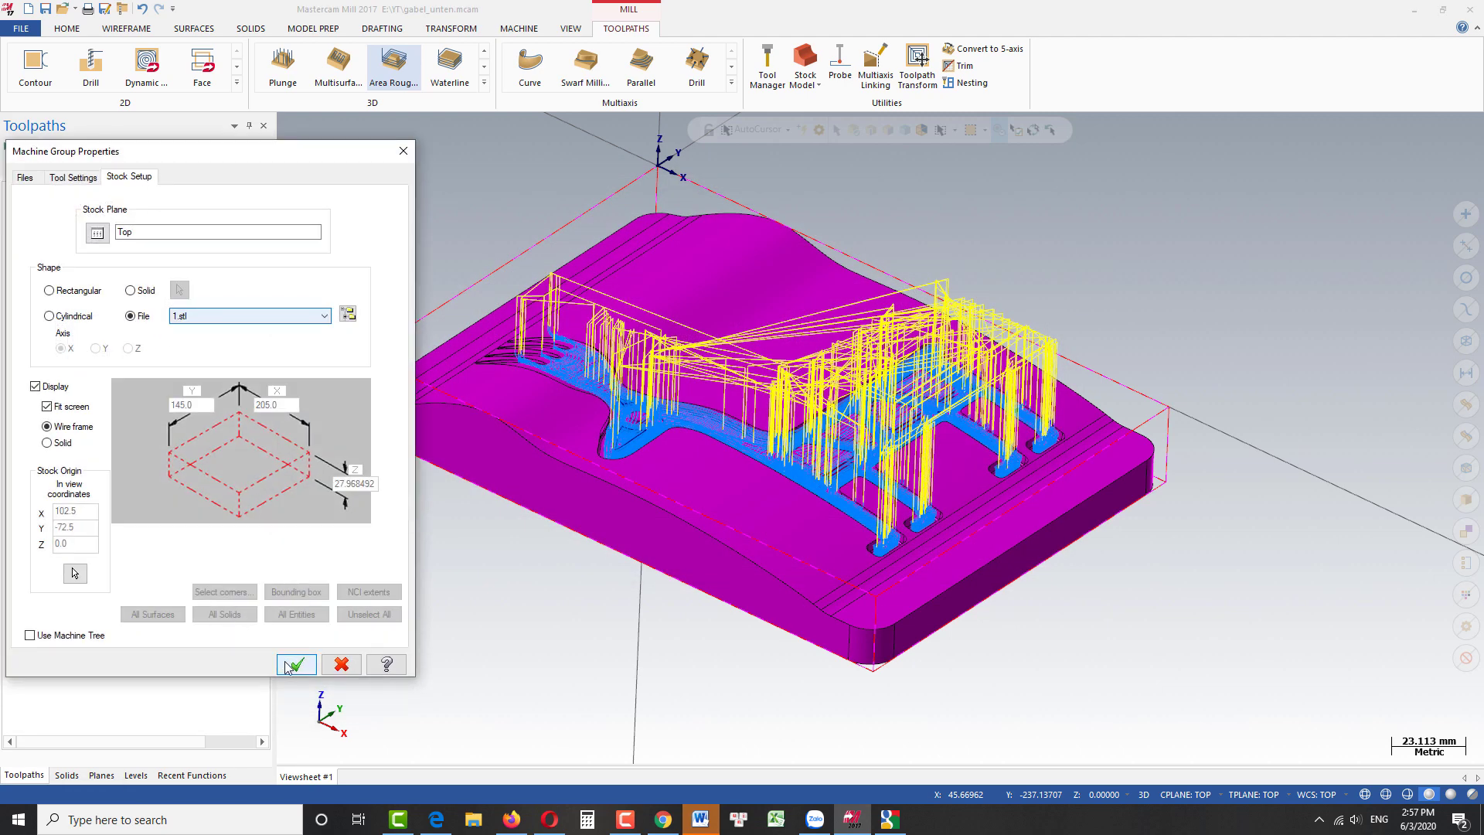
{"action": "left_click", "coordinate": [293, 664]}
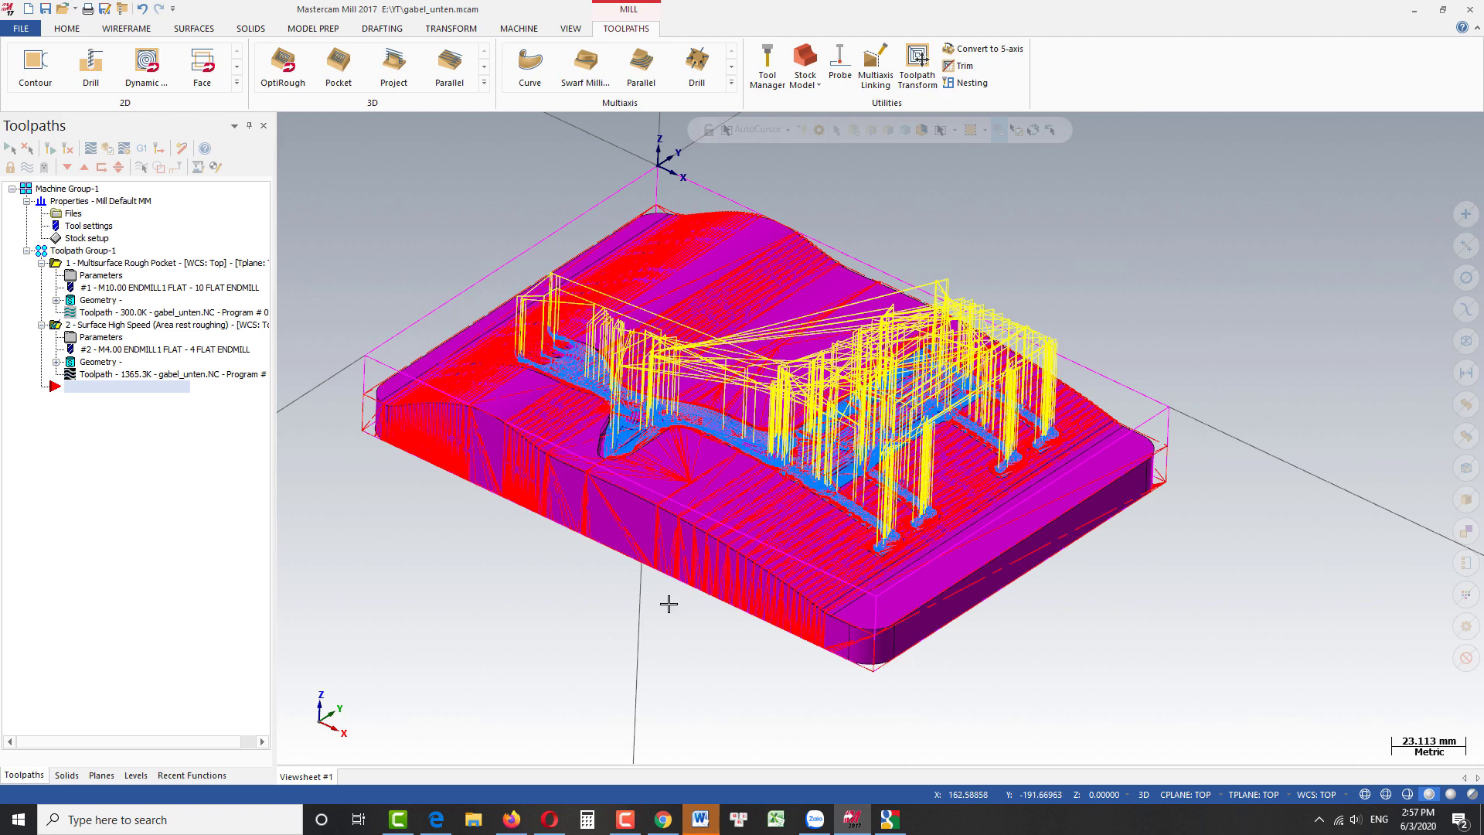
Step: Verify the Area Roughing operation in Mastercam Simulator at varying playback speeds and inspect the machined fork cavity
{"action": "left_click", "coordinate": [103, 150]}
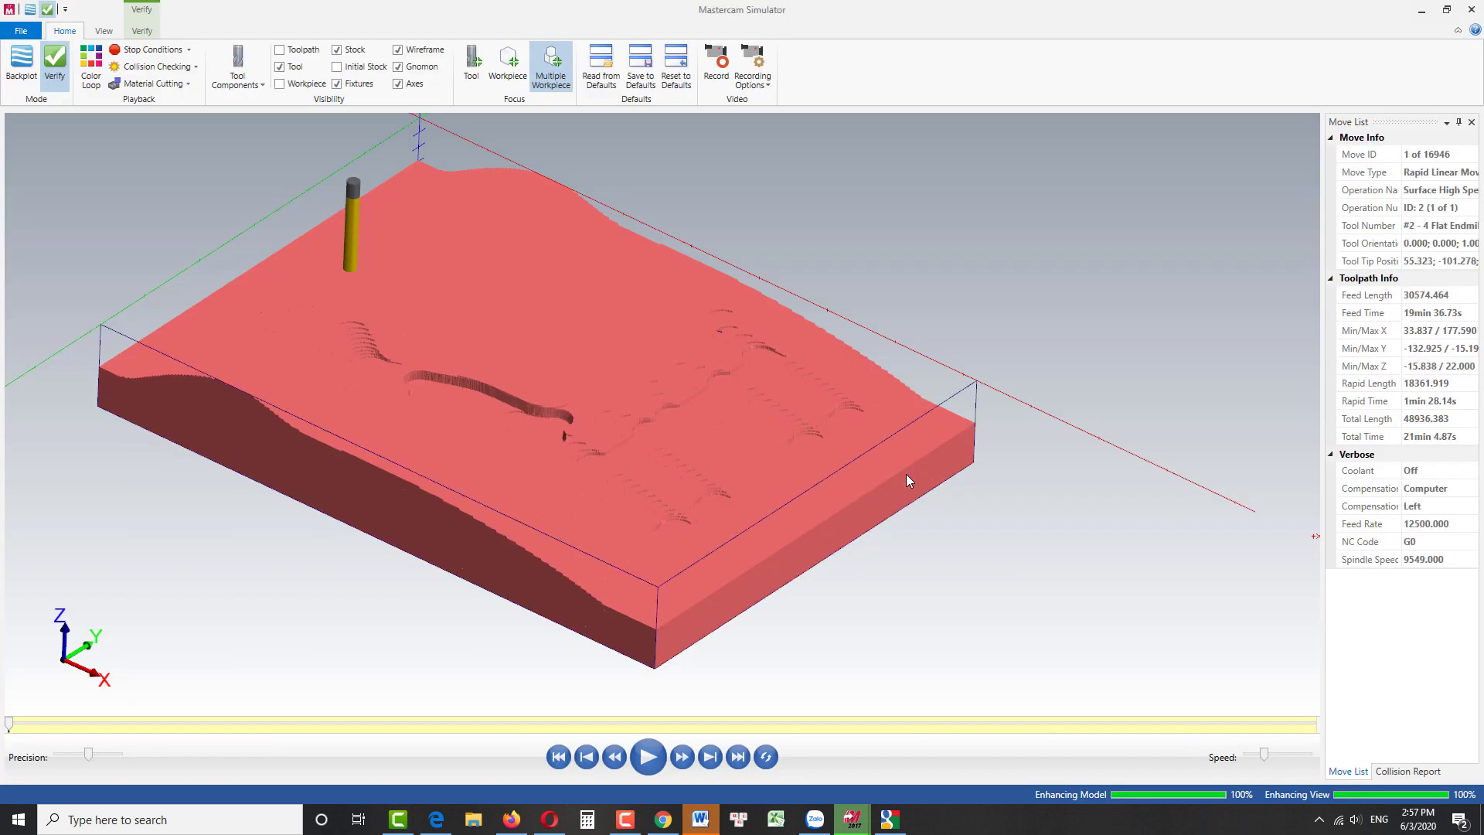
{"action": "scroll", "coordinate": [906, 474], "scroll_direction": "down", "scroll_amount": 3}
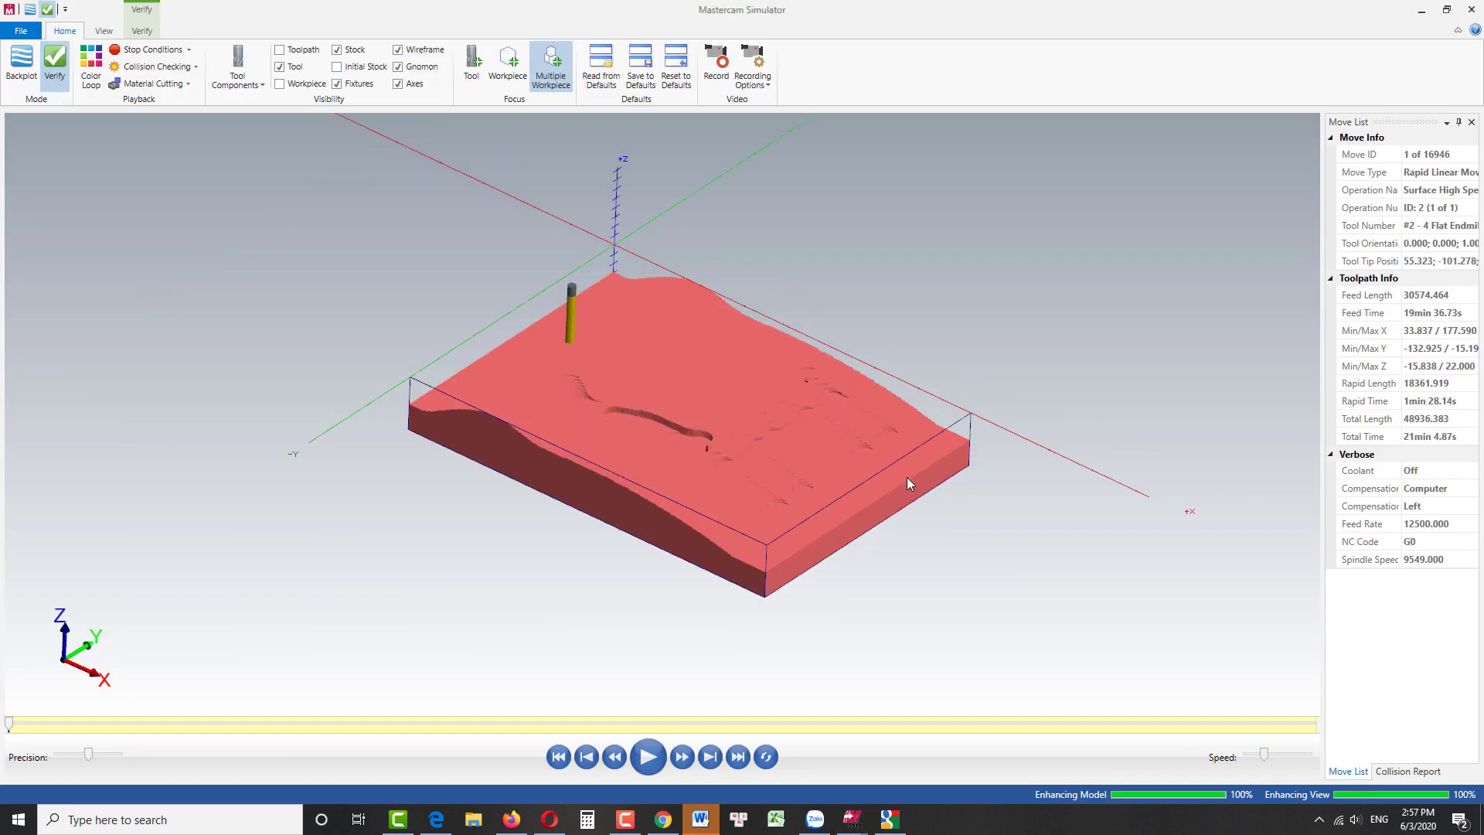
{"action": "middle_click_drag", "start_coordinate": [907, 476], "coordinate": [689, 544]}
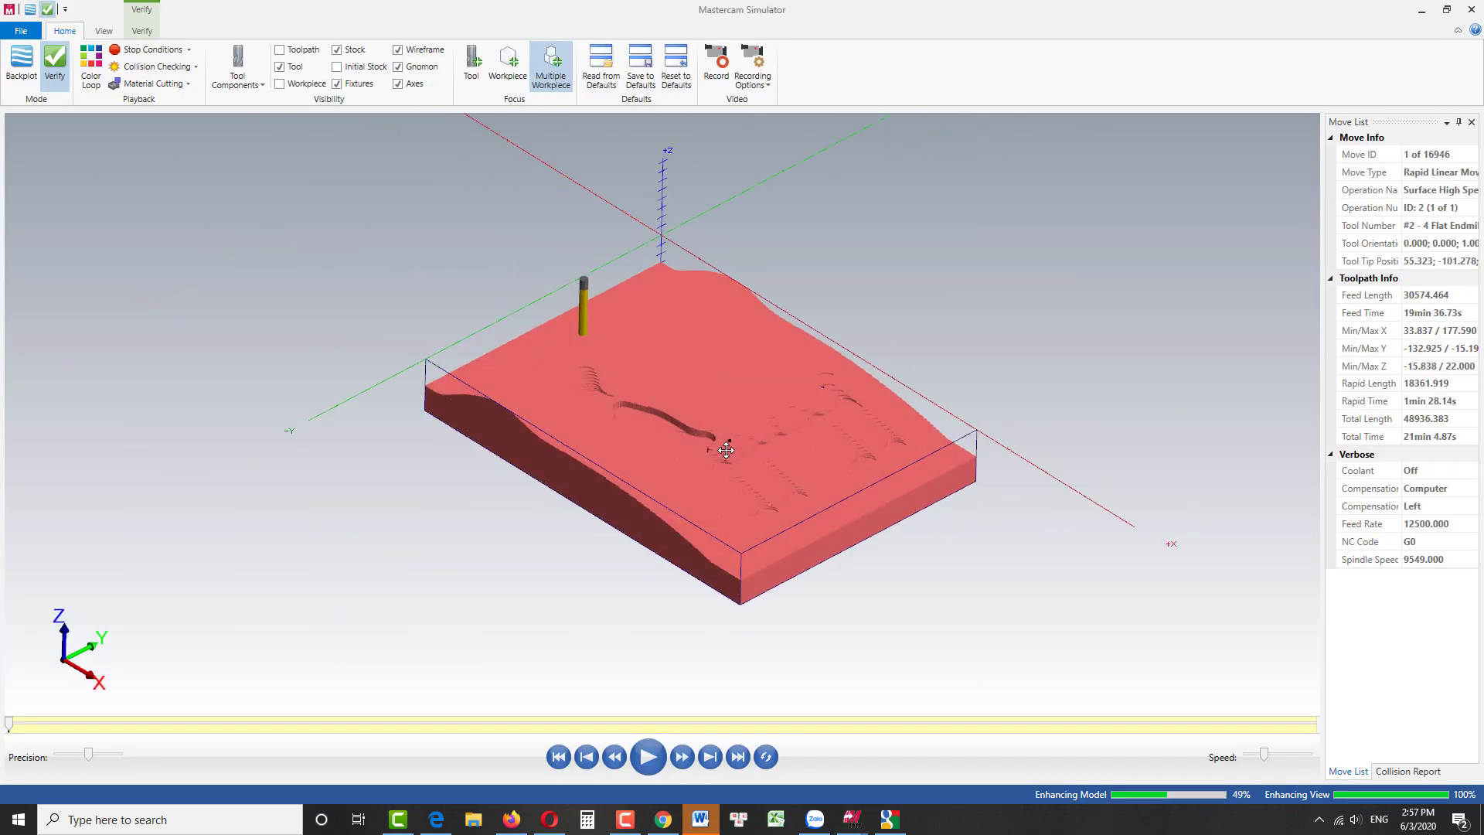
{"action": "scroll", "coordinate": [722, 585], "scroll_direction": "up", "scroll_amount": 2}
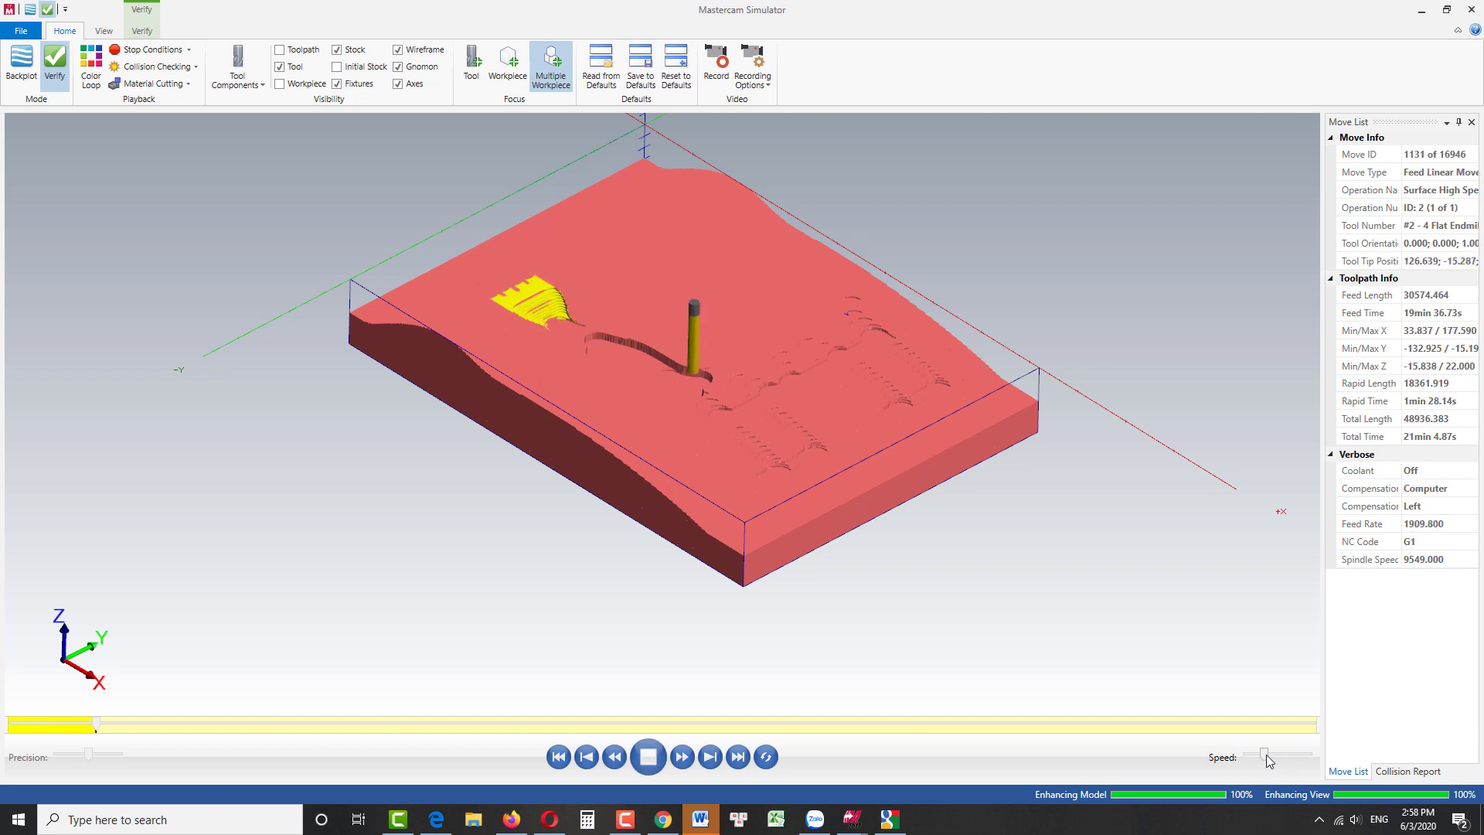
{"action": "left_click_drag", "start_coordinate": [1265, 758], "coordinate": [1250, 763]}
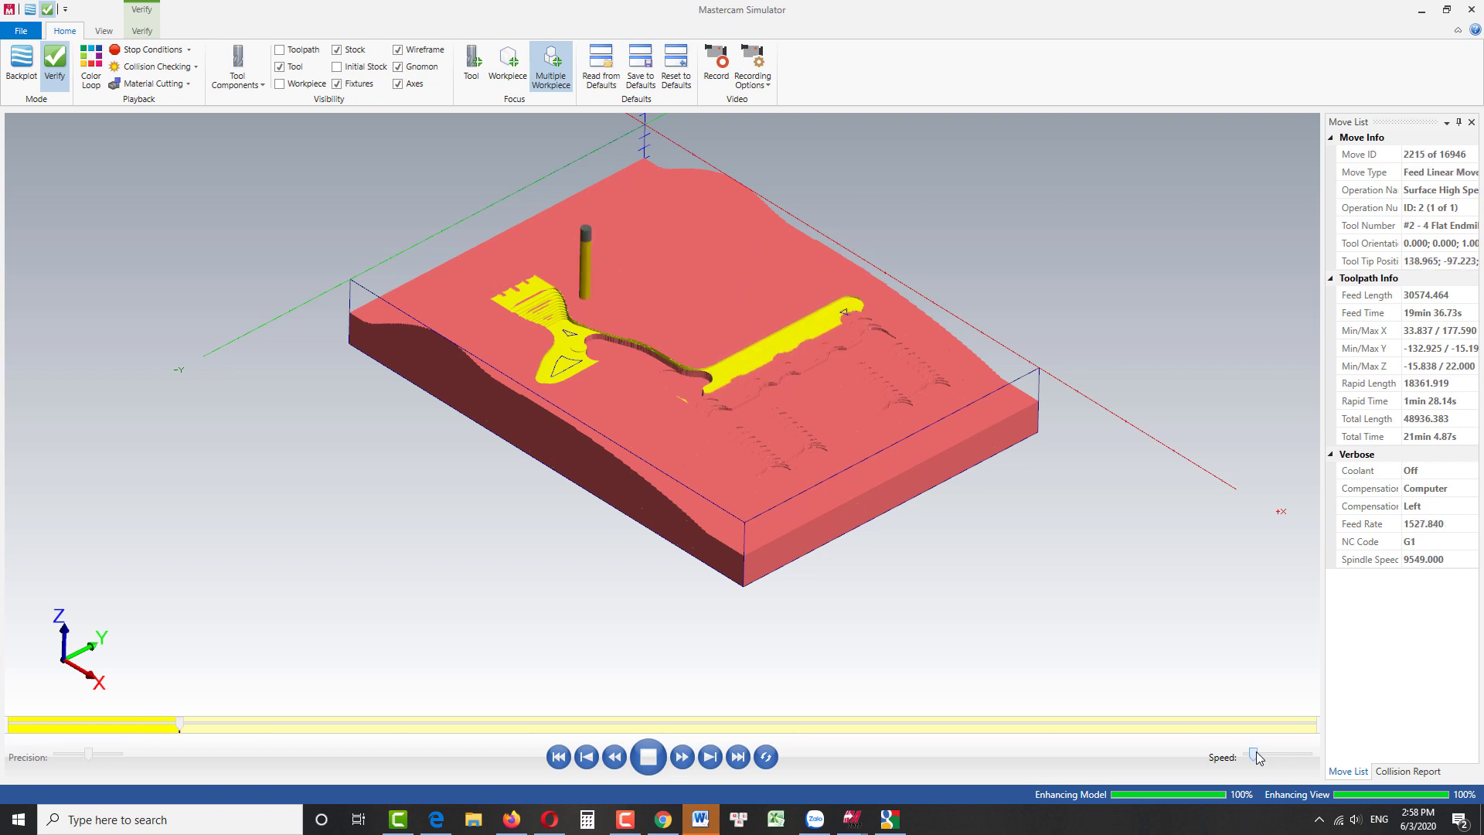
{"action": "left_click_drag", "start_coordinate": [1257, 752], "coordinate": [1261, 751]}
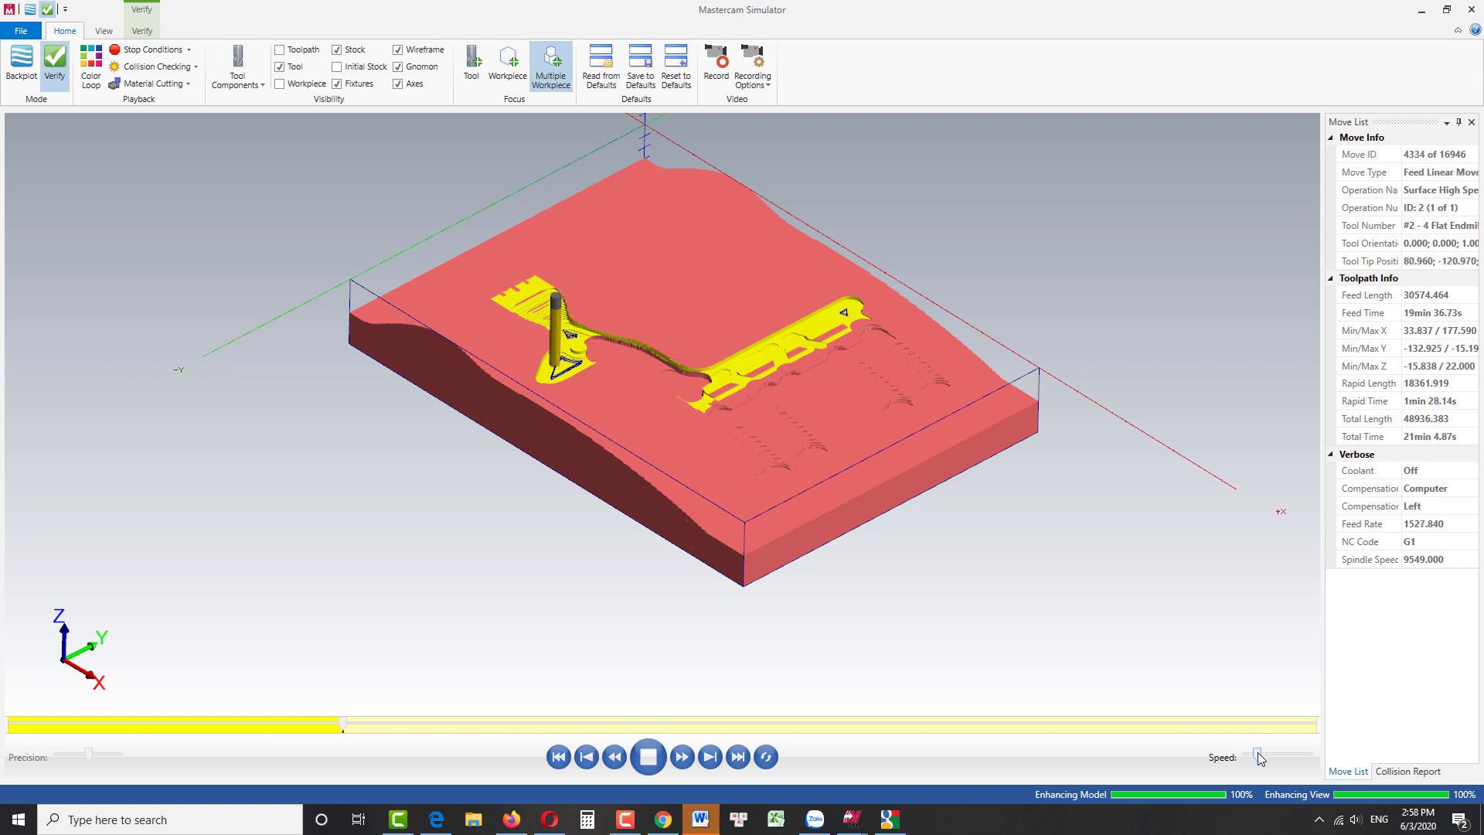
{"action": "left_click_drag", "start_coordinate": [1259, 757], "coordinate": [1266, 758]}
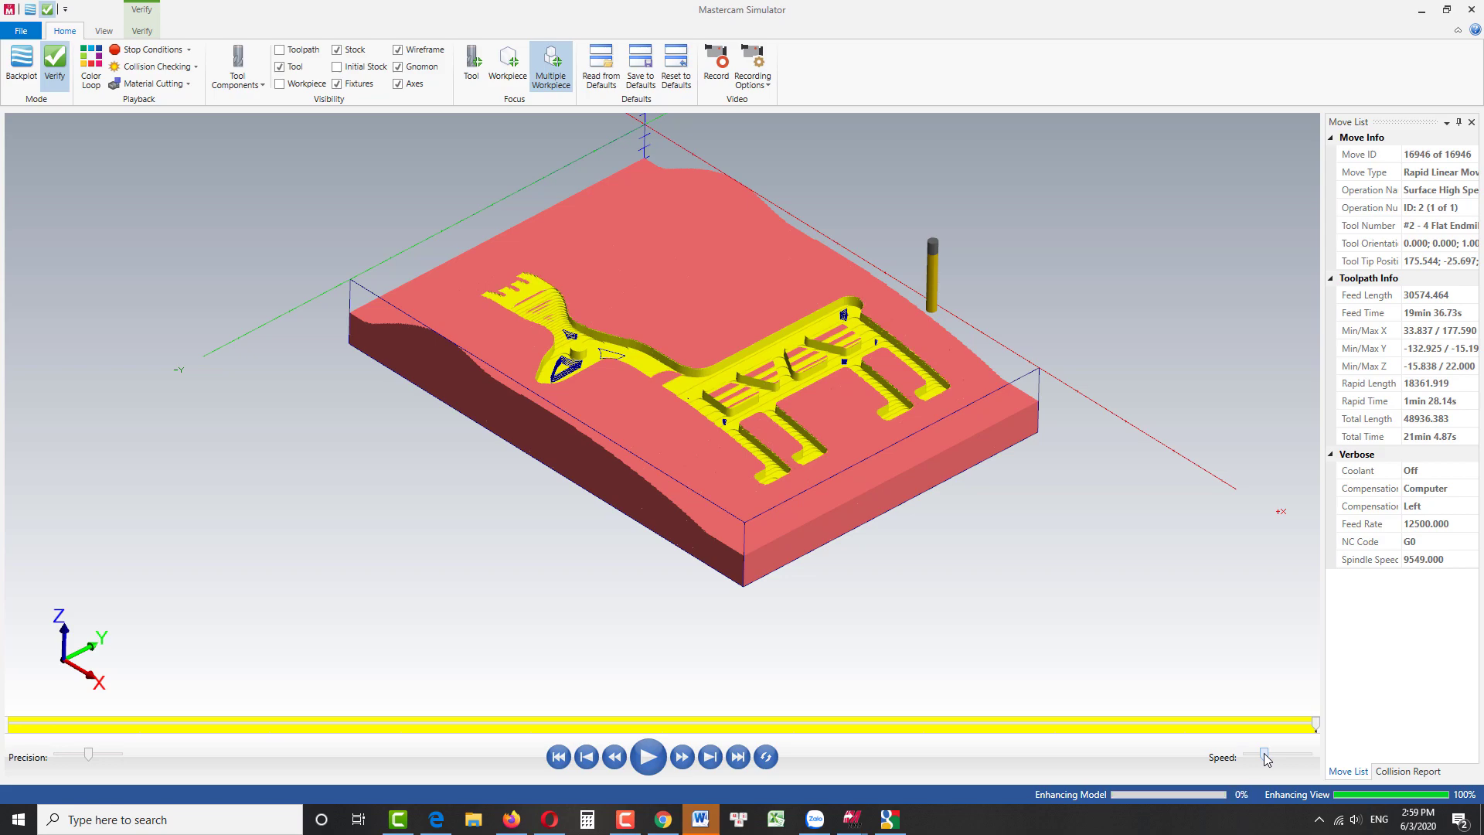
{"action": "scroll", "coordinate": [742, 360], "scroll_direction": "up", "scroll_amount": 5}
{"action": "scroll", "coordinate": [742, 359], "scroll_direction": "down", "scroll_amount": 3}
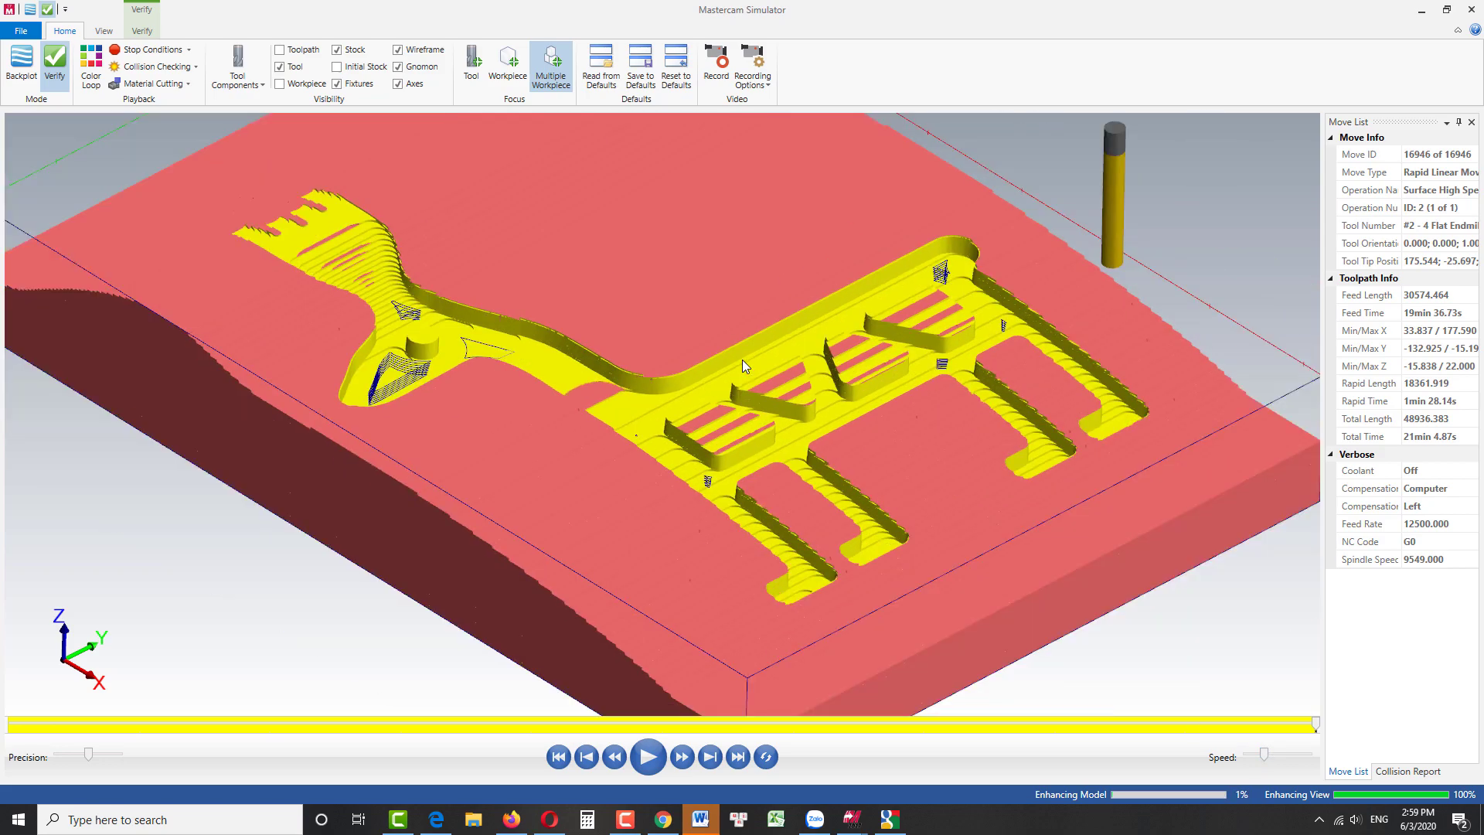
{"action": "middle_click_drag", "start_coordinate": [743, 360], "coordinate": [767, 394]}
{"action": "scroll", "coordinate": [767, 389], "scroll_direction": "down", "scroll_amount": 2}
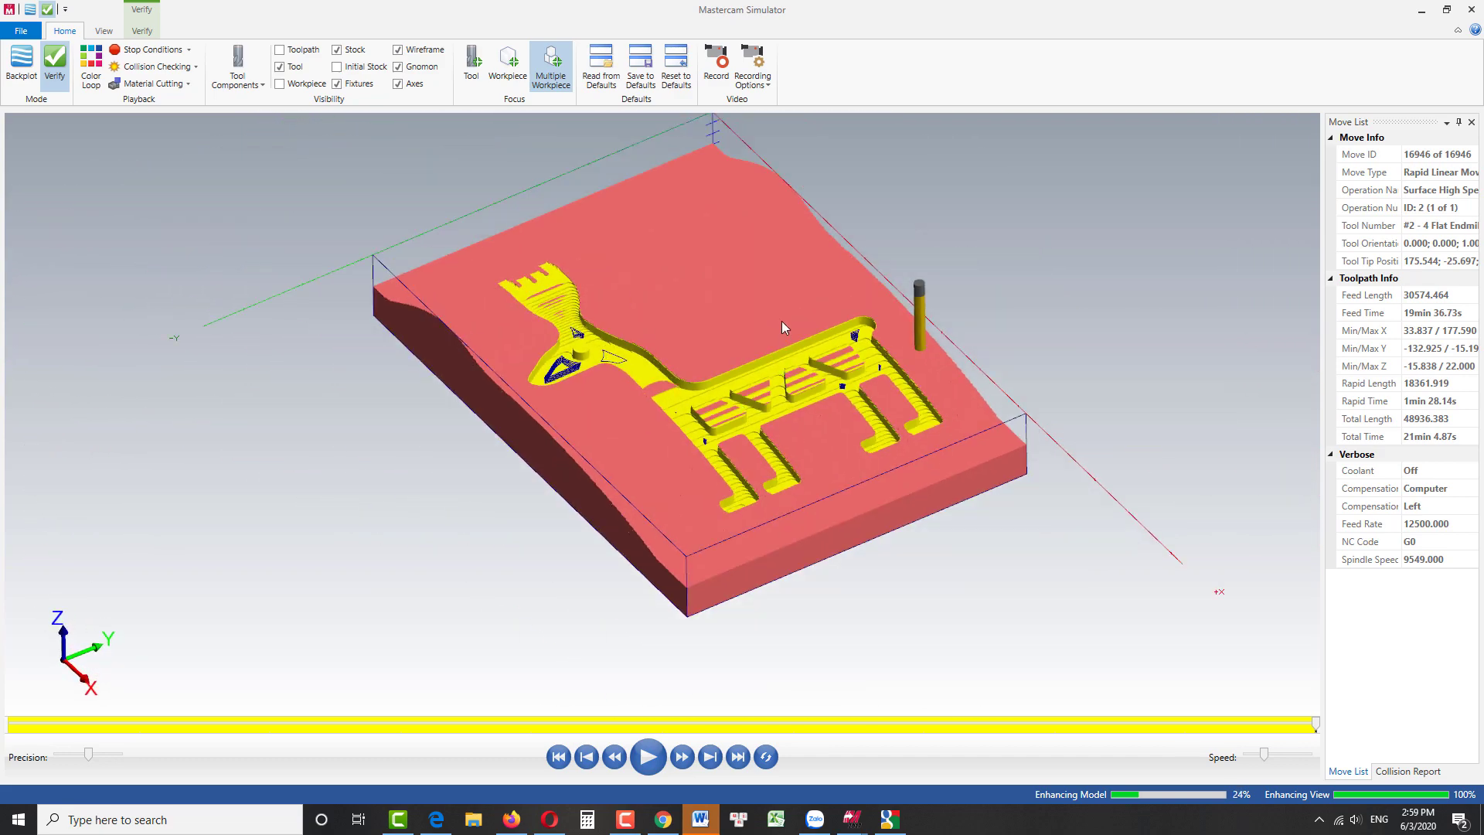
{"action": "scroll", "coordinate": [781, 321], "scroll_direction": "up", "scroll_amount": 2}
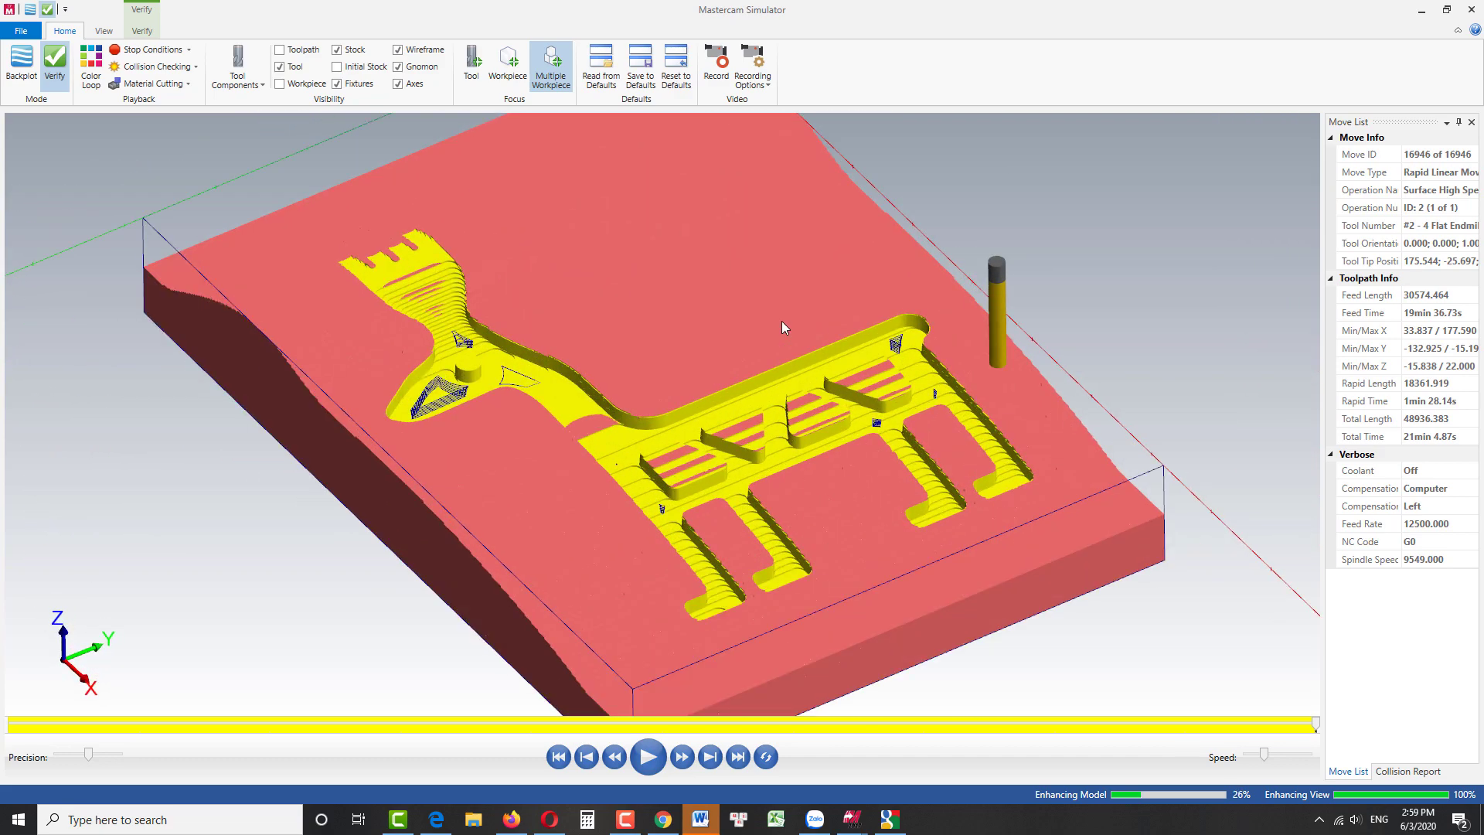
Step: Save the simulated stock as 2.stl in the YT folder, replacing the existing file
{"action": "left_click", "coordinate": [21, 32]}
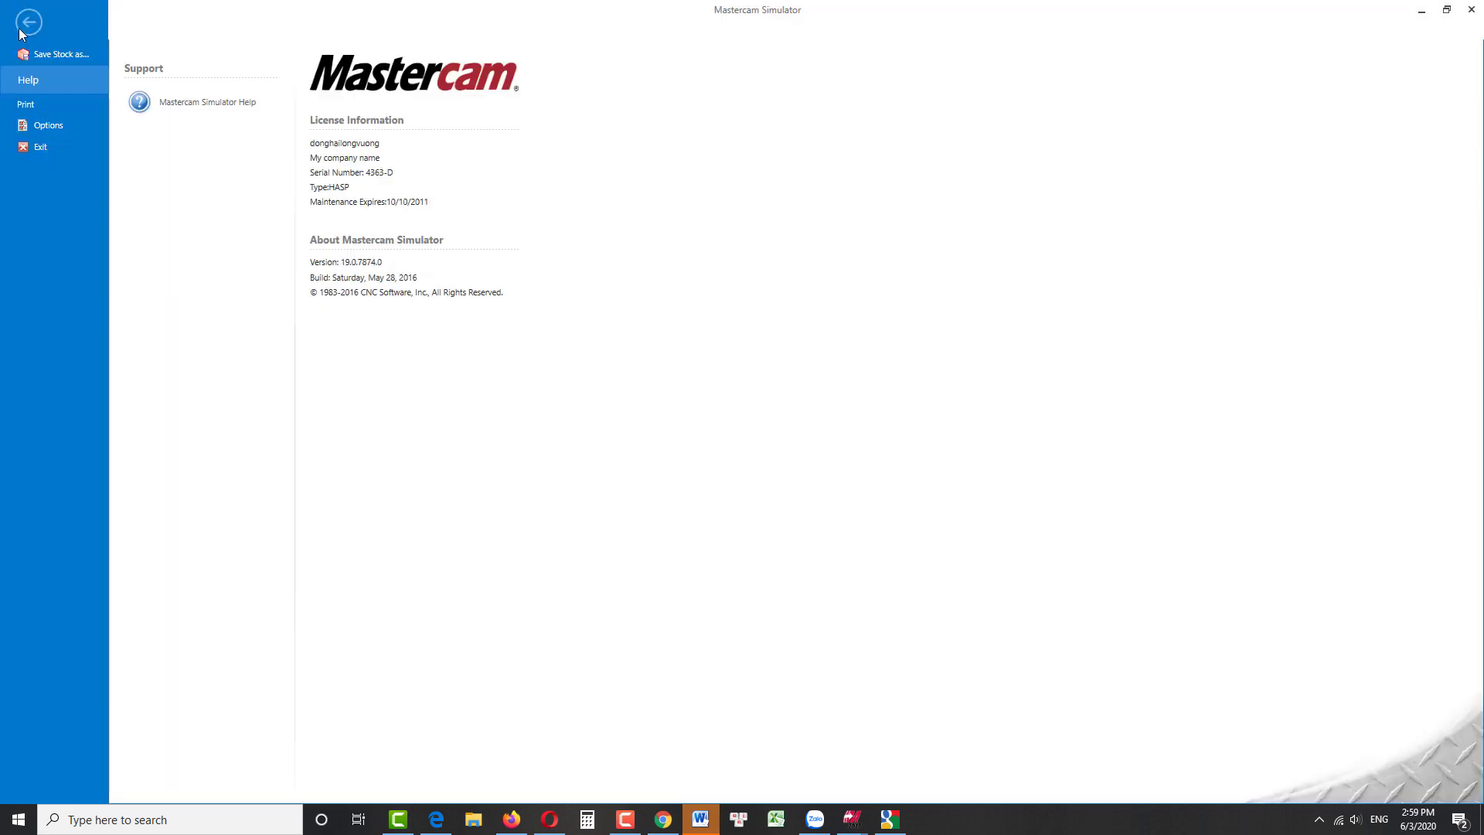
{"action": "left_click", "coordinate": [53, 55]}
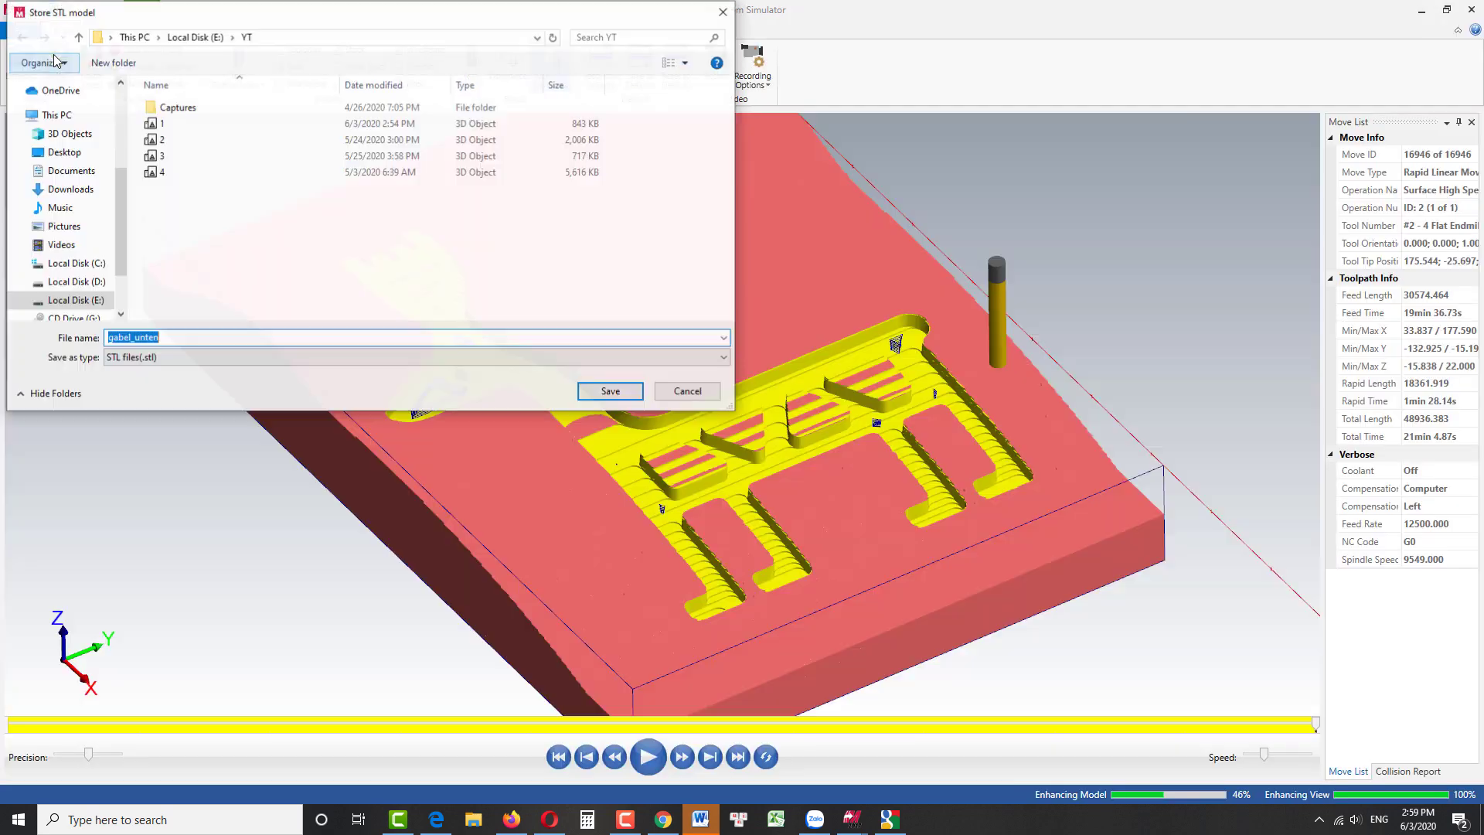
{"action": "left_click", "coordinate": [160, 140]}
{"action": "left_click", "coordinate": [607, 393]}
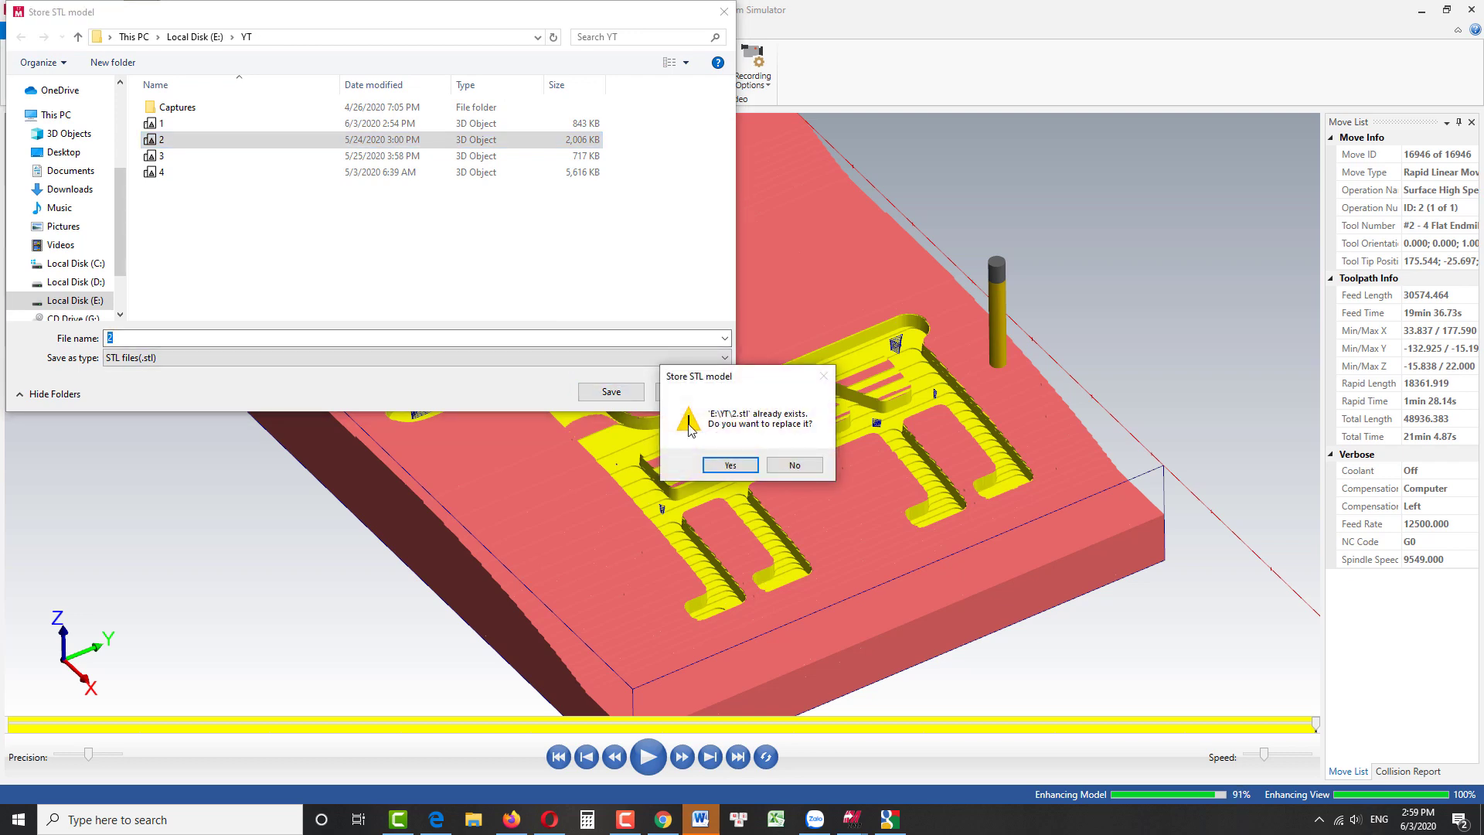
{"action": "left_click", "coordinate": [731, 466]}
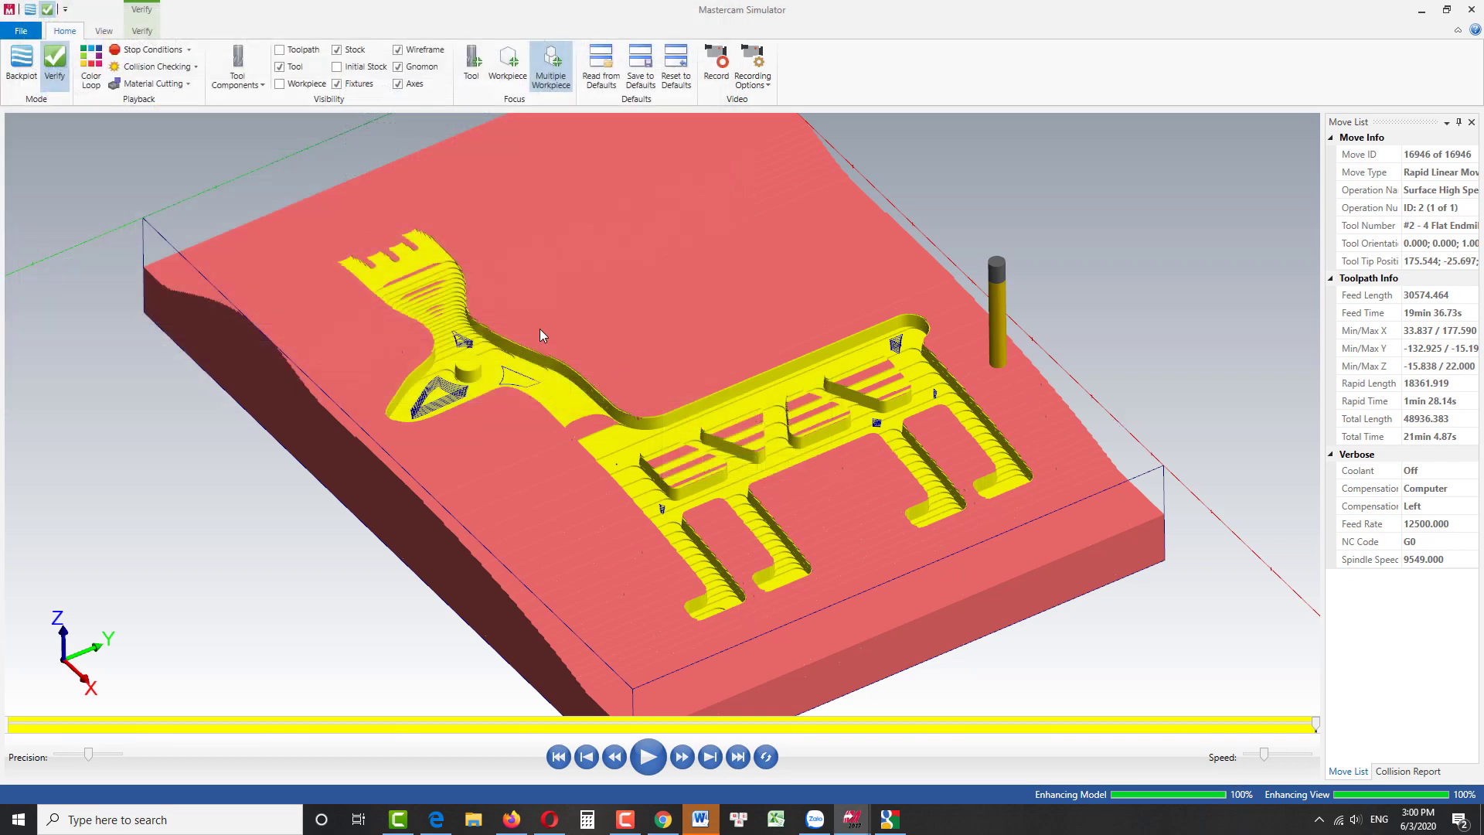
{"action": "scroll", "coordinate": [541, 334], "scroll_direction": "down", "scroll_amount": 1}
{"action": "middle_click_drag", "start_coordinate": [550, 414], "coordinate": [572, 408]}
{"action": "scroll", "coordinate": [500, 281], "scroll_direction": "up", "scroll_amount": 3}
{"action": "scroll", "coordinate": [717, 401], "scroll_direction": "down", "scroll_amount": 1}
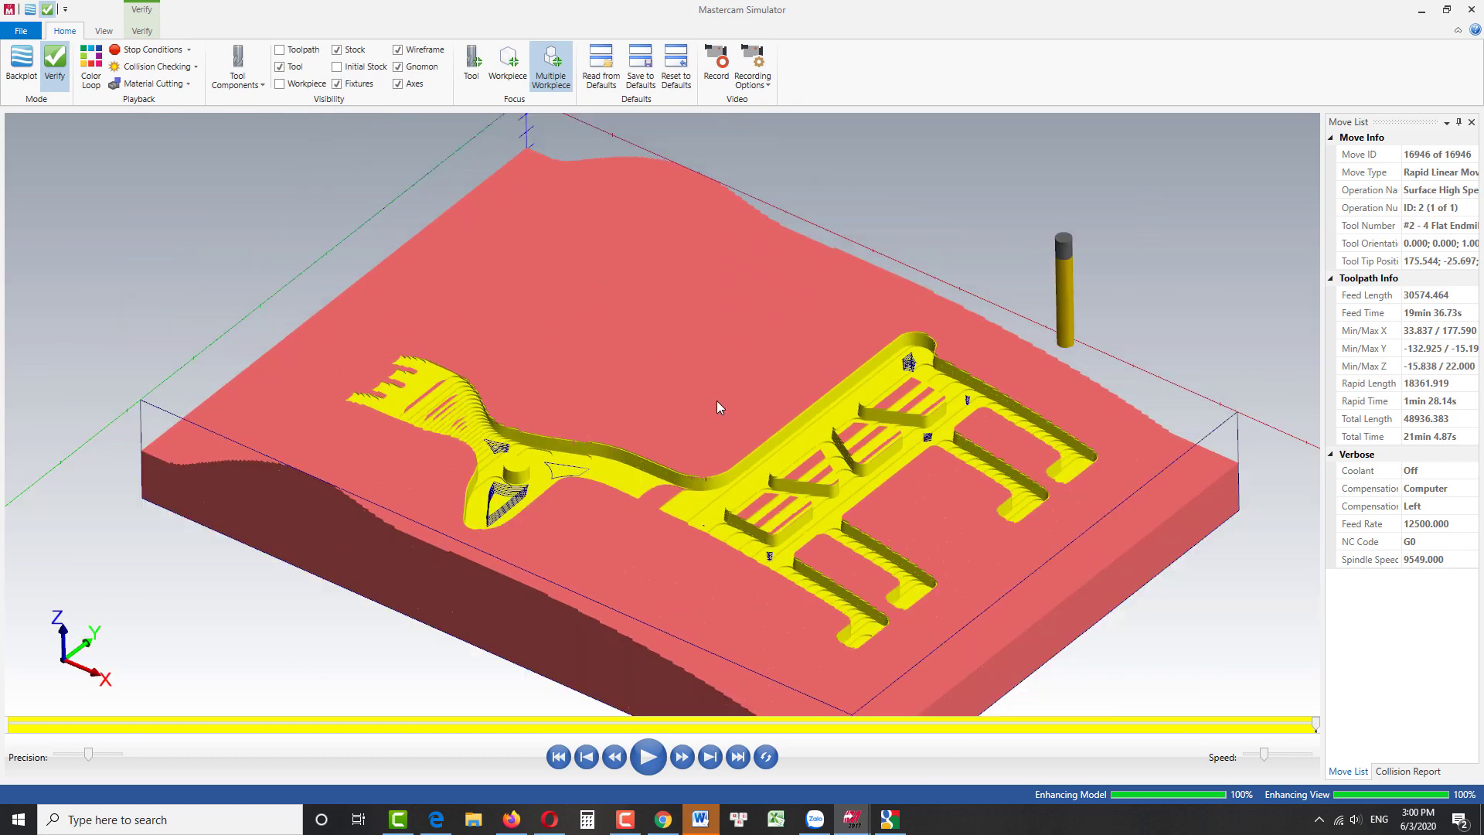
Step: Close the simulator and hide the Area Roughing toolpath and the stock display so only the part model shows
{"action": "left_click", "coordinate": [1473, 10]}
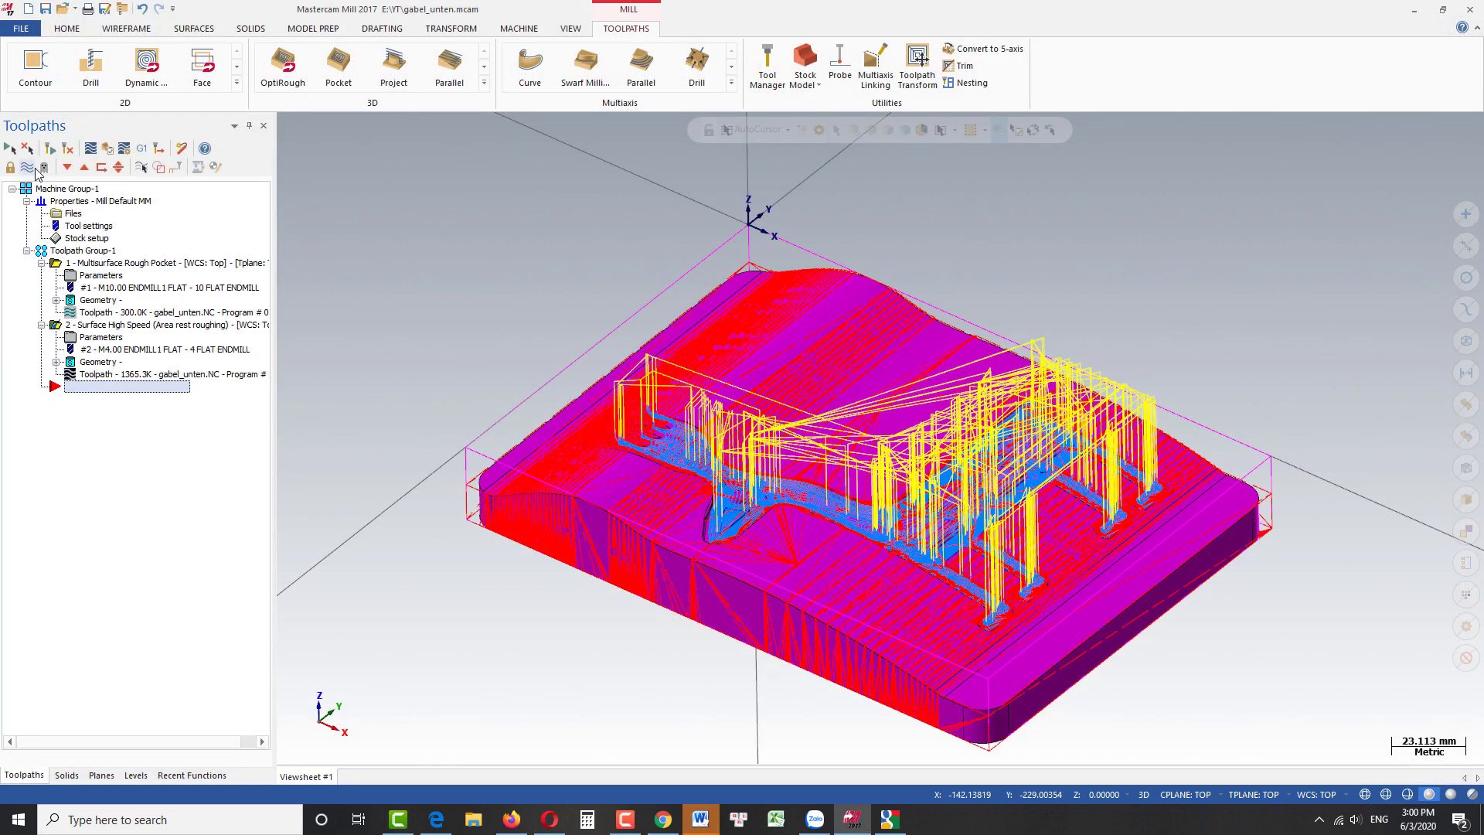
{"action": "left_click", "coordinate": [27, 169]}
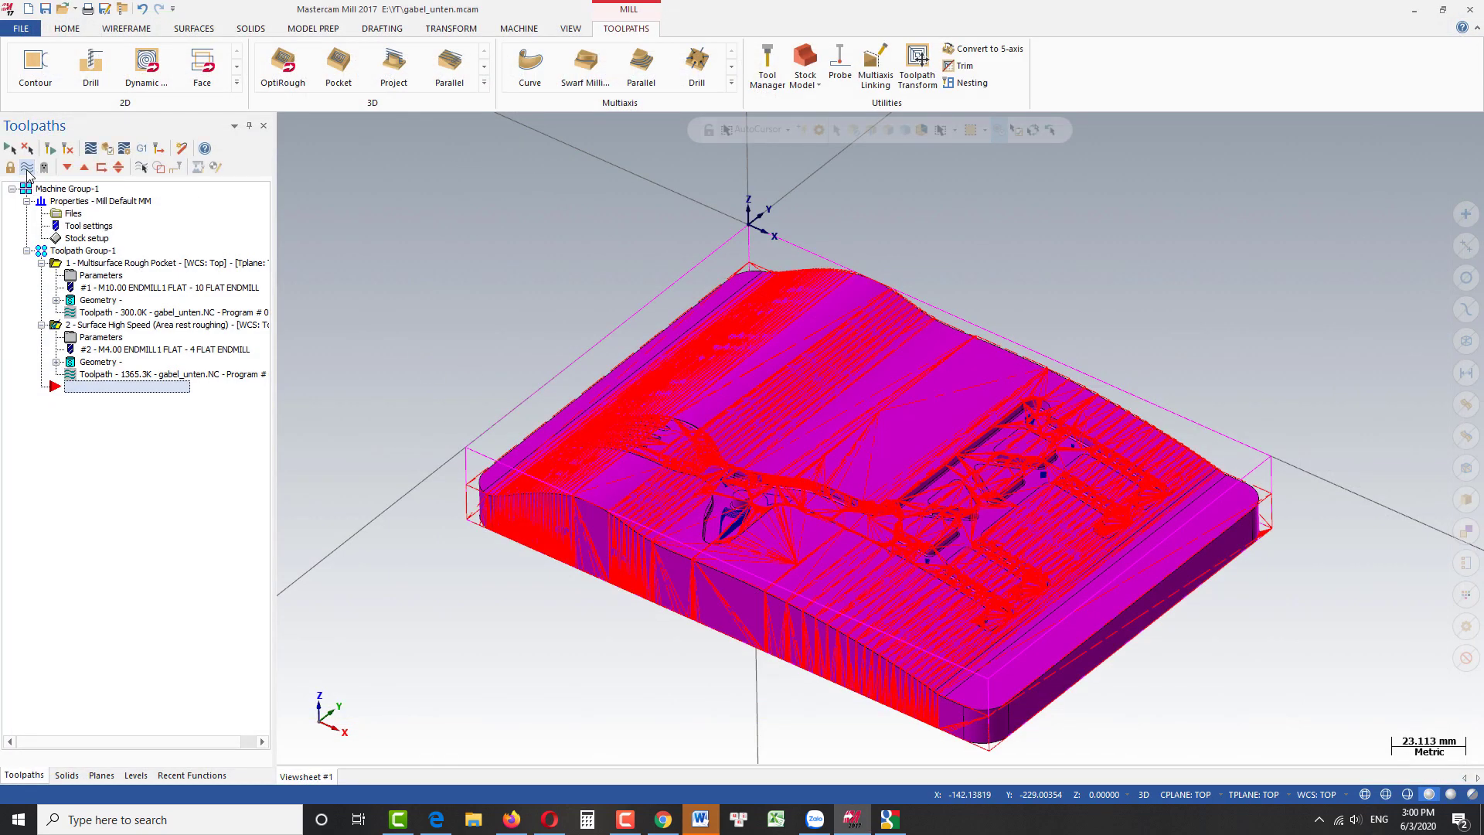
{"action": "left_click", "coordinate": [570, 28]}
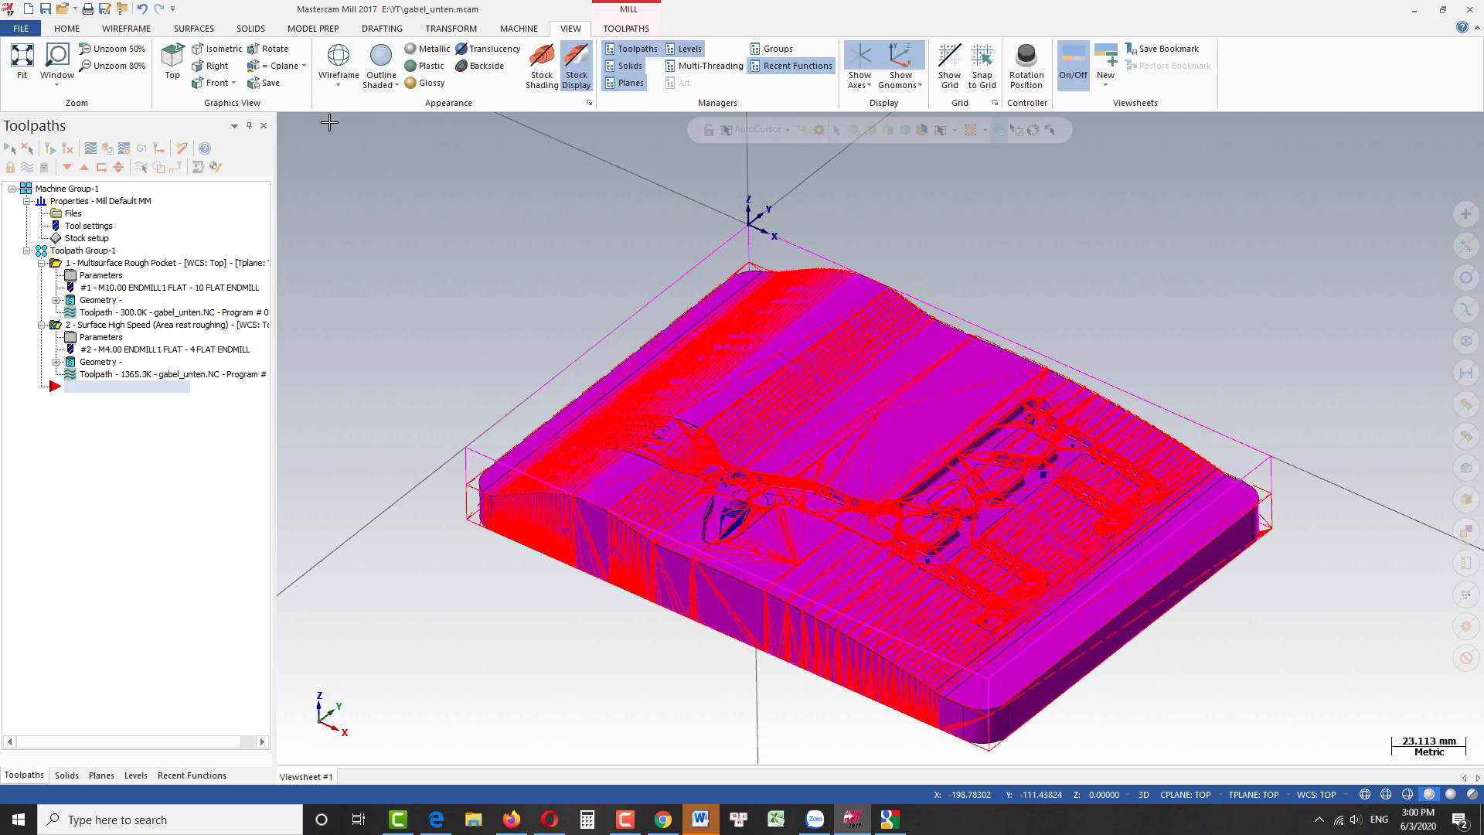
{"action": "left_click", "coordinate": [577, 69]}
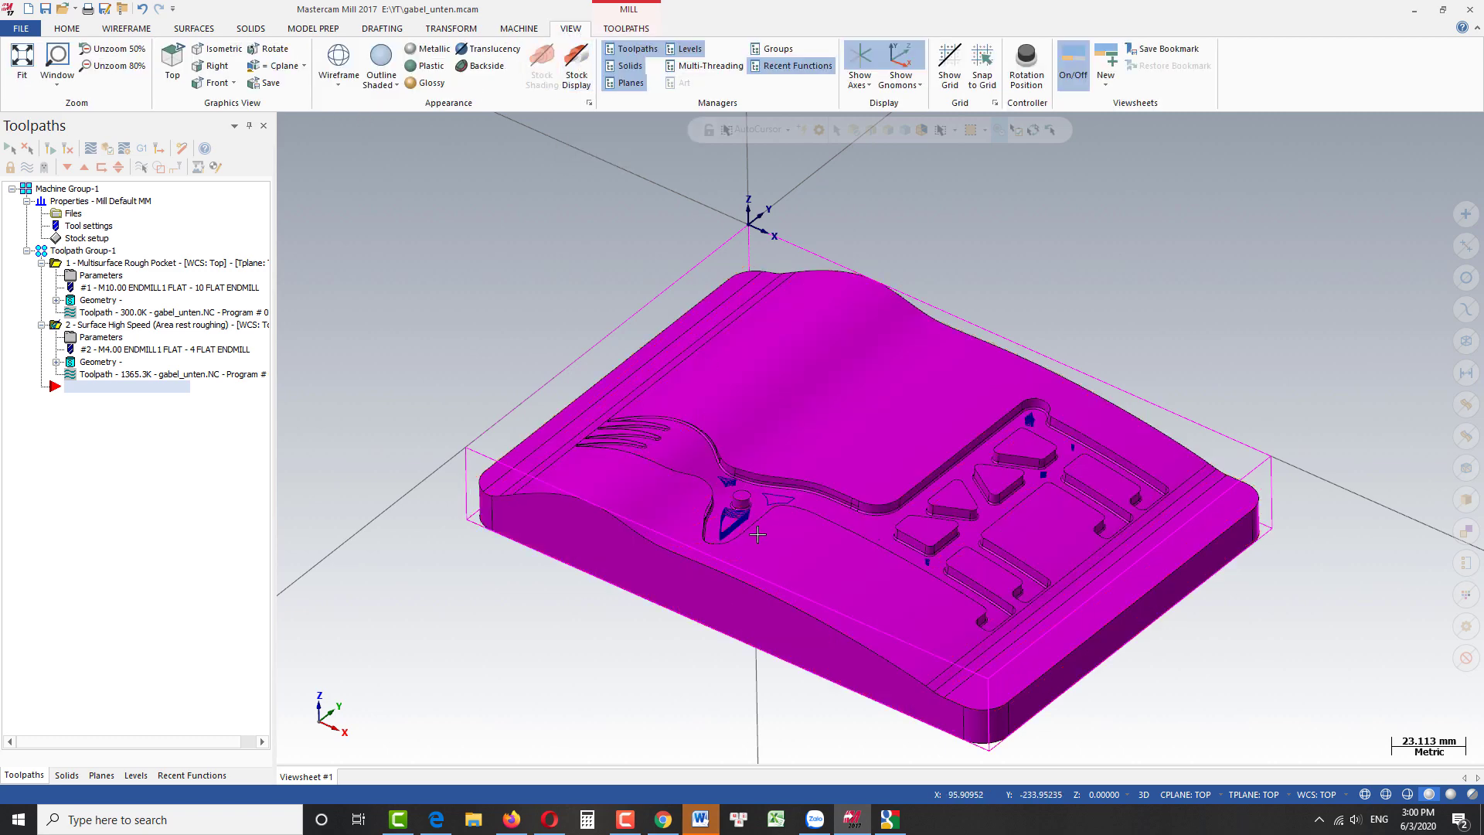
{"action": "scroll", "coordinate": [765, 491], "scroll_direction": "up", "scroll_amount": 2}
{"action": "scroll", "coordinate": [935, 567], "scroll_direction": "down", "scroll_amount": 1}
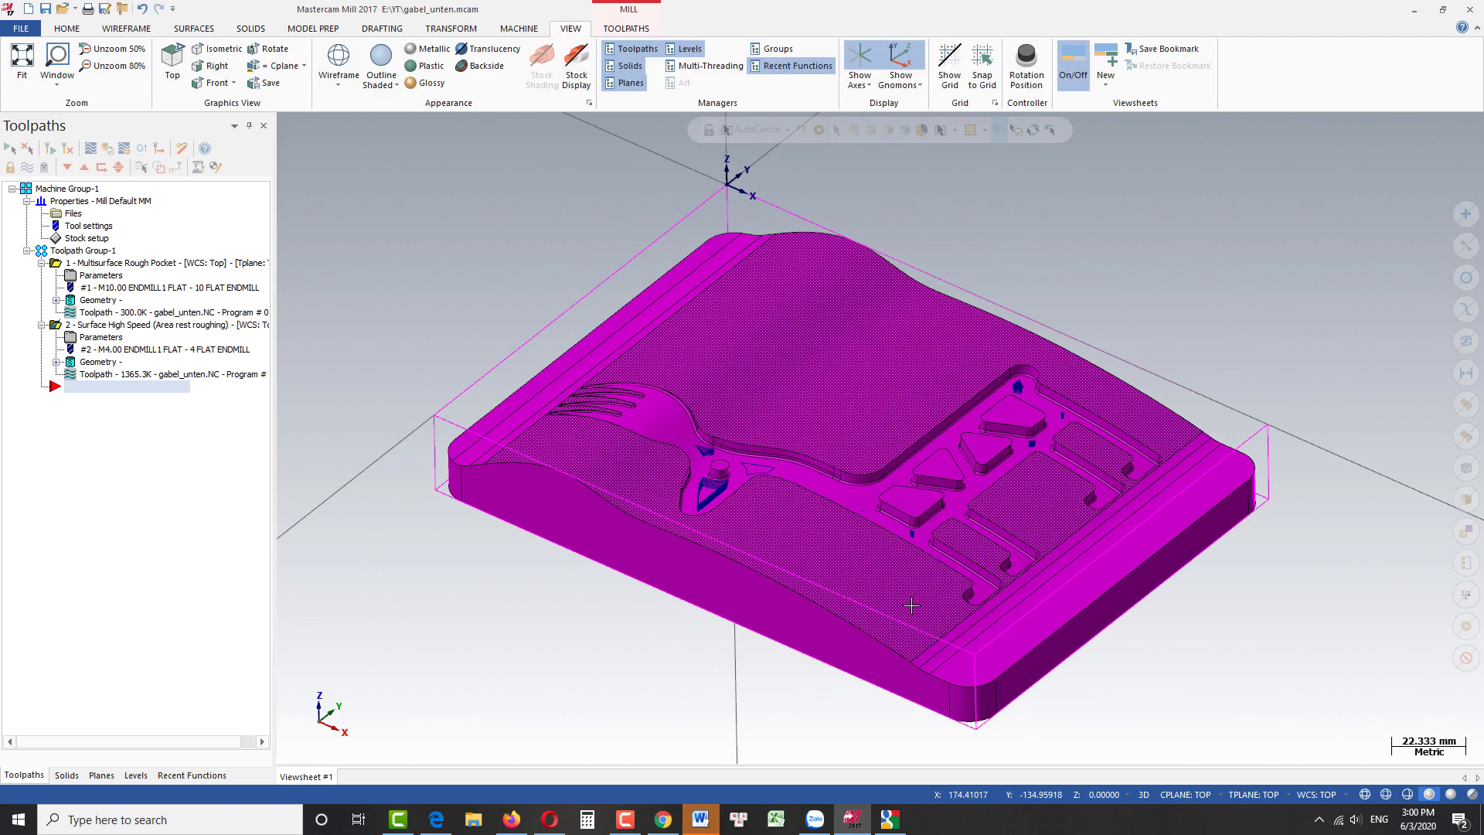
{"action": "scroll", "coordinate": [911, 605], "scroll_direction": "up", "scroll_amount": 1}
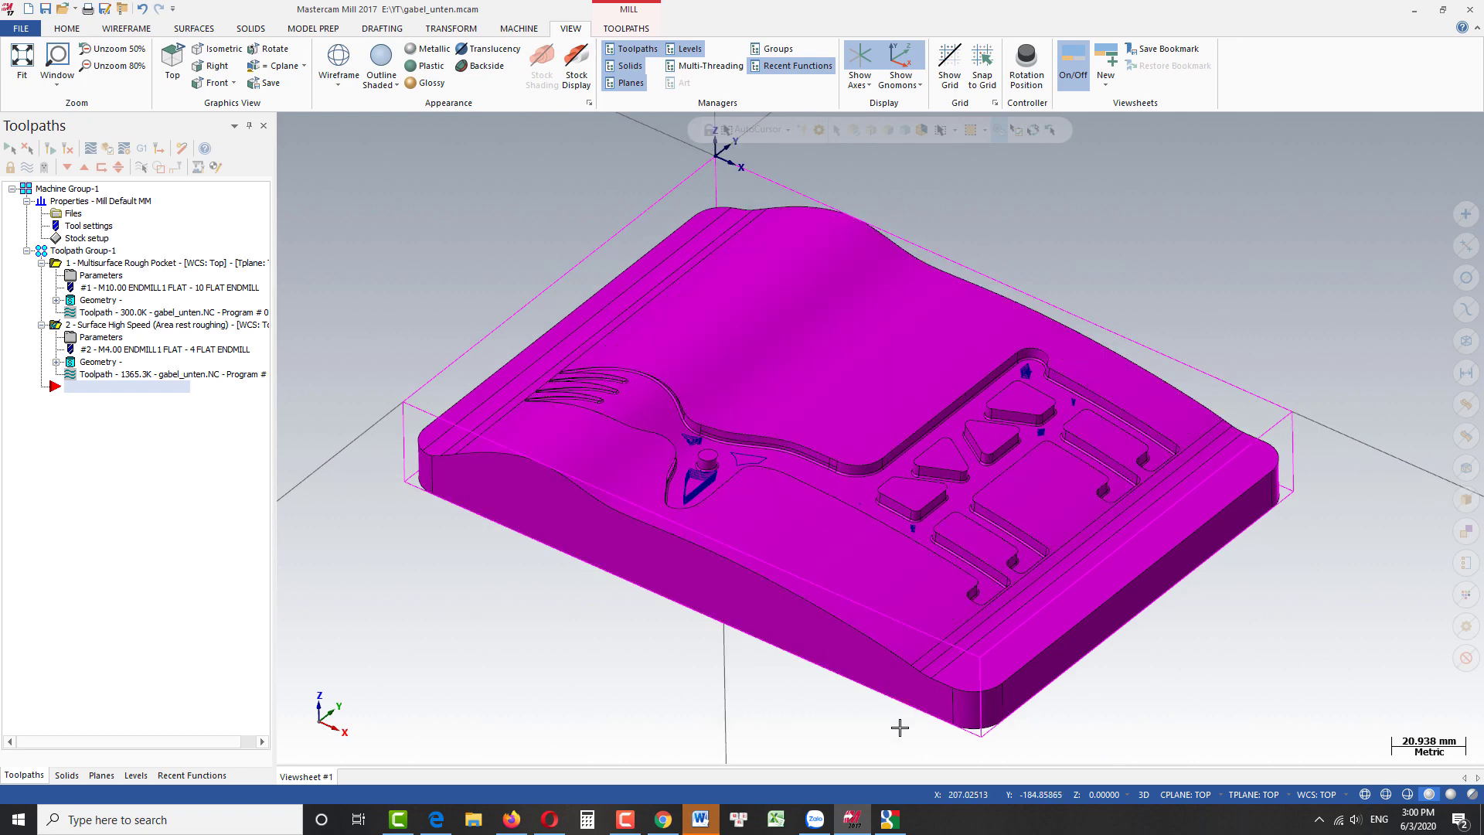